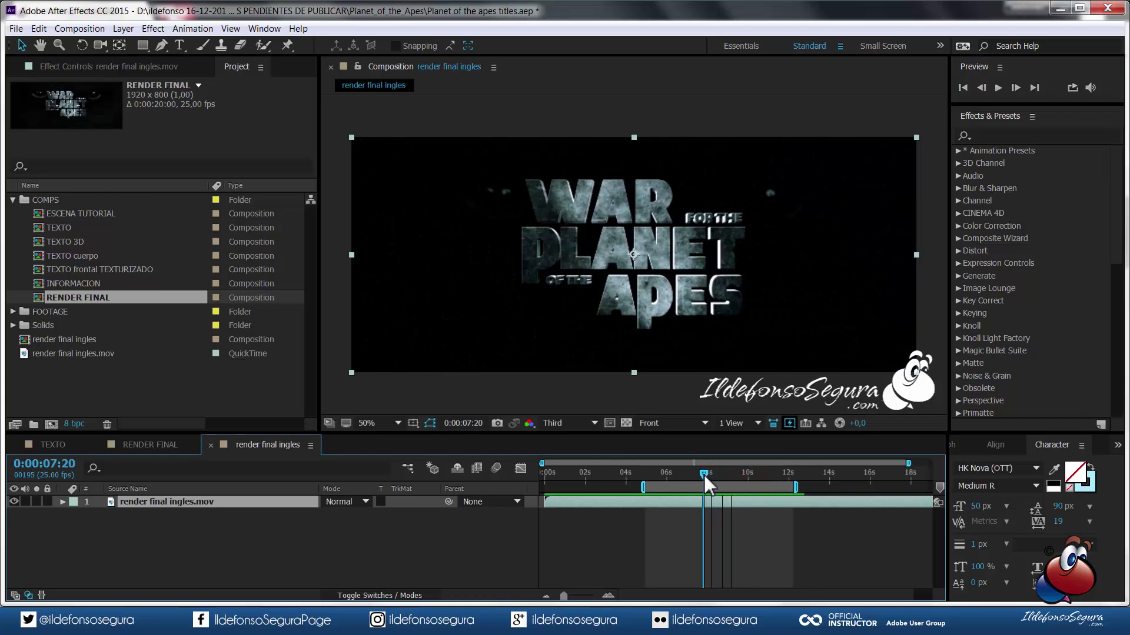
# - In the TEXTO composition, show the Spanish title layer instead of the English one and view it in RENDER FINAL
pyautogui.click(37, 446)
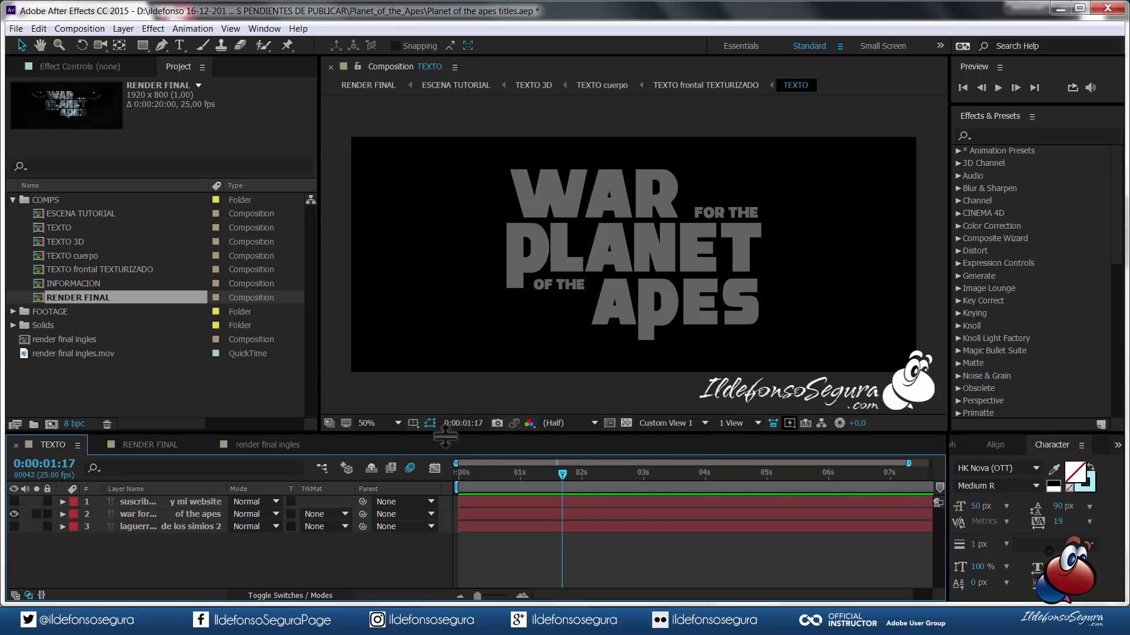
pyautogui.click(141, 447)
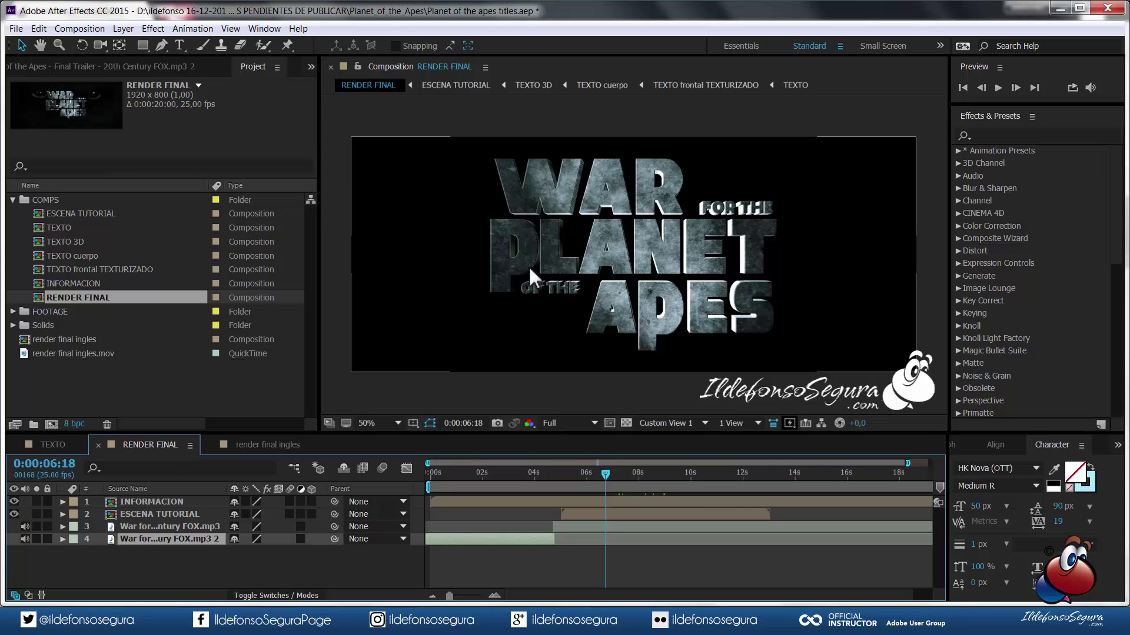
pyautogui.click(59, 442)
pyautogui.click(12, 527)
pyautogui.click(14, 514)
pyautogui.click(142, 444)
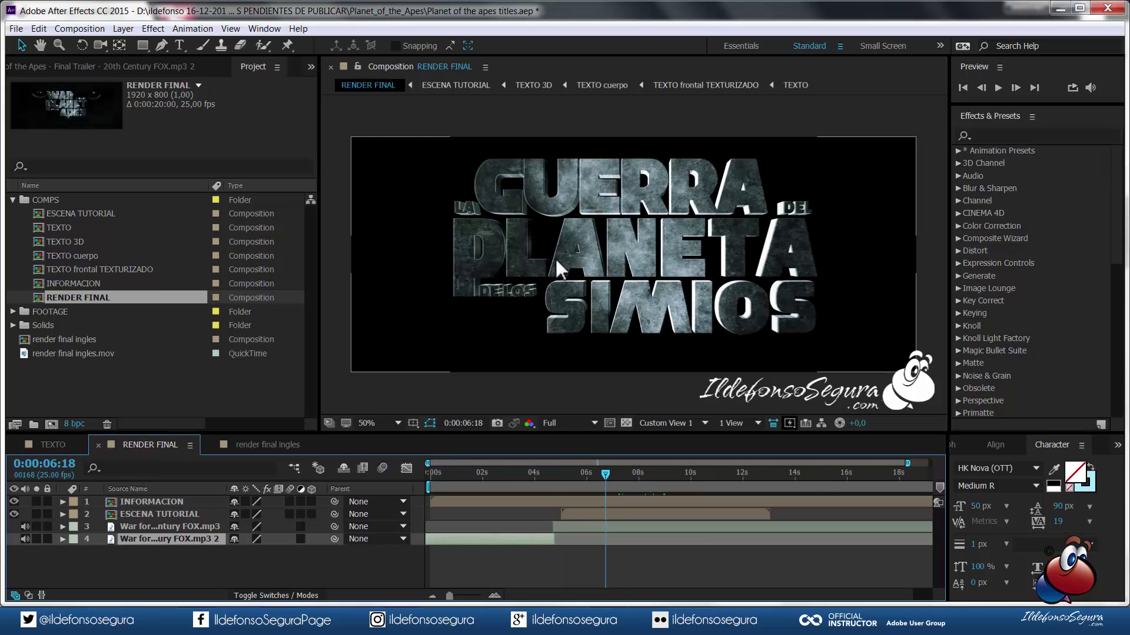
# - In TEXTO, show the "suscribete" text layer instead of the Spanish title and view it in RENDER FINAL
pyautogui.click(52, 446)
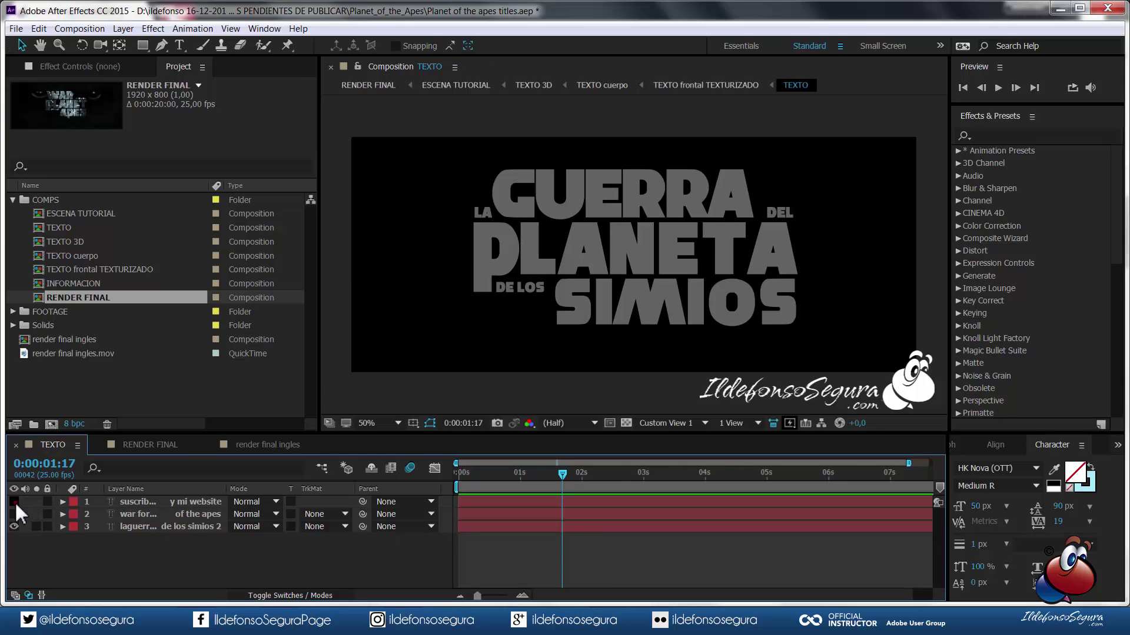
pyautogui.click(14, 501)
pyautogui.click(14, 526)
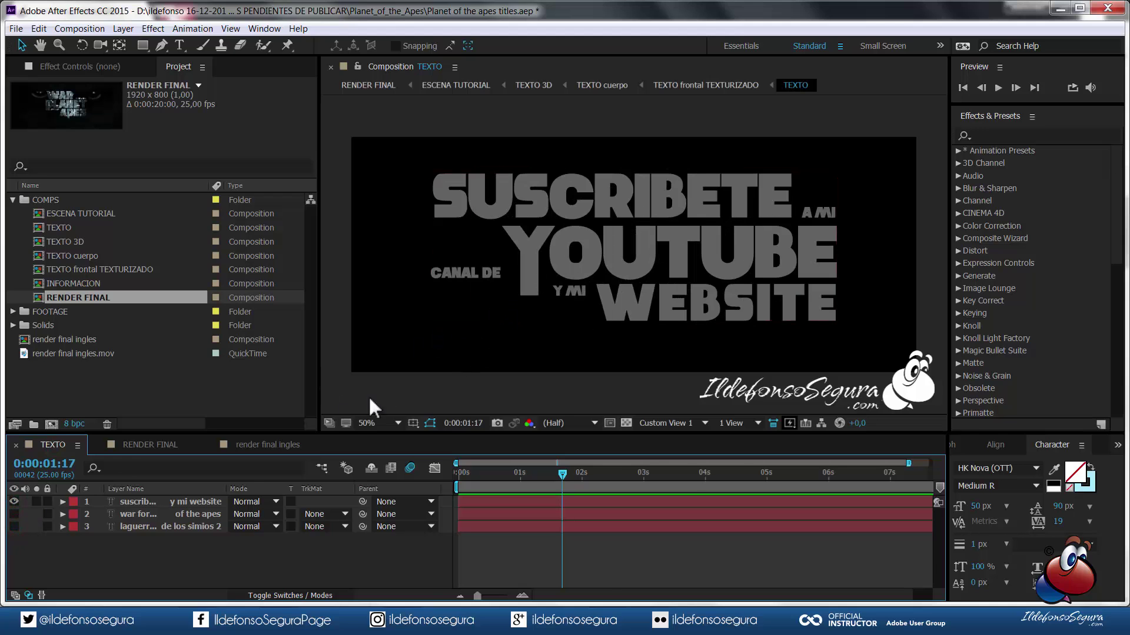
pyautogui.click(136, 443)
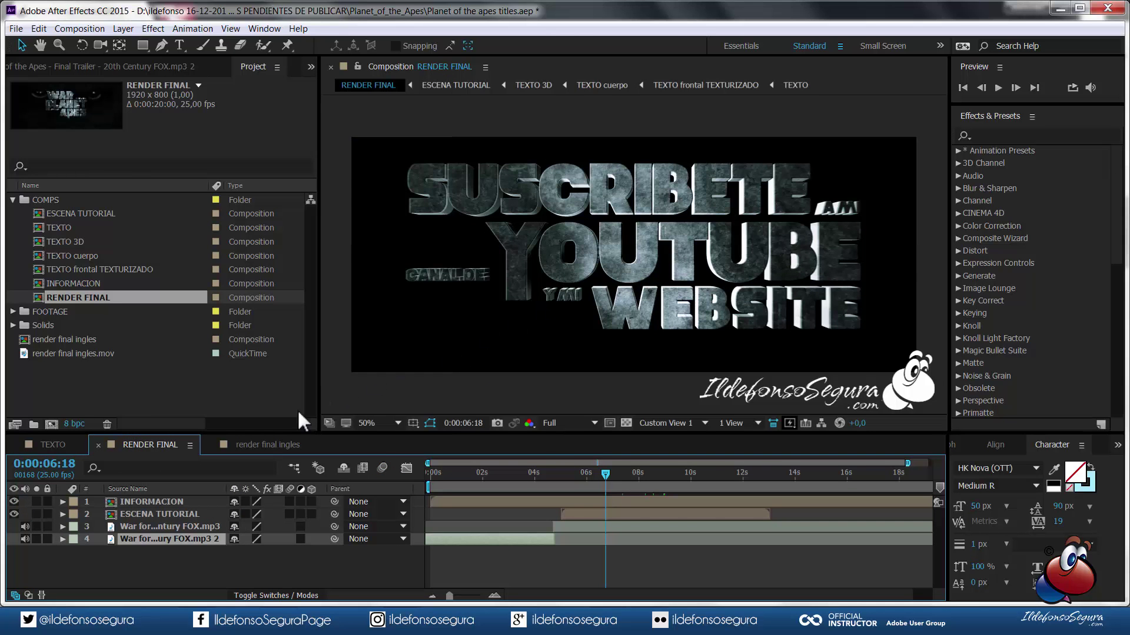
# - Examine the title animation in the "render final ingles" composition by scrubbing through its timeline
pyautogui.click(256, 444)
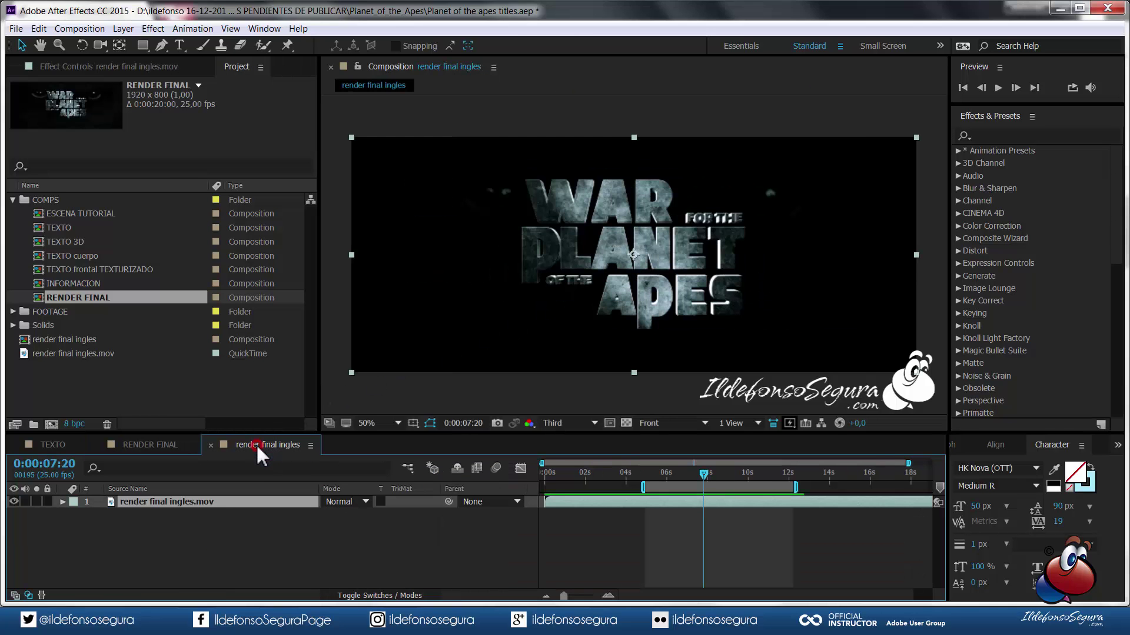
pyautogui.moveTo(703, 473); pyautogui.dragTo(669, 475)
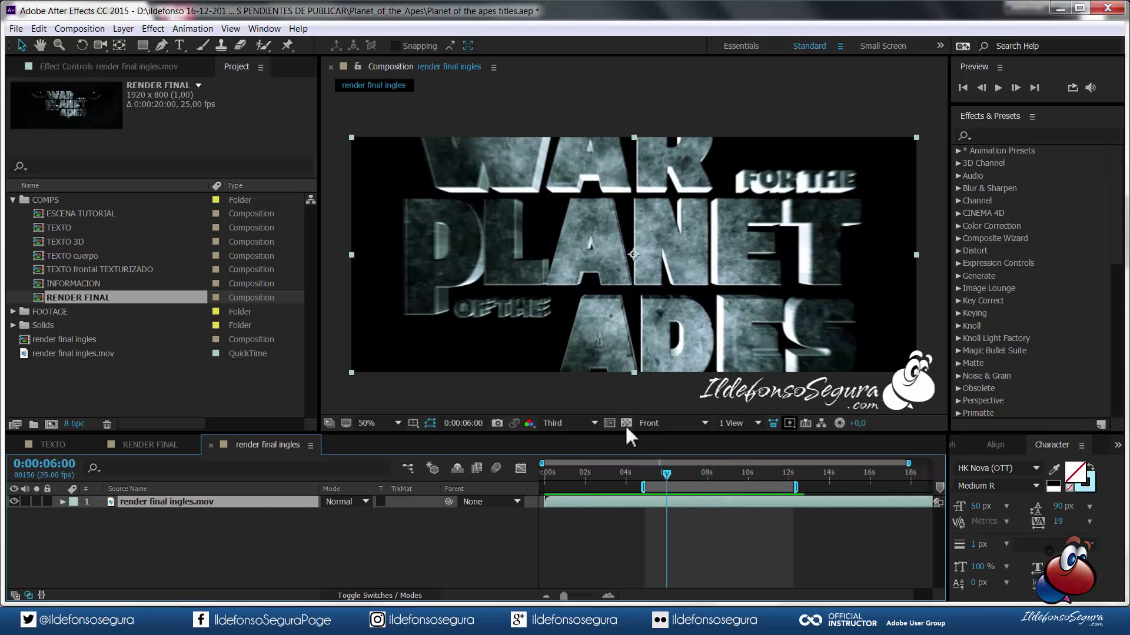
pyautogui.moveTo(668, 472); pyautogui.dragTo(720, 473)
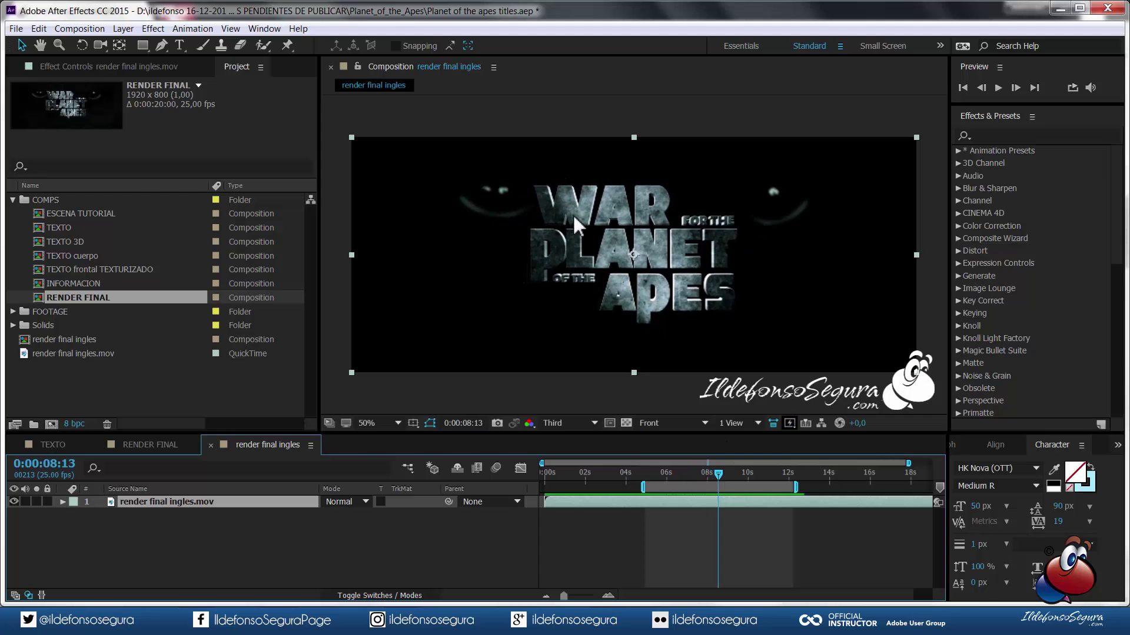
pyautogui.moveTo(715, 472); pyautogui.dragTo(747, 474)
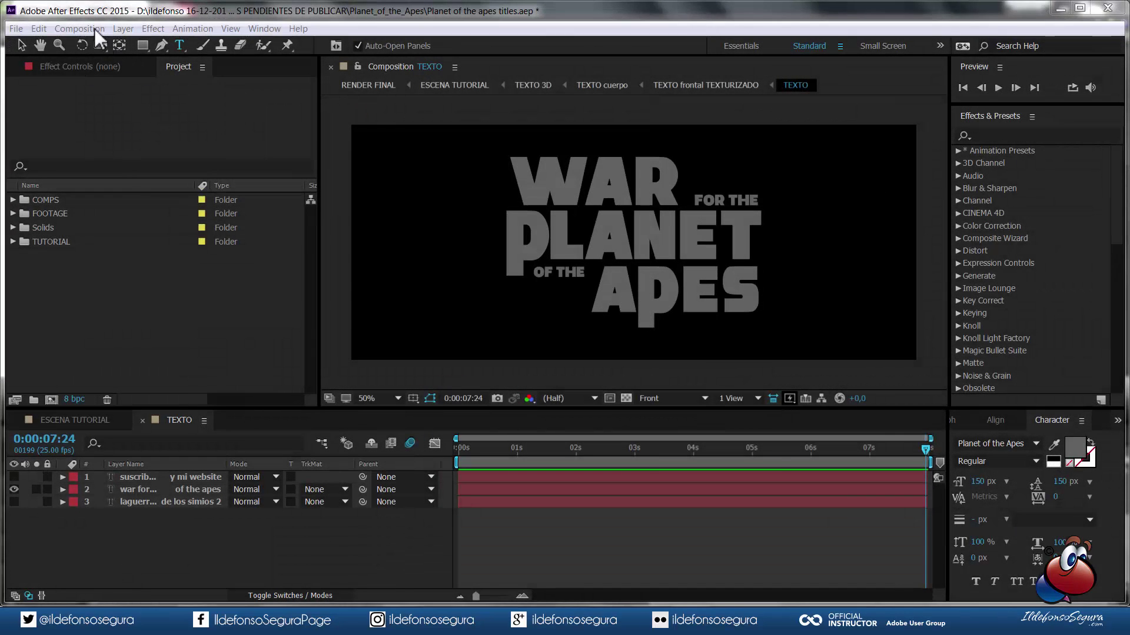
# - Create a composition named "texto tutorial" with its height set to 800 px
pyautogui.click(95, 28)
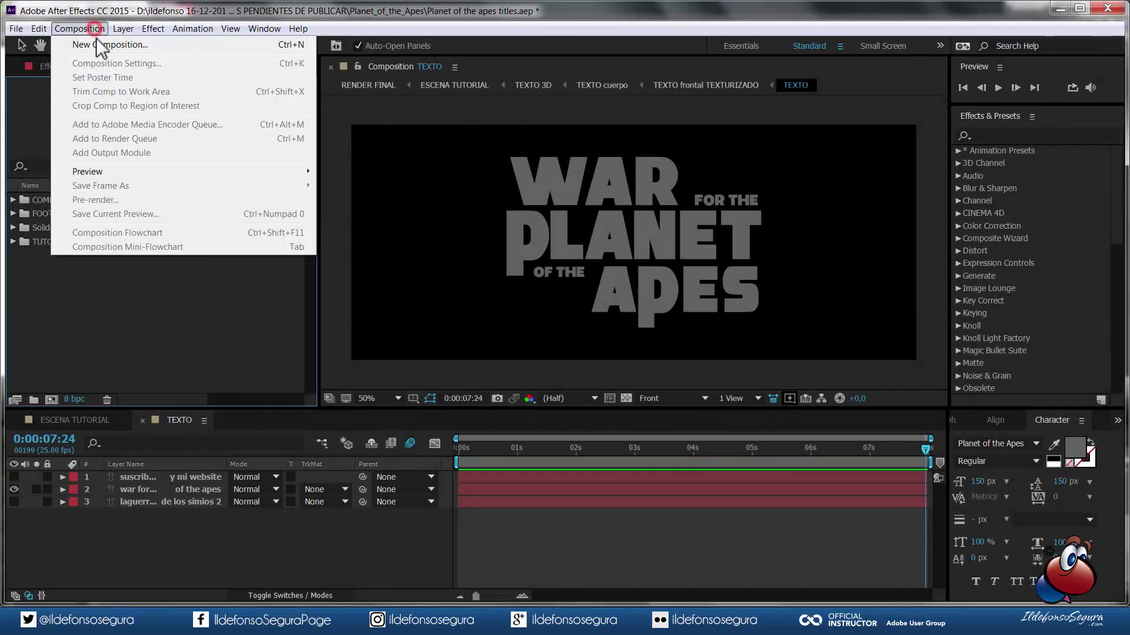
pyautogui.click(98, 39)
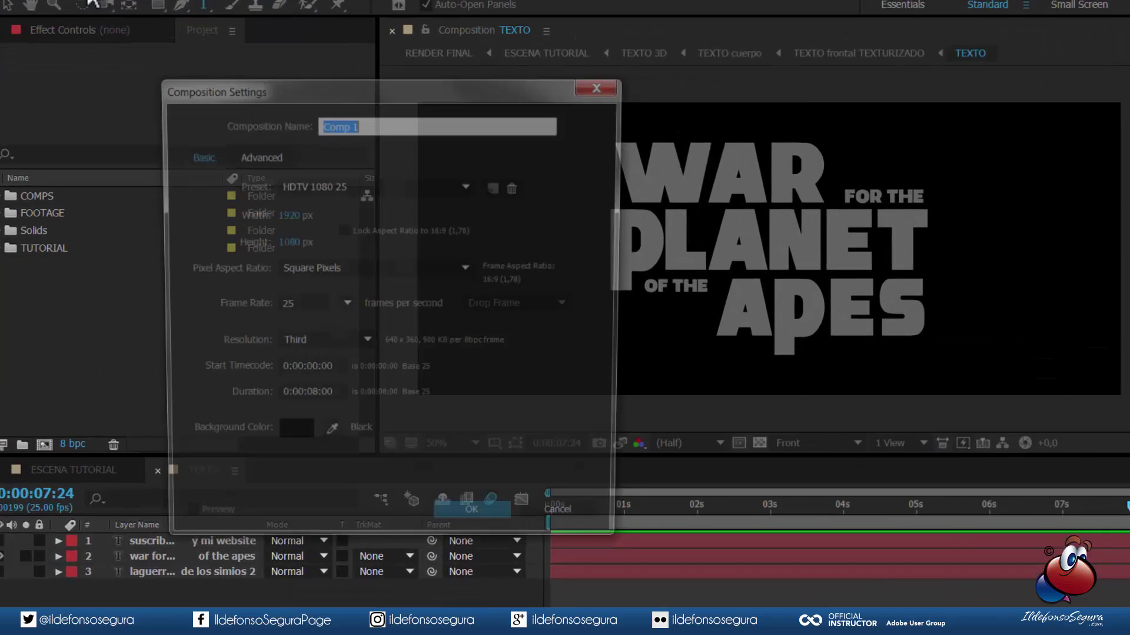
pyautogui.write('texto tutorial')
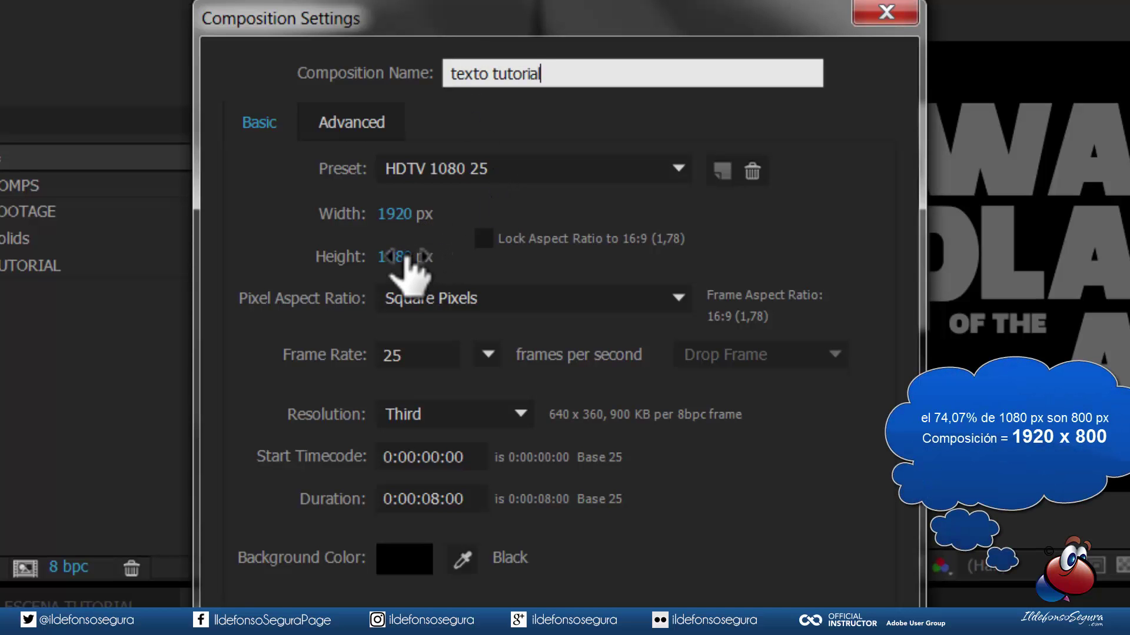
pyautogui.click(406, 258)
pyautogui.click(429, 256)
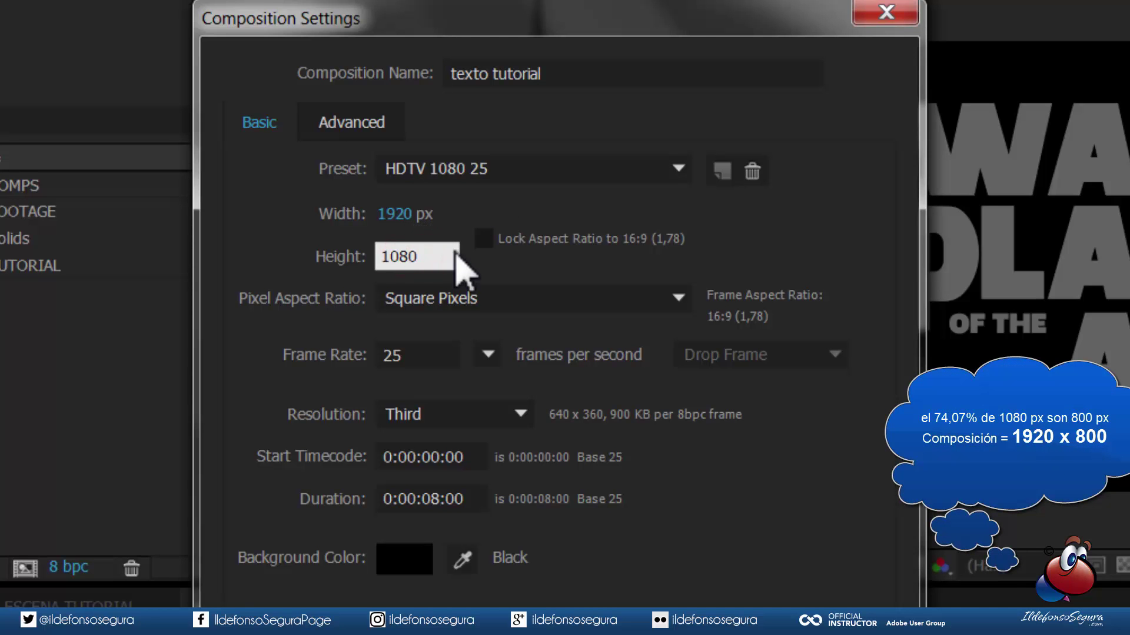
pyautogui.write('*0,7407')
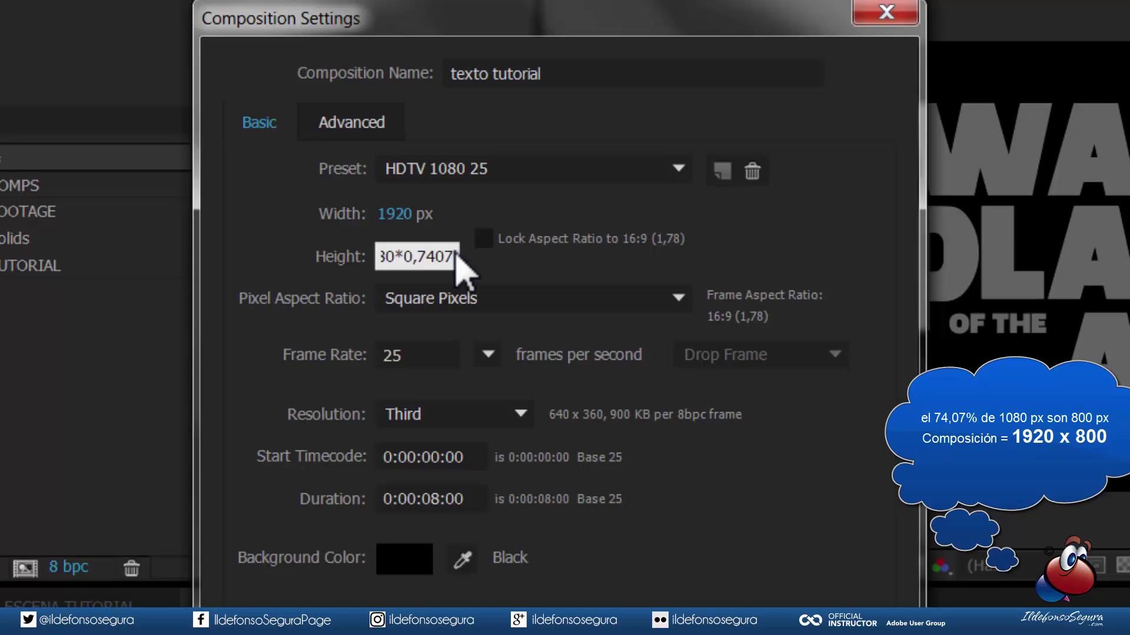
pyautogui.press('Return')
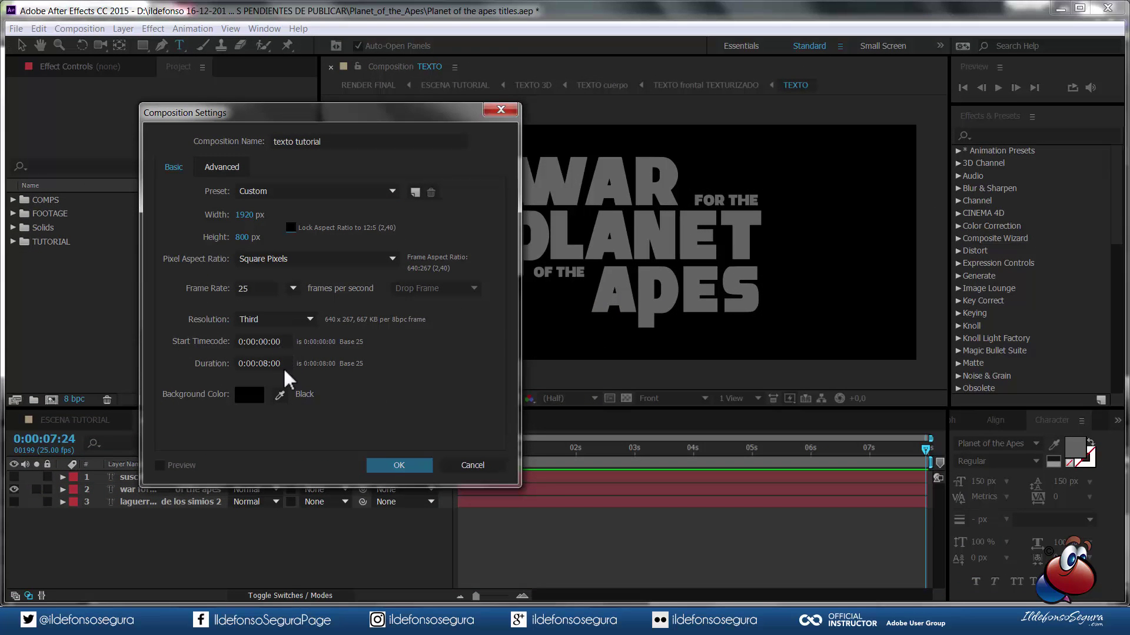
pyautogui.click(388, 465)
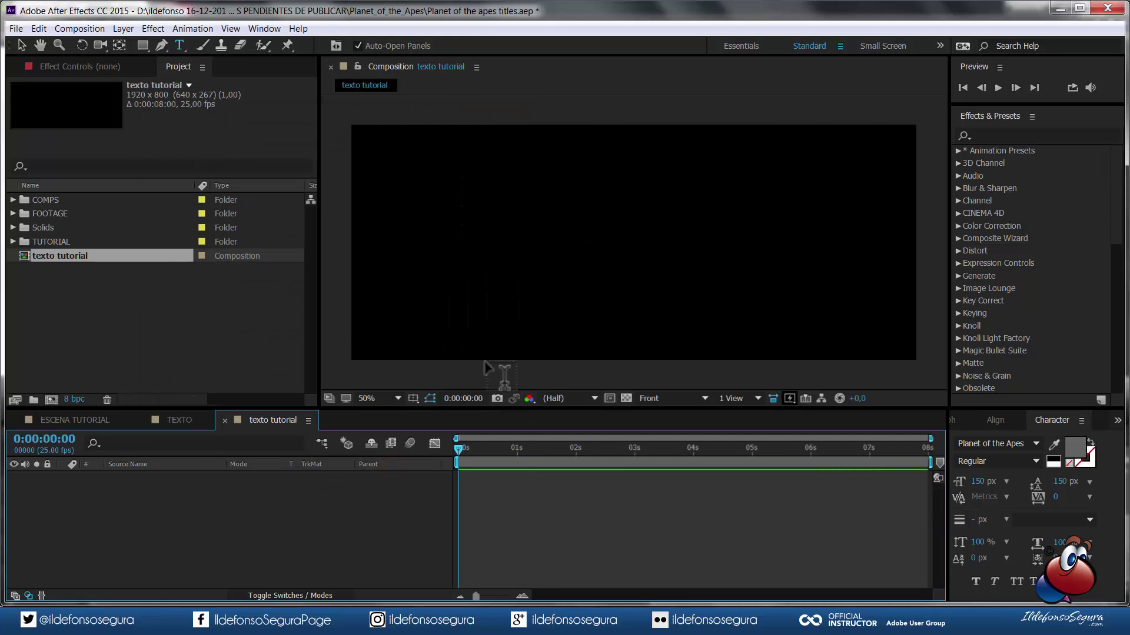
# - Add an empty text layer to "texto tutorial", check the title layout in TEXTO, and return to the new layer for text entry
pyautogui.rightClick(272, 498)
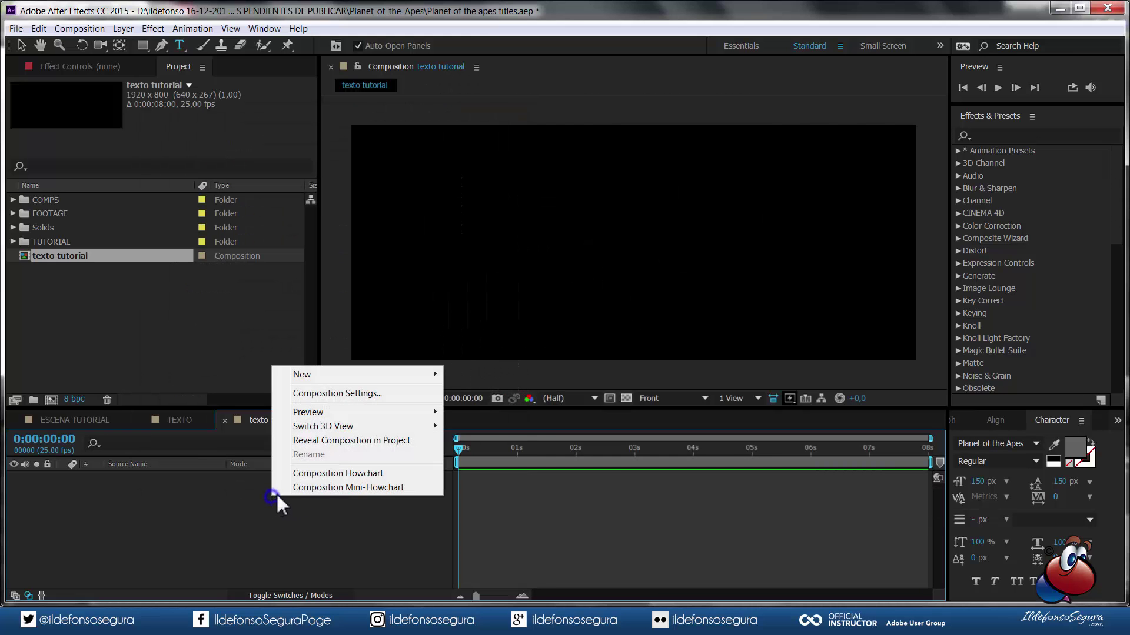
pyautogui.click(315, 375)
pyautogui.click(485, 394)
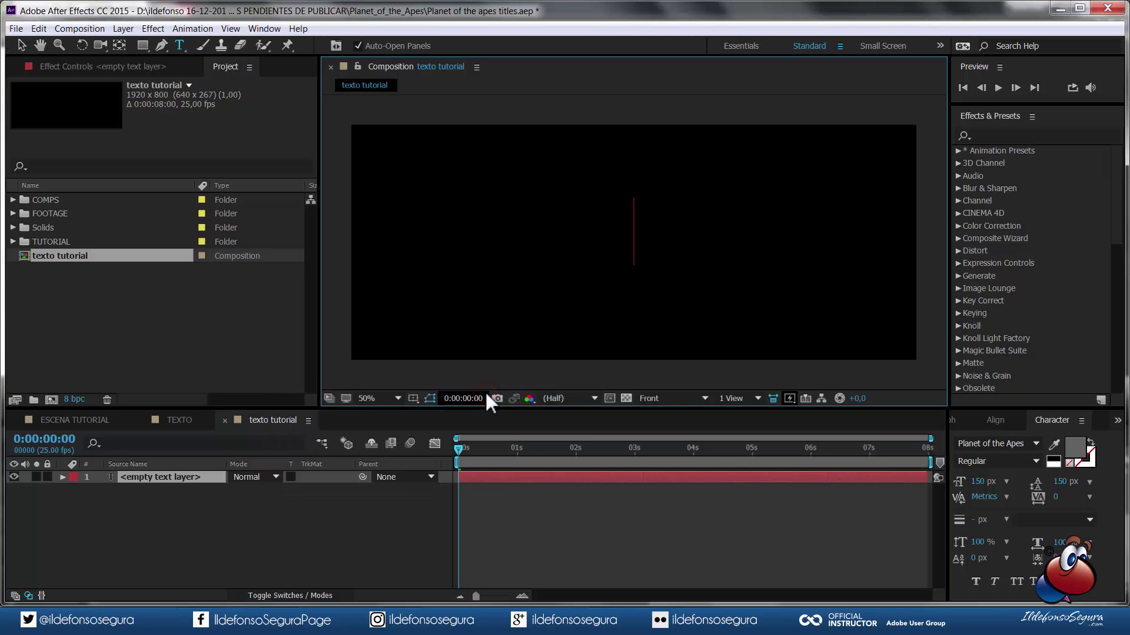
pyautogui.click(184, 421)
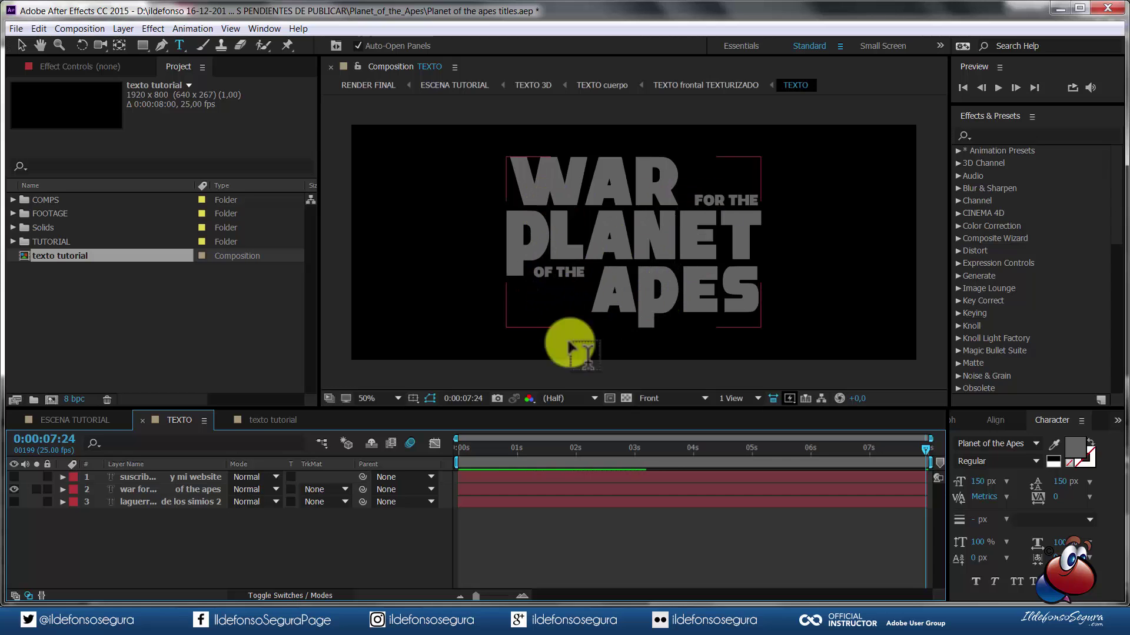
pyautogui.click(273, 420)
pyautogui.doubleClick(190, 475)
pyautogui.press('F11')
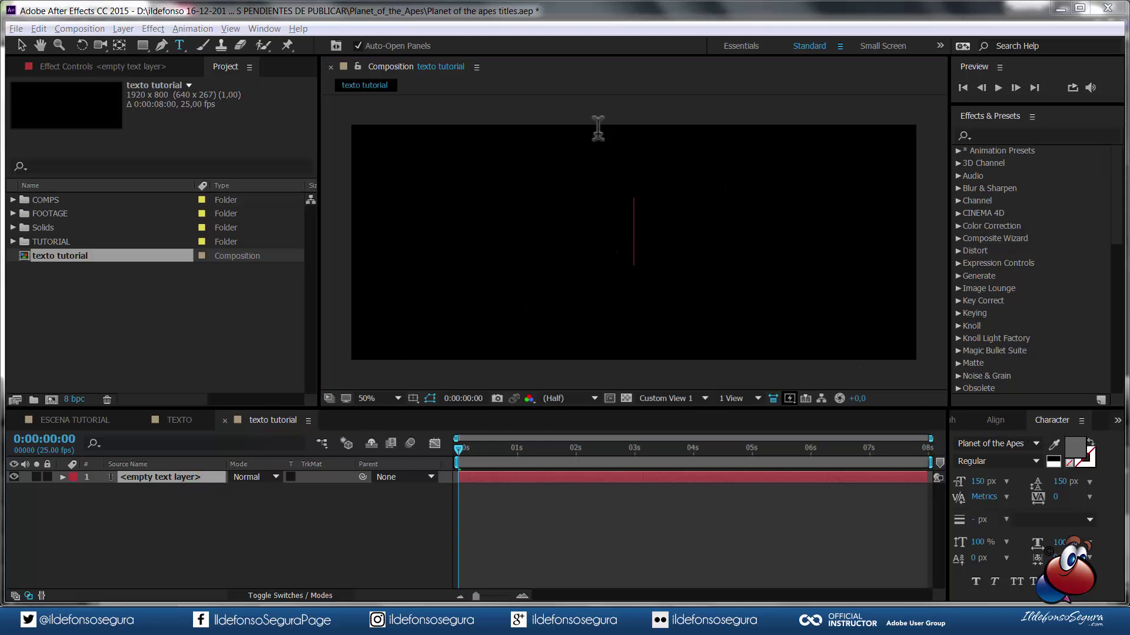
# - Display the Align and Character panels
pyautogui.click(274, 30)
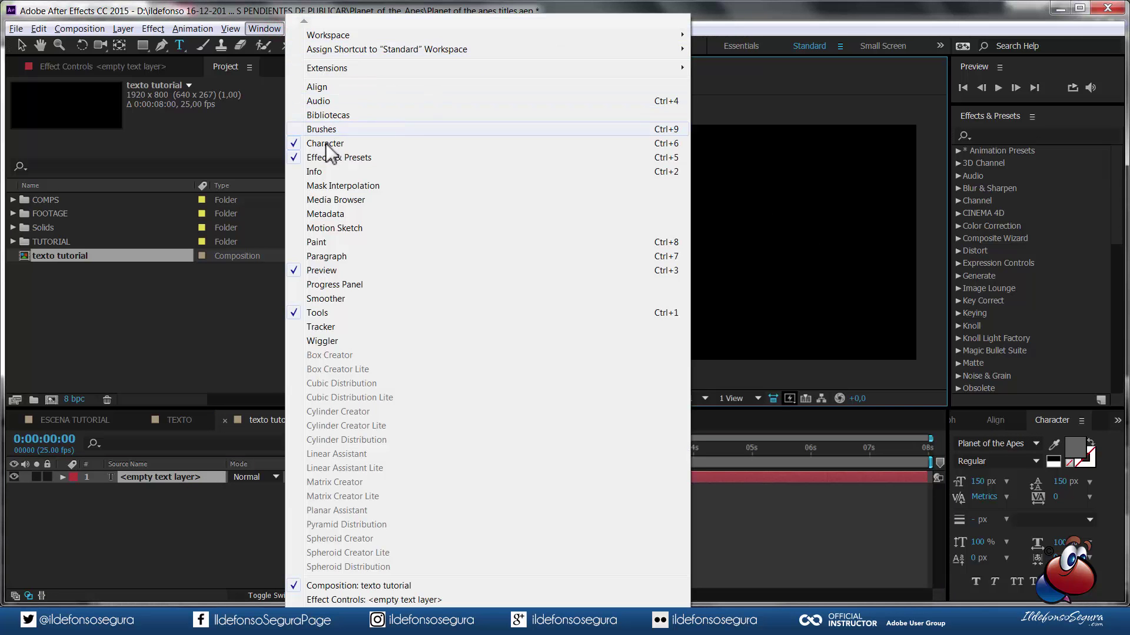
pyautogui.click(322, 88)
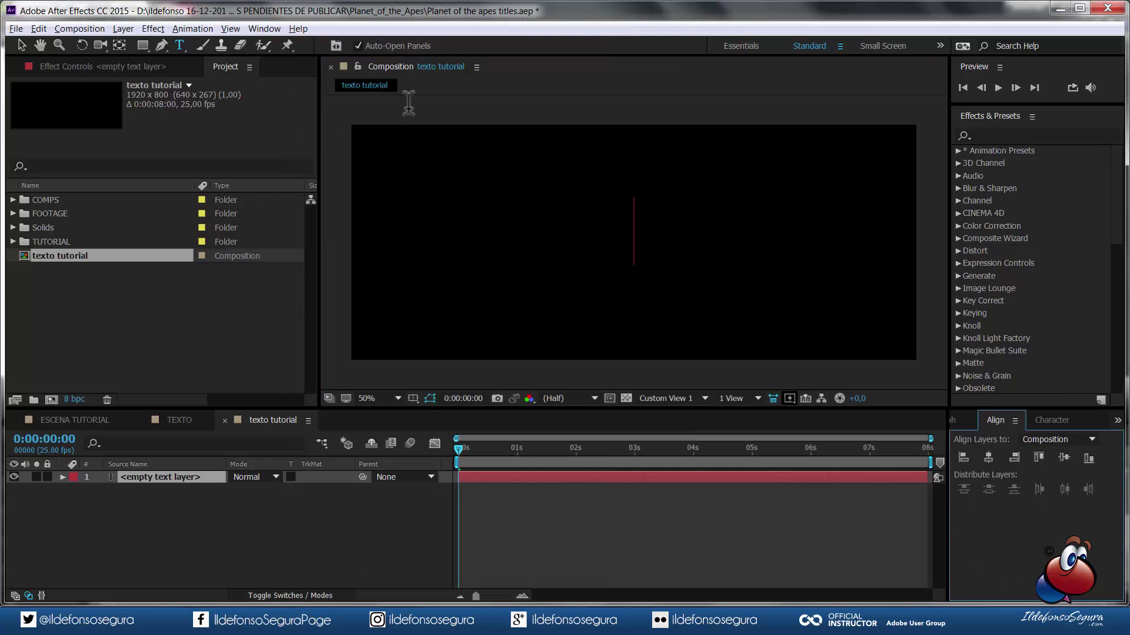
pyautogui.click(263, 30)
pyautogui.click(316, 138)
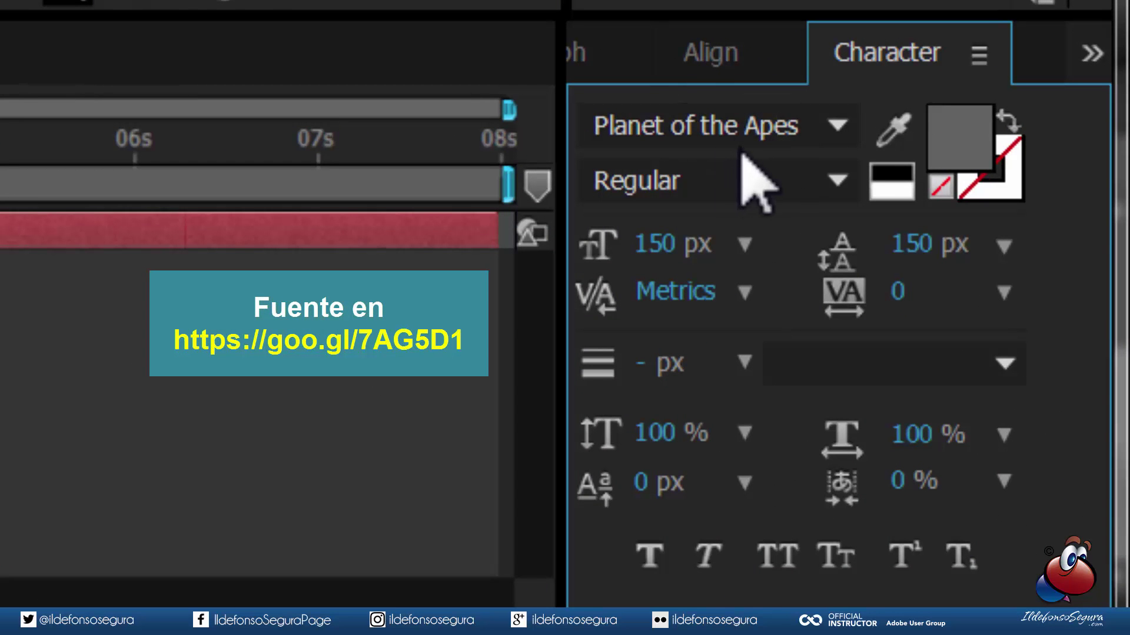
# - Accept 636363 as the text fill colour and enter "war for the / planet / of the apes" on three lines
pyautogui.click(957, 147)
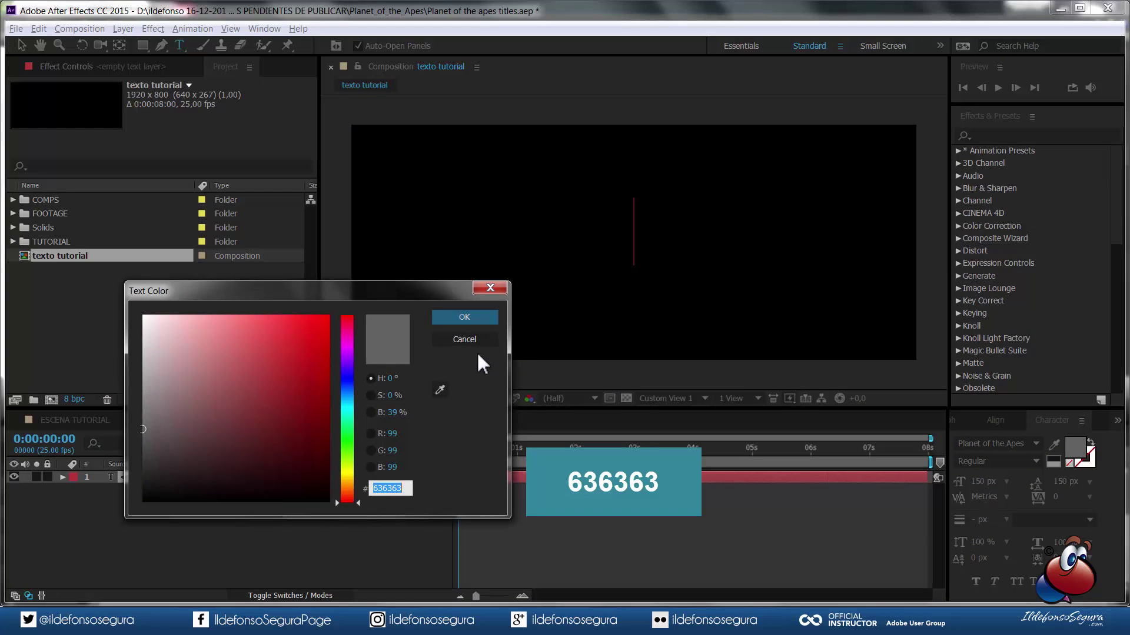
pyautogui.click(482, 319)
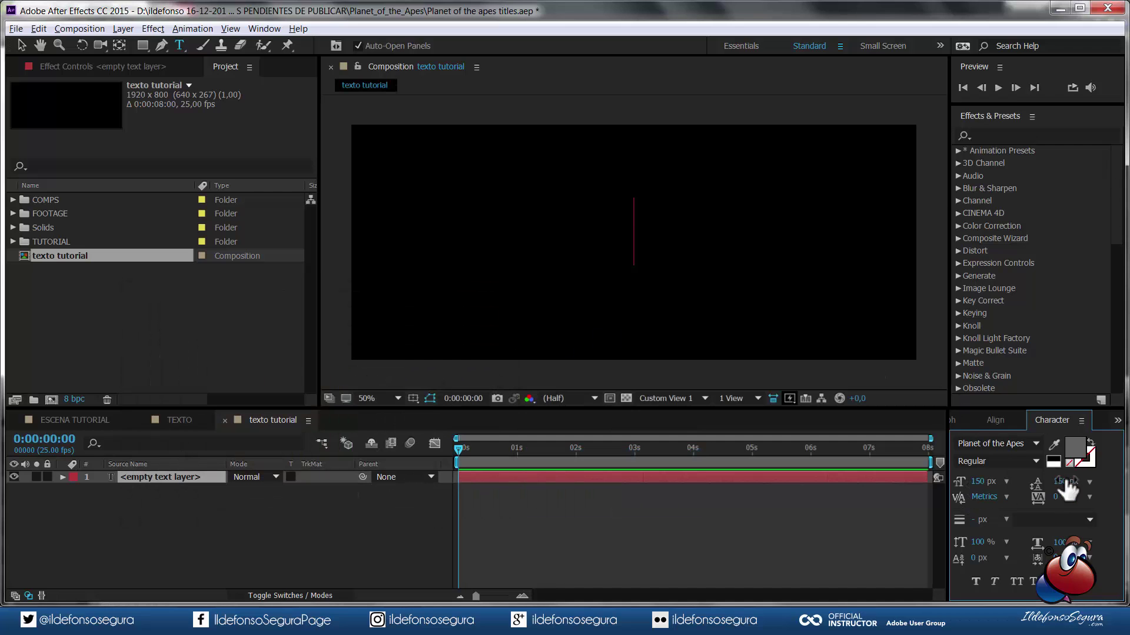
pyautogui.write('war for the planet of the apes')
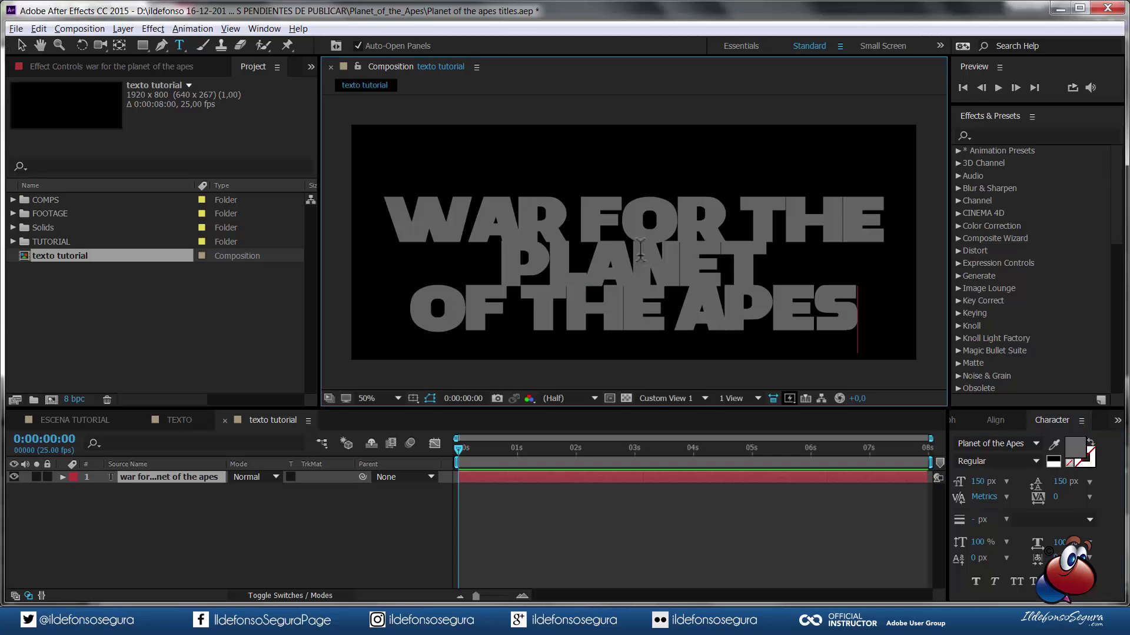
# - Center the title text layer horizontally and vertically in the composition
pyautogui.click(180, 475)
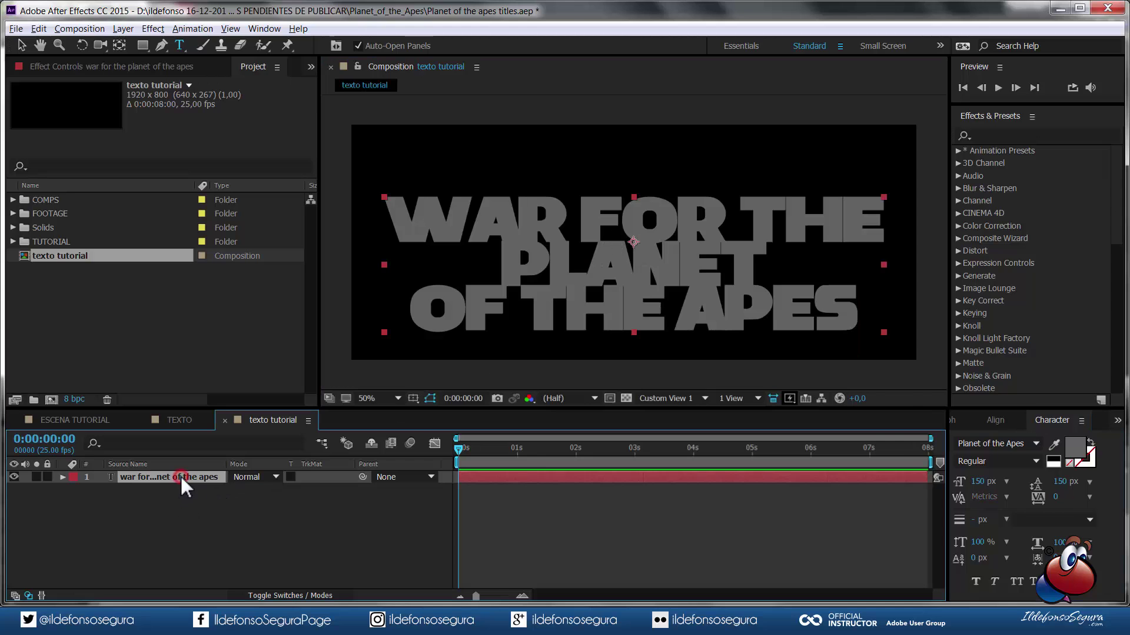
pyautogui.click(1003, 419)
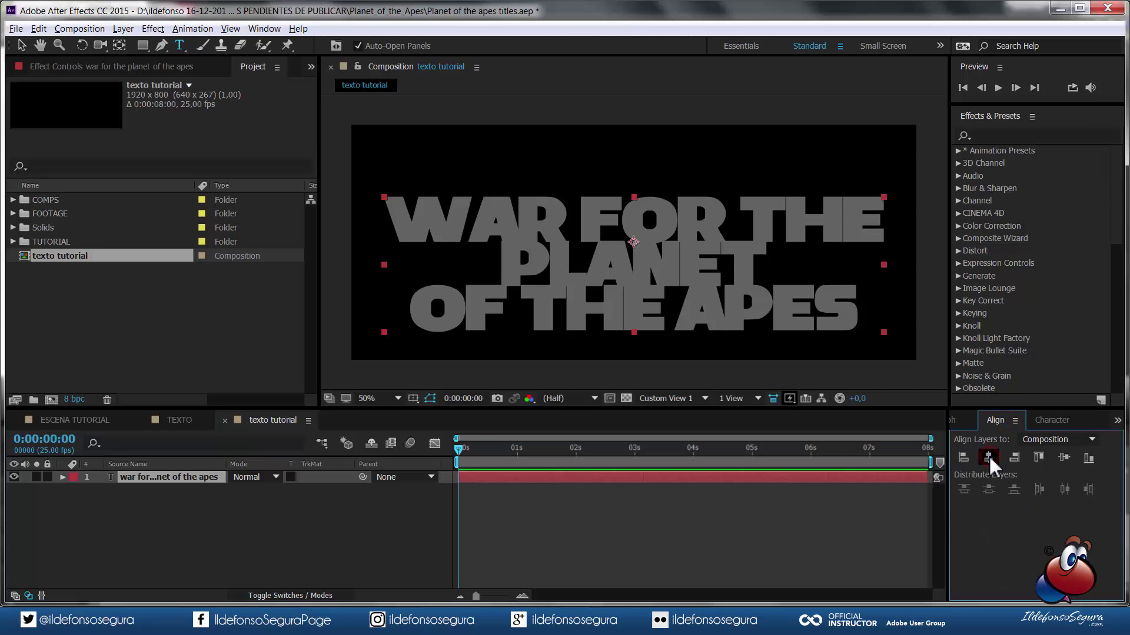
pyautogui.click(1065, 458)
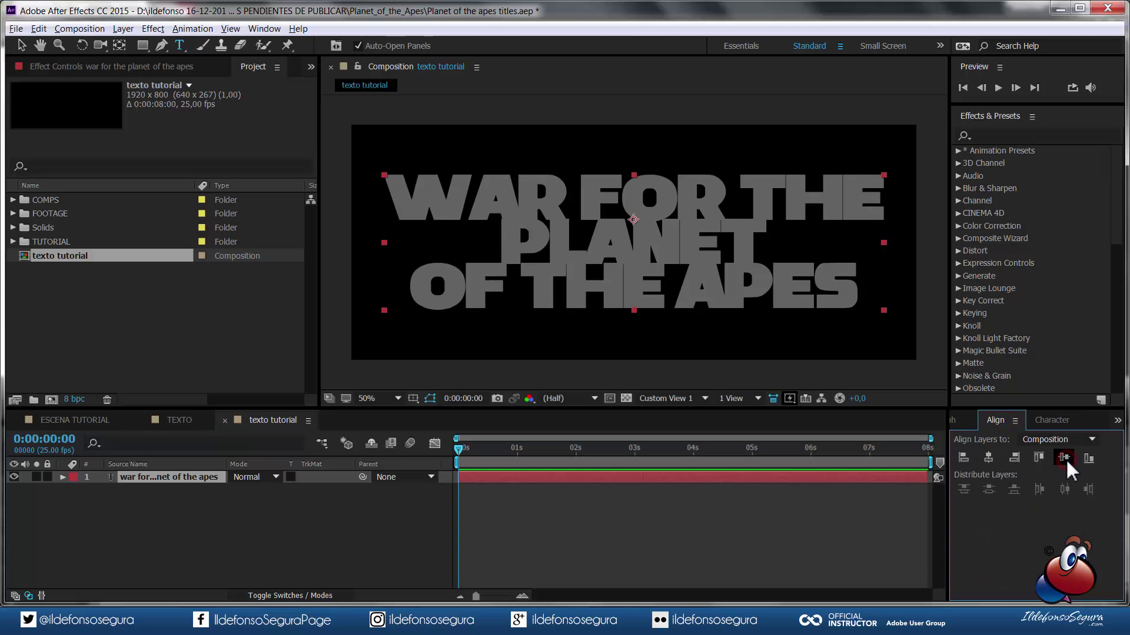
# - Set the font size of the words "for the" in the title's first line to 30 px
pyautogui.click(1047, 419)
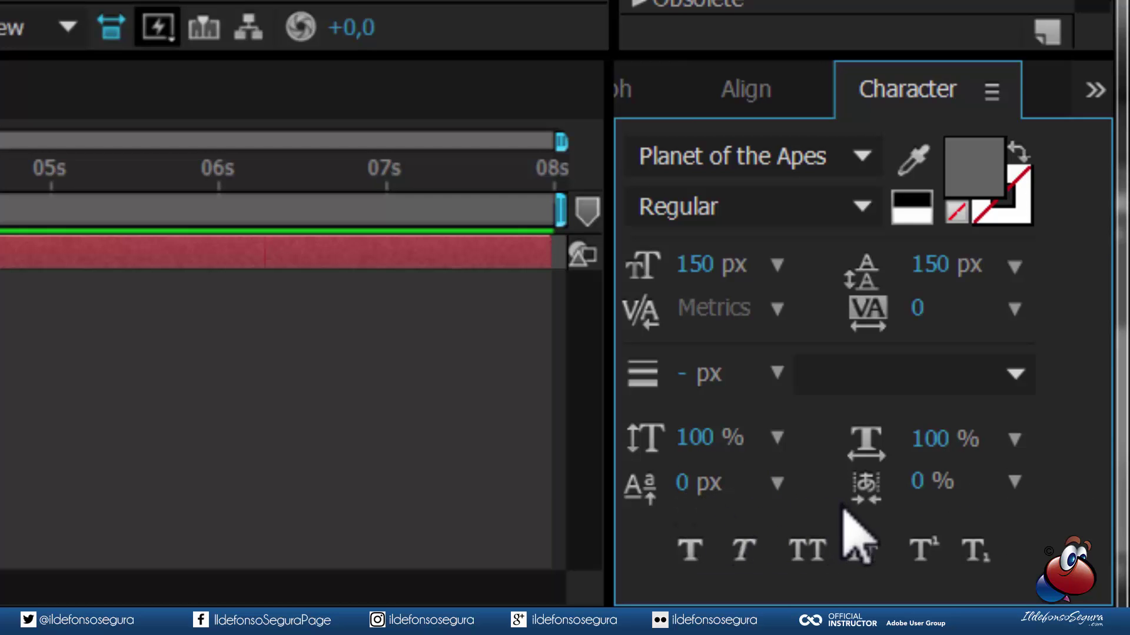
pyautogui.click(696, 549)
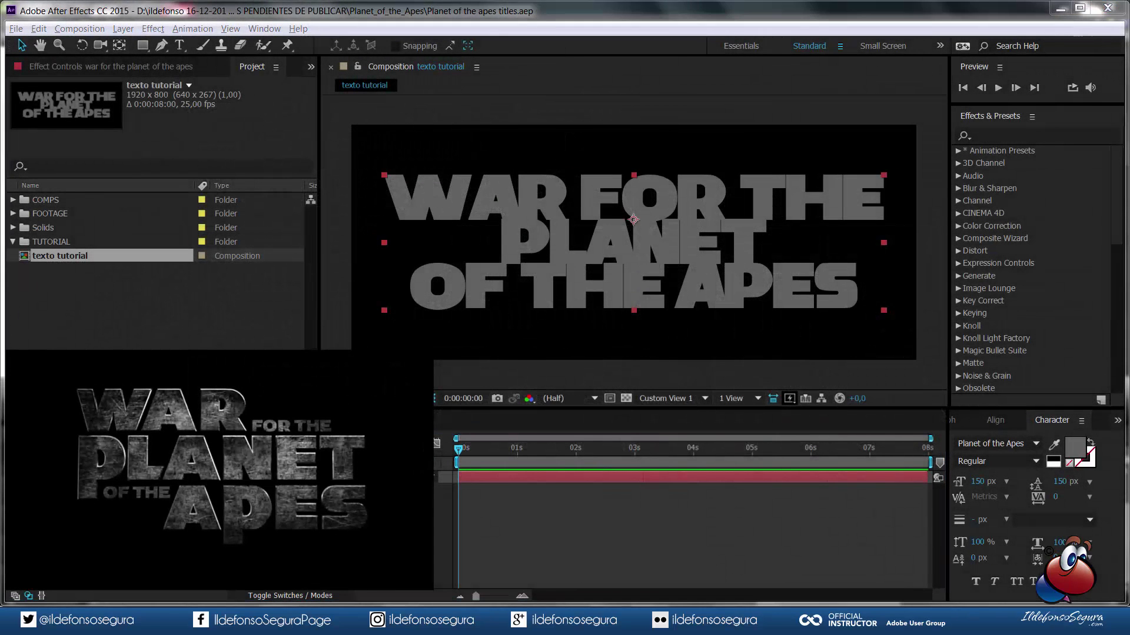
pyautogui.doubleClick(539, 270)
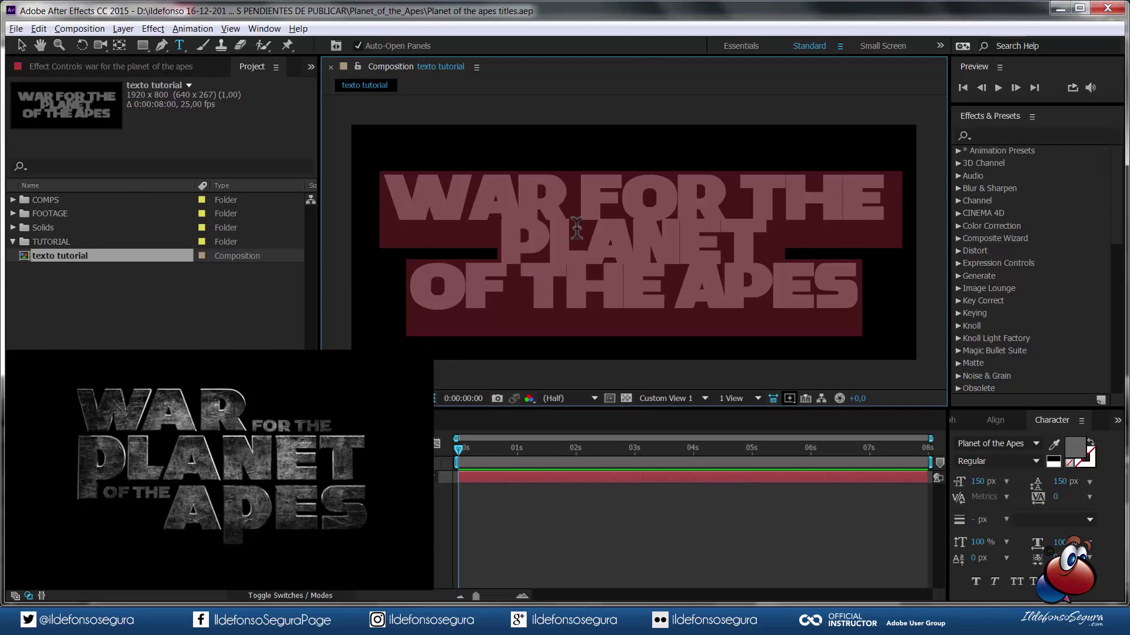
pyautogui.click(587, 203)
pyautogui.moveTo(597, 189); pyautogui.dragTo(869, 190)
pyautogui.click(982, 482)
pyautogui.write('30')
pyautogui.press('Return')
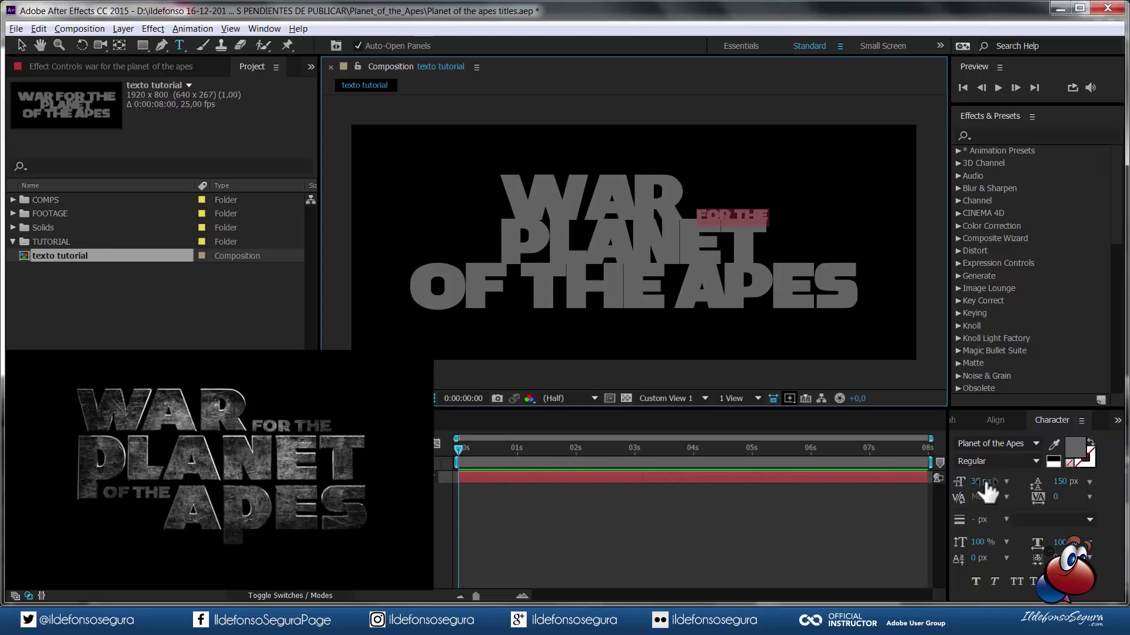
# - Set the font size of "of the" in the last line to 30 px and the whole title's leading to 186 px
pyautogui.moveTo(430, 287); pyautogui.dragTo(652, 293)
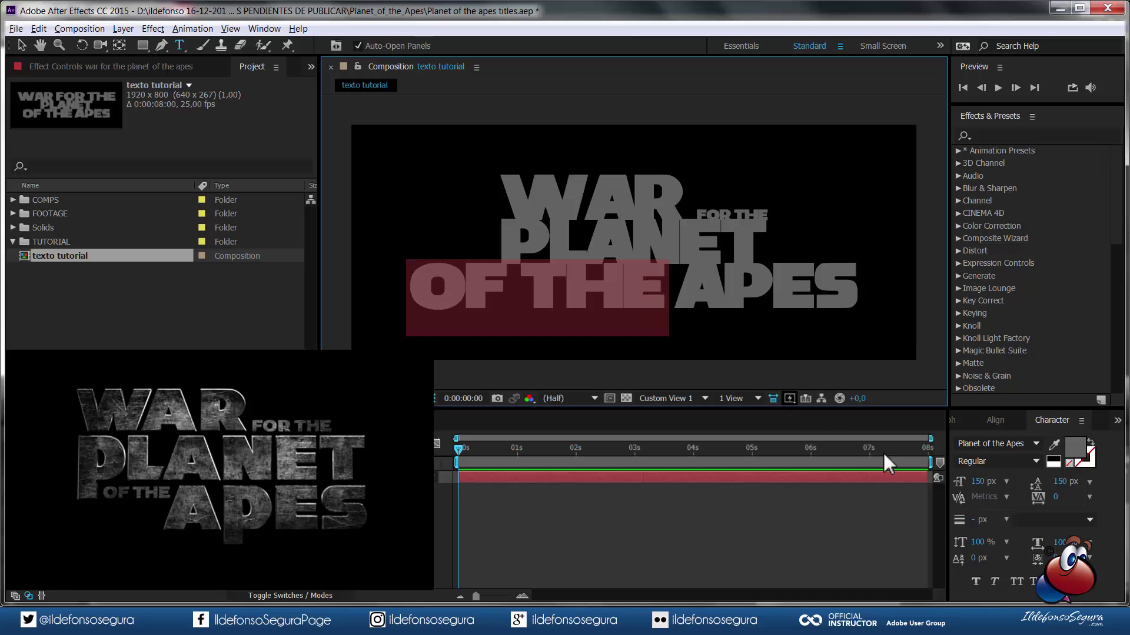
pyautogui.click(976, 482)
pyautogui.write('30')
pyautogui.press('Return')
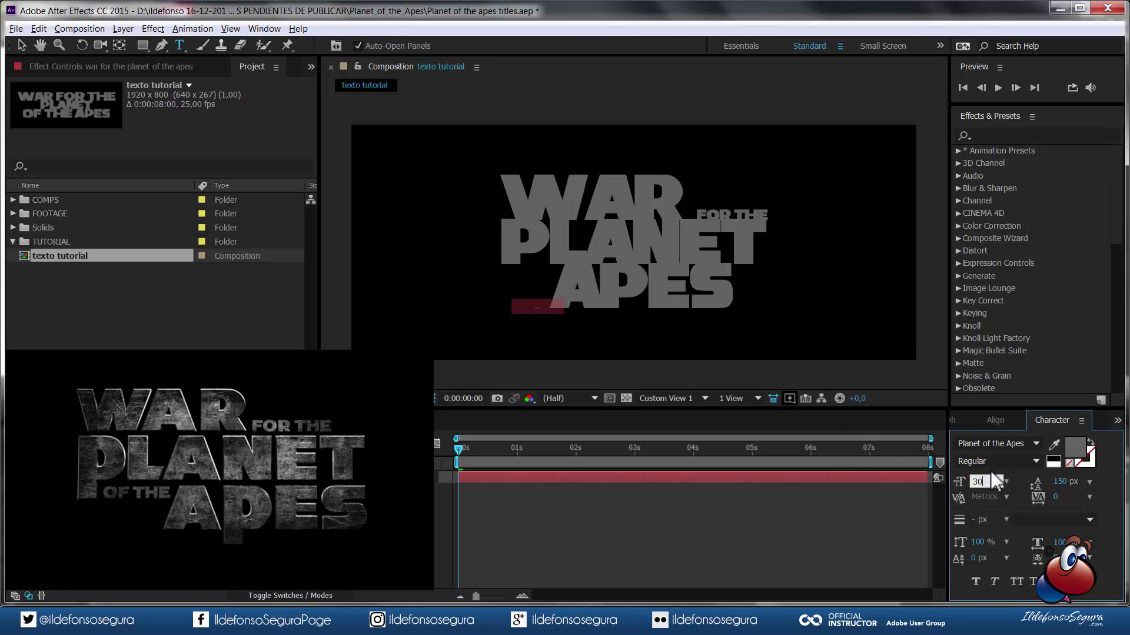
pyautogui.moveTo(762, 300); pyautogui.dragTo(507, 179)
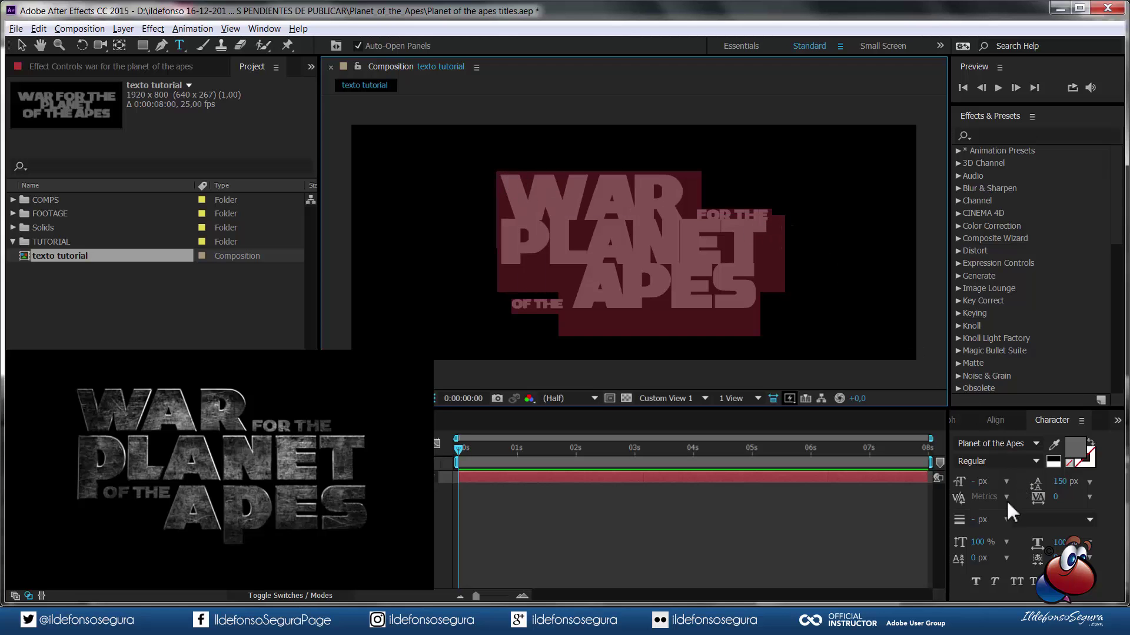
pyautogui.moveTo(1059, 481); pyautogui.dragTo(1080, 479)
# - Apply All Caps to the letter P in "planet" and the letter P in "apes"
pyautogui.moveTo(499, 250); pyautogui.dragTo(551, 250)
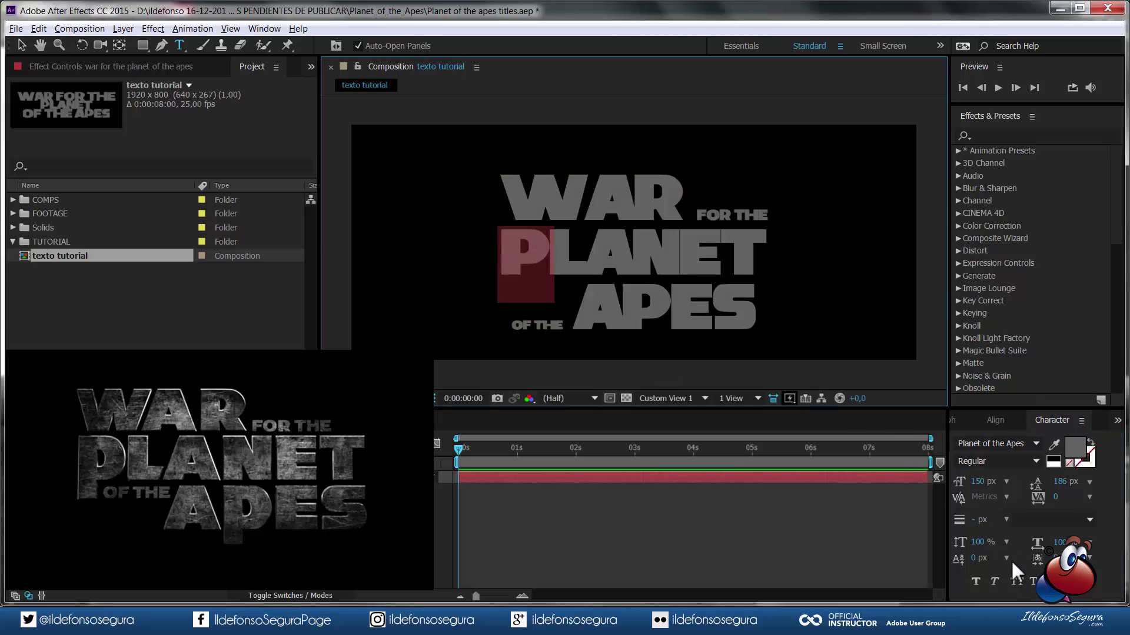
pyautogui.click(1017, 582)
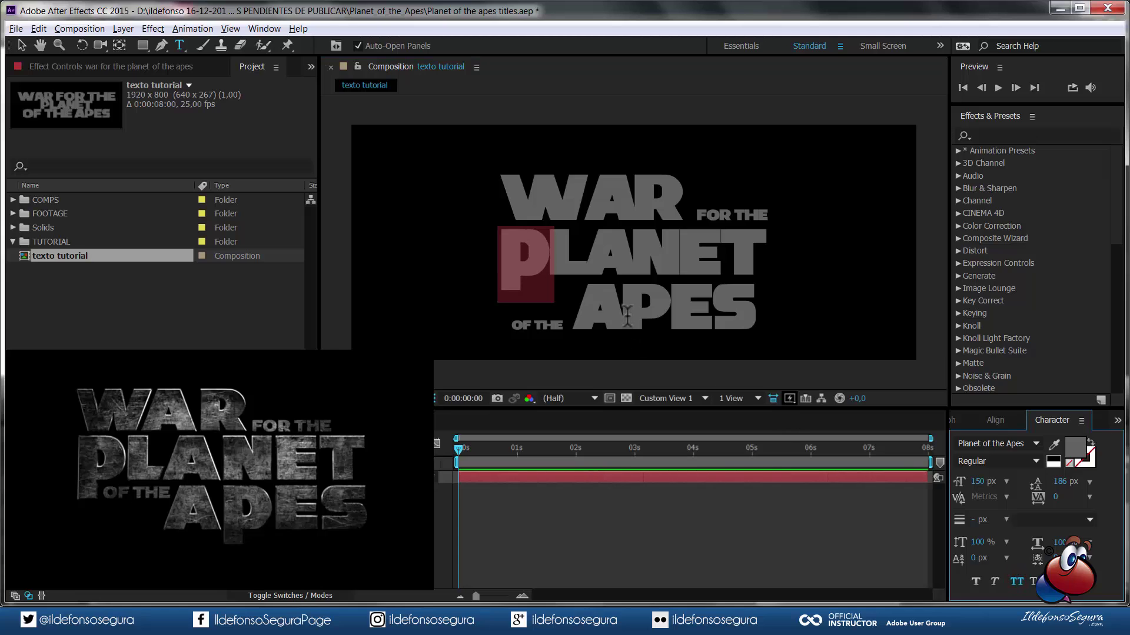
pyautogui.click(629, 309)
pyautogui.moveTo(645, 304); pyautogui.dragTo(676, 327)
pyautogui.click(1017, 582)
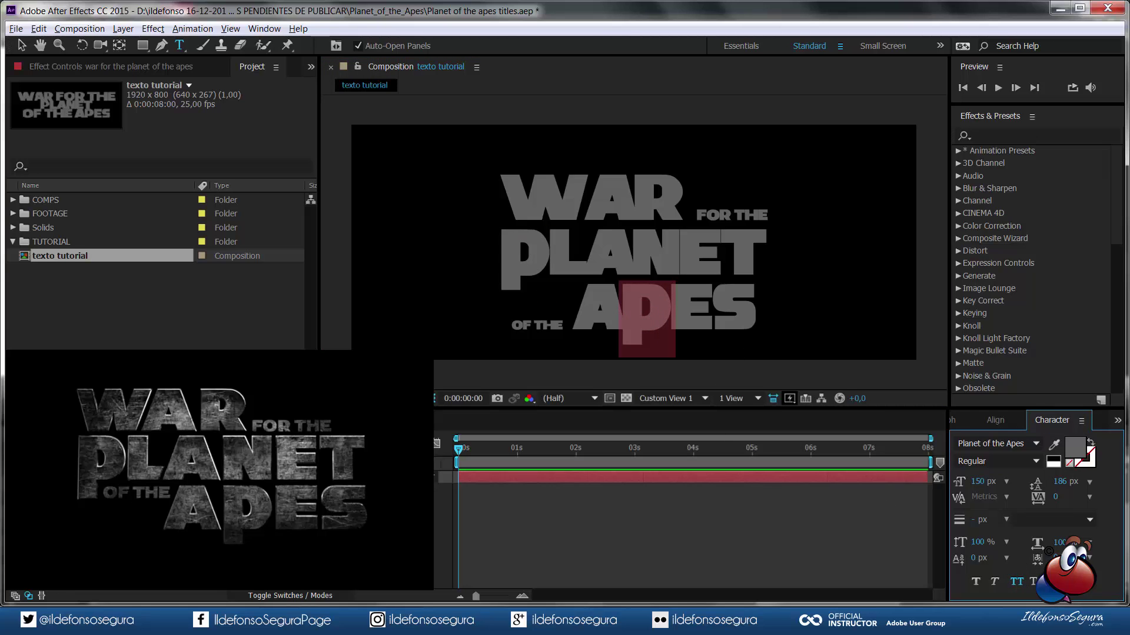
# - Set the whole title's tracking to 140 and its vertical scale to 110%
pyautogui.hotkey('ctrl', 'a')
pyautogui.moveTo(1059, 501); pyautogui.dragTo(1123, 470)
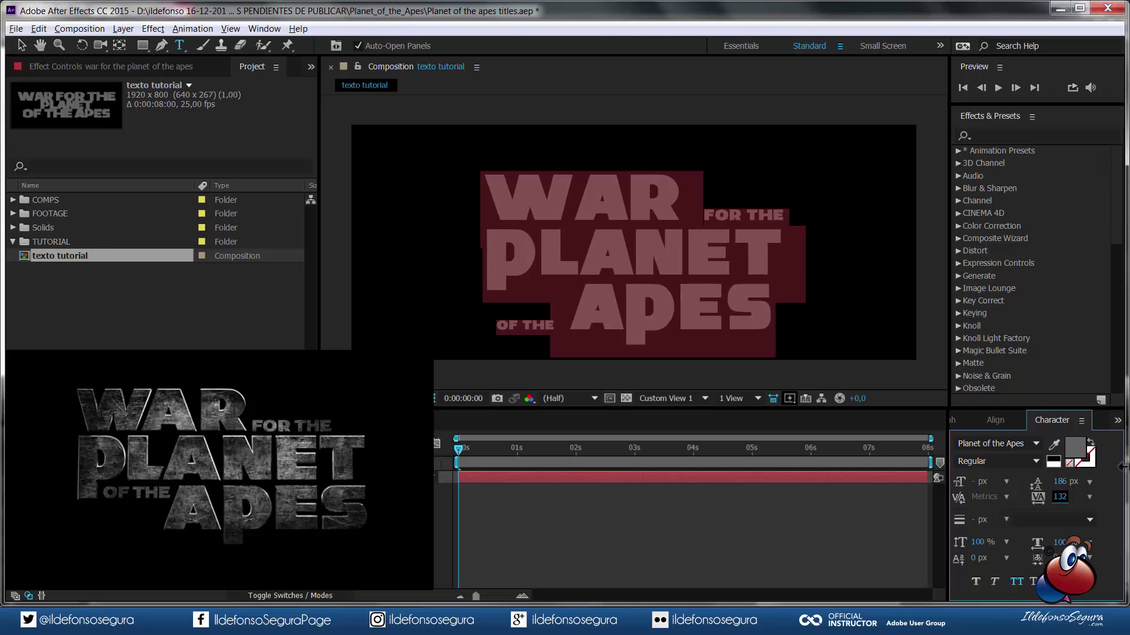
pyautogui.moveTo(1122, 463); pyautogui.dragTo(1122, 463)
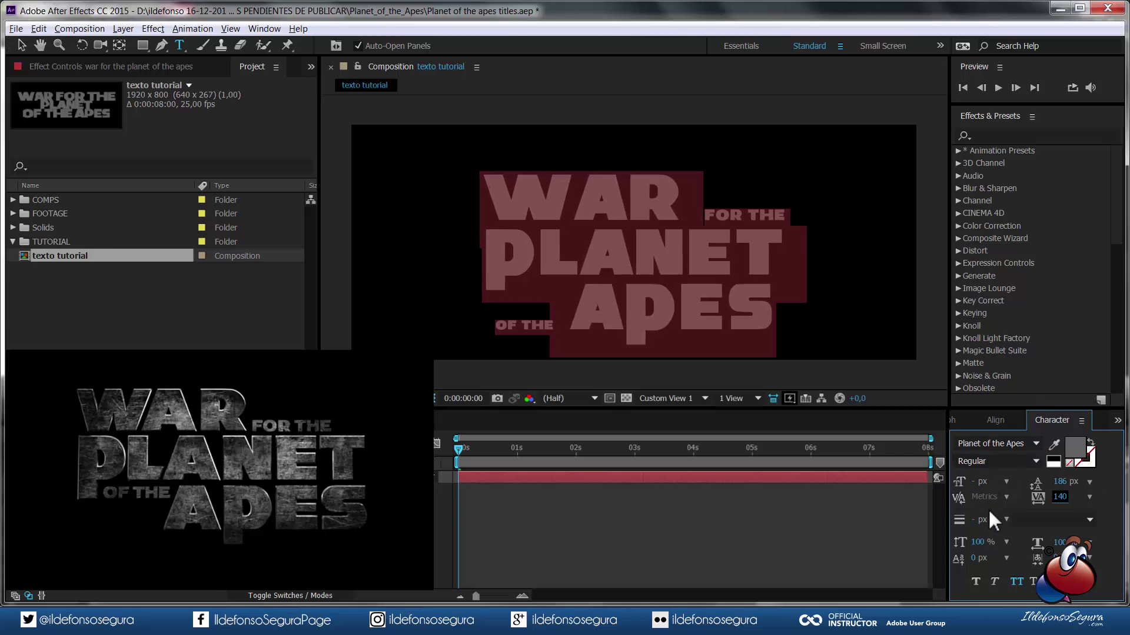
pyautogui.write('110')
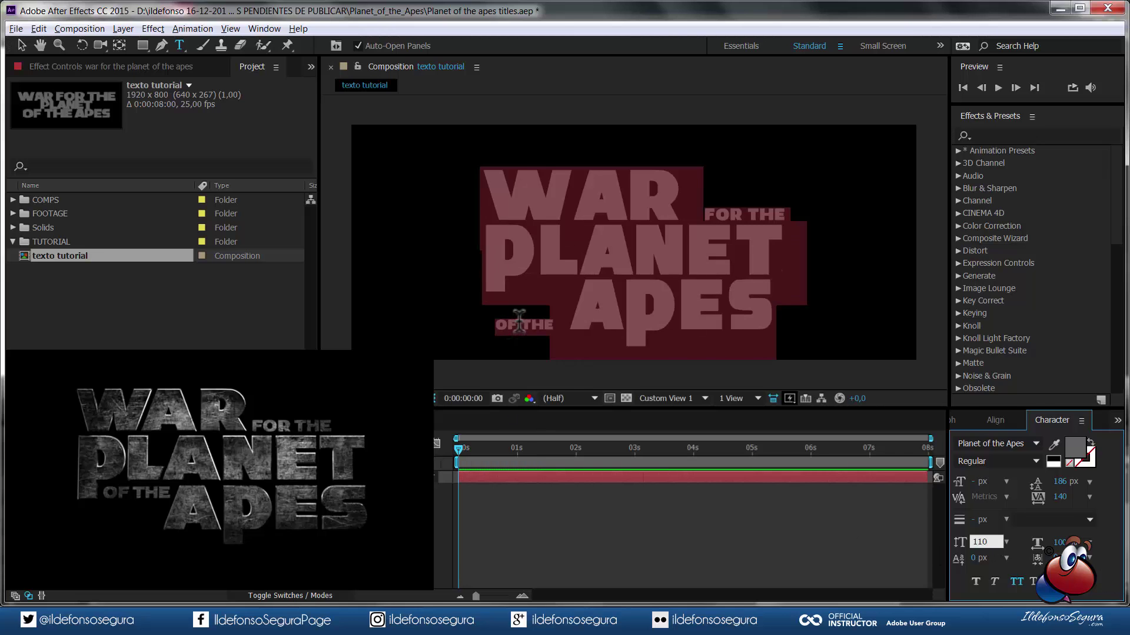
# - Raise the words "of the" with a 132 px baseline shift and add space in front of them
pyautogui.moveTo(495, 322); pyautogui.dragTo(552, 318)
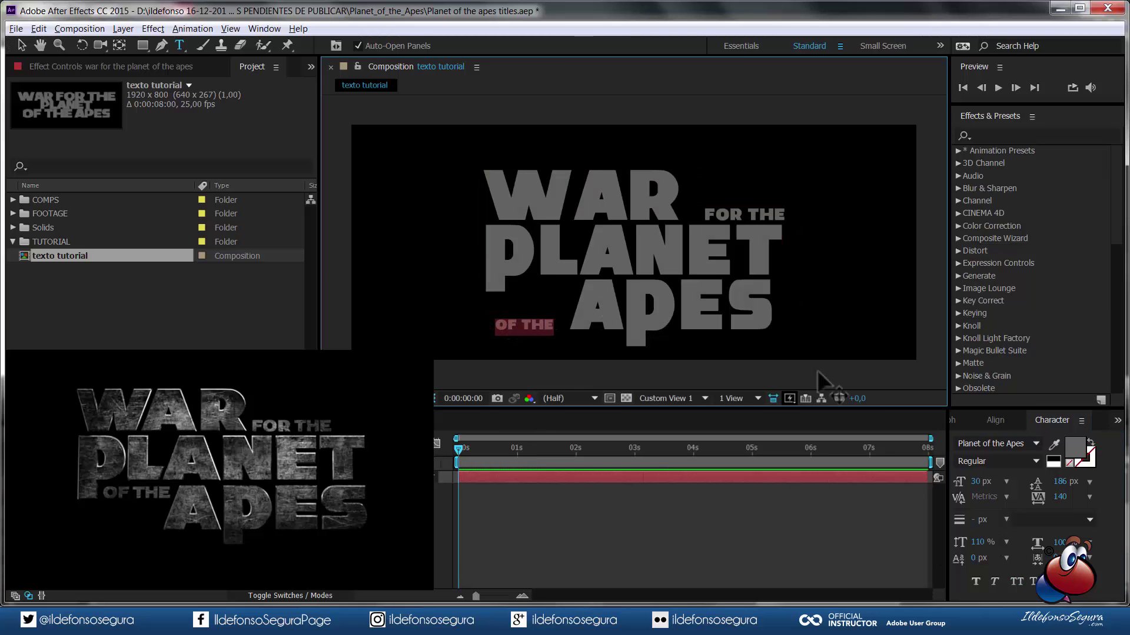
pyautogui.moveTo(974, 558); pyautogui.dragTo(1042, 526)
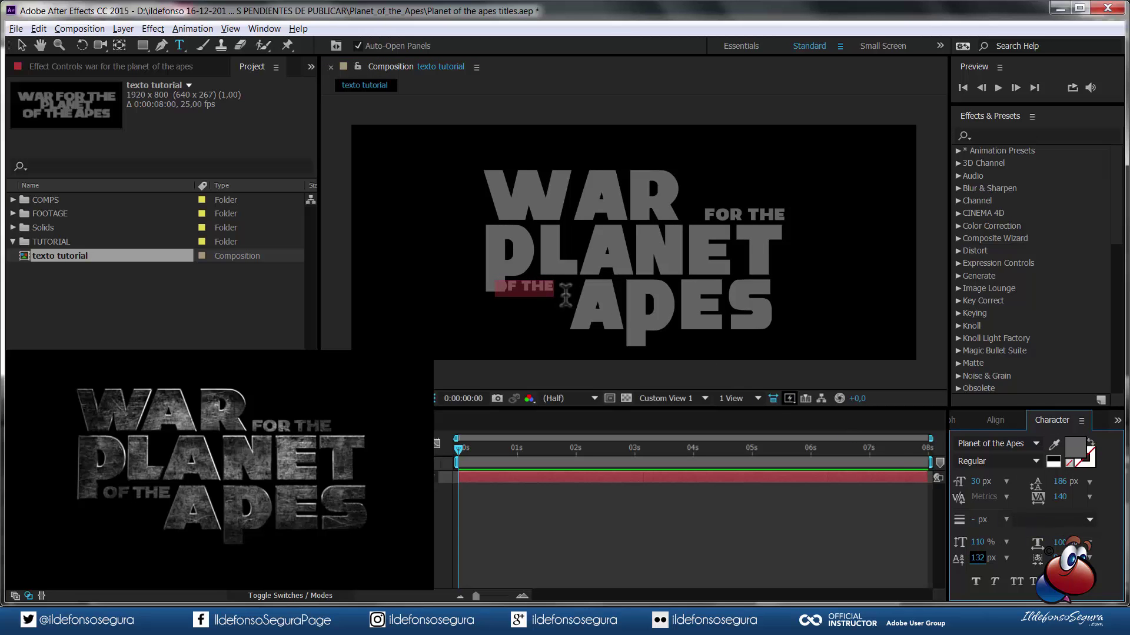
pyautogui.click(525, 288)
pyautogui.click(499, 283)
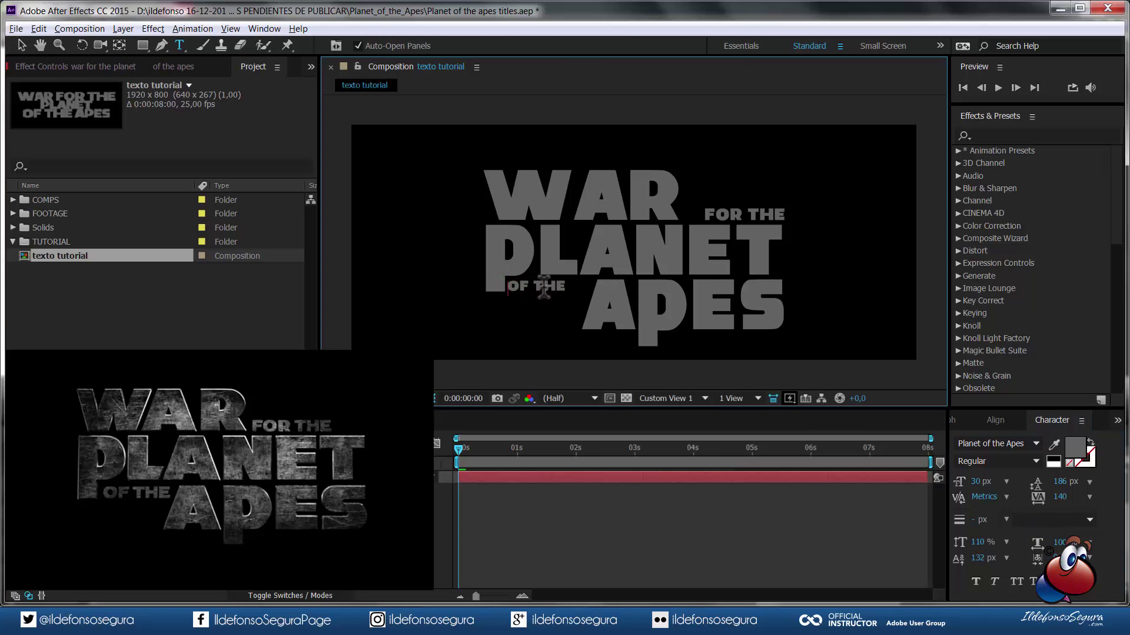
# - Set the baseline shift of "of the" to 128 px and remove the space before "apes"
pyautogui.moveTo(575, 287)
pyautogui.mouseDown()
pyautogui.moveTo(512, 282)
pyautogui.moveTo(570, 287)
pyautogui.mouseUp()
pyautogui.click(538, 284)
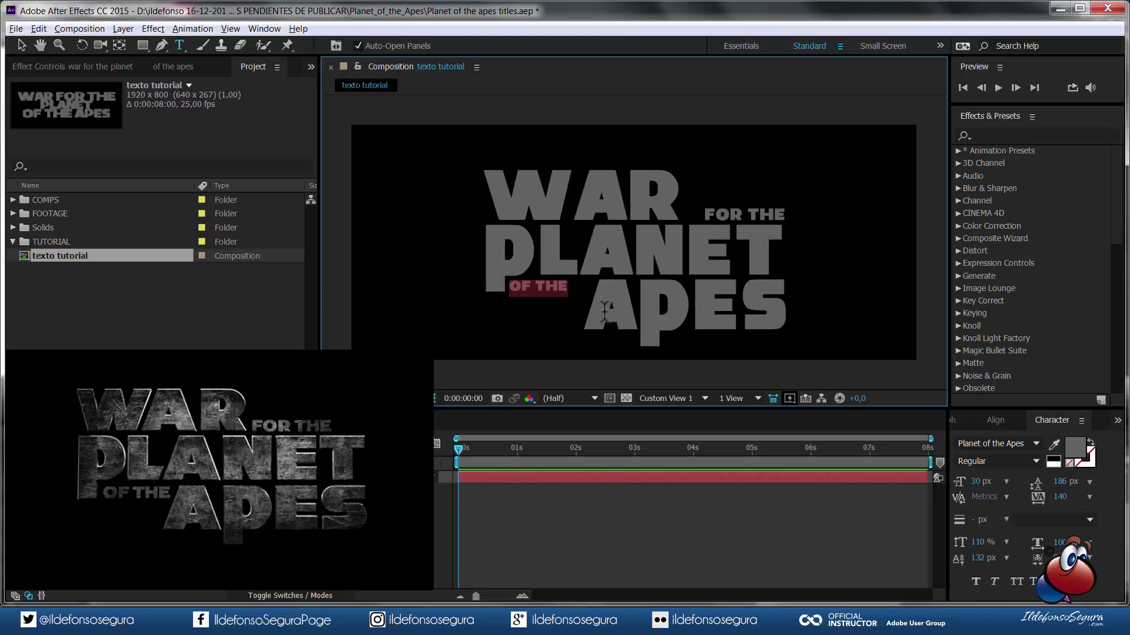
pyautogui.click(977, 558)
pyautogui.press('Down')
pyautogui.press('Down')
pyautogui.press('Down')
pyautogui.press('Down')
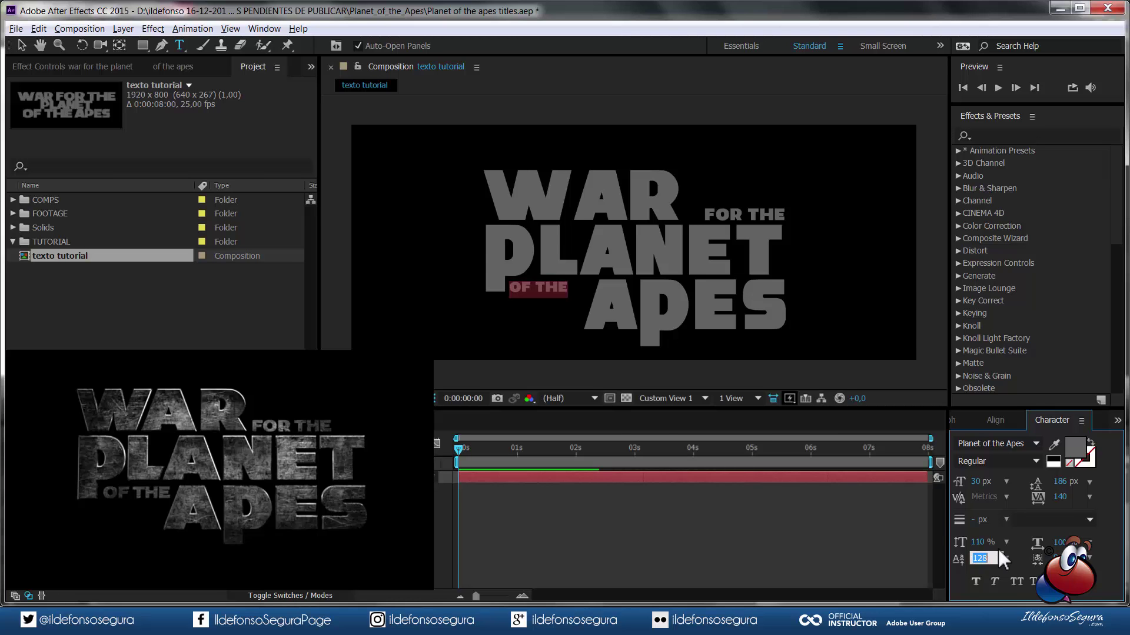
pyautogui.click(599, 282)
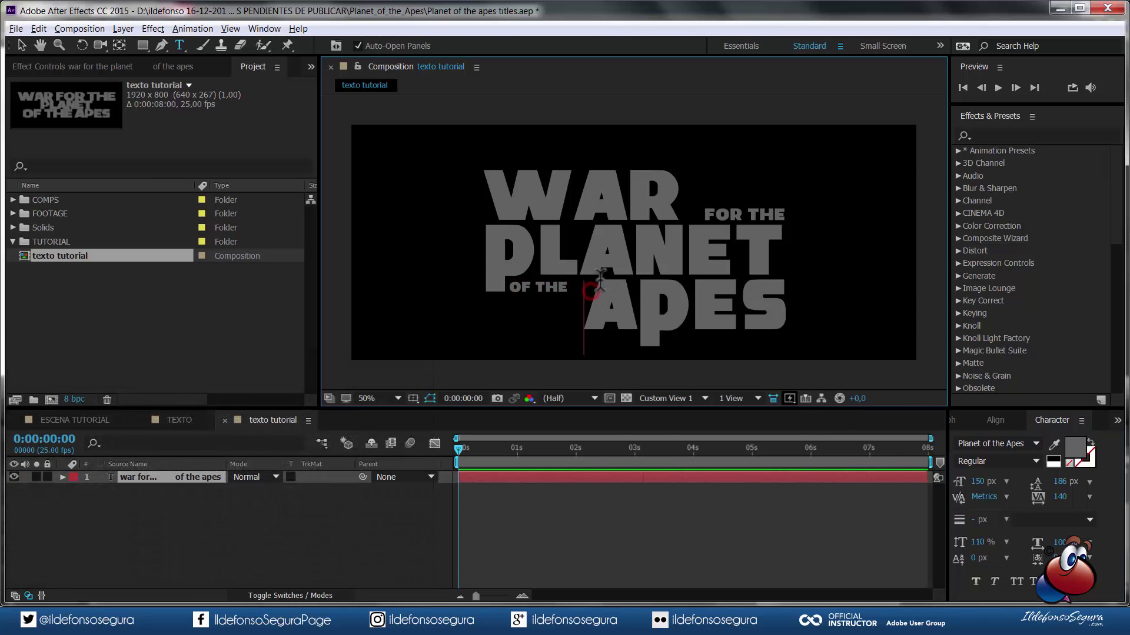
pyautogui.press('BackSpace')
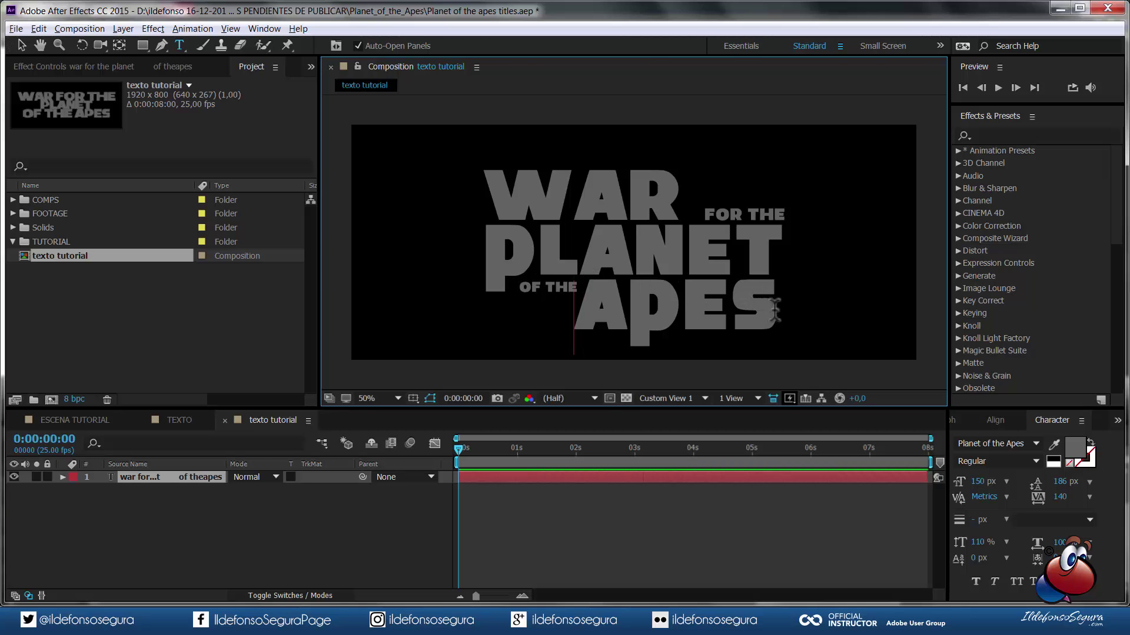
# - Try stretching the title text layer vertically in the composition view
pyautogui.click(175, 477)
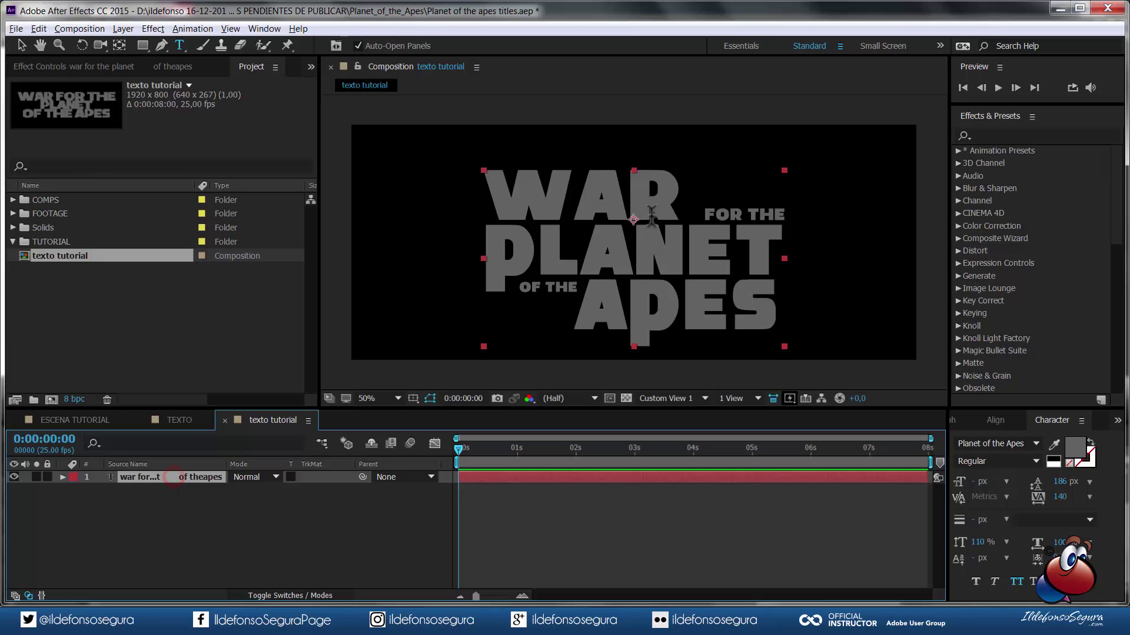
pyautogui.press('v')
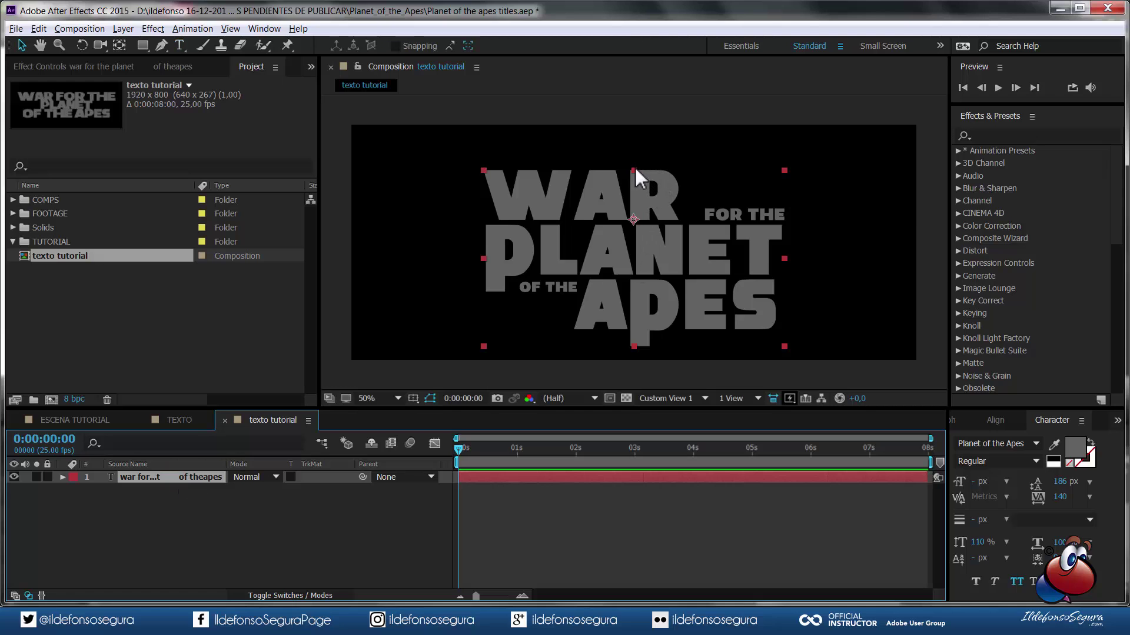
pyautogui.moveTo(647, 182); pyautogui.dragTo(644, 169)
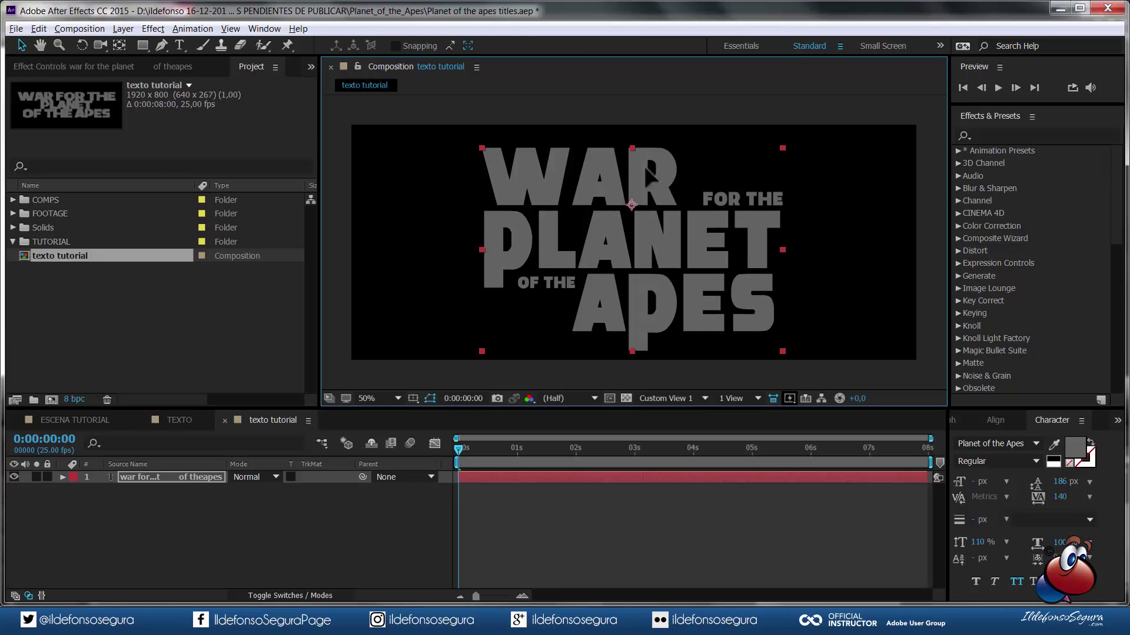
# - Set the title text layer's scale to 65%
pyautogui.click(167, 475)
pyautogui.press('s')
pyautogui.click(273, 490)
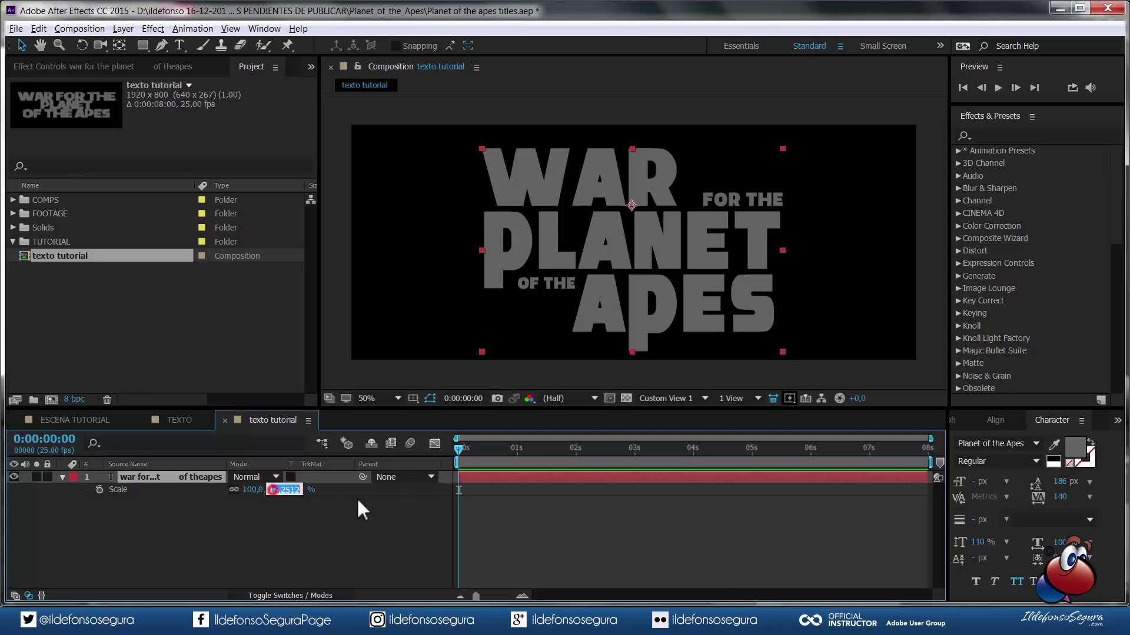
pyautogui.write('65')
pyautogui.click(395, 516)
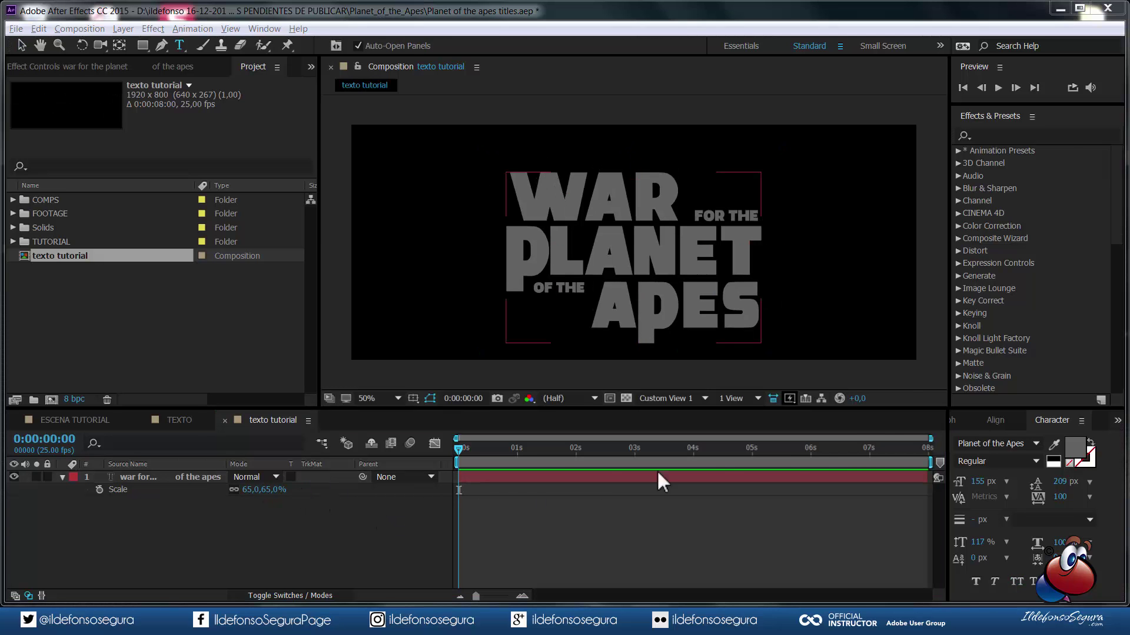
# - Align the resized title text layer to the horizontal and vertical centre of the composition
pyautogui.click(995, 420)
pyautogui.click(170, 477)
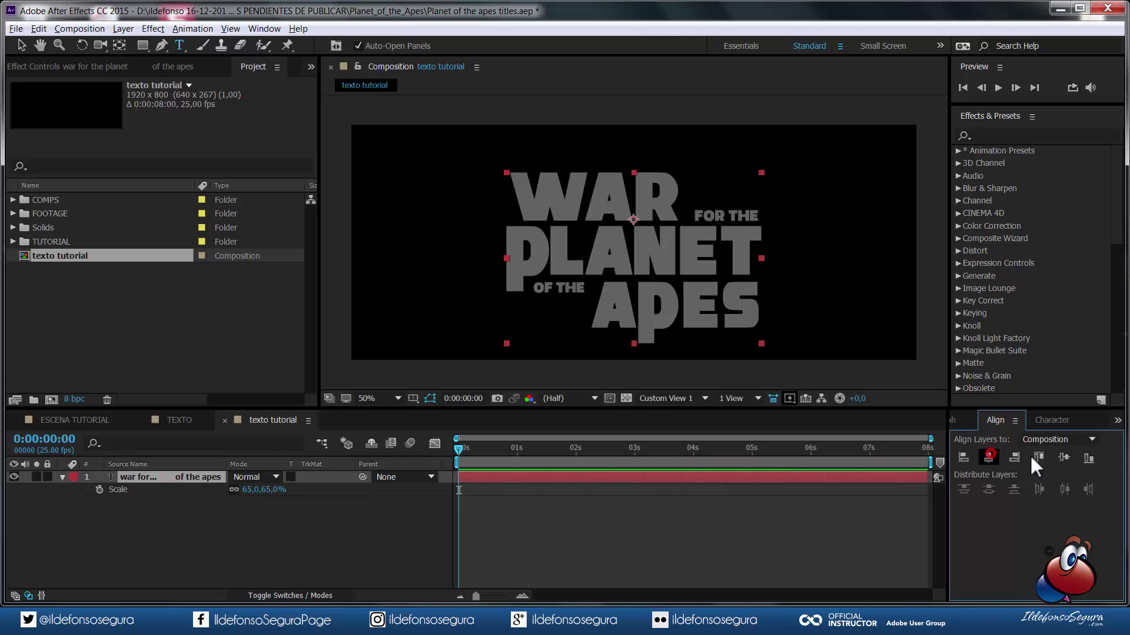
pyautogui.click(1063, 456)
pyautogui.click(374, 500)
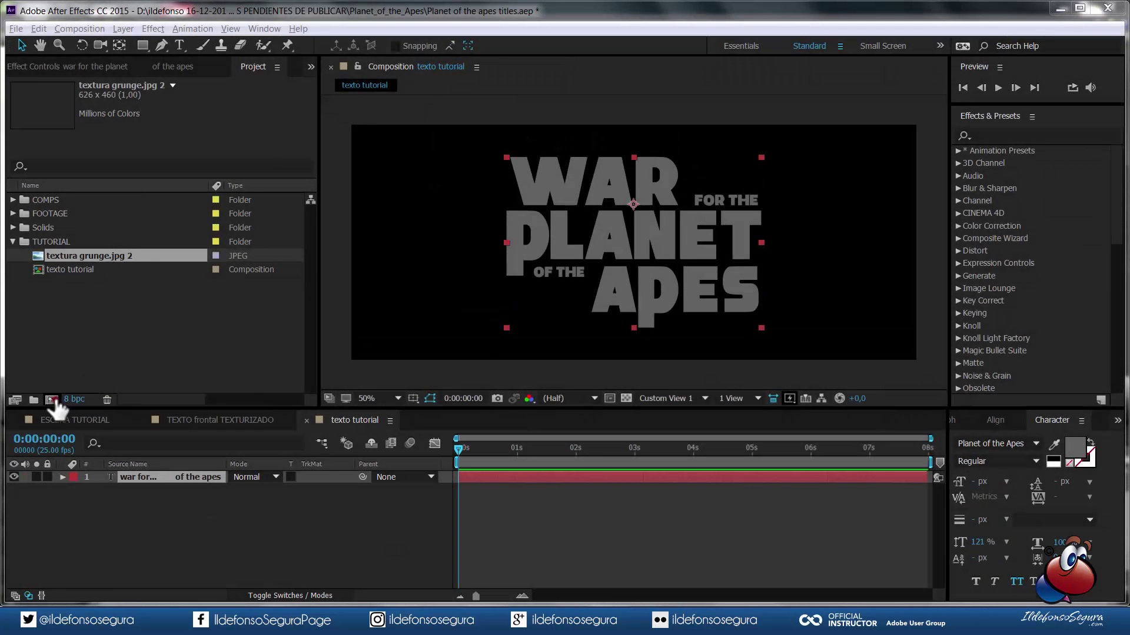
# - Create a 1920 x 800 px, 25 fps, 8-second composition named TEXTURA TEXTO TUTORIAL
pyautogui.click(51, 400)
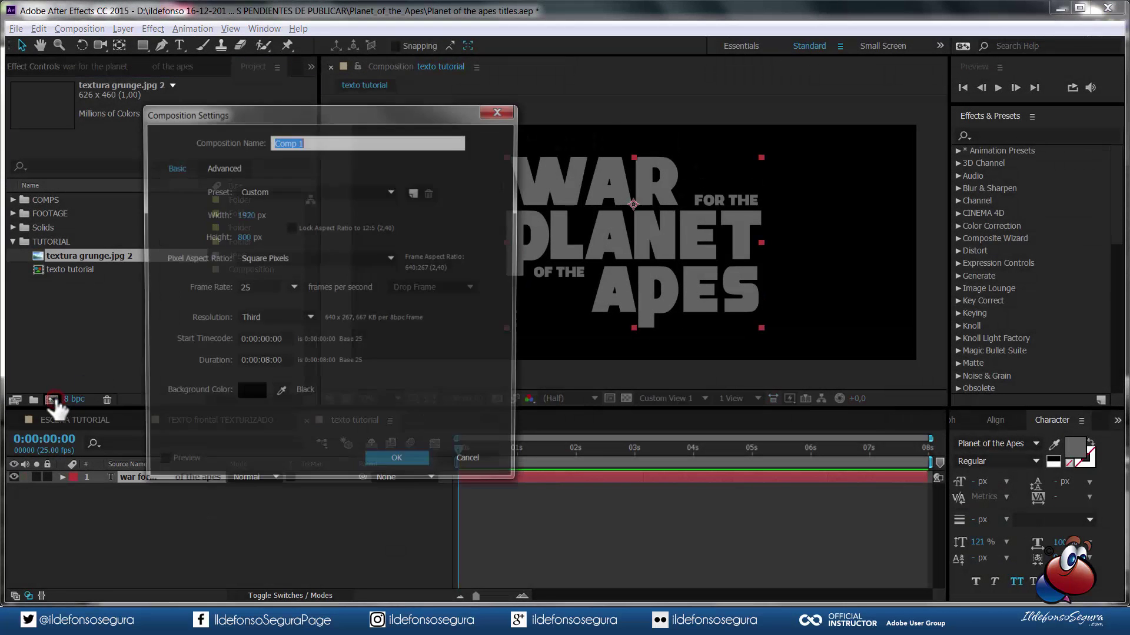
pyautogui.write('TEXTURA TEXTO TUTORIAL')
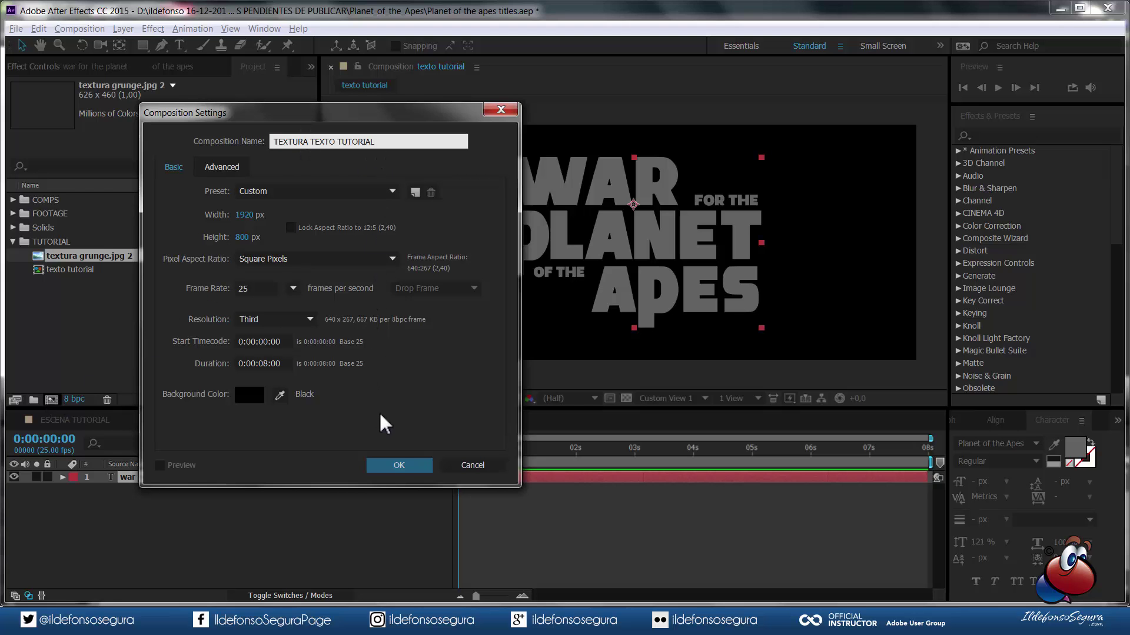
pyautogui.click(395, 463)
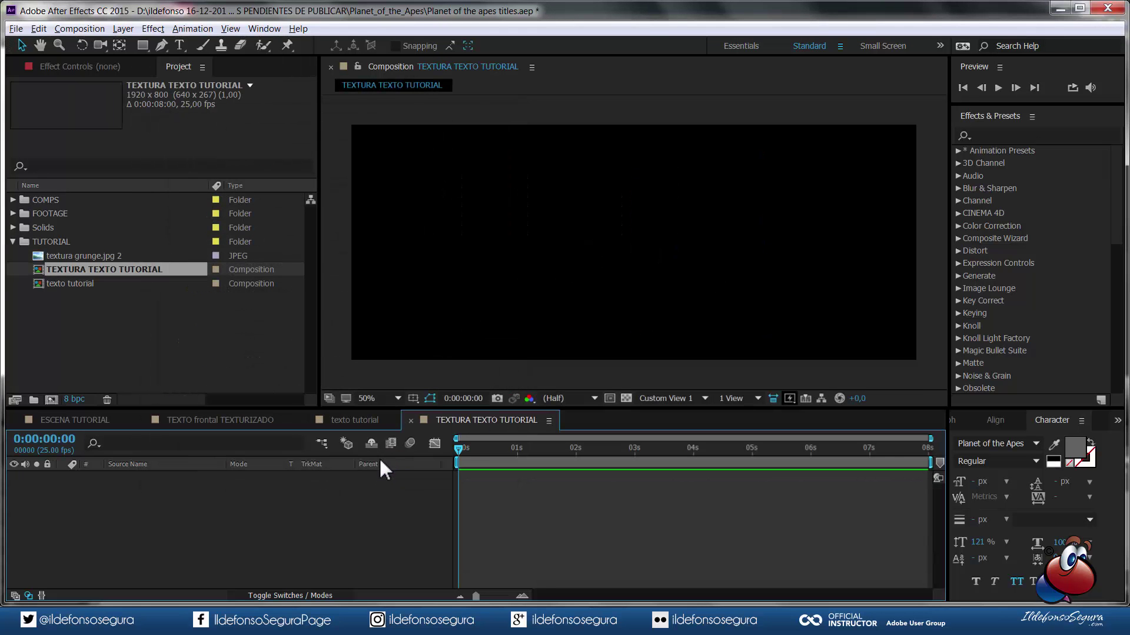
# - Add the texto tutorial composition as a layer in TEXTURA TEXTO TUTORIAL, with view refresh enabled
pyautogui.moveTo(76, 268); pyautogui.dragTo(127, 486)
pyautogui.press('capslock')
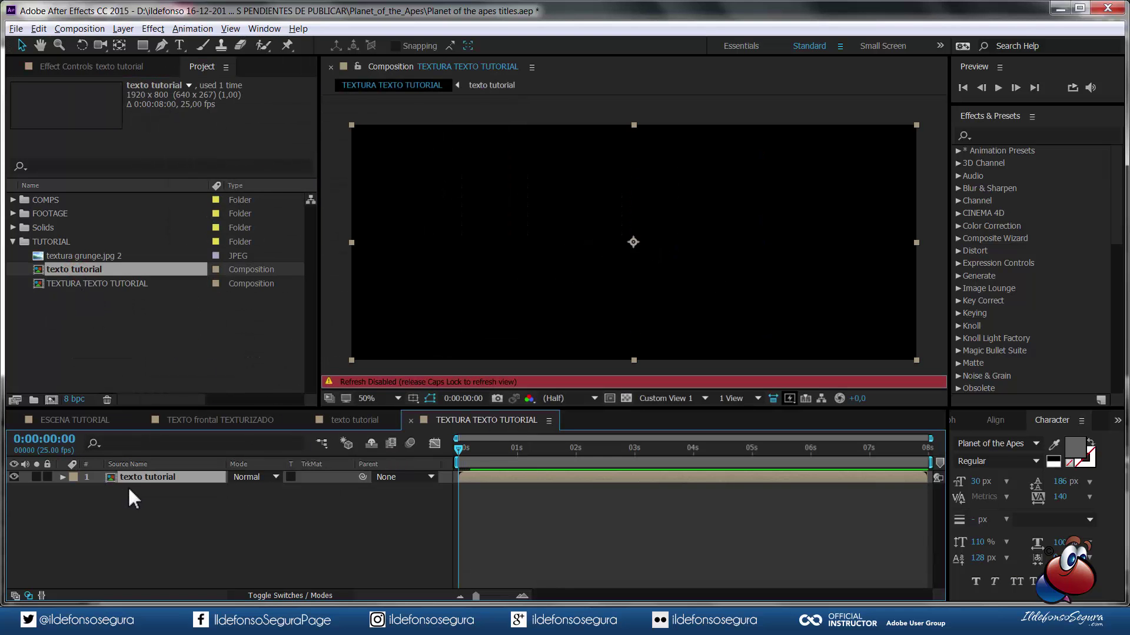
pyautogui.press('capslock')
# - Place textura grunge.jpg 2 beneath the texto tutorial layer and scale it to 174%
pyautogui.click(108, 256)
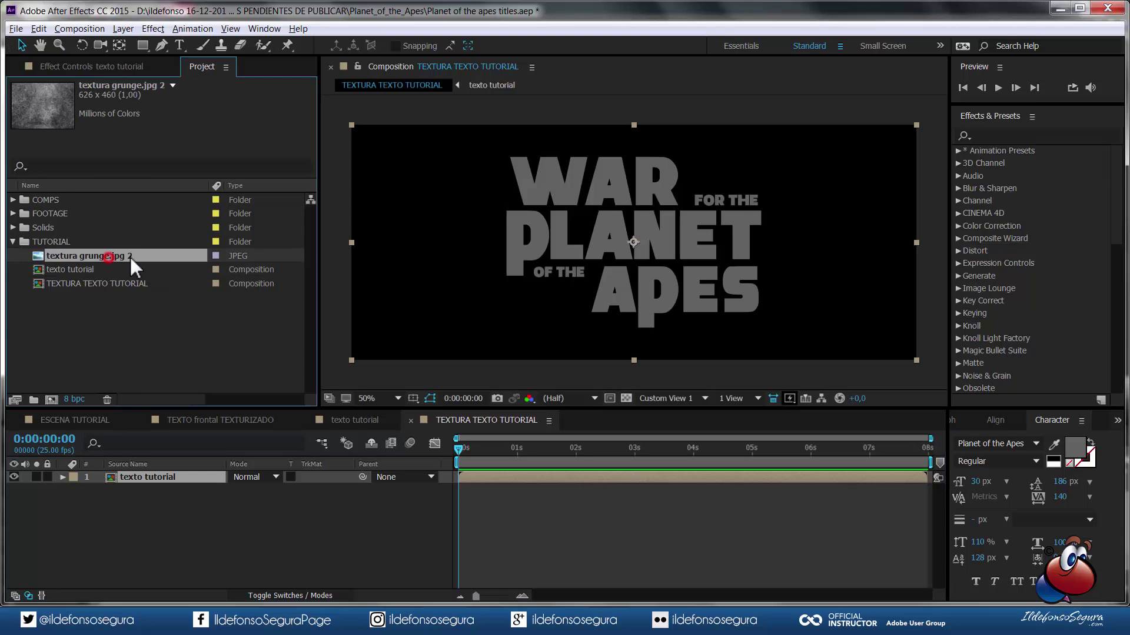
pyautogui.moveTo(116, 254); pyautogui.dragTo(133, 493)
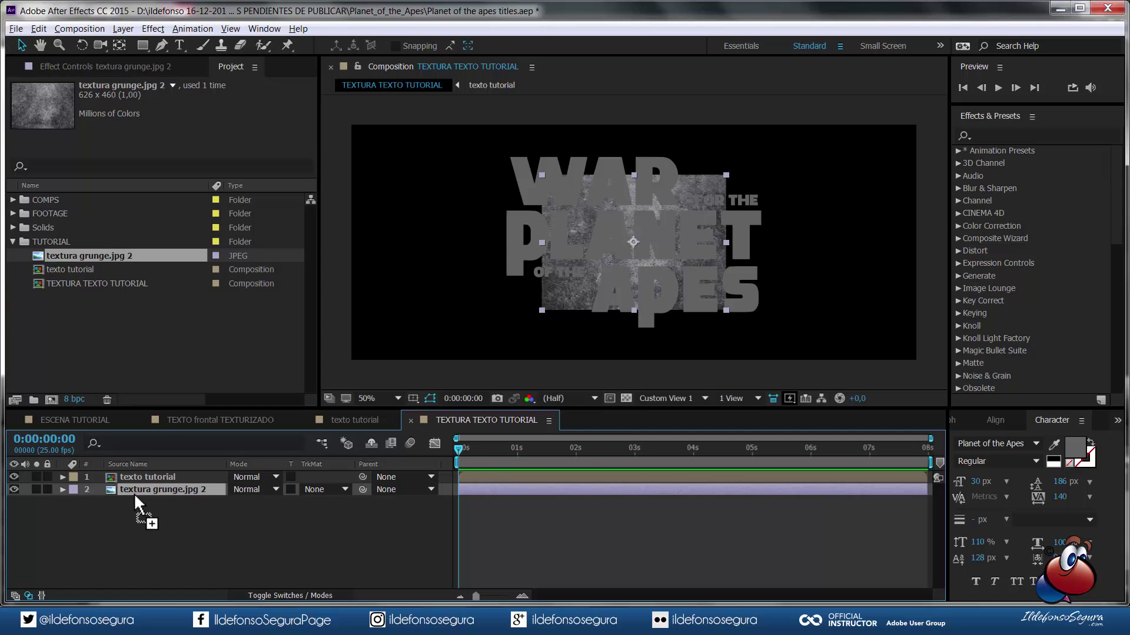
pyautogui.press('s')
pyautogui.moveTo(271, 503); pyautogui.dragTo(331, 502)
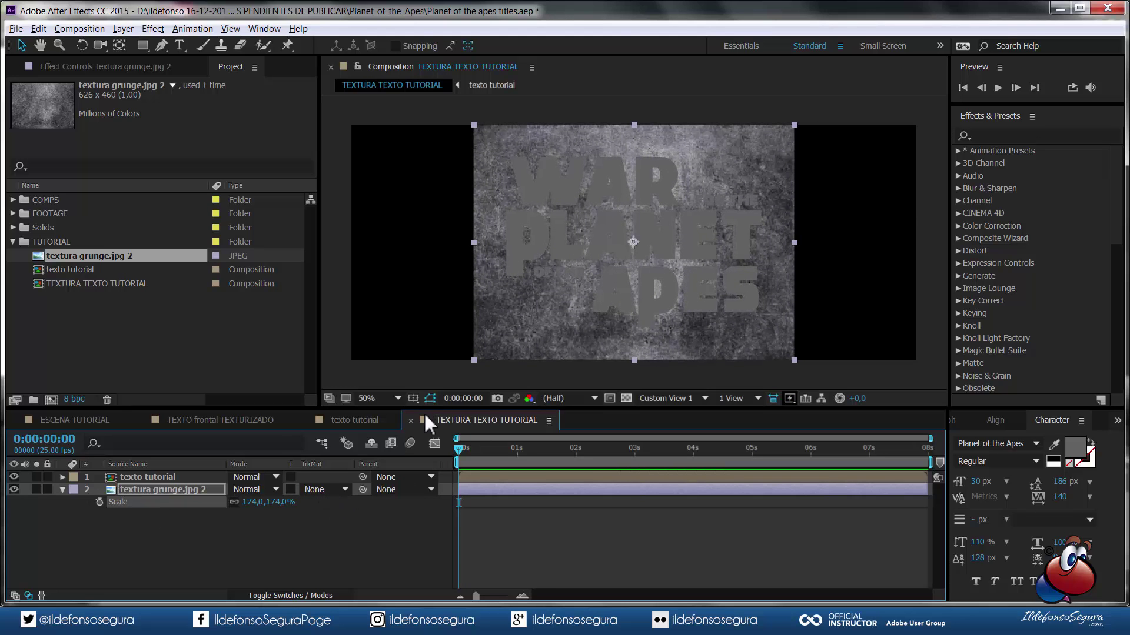
# - Set the grunge texture layer's track matte to Alpha Matte "texto tutorial"
pyautogui.click(326, 489)
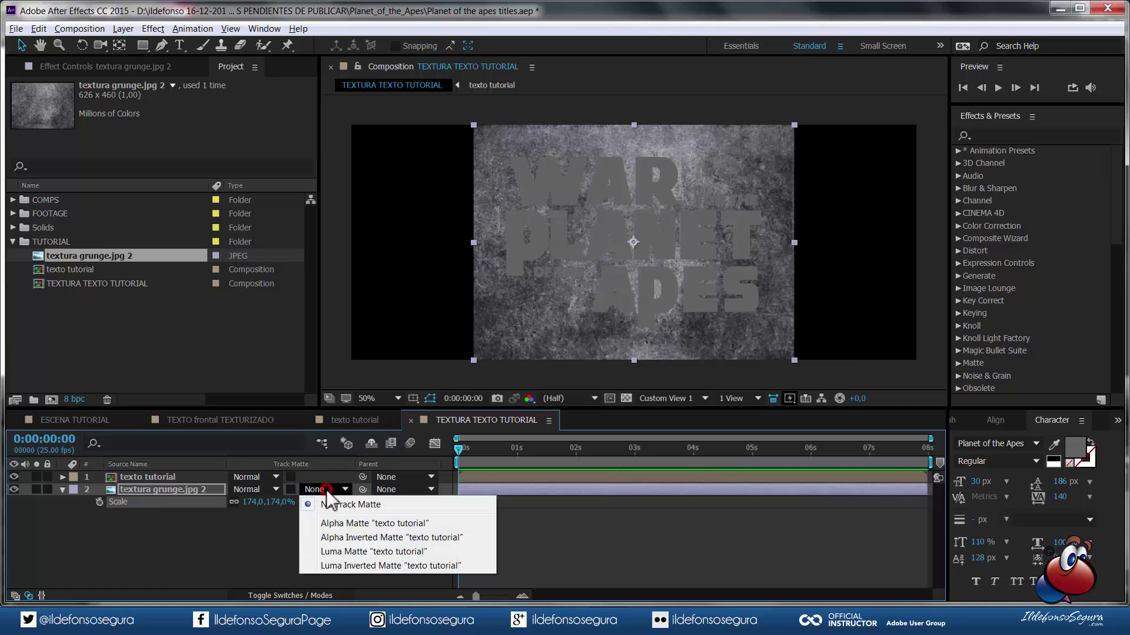
pyautogui.click(283, 599)
pyautogui.click(282, 598)
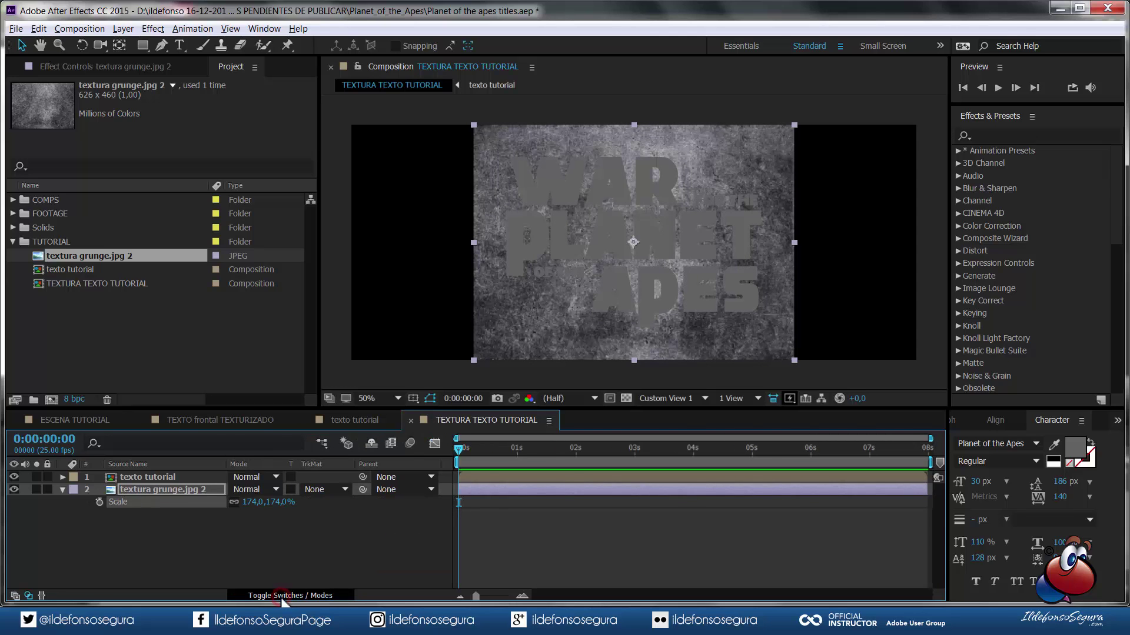
pyautogui.click(323, 491)
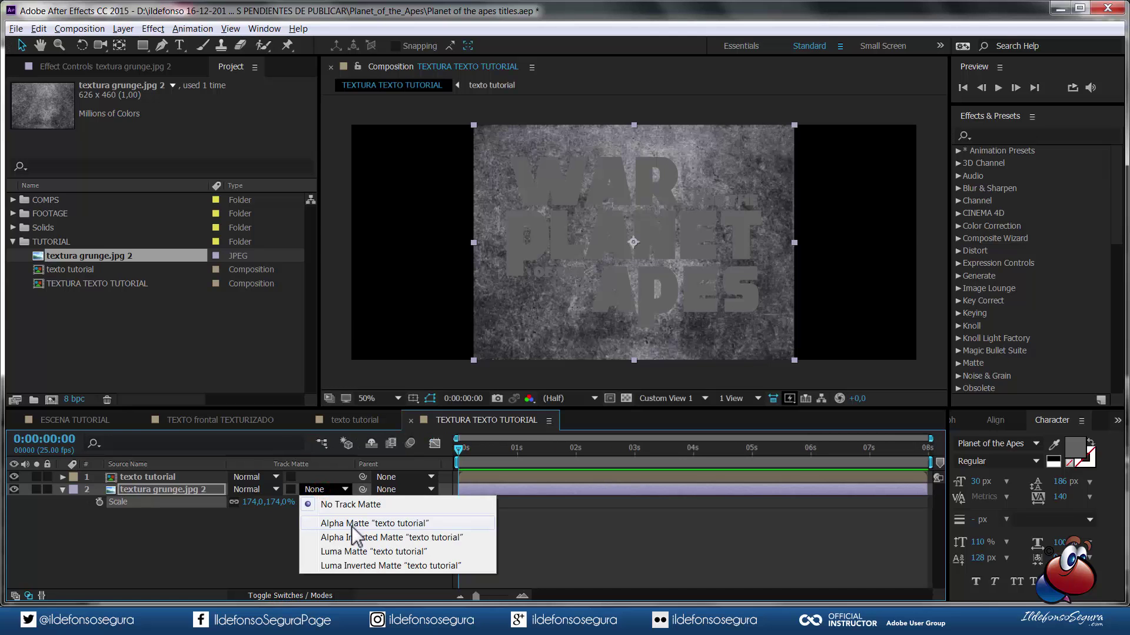
pyautogui.click(352, 524)
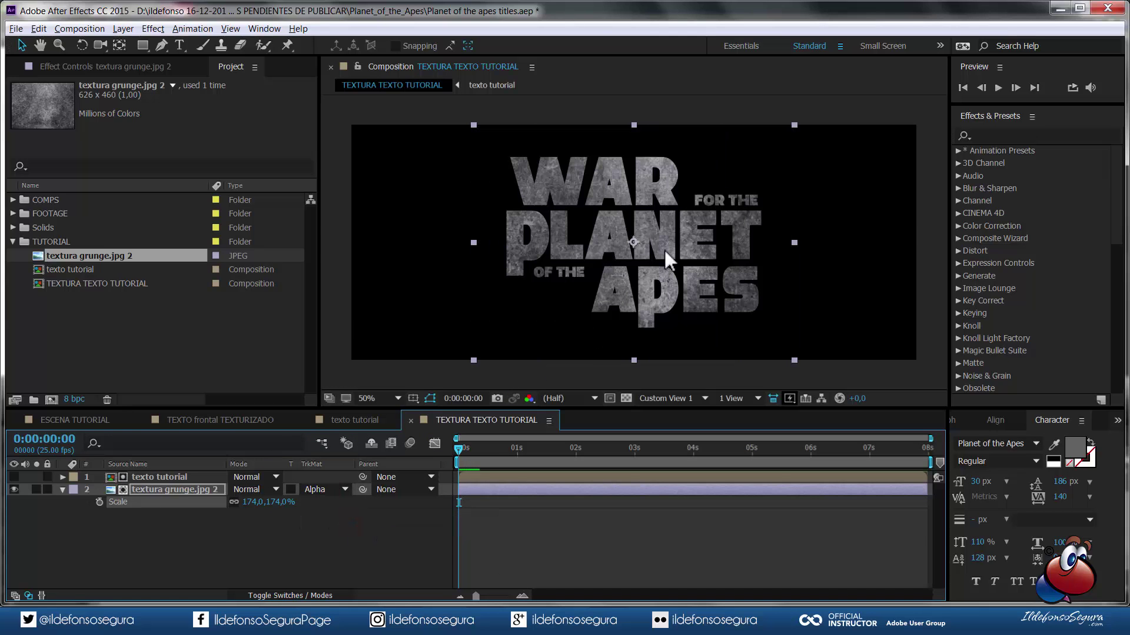
# - Create an adjustment layer above the texto tutorial layer in TEXTURA TEXTO TUTORIAL
pyautogui.click(192, 474)
pyautogui.rightClick(181, 528)
pyautogui.click(223, 414)
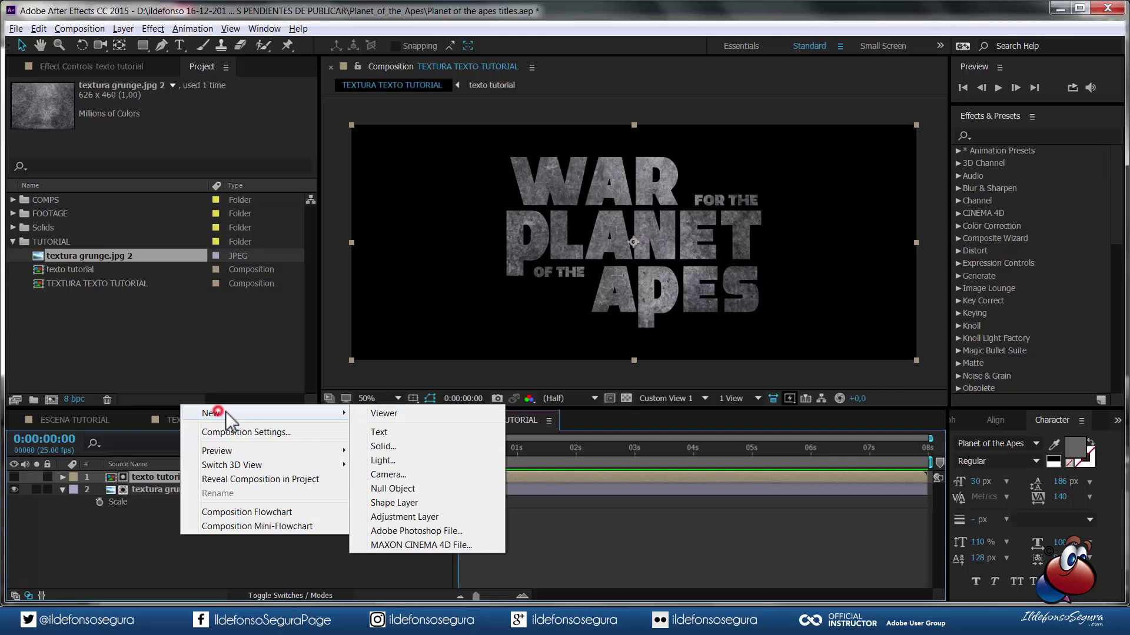
pyautogui.click(394, 517)
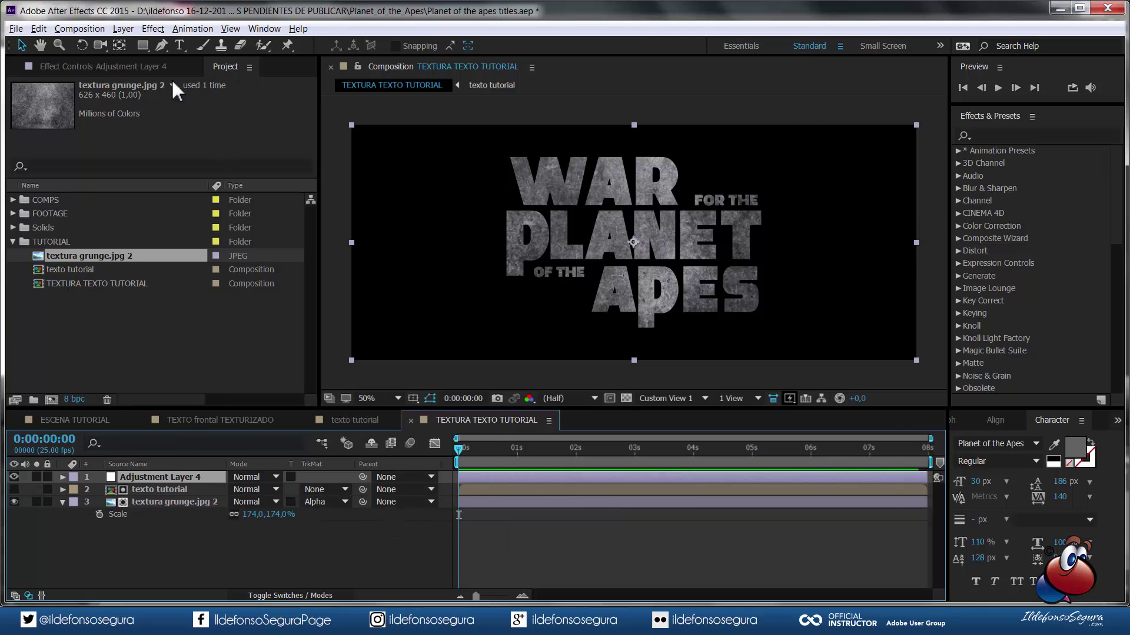
# - Find the Fractal Noise effect and apply it to the adjustment layer
pyautogui.click(148, 63)
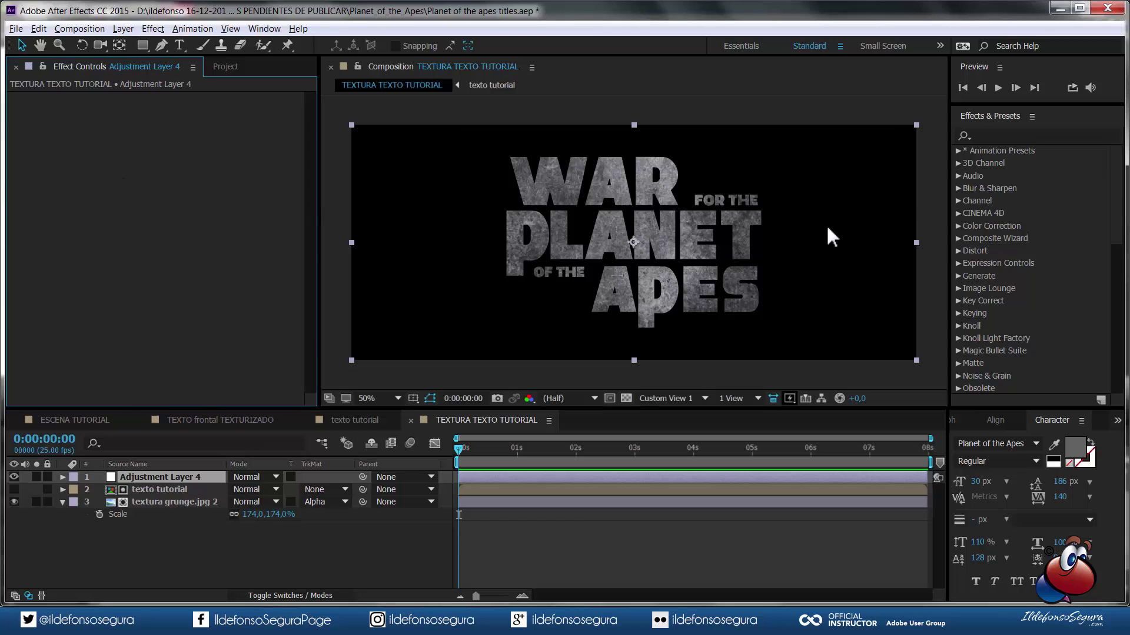
pyautogui.click(994, 135)
pyautogui.write('fractal')
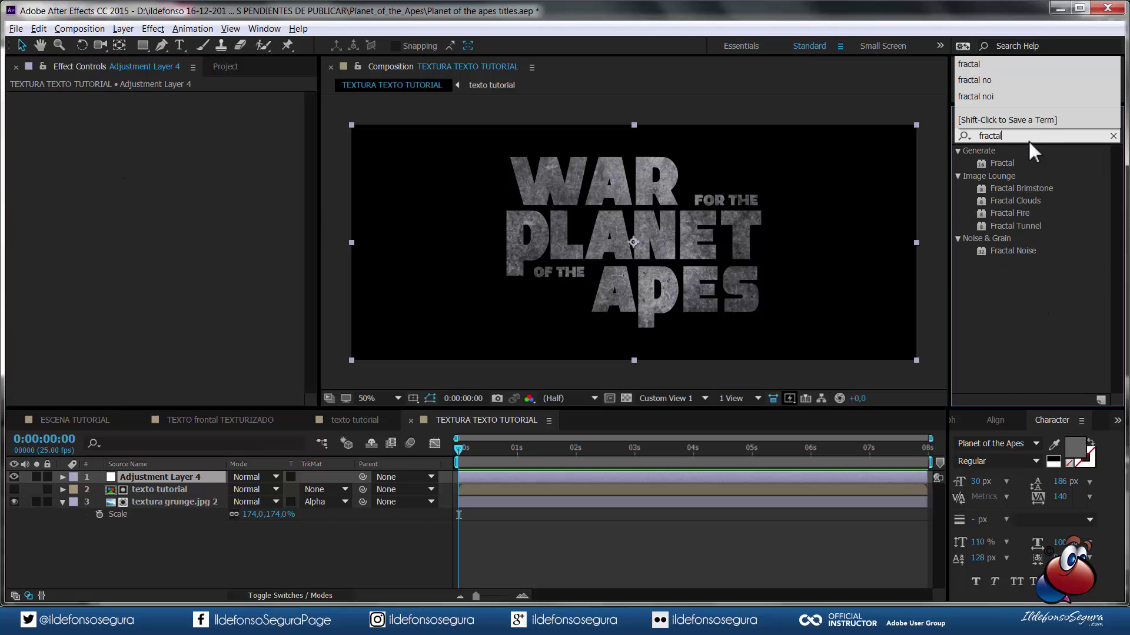
pyautogui.click(1027, 251)
pyautogui.moveTo(1016, 250); pyautogui.dragTo(178, 237)
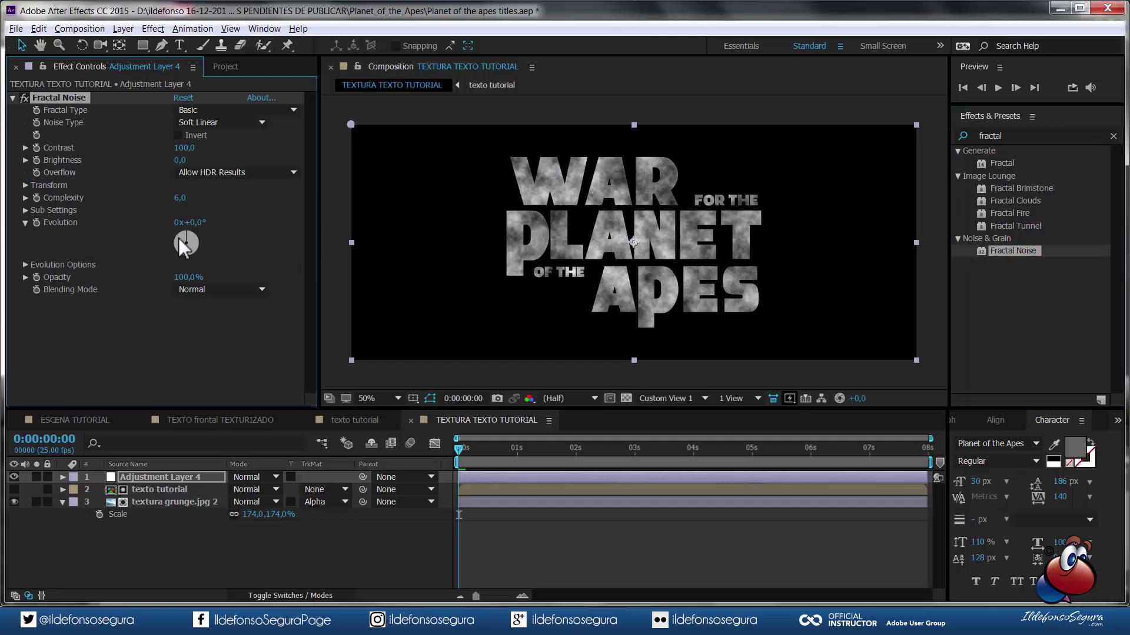
# - Set Fractal Noise to Contrast 147, Brightness 2 and Blending Mode Soft Light
pyautogui.click(185, 147)
pyautogui.write('1')
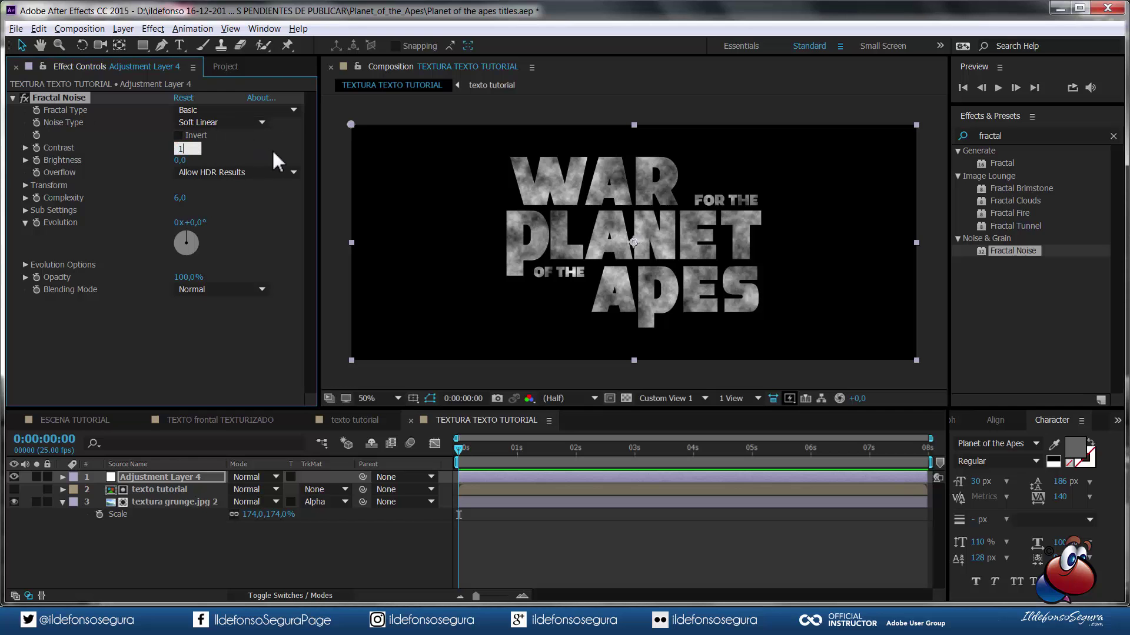
pyautogui.write('47')
pyautogui.press('Tab')
pyautogui.write('2')
pyautogui.press('Tab')
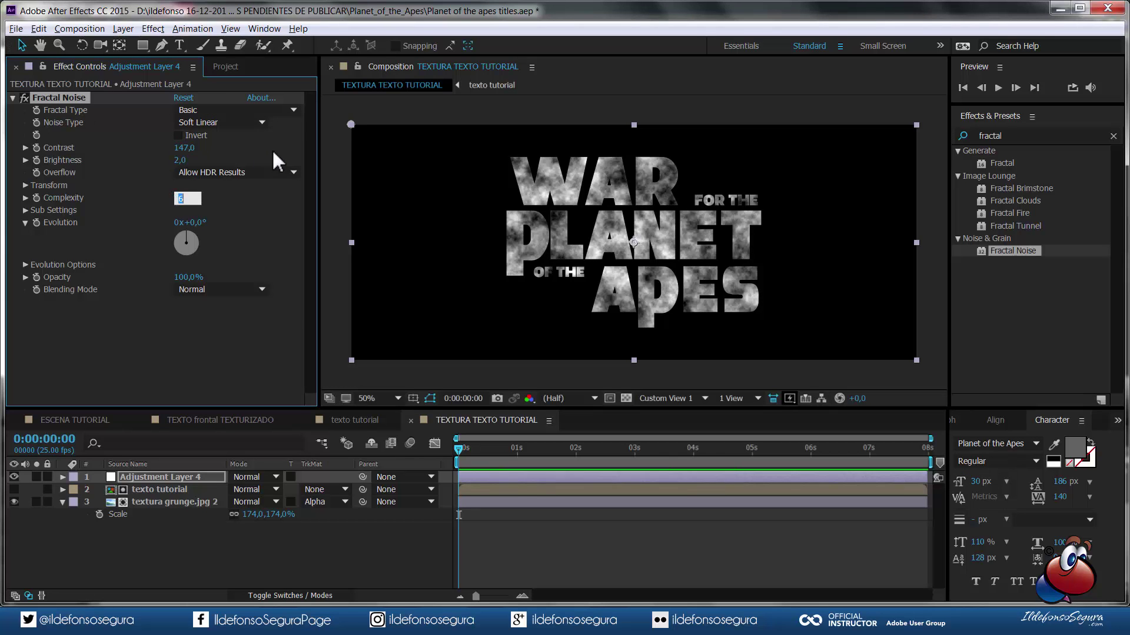
pyautogui.click(233, 291)
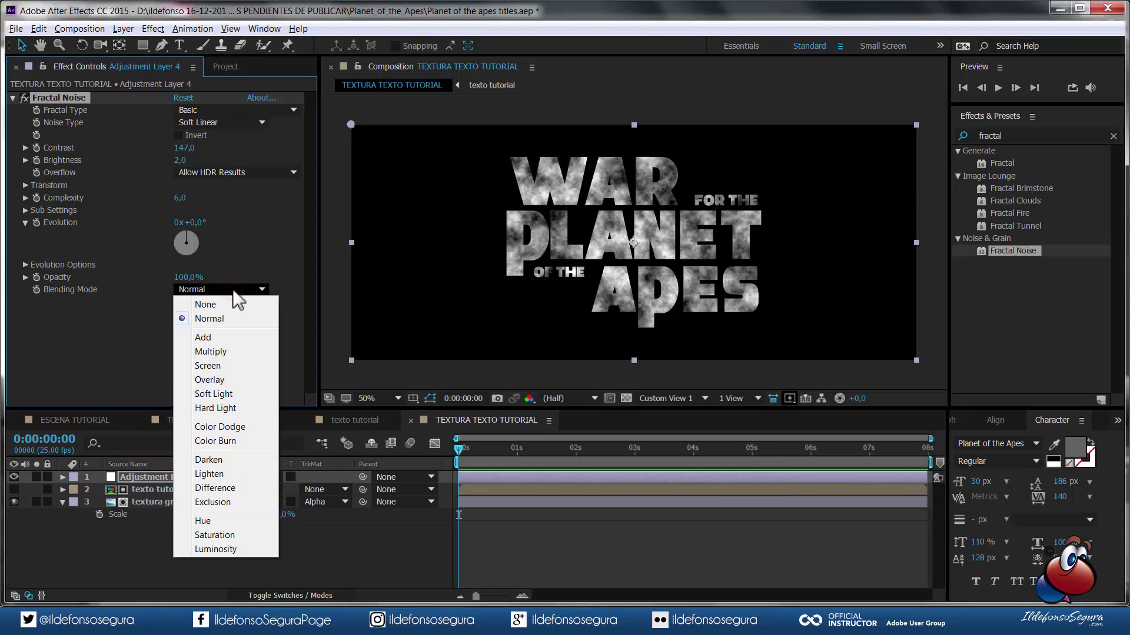
pyautogui.click(225, 393)
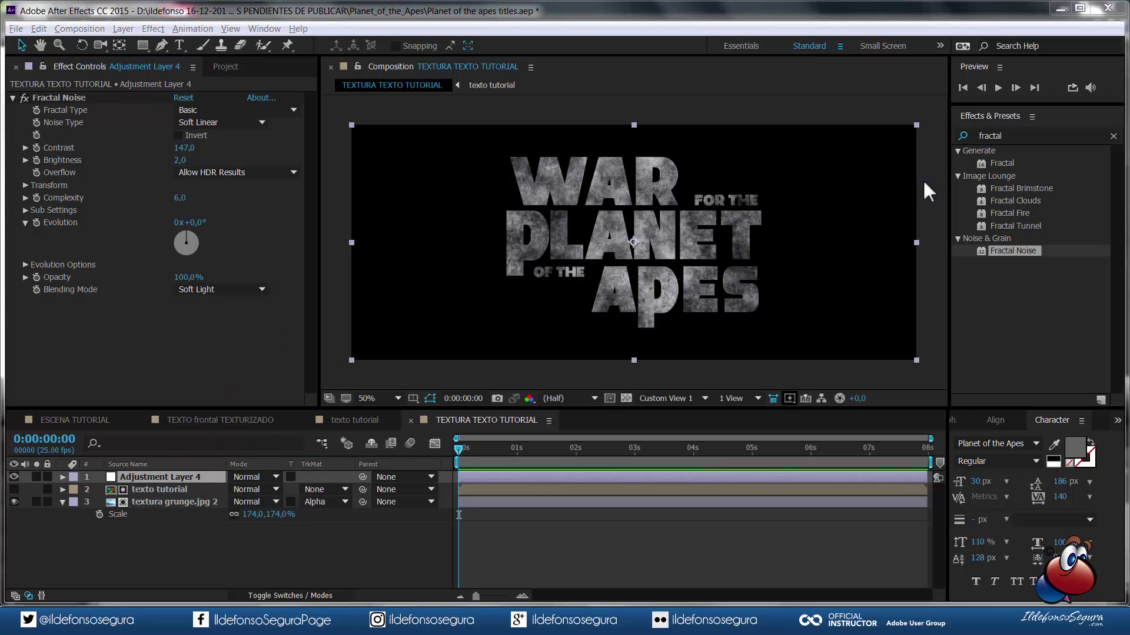
# - Apply Curves above Fractal Noise on the adjustment layer and pull the RGB curve's midpoint down to darken the lettering
pyautogui.click(1016, 138)
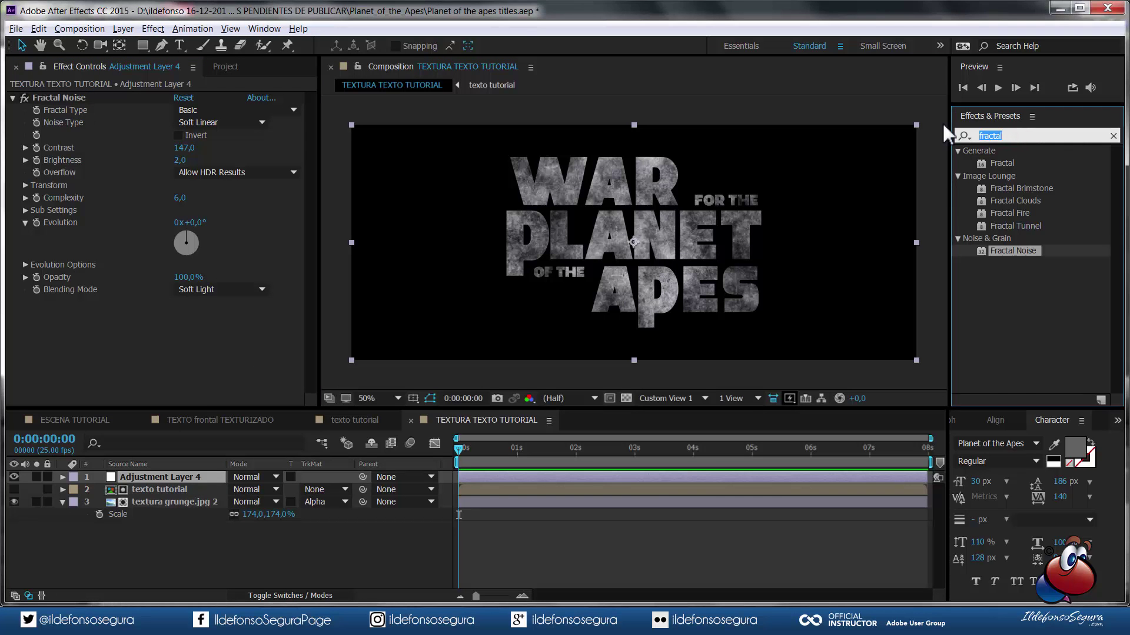
pyautogui.write('curve')
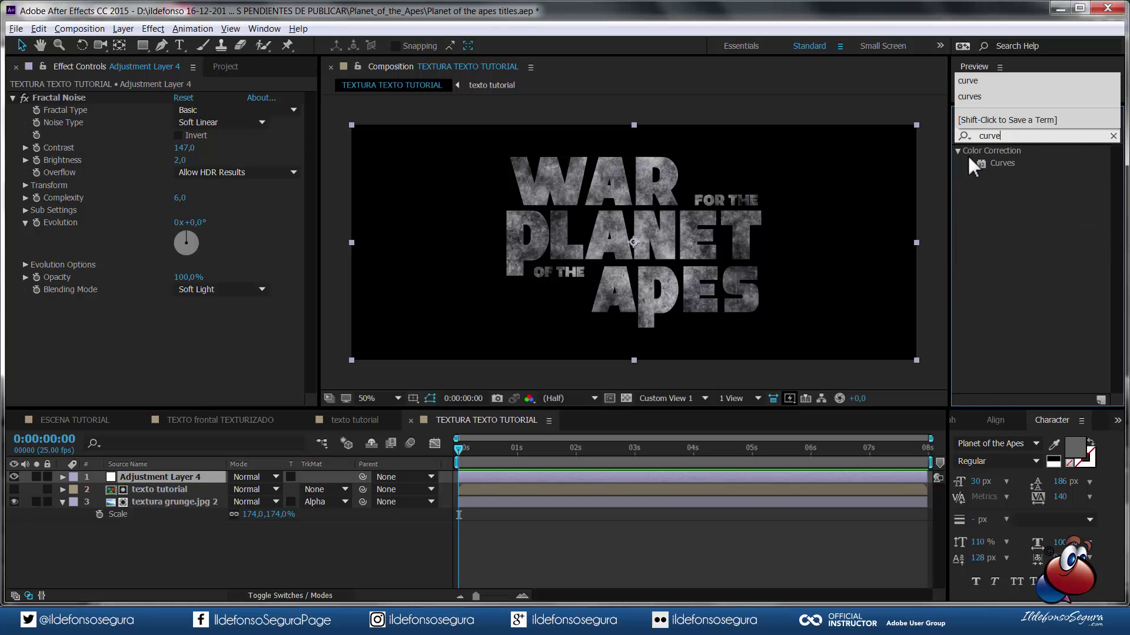
pyautogui.moveTo(1003, 162); pyautogui.dragTo(94, 91)
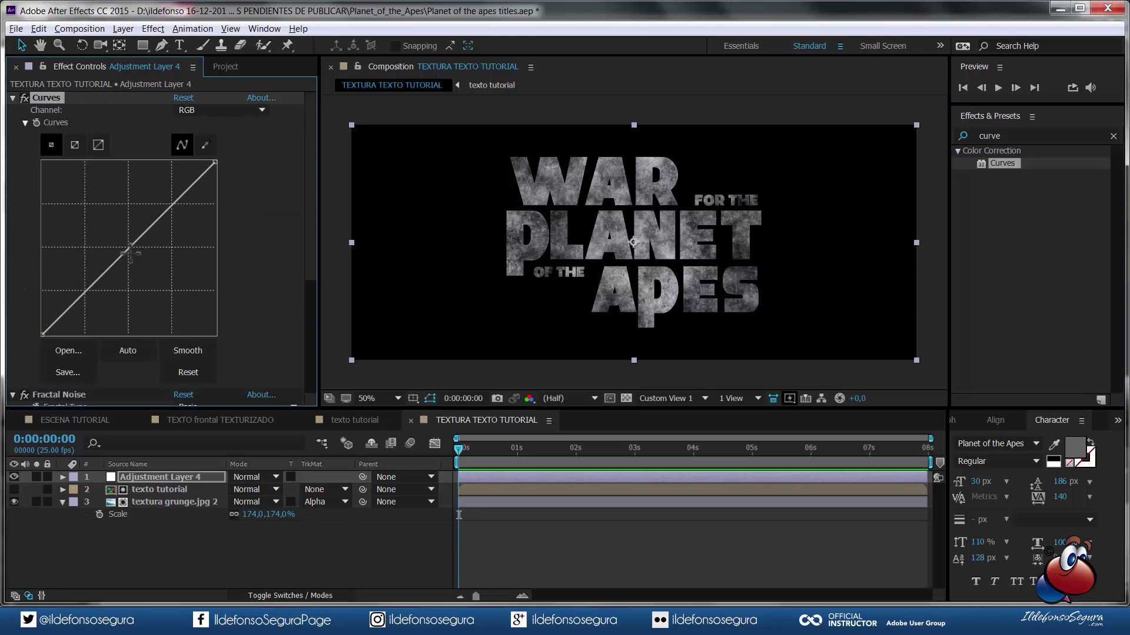
pyautogui.moveTo(125, 254); pyautogui.dragTo(144, 269)
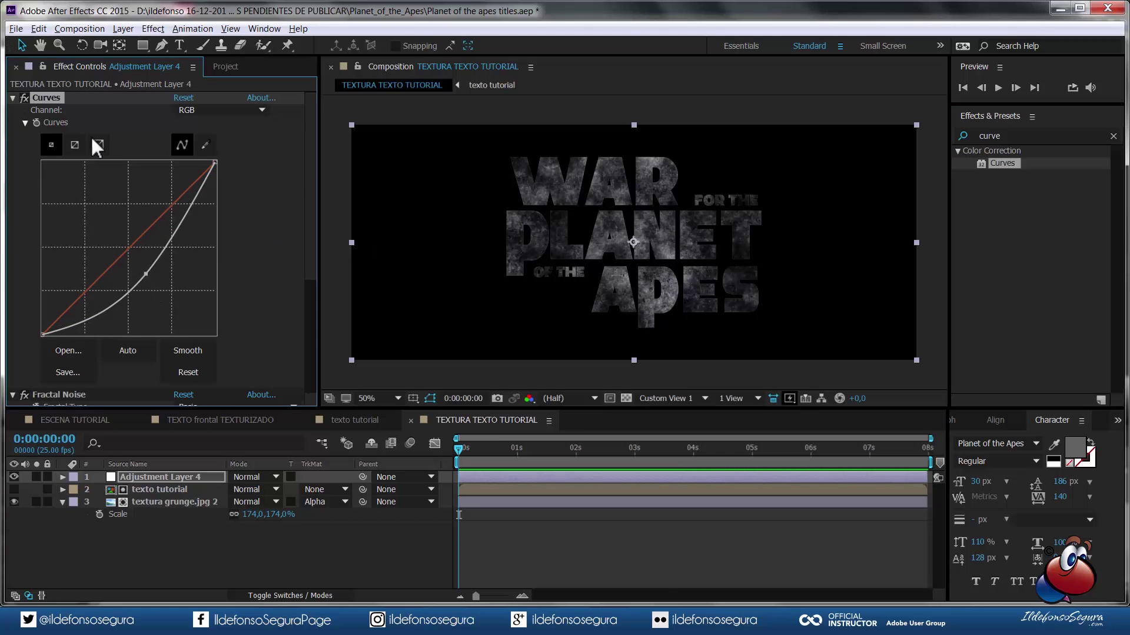
# - Collapse the settings of the adjustment layer's Curves and Fractal Noise effects
pyautogui.click(12, 98)
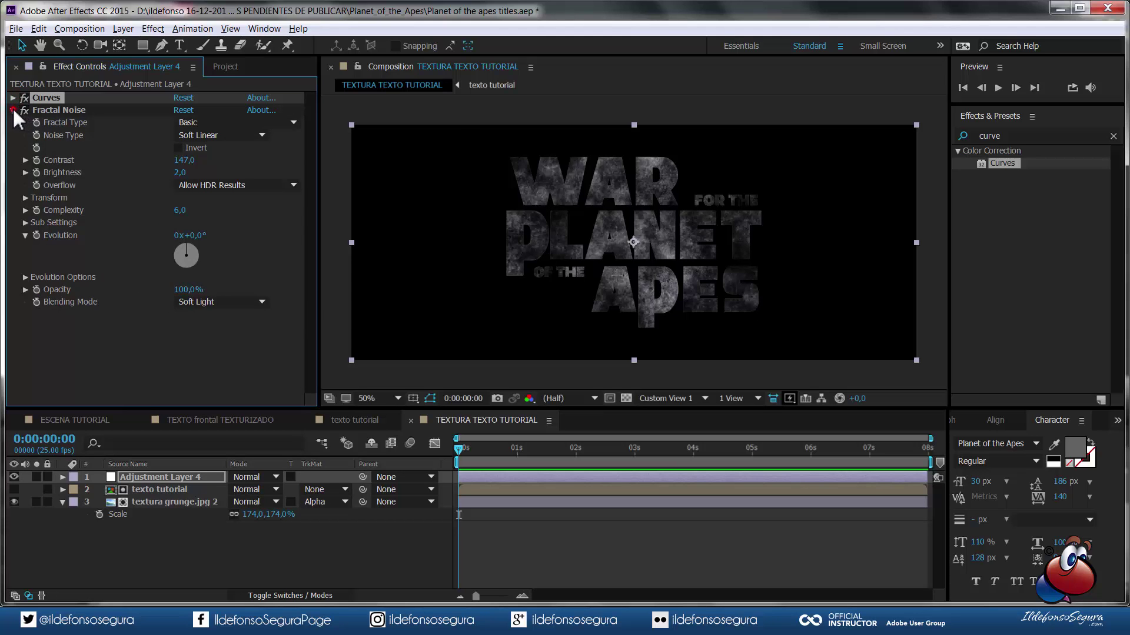
pyautogui.click(12, 110)
pyautogui.click(63, 110)
pyautogui.click(57, 97)
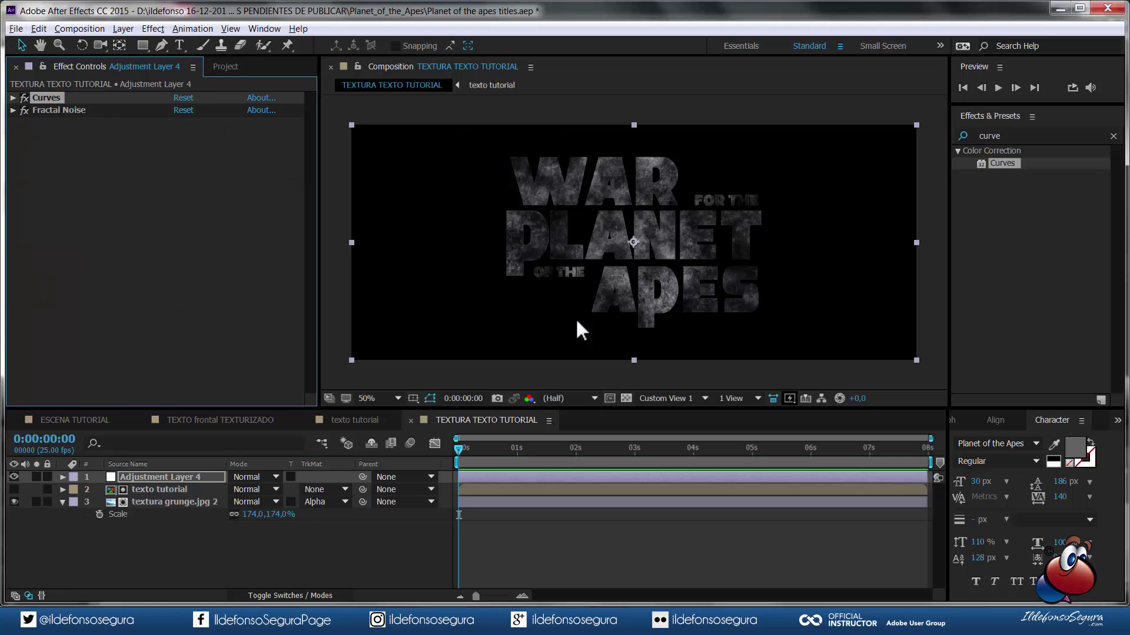
pyautogui.click(80, 110)
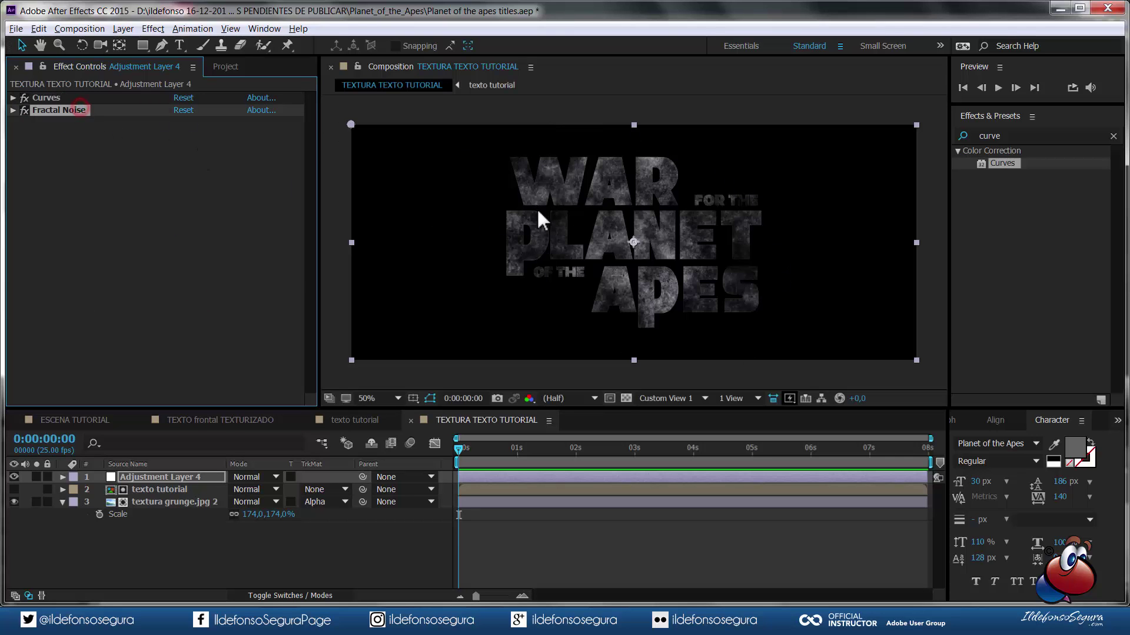
# - Draw a closed ten-point Pen mask on the adjustment layer, running diagonally around the title's centre from above WAR to below APES
pyautogui.click(165, 475)
pyautogui.click(156, 44)
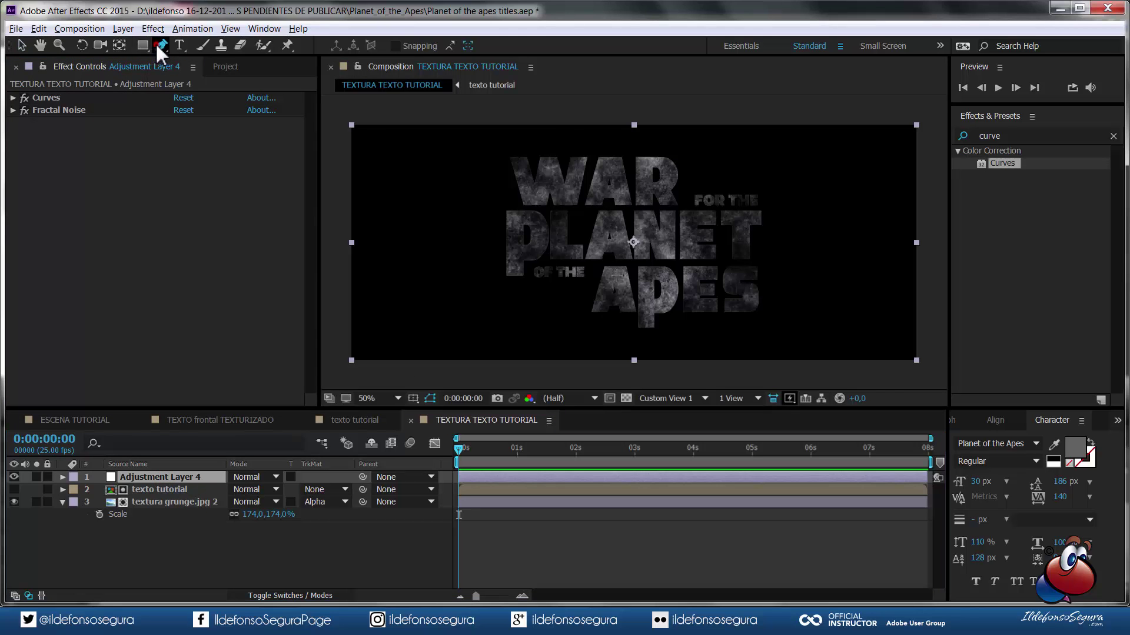
pyautogui.click(557, 134)
pyautogui.click(544, 201)
pyautogui.click(558, 264)
pyautogui.click(593, 325)
pyautogui.click(650, 359)
pyautogui.click(701, 348)
pyautogui.click(712, 284)
pyautogui.click(712, 215)
pyautogui.click(683, 182)
pyautogui.click(614, 138)
pyautogui.click(558, 134)
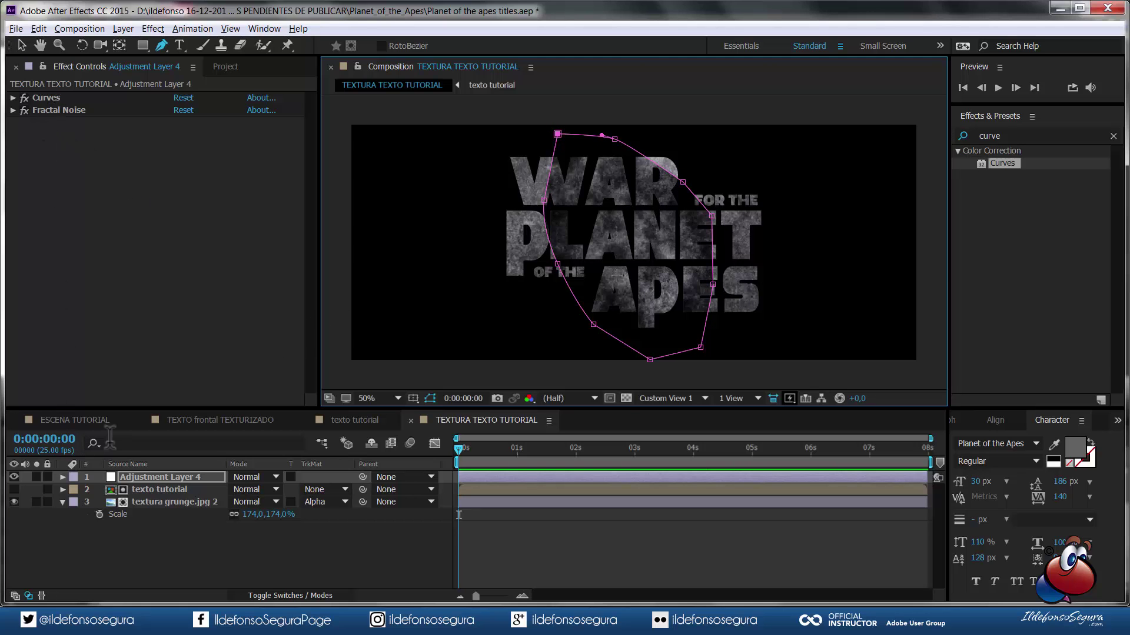
# - Set Mask 1's feather to 50 pixels and its expansion to -26 pixels
pyautogui.press('m')
pyautogui.press('m')
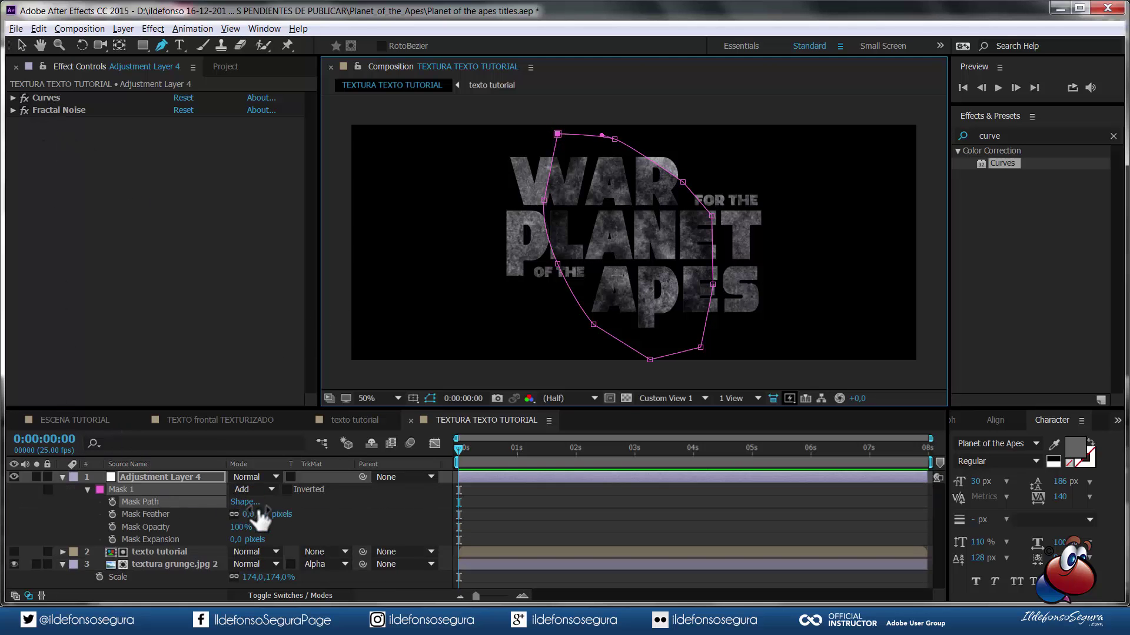
pyautogui.click(264, 515)
pyautogui.write('50')
pyautogui.press('Tab')
pyautogui.click(234, 539)
pyautogui.click(236, 540)
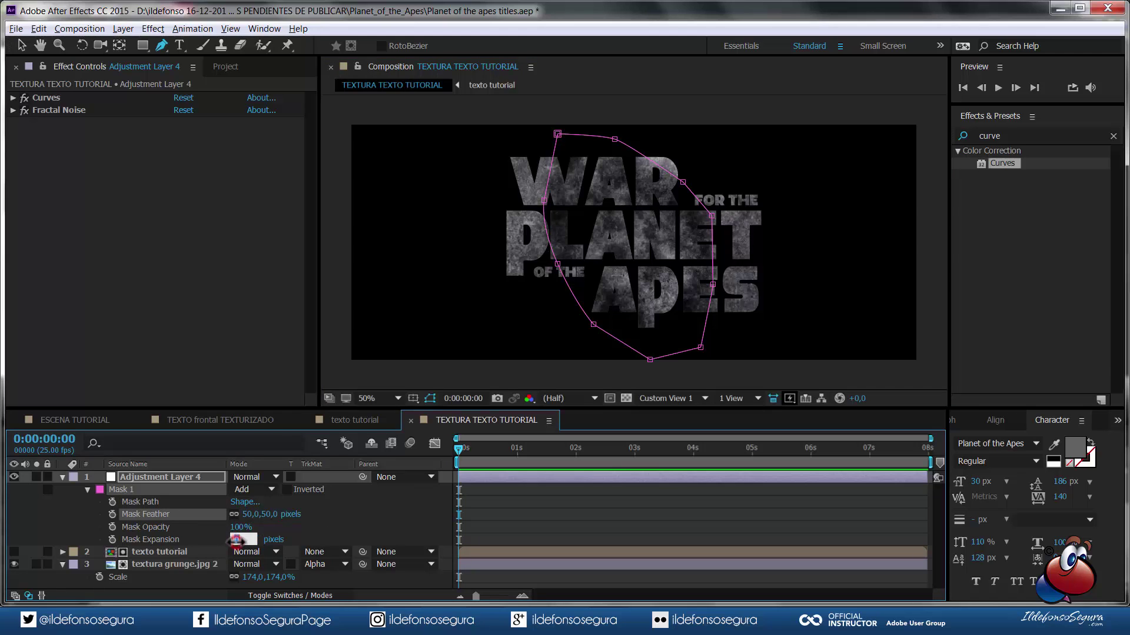
pyautogui.write('-26')
pyautogui.press('Return')
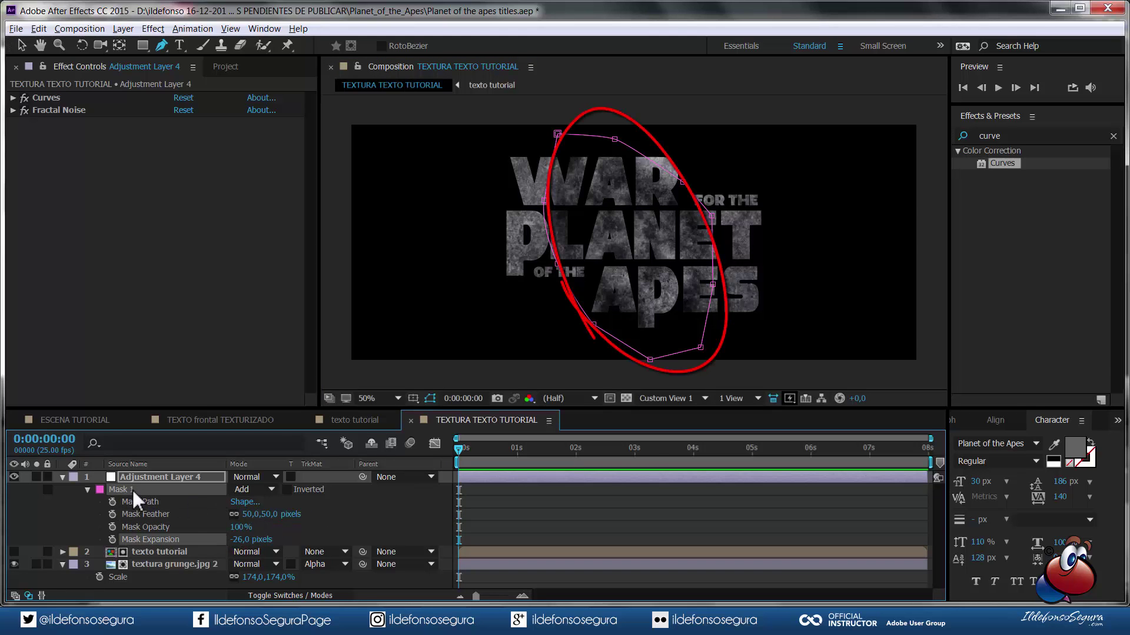
# - Duplicate Mask 1 on the adjustment layer, invert the copy and expand its properties
pyautogui.hotkey('ctrl', 'd')
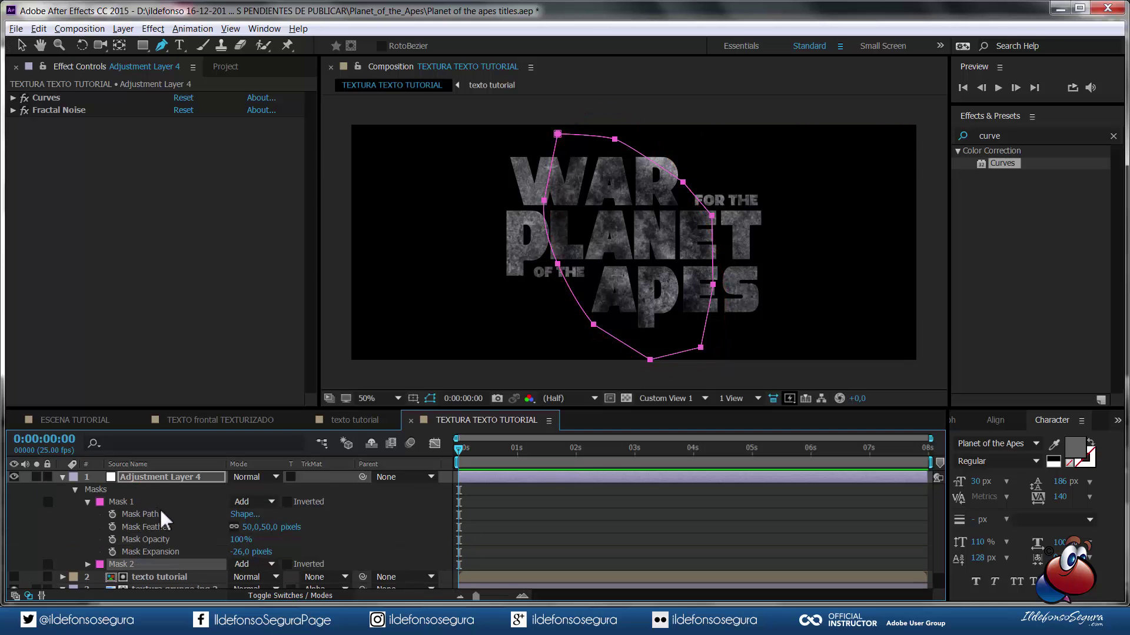
pyautogui.click(288, 564)
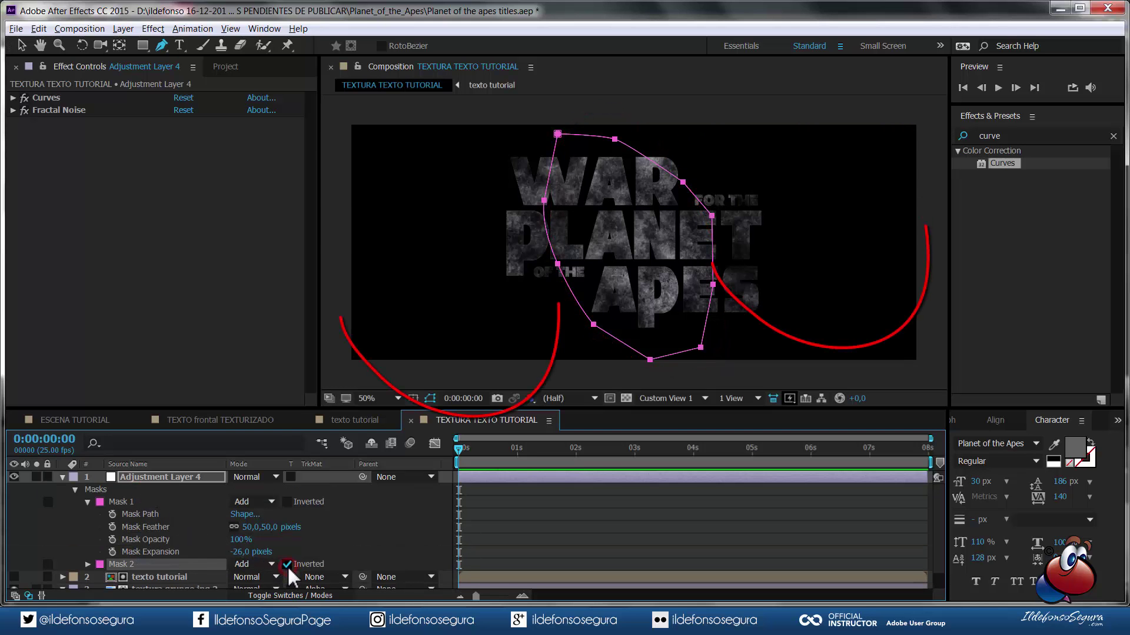
pyautogui.click(87, 564)
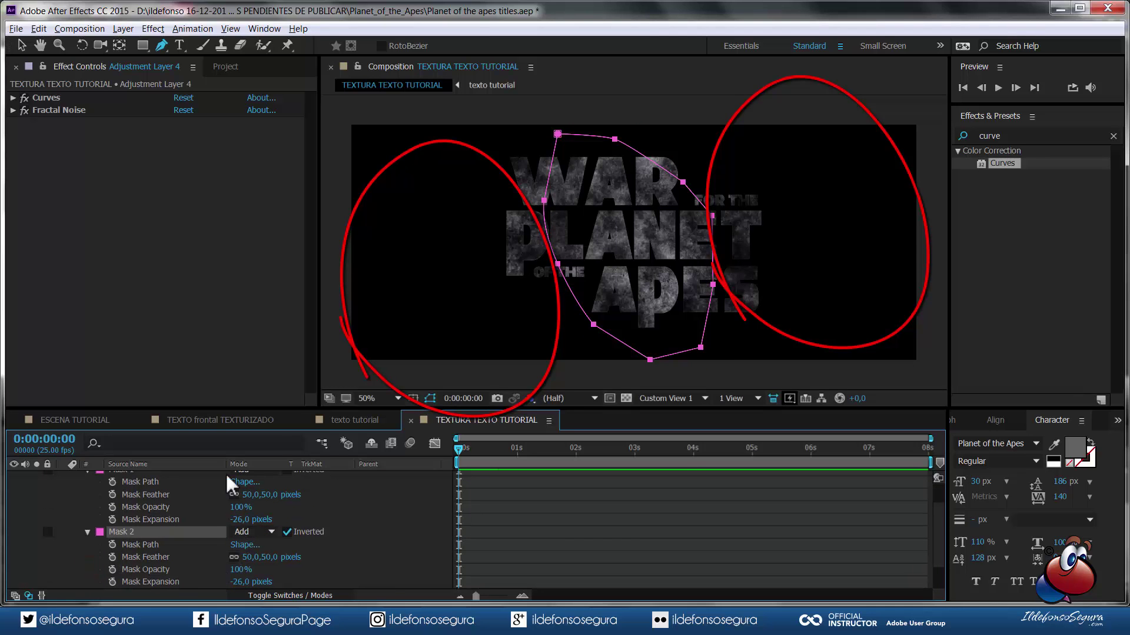
# - Add a mask reference to the Curves effect's compositing options and set it to Mask 2
pyautogui.click(62, 100)
pyautogui.doubleClick(59, 100)
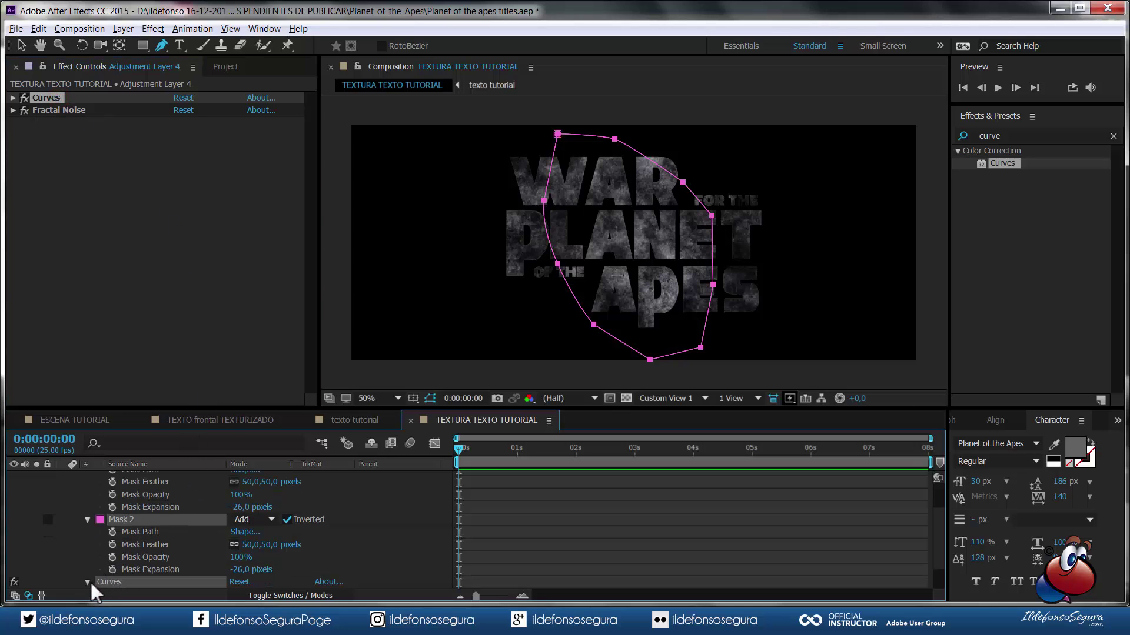
pyautogui.click(88, 582)
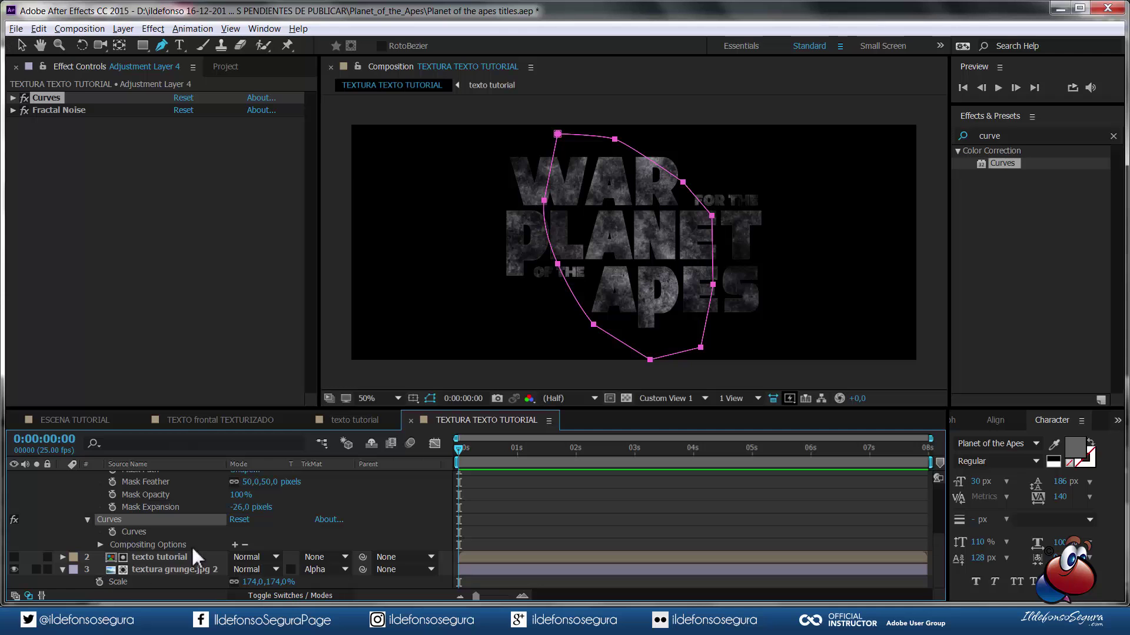
pyautogui.click(234, 544)
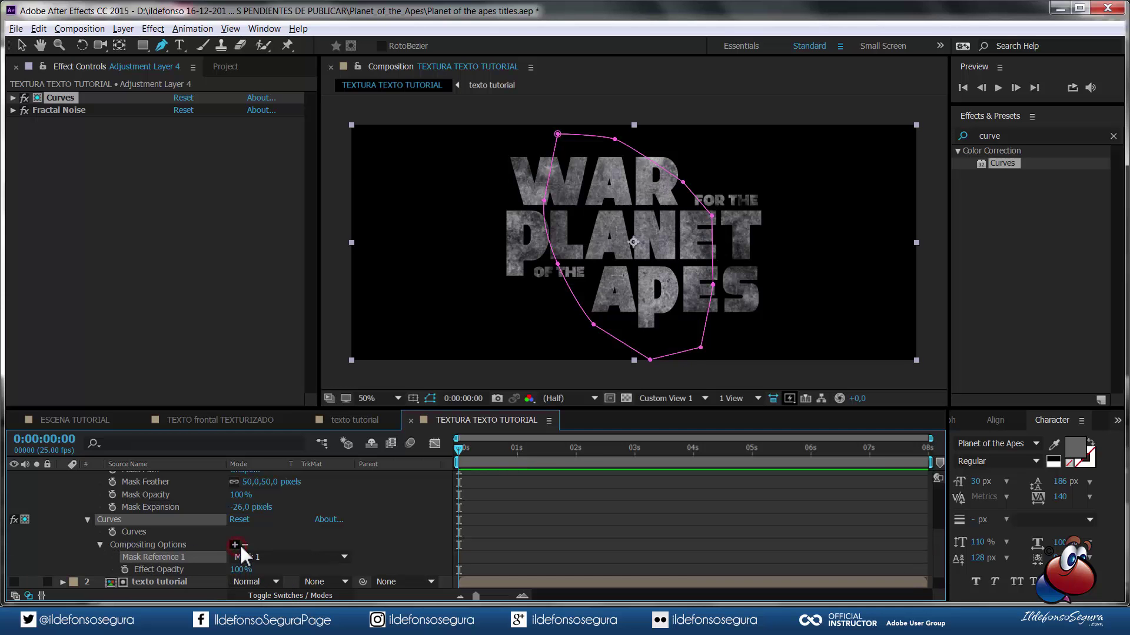
pyautogui.click(277, 558)
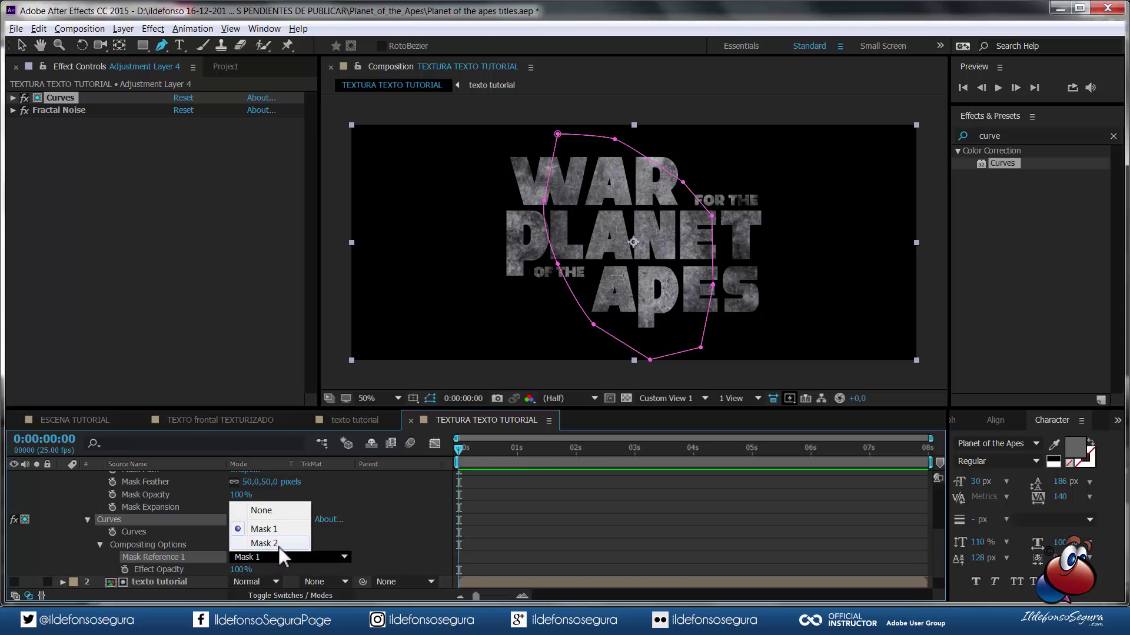
pyautogui.click(280, 543)
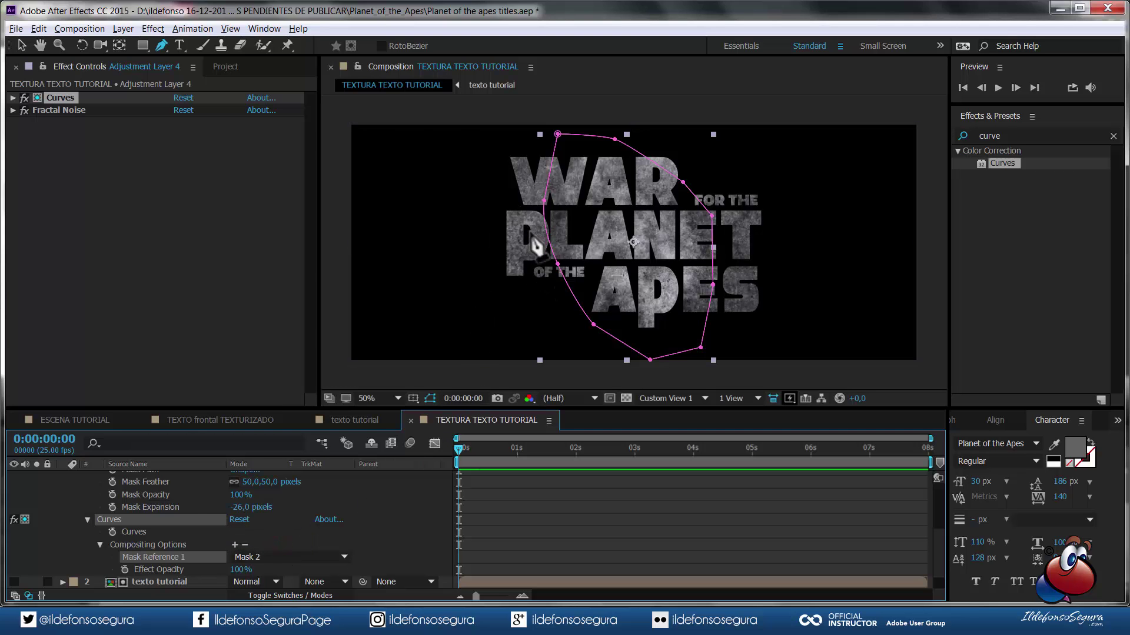
# - Add a mask reference to the Fractal Noise effect's compositing options, set it to Mask 1, and collapse the adjustment layer
pyautogui.scroll(3, 124, 516)
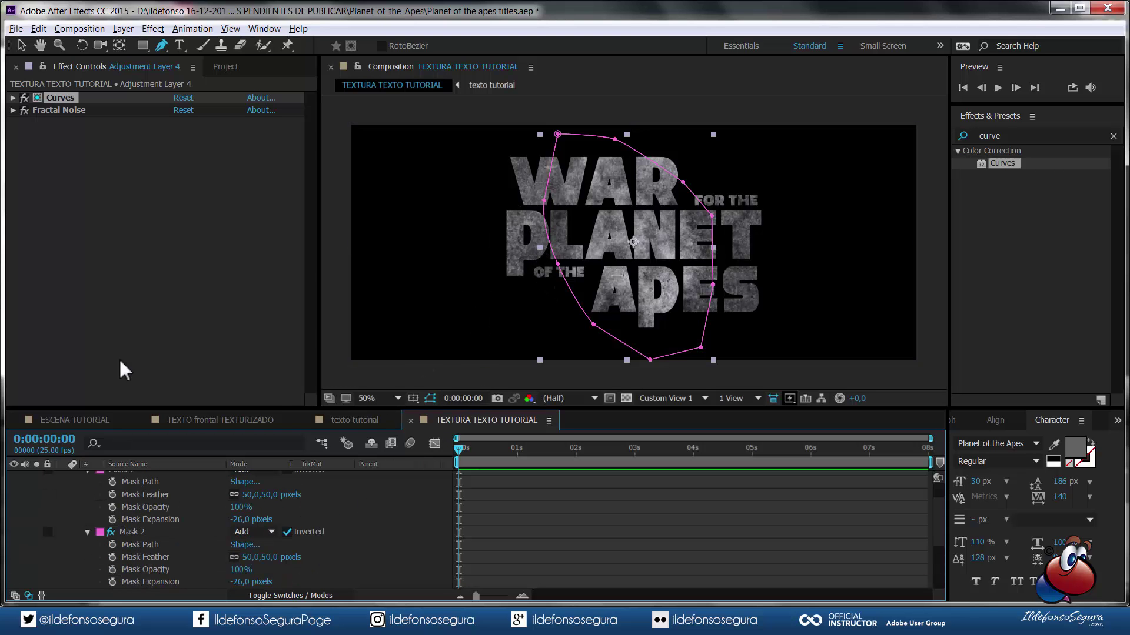
pyautogui.click(86, 111)
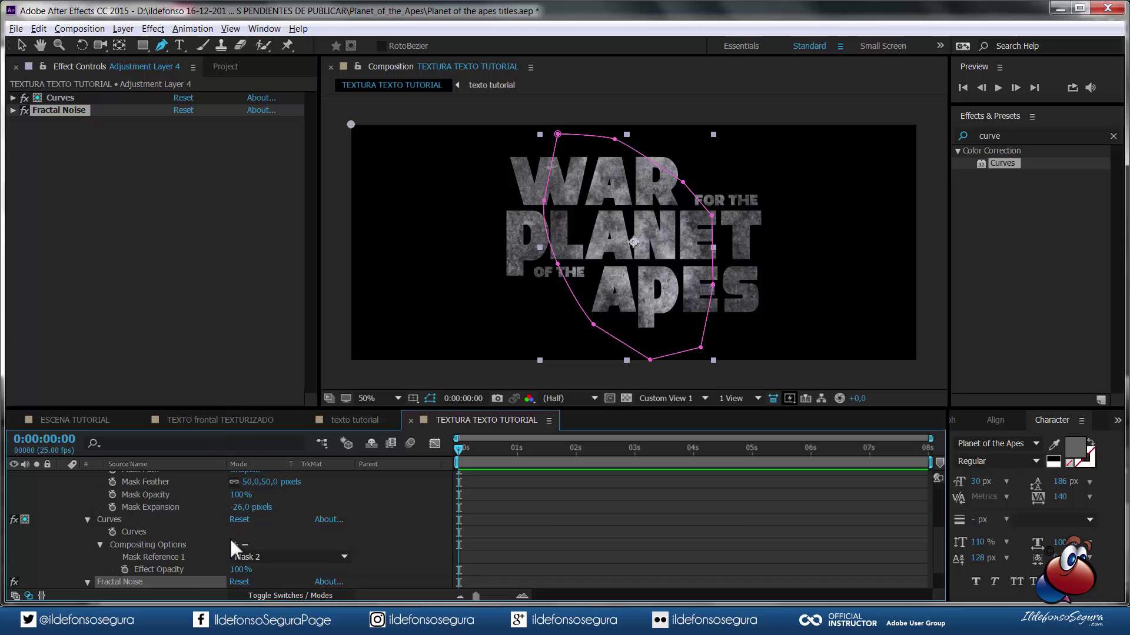
pyautogui.scroll(-2, 189, 556)
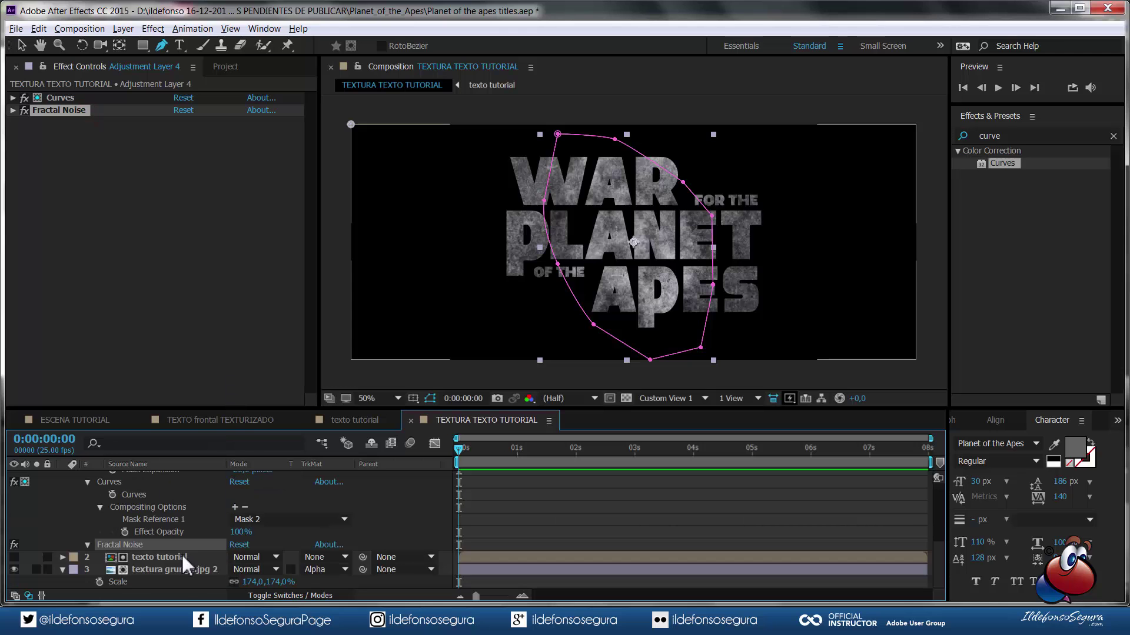
pyautogui.click(87, 546)
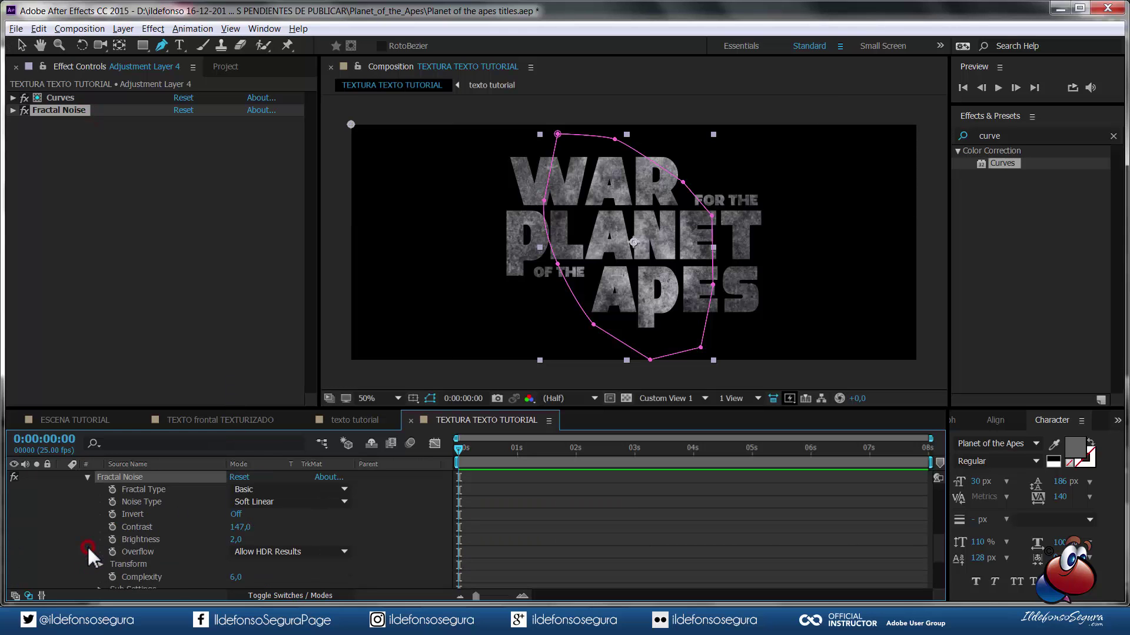
pyautogui.scroll(-3, 228, 575)
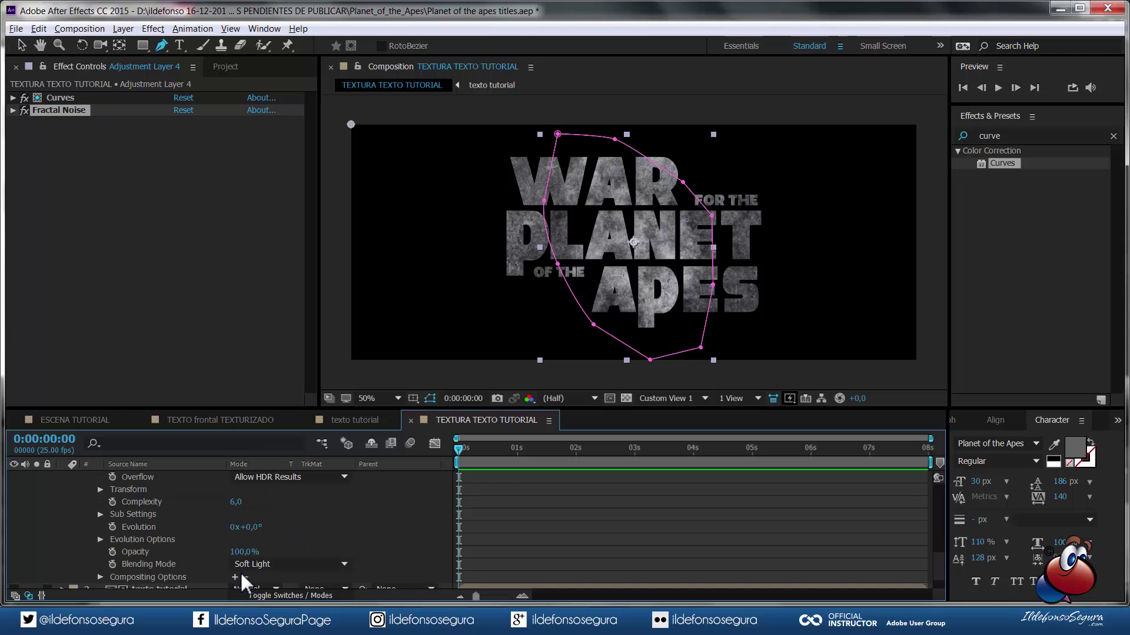
pyautogui.click(234, 576)
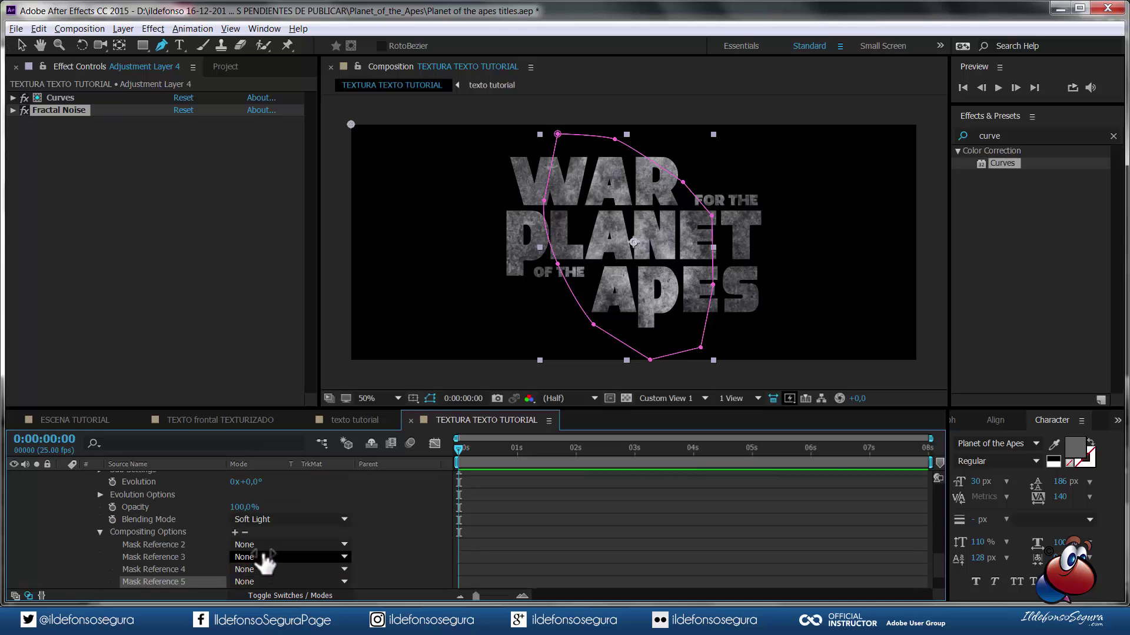
pyautogui.click(259, 546)
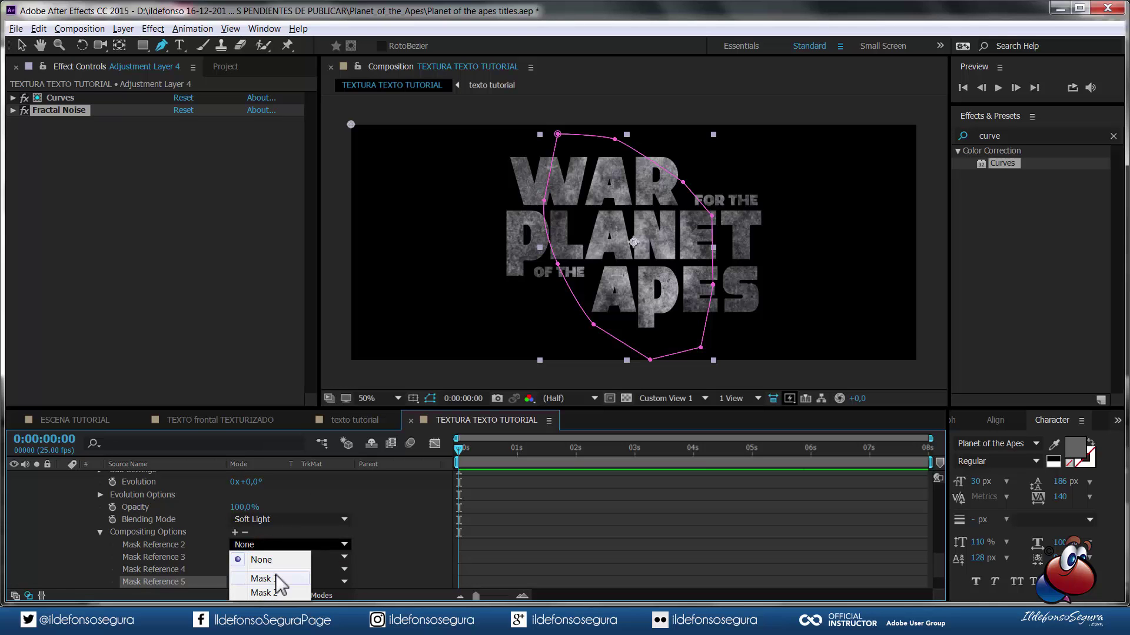
pyautogui.click(272, 579)
pyautogui.scroll(-5, 108, 510)
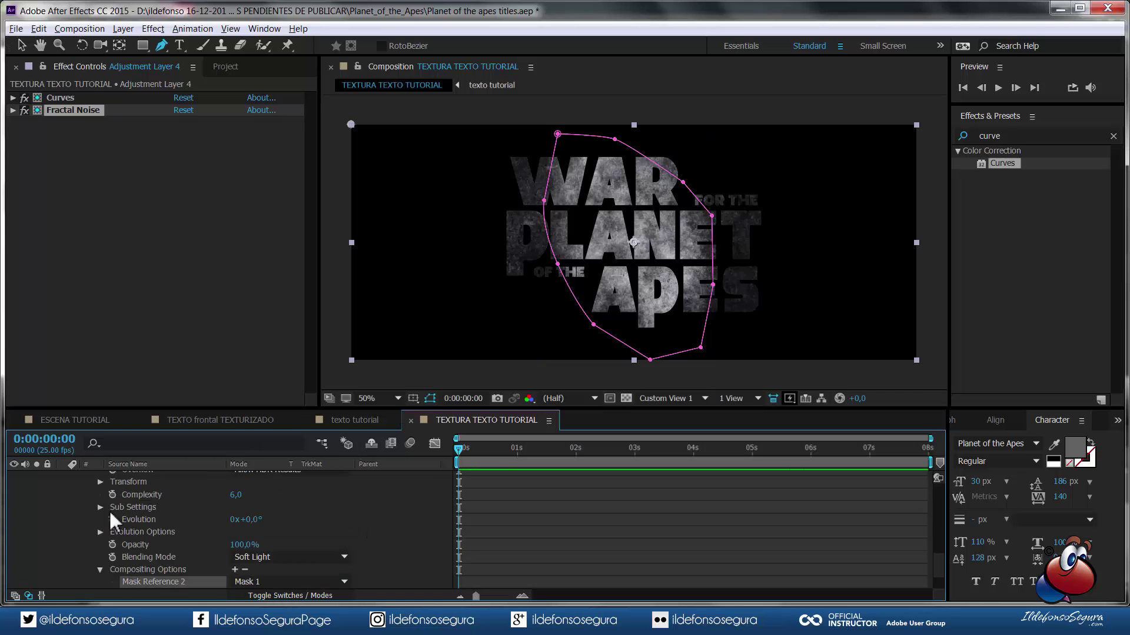
pyautogui.scroll(5, 88, 490)
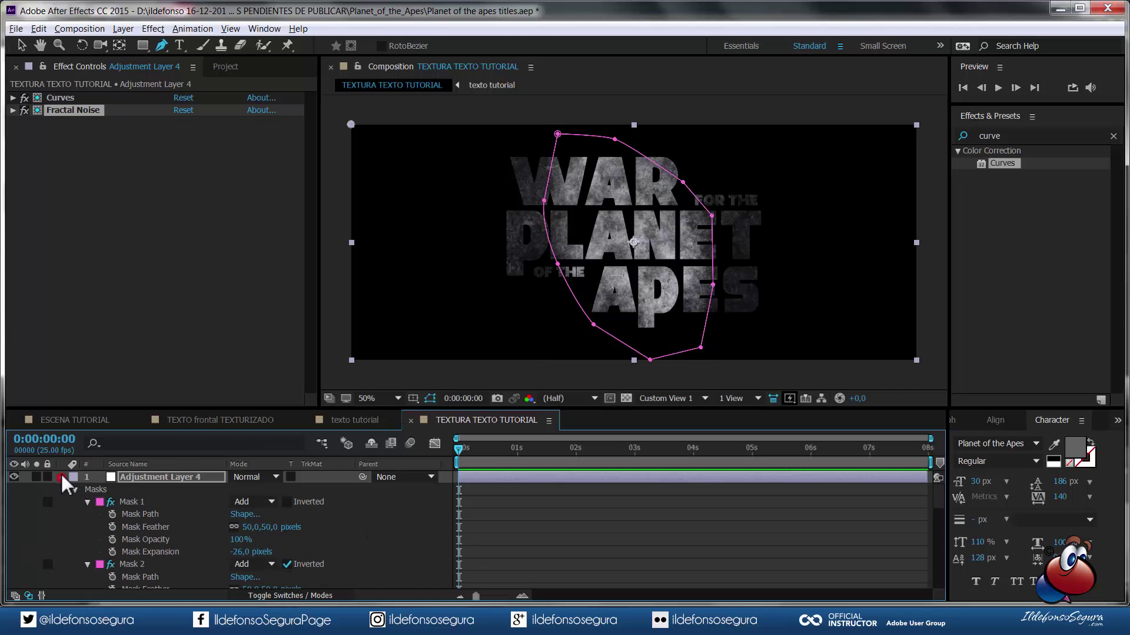
pyautogui.click(62, 477)
# - Switch Fractal Noise and Curves off and on to compare the title with and without each effect, then deselect the layer
pyautogui.click(22, 109)
pyautogui.click(22, 109)
pyautogui.click(22, 98)
pyautogui.click(22, 97)
pyautogui.click(569, 531)
pyautogui.press('v')
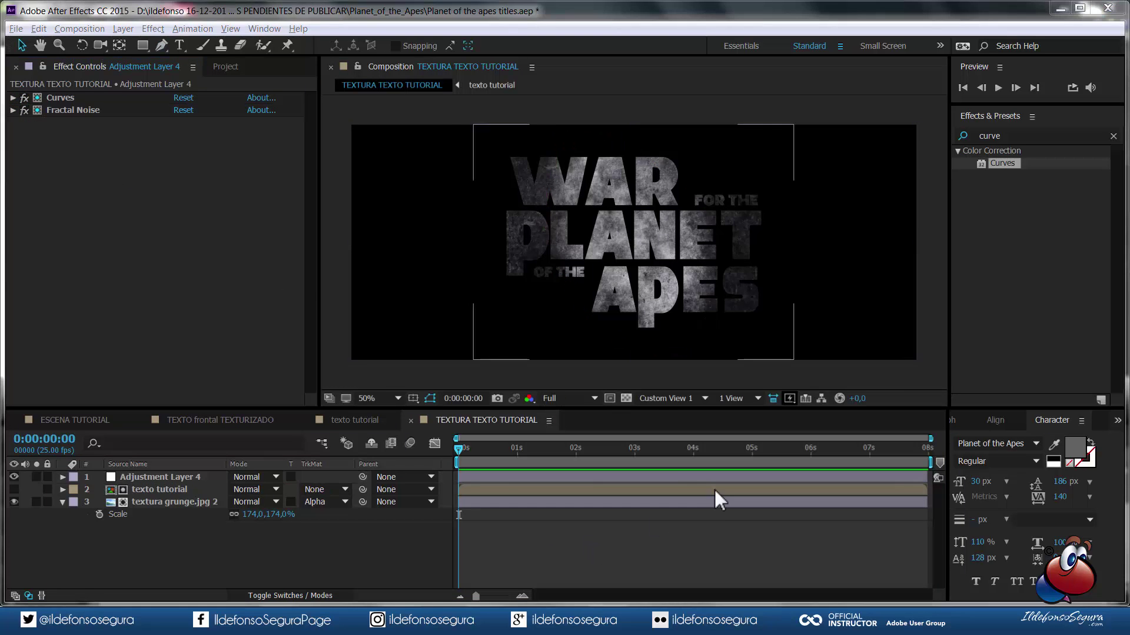
# - Find the Bevel Alpha effect and apply it to the adjustment layer below Fractal Noise
pyautogui.click(1018, 139)
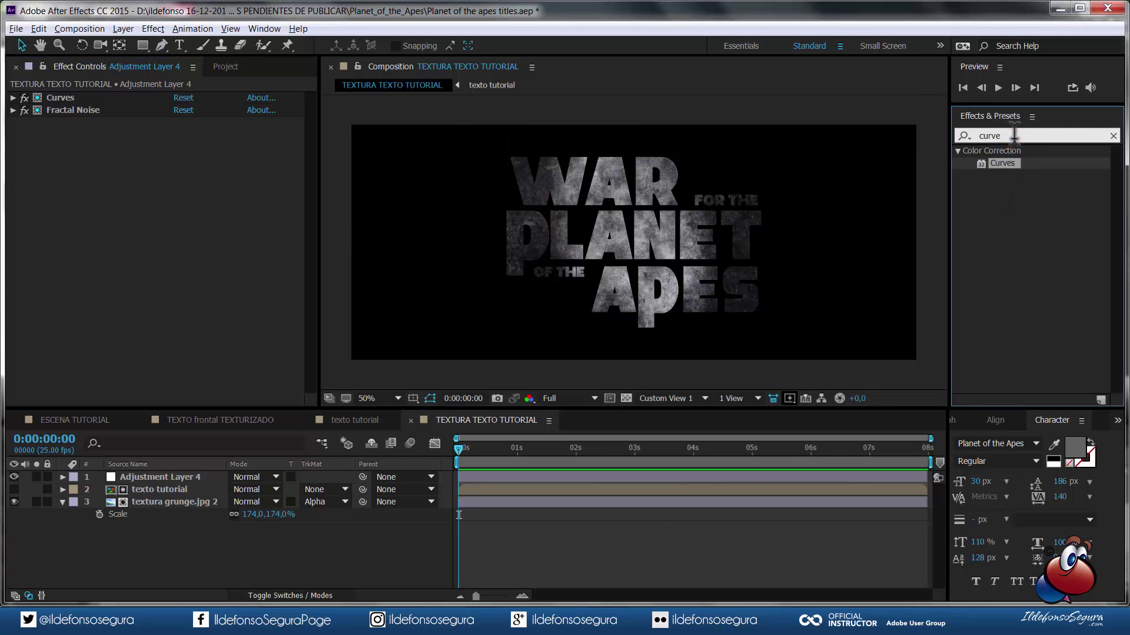
pyautogui.write('beve')
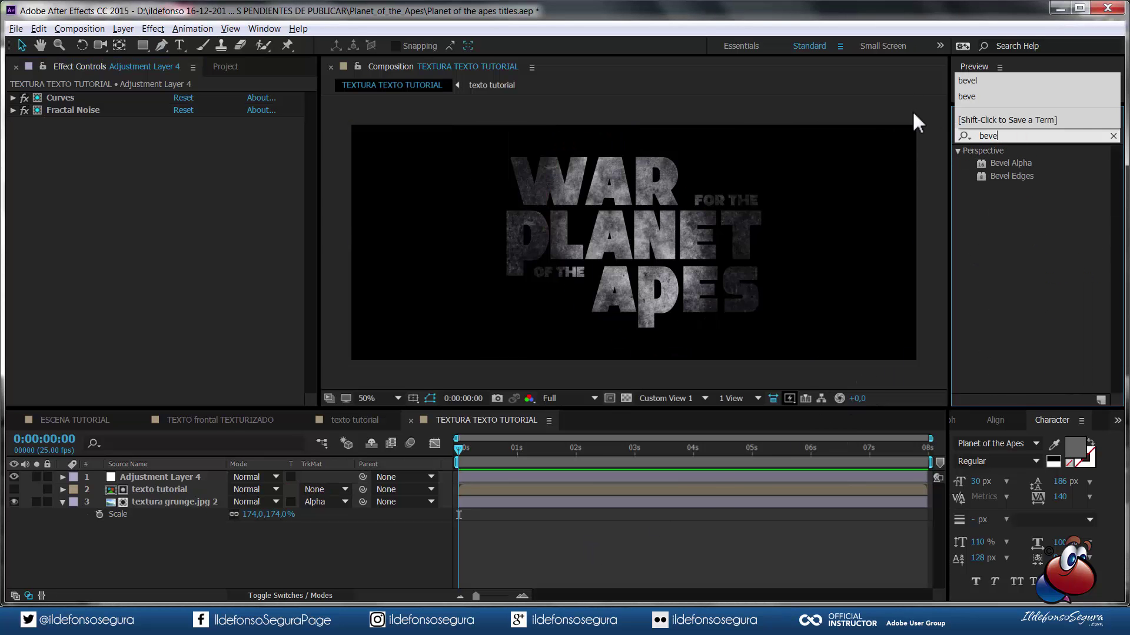
pyautogui.moveTo(999, 162); pyautogui.dragTo(73, 164)
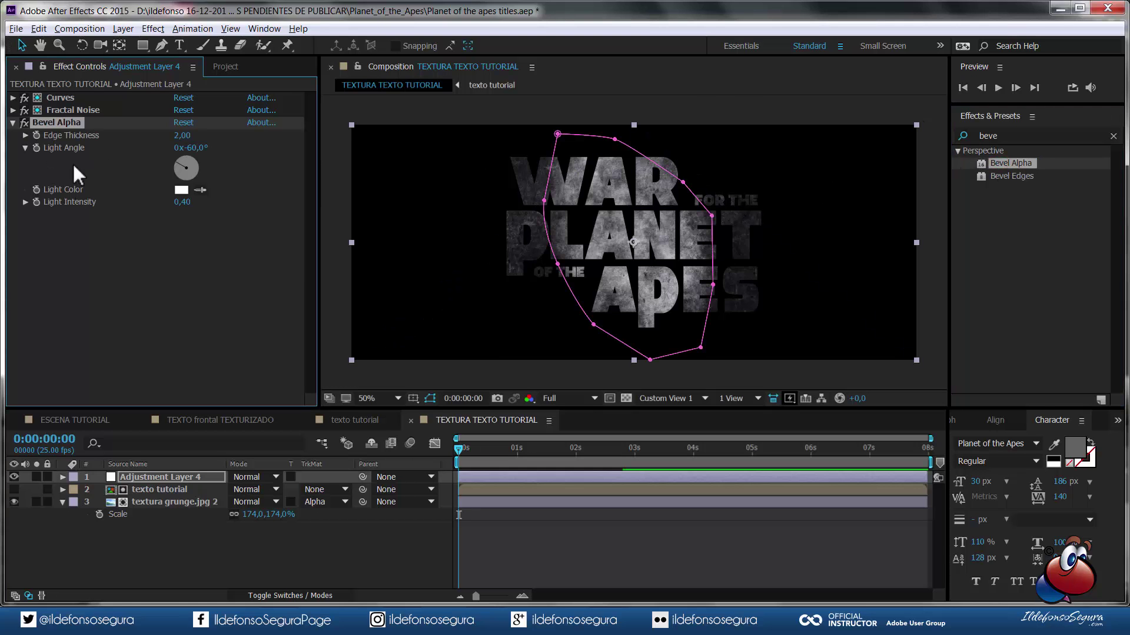
# - Set Bevel Alpha's light angle to 0° and its light intensity to 0,50
pyautogui.click(196, 148)
pyautogui.write('0')
pyautogui.press('Tab')
pyautogui.write('0,5')
pyautogui.press('Return')
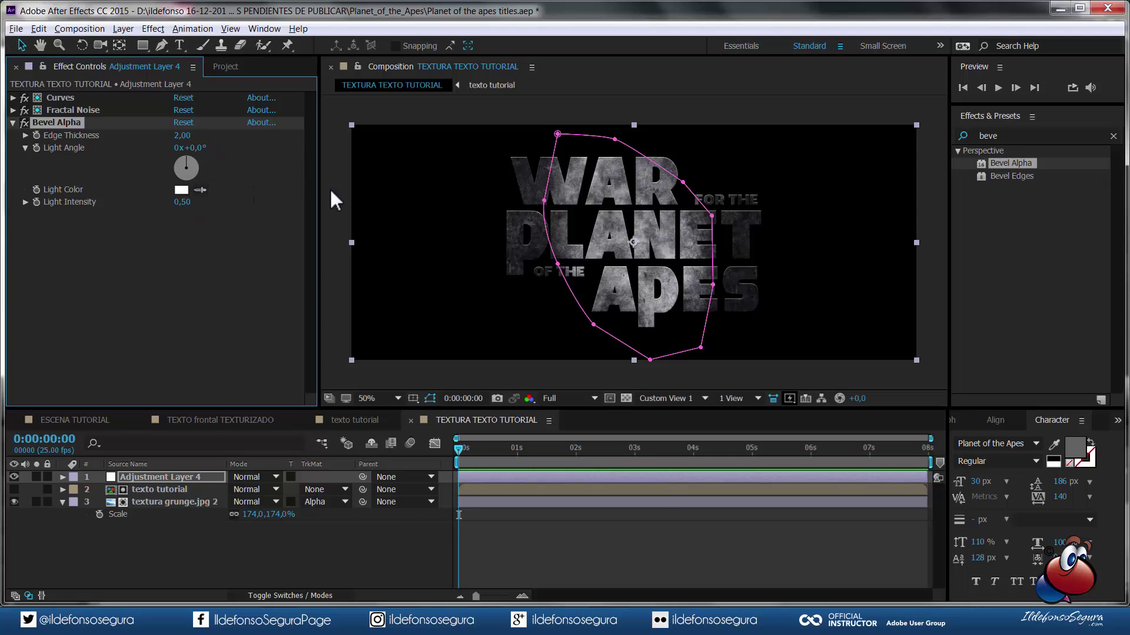
# - Reshape the adjustment layer's mask by moving its two points near the R of WAR and FOR THE, then deselect the layer
pyautogui.moveTo(684, 183); pyautogui.dragTo(692, 178)
pyautogui.moveTo(710, 216)
pyautogui.mouseDown()
pyautogui.moveTo(684, 236)
pyautogui.moveTo(703, 231)
pyautogui.mouseUp()
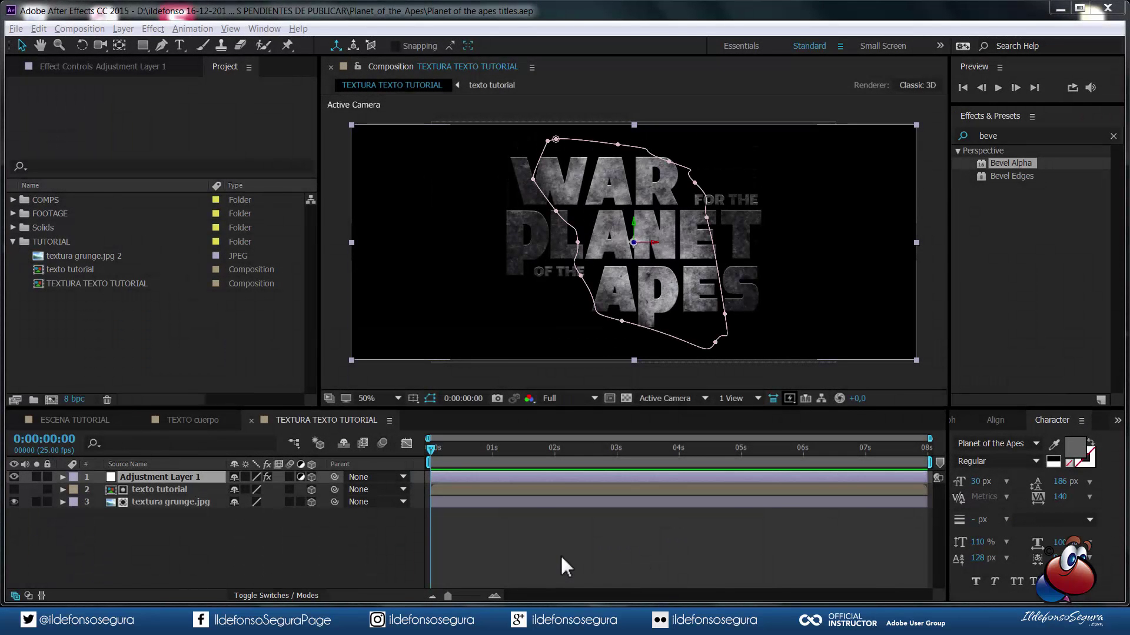
pyautogui.click(561, 556)
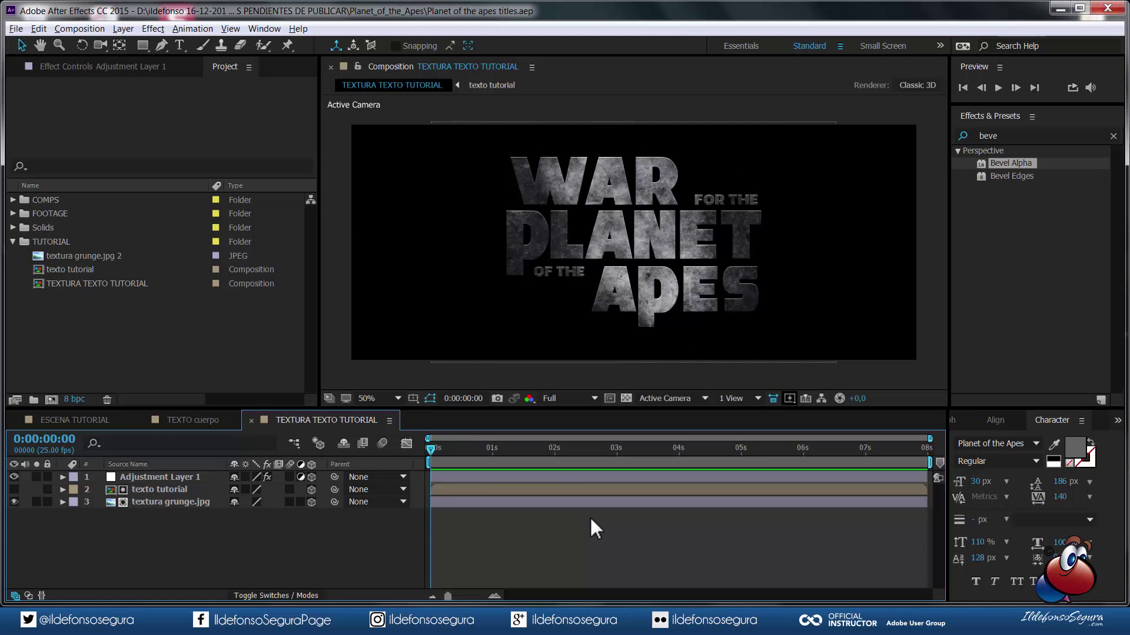
# - Create a 1920 x 800 composition named TEXTO EXTRUSION TUTORIAL and add the TEXTURA TEXTO TUTORIAL composition to it
pyautogui.click(51, 400)
pyautogui.write('TEXTO EXTRUSION TUTORIAL')
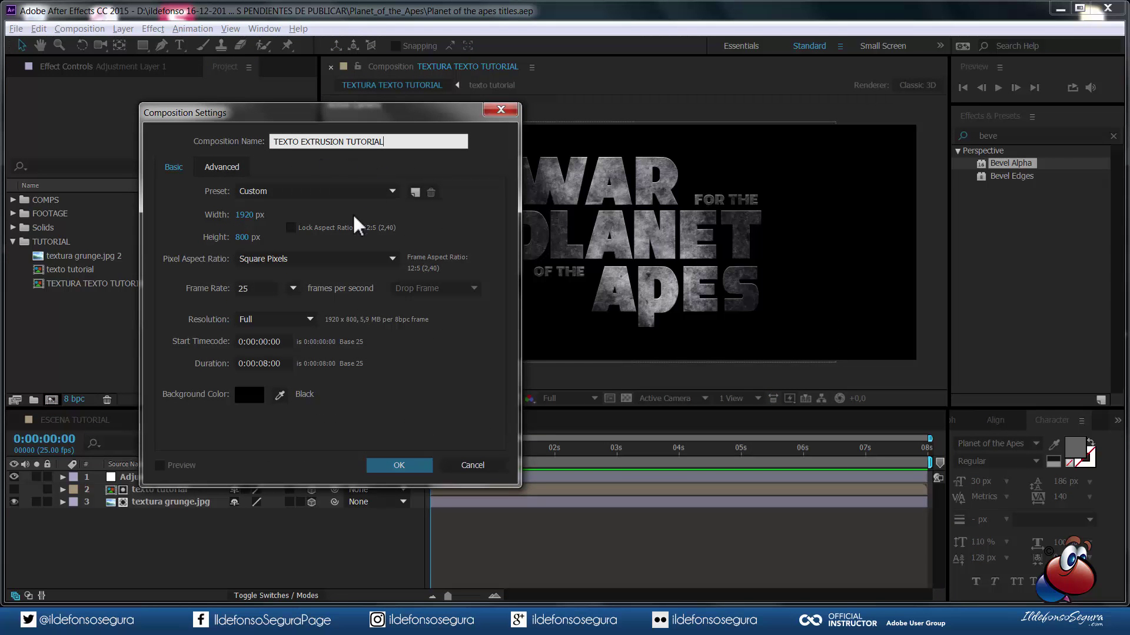
pyautogui.click(404, 465)
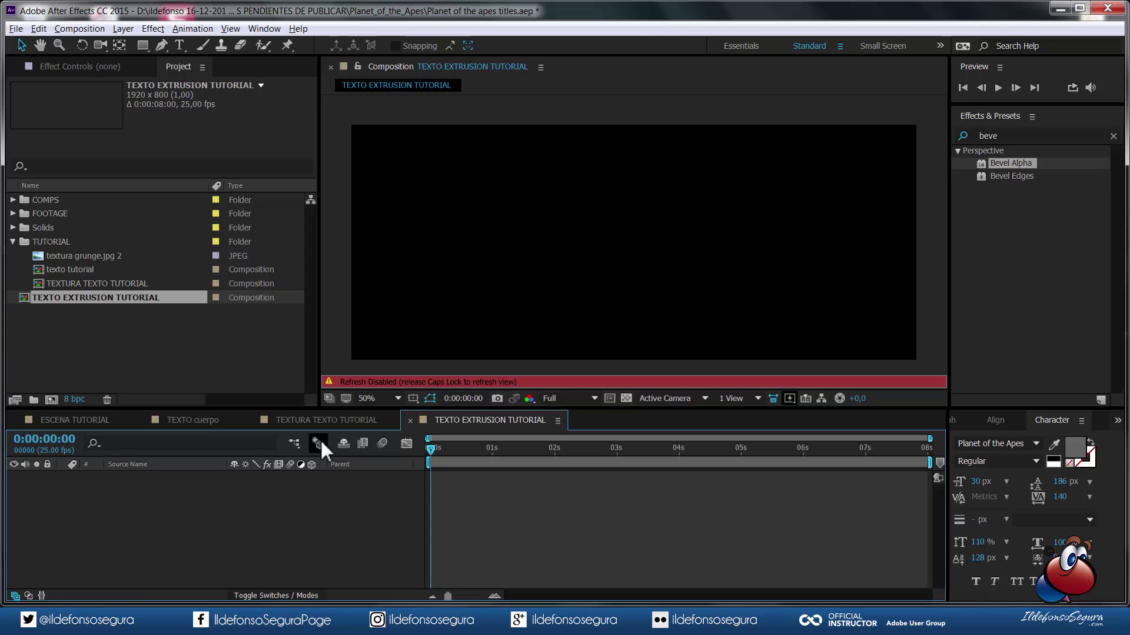
pyautogui.press('capslock')
pyautogui.moveTo(99, 285); pyautogui.dragTo(118, 493)
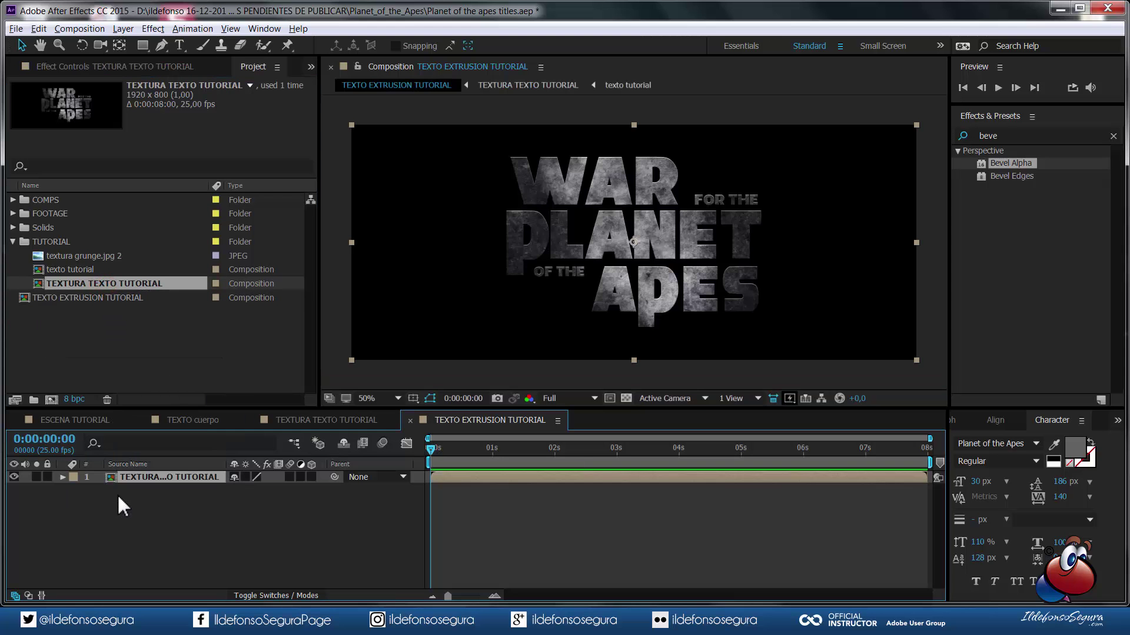
# - Add a Gradient Overlay layer style with Linear Dodge blending, 31% opacity, Reverse on and a multi-stop gradient of light and dark greys
pyautogui.rightClick(150, 475)
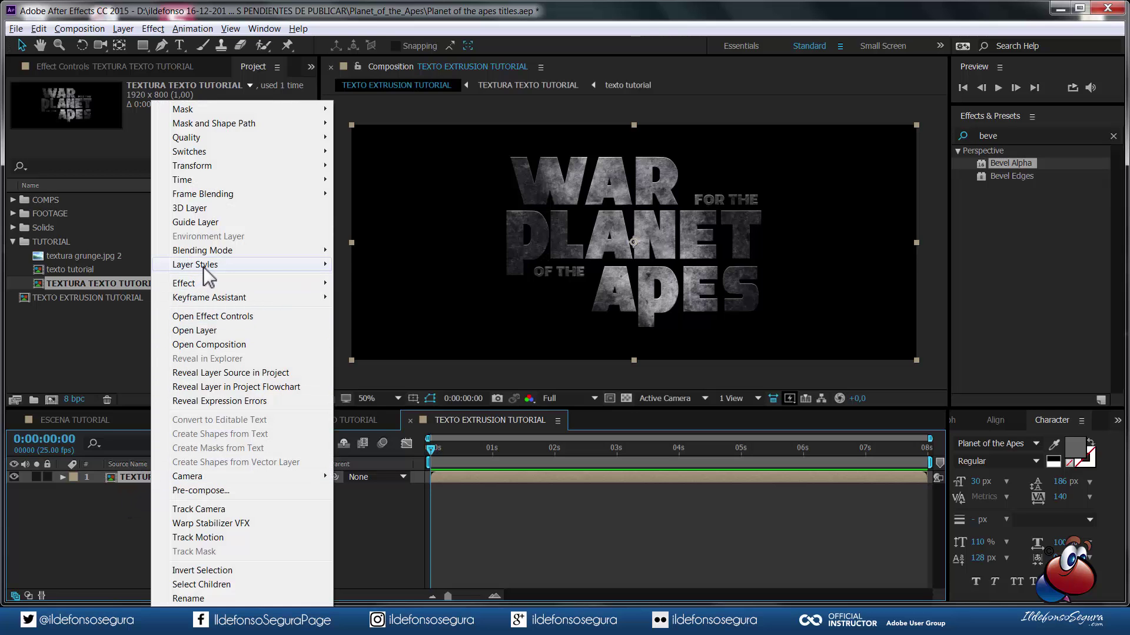
pyautogui.moveTo(203, 264)
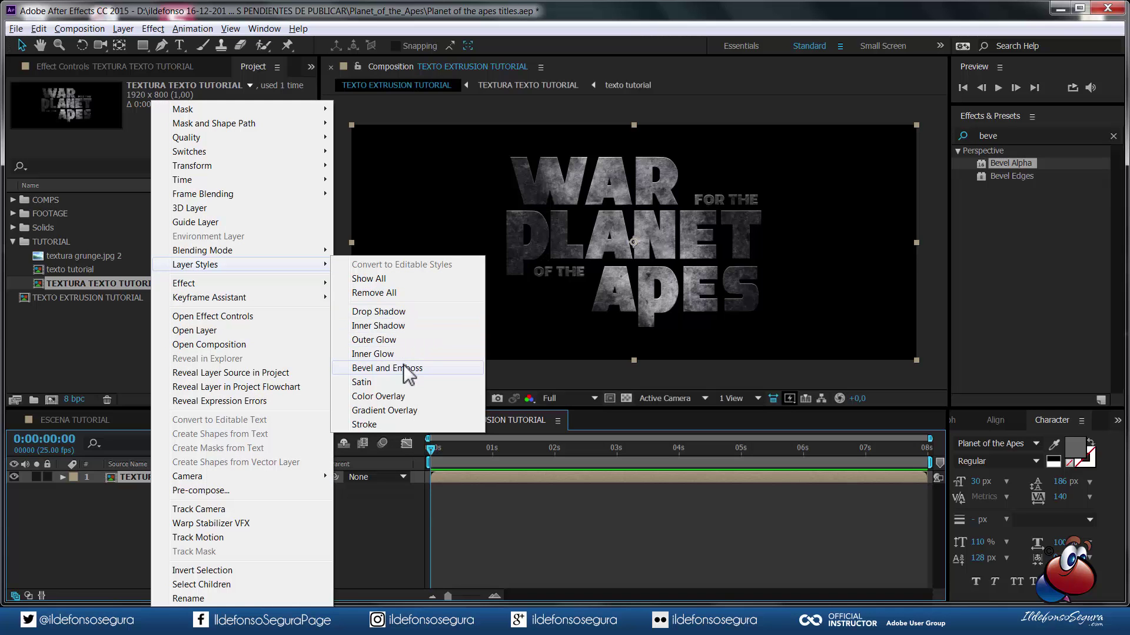
pyautogui.click(405, 411)
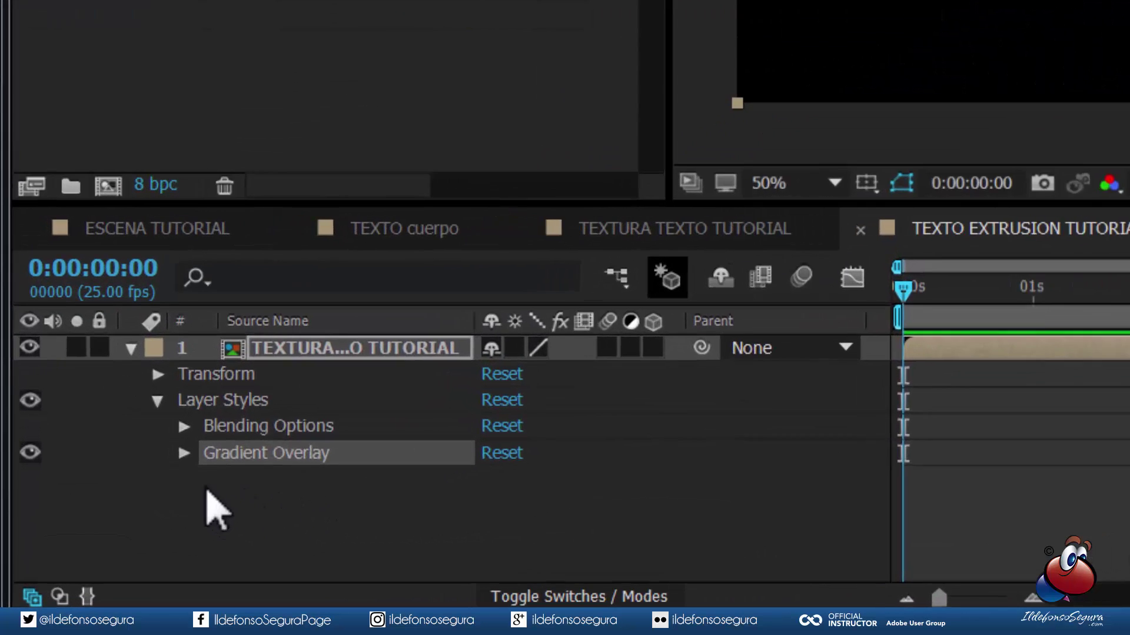
pyautogui.click(184, 453)
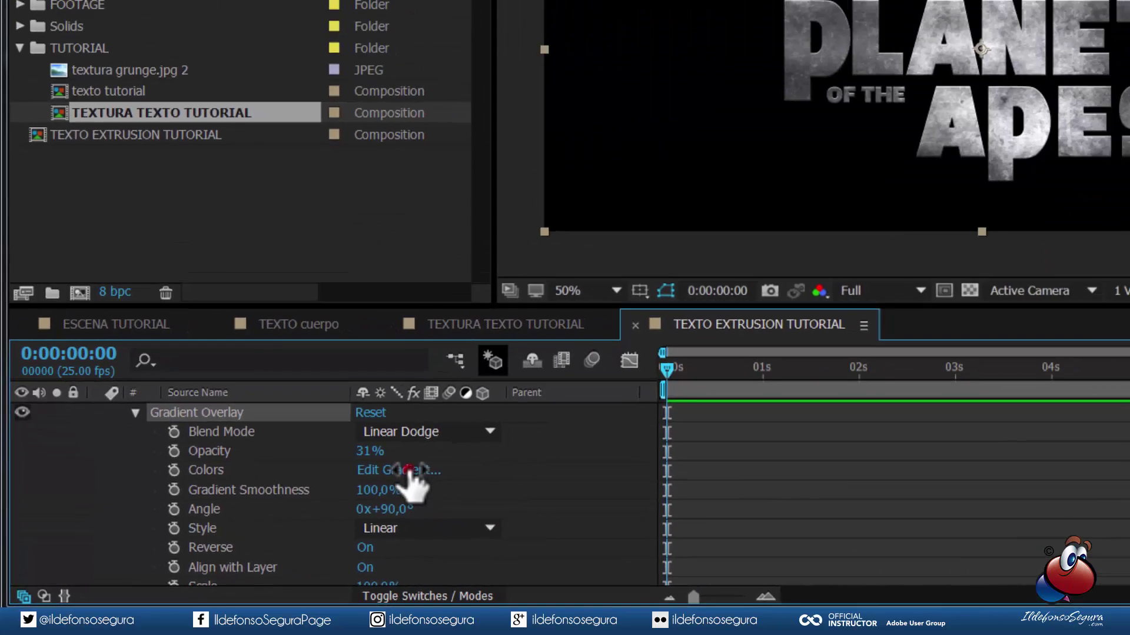
pyautogui.click(643, 393)
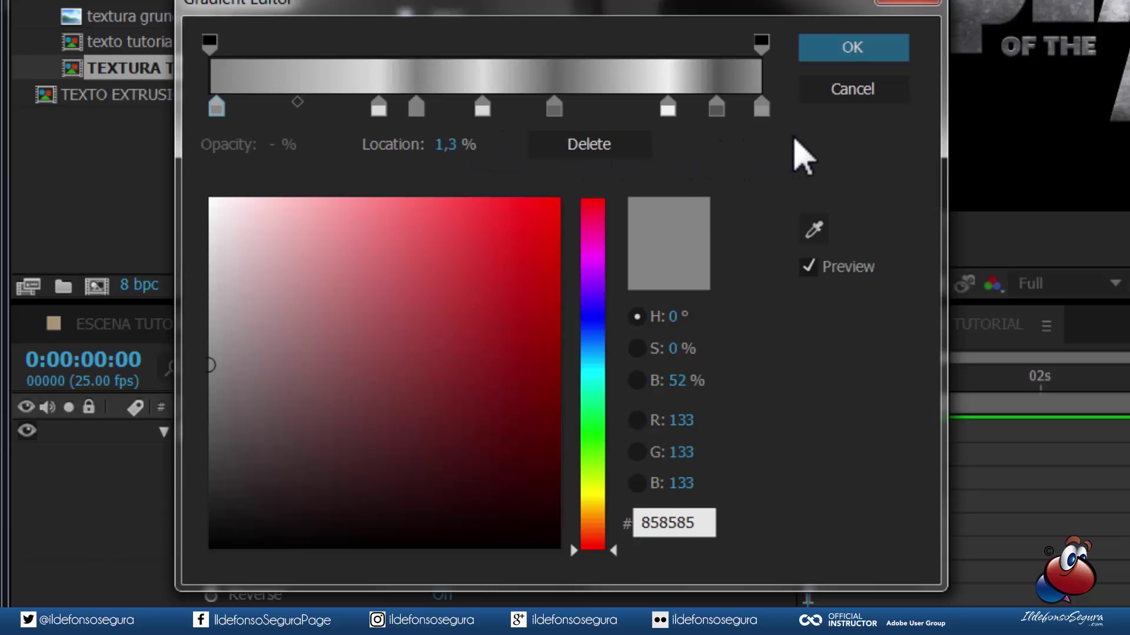
pyautogui.click(867, 48)
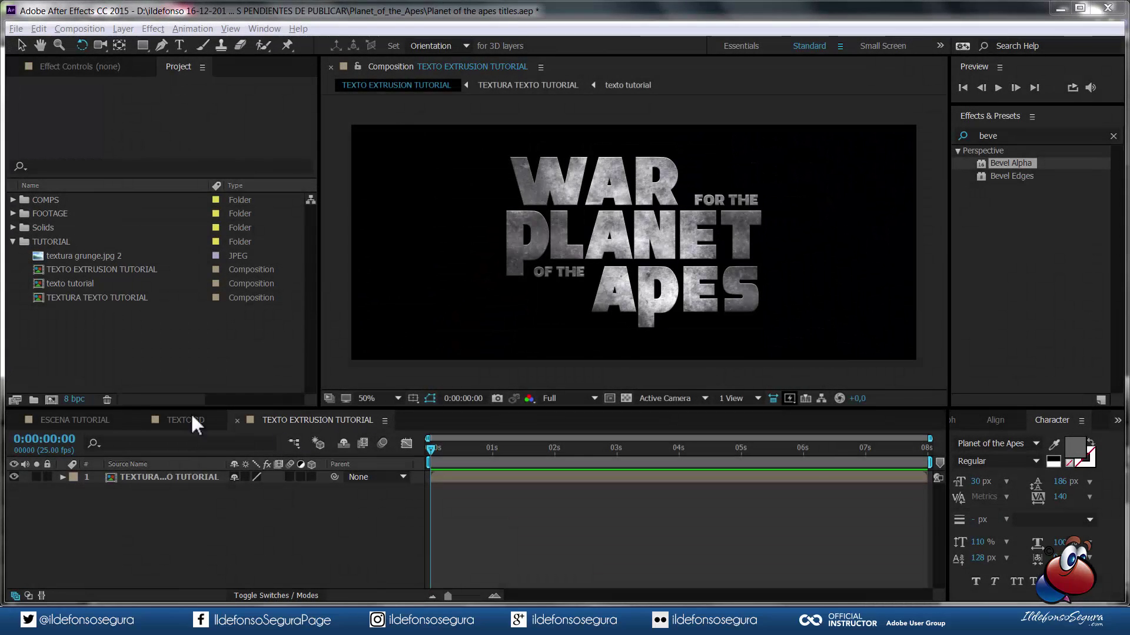
# - Create a 1920 x 800 composition named TEXTO 3D TUTORIAL and move it into the TUTORIAL folder
pyautogui.click(52, 400)
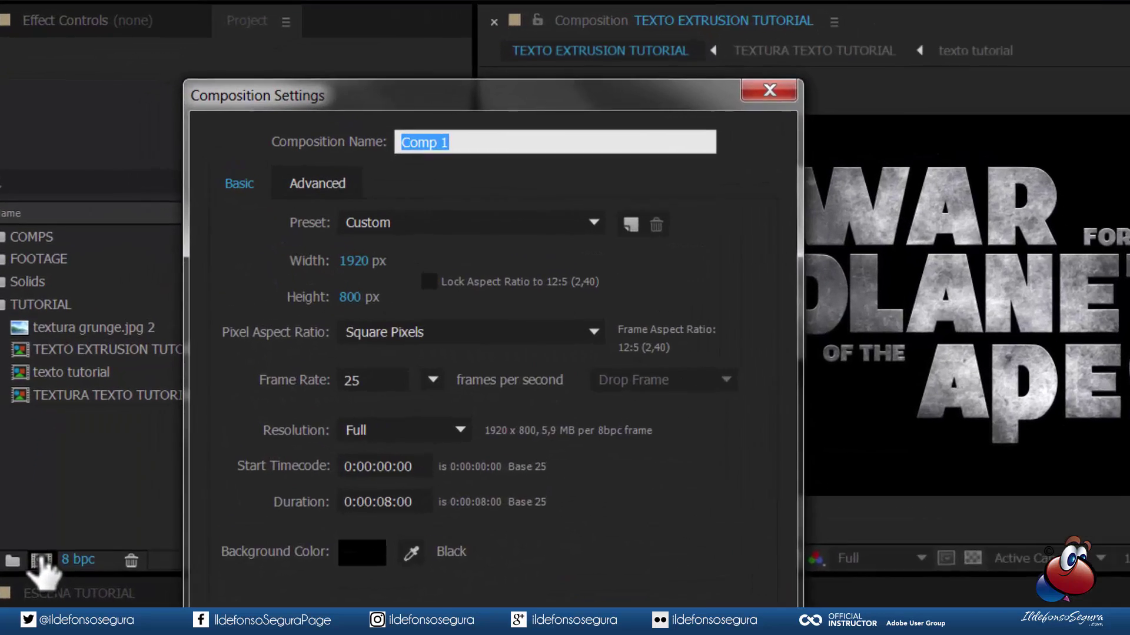
pyautogui.write('TEXTO 3D TUTORIAL')
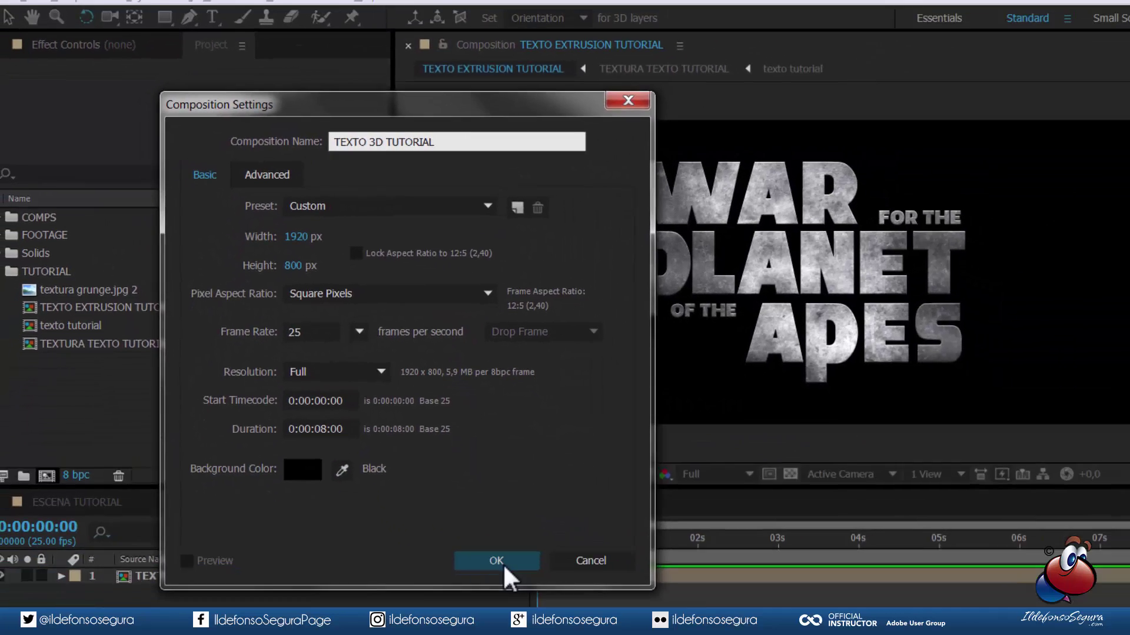
pyautogui.click(505, 565)
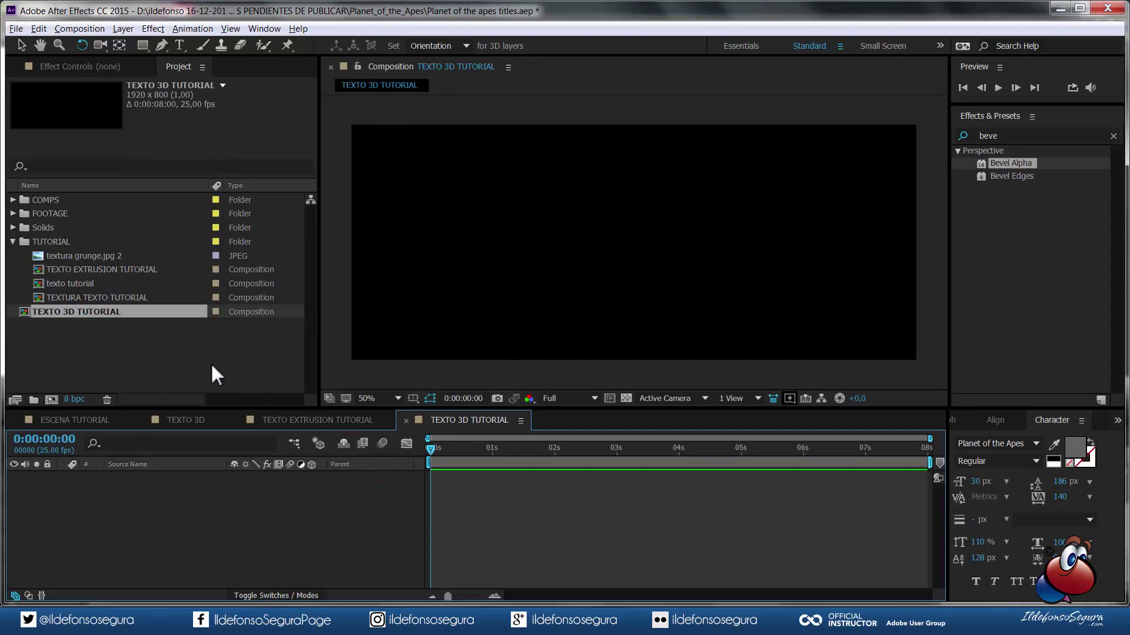
pyautogui.moveTo(93, 311); pyautogui.dragTo(81, 240)
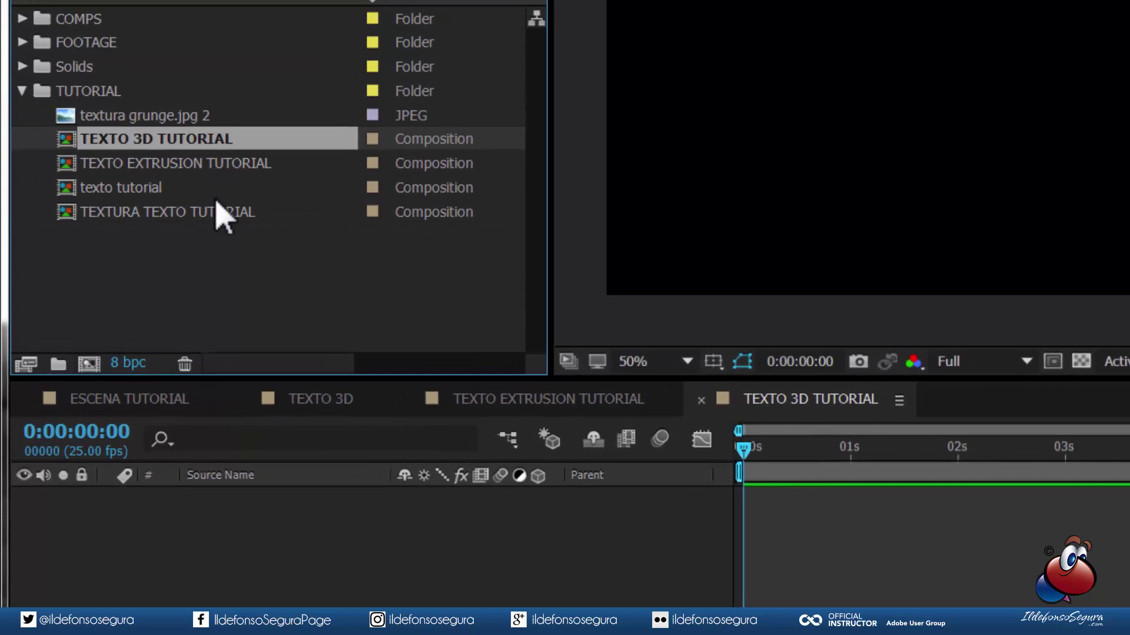
# - Add TEXTURA TEXTO TUTORIAL to the TEXTO 3D TUTORIAL composition and place TEXTO EXTRUSION TUTORIAL beneath it
pyautogui.click(186, 212)
pyautogui.moveTo(187, 213); pyautogui.dragTo(194, 521)
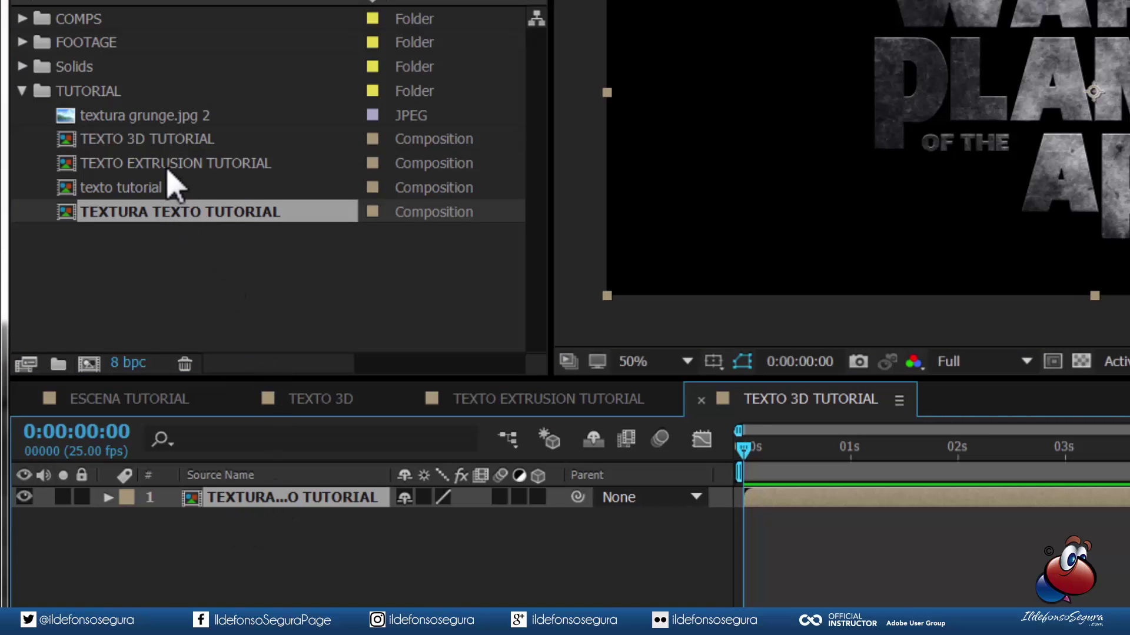
pyautogui.moveTo(166, 165); pyautogui.dragTo(203, 559)
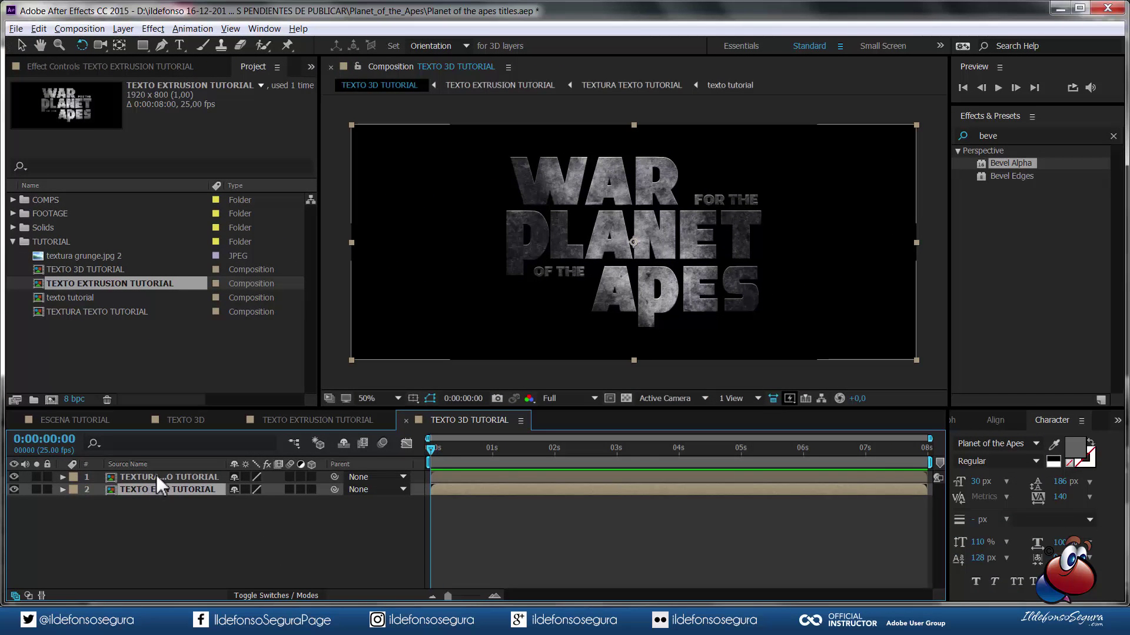
# - Apply the Sharpen effect to the TEXTURA TEXTO TUTORIAL layer with a Sharpen Amount of 10
pyautogui.click(179, 479)
pyautogui.click(1010, 135)
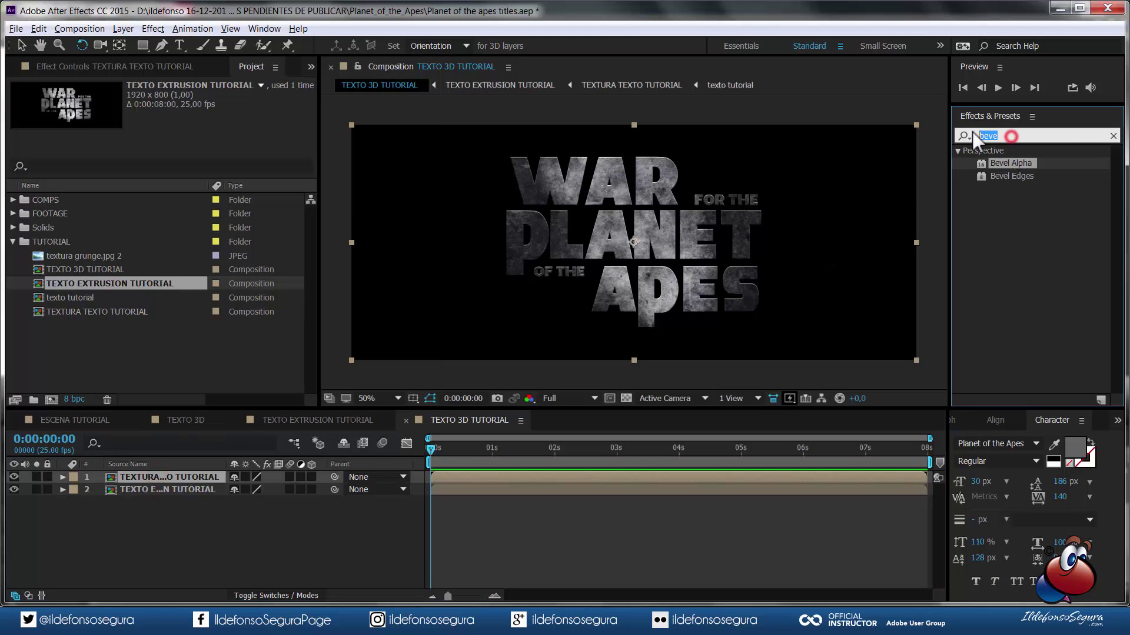
pyautogui.write('sharo')
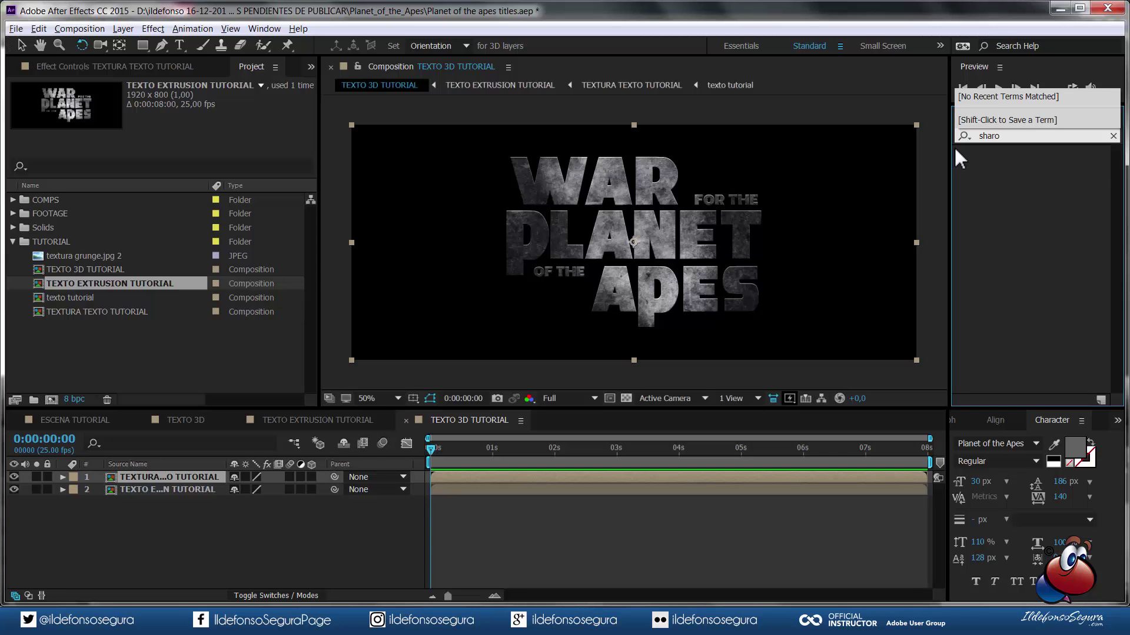
pyautogui.press('BackSpace')
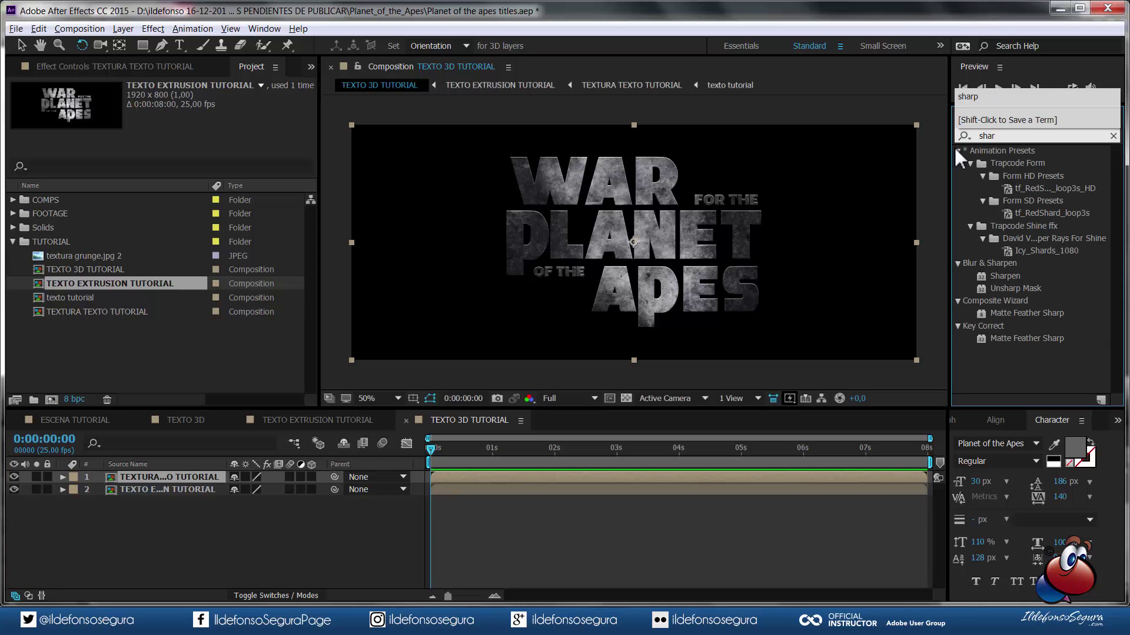
pyautogui.write('p')
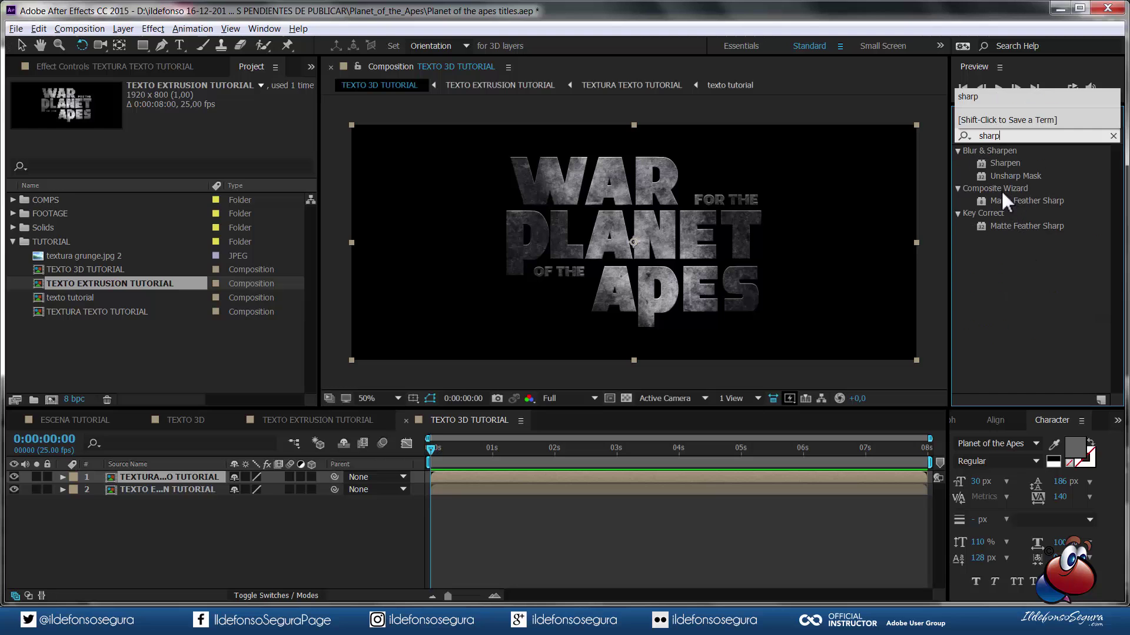
pyautogui.click(1001, 165)
pyautogui.moveTo(1000, 164); pyautogui.dragTo(201, 477)
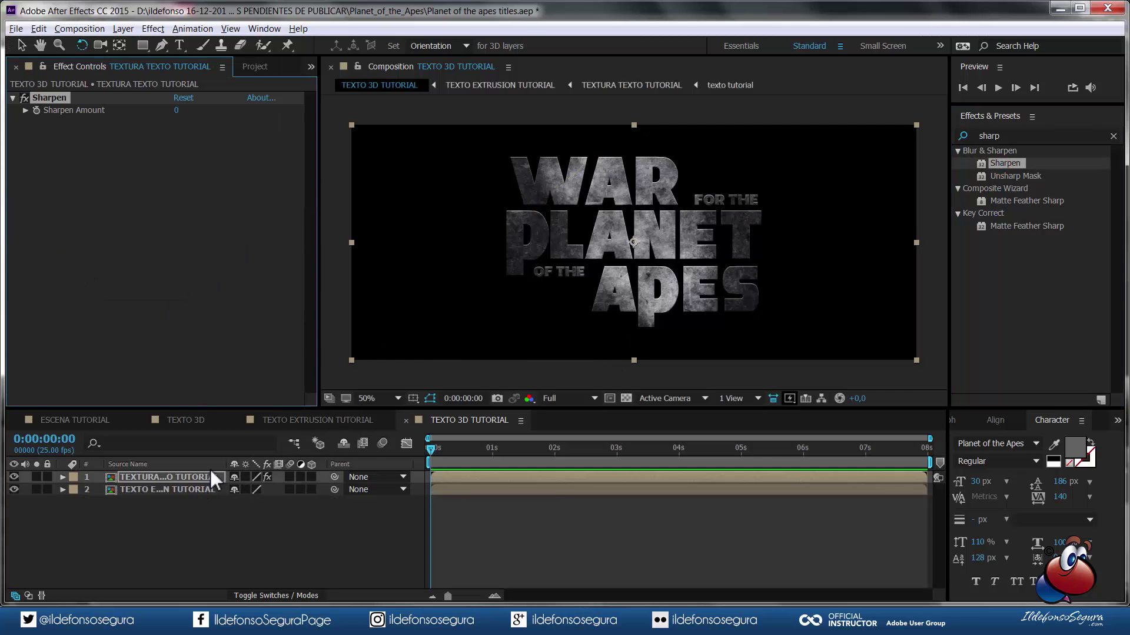
pyautogui.click(176, 110)
pyautogui.write('20')
pyautogui.press('Return')
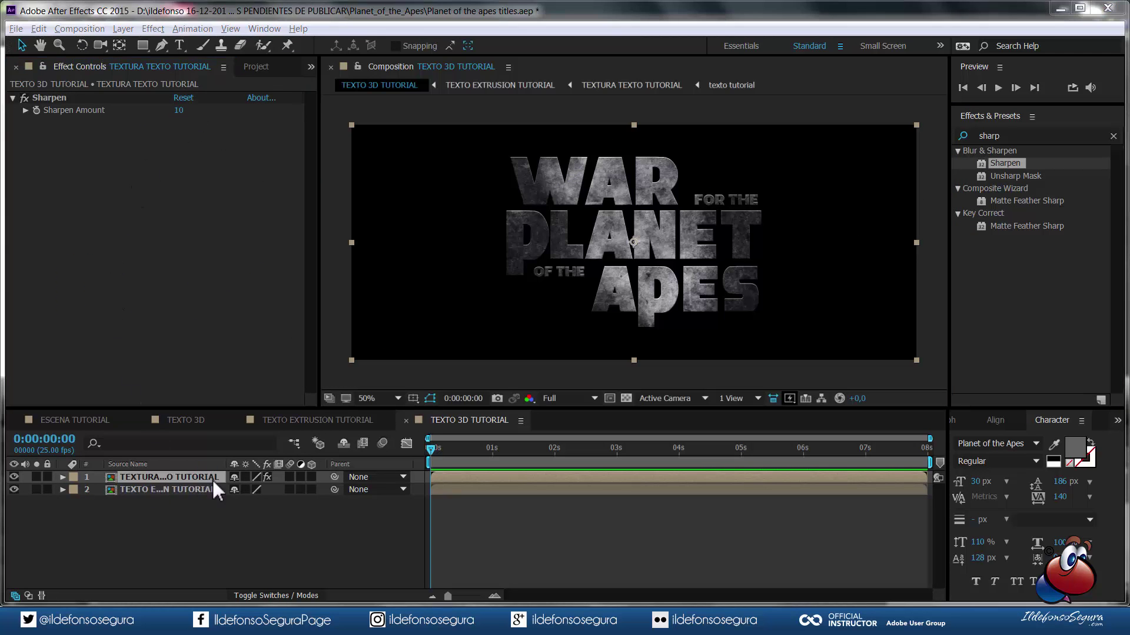
# - Make both the TEXTURA TEXTO TUTORIAL and TEXTO EXTRUSION TUTORIAL layers 3D
pyautogui.click(312, 478)
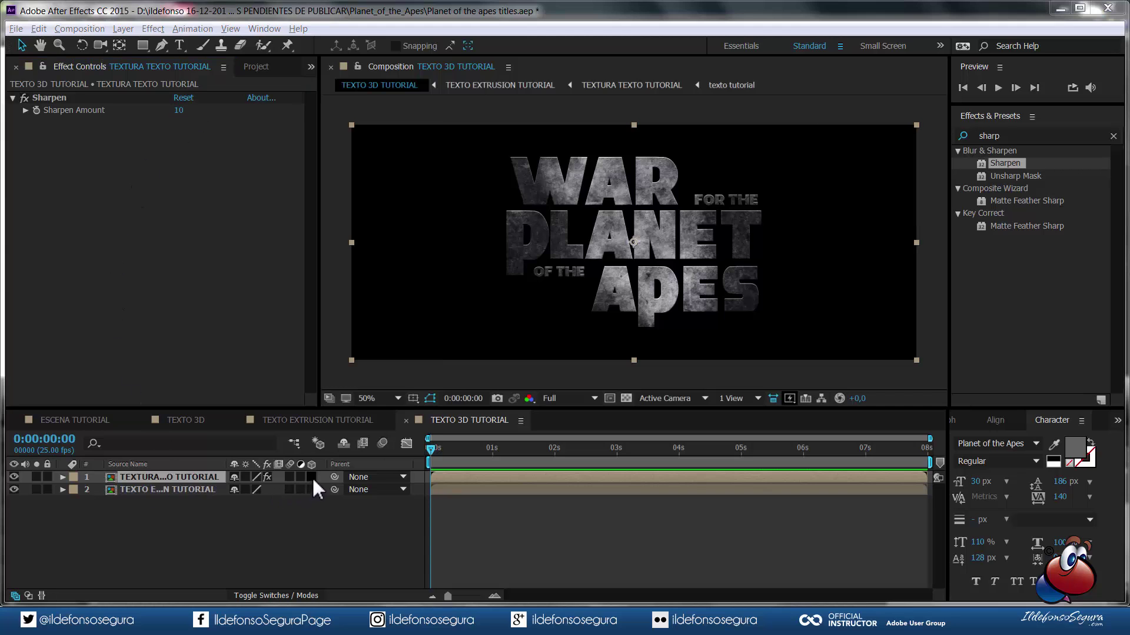
pyautogui.click(296, 592)
pyautogui.click(297, 591)
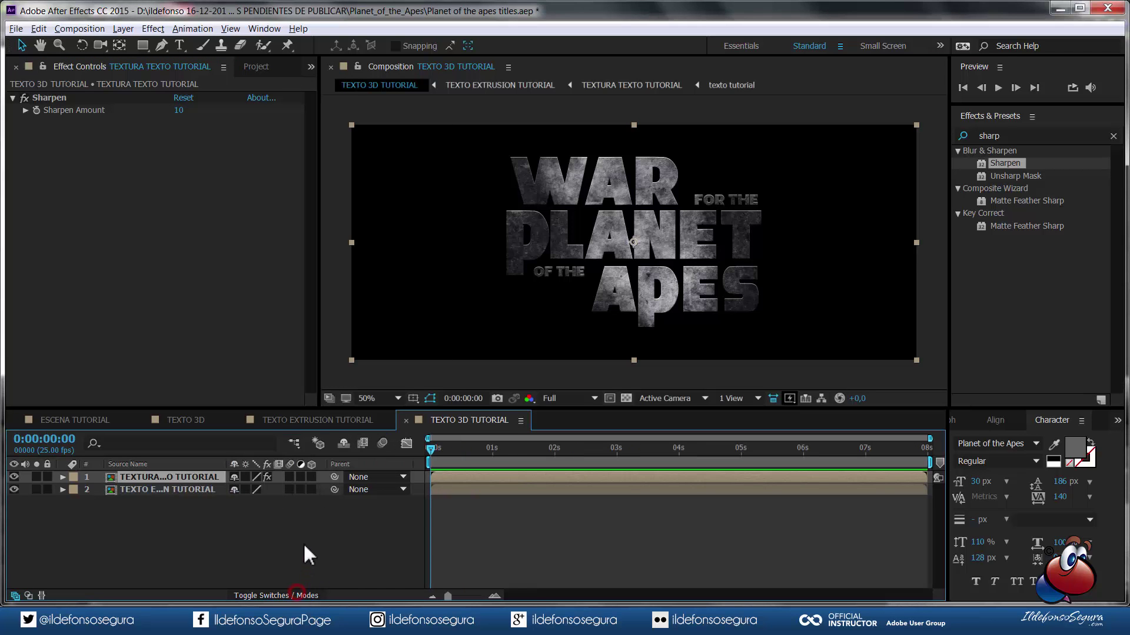
pyautogui.click(312, 477)
pyautogui.click(312, 490)
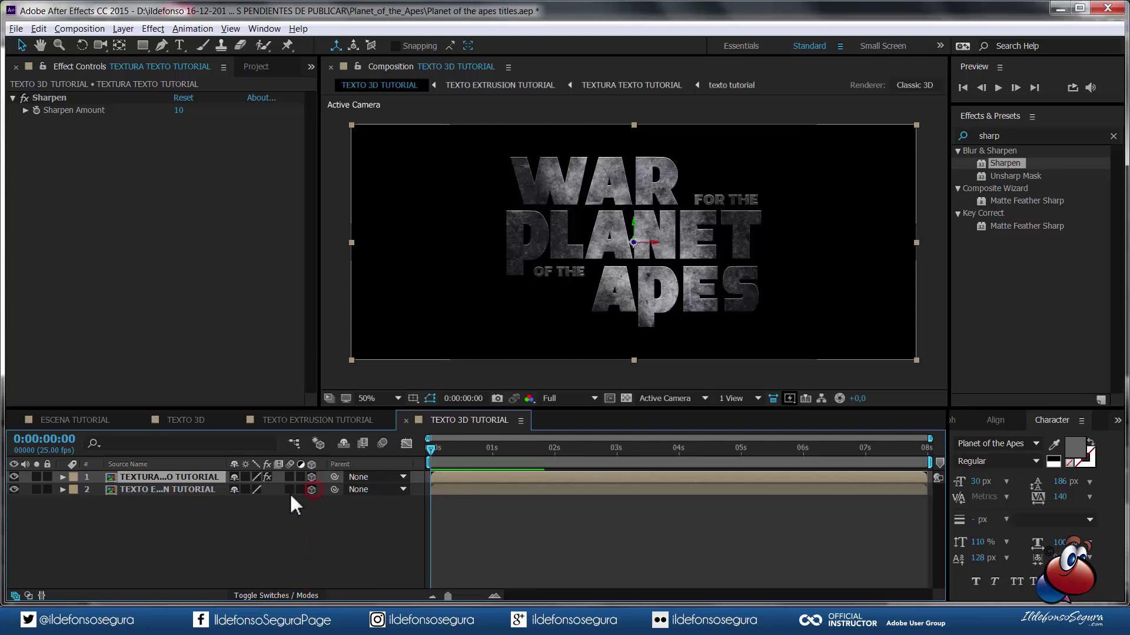
# - Add a two-node camera with the 35mm preset to the TEXTO 3D TUTORIAL composition
pyautogui.rightClick(257, 508)
pyautogui.click(305, 387)
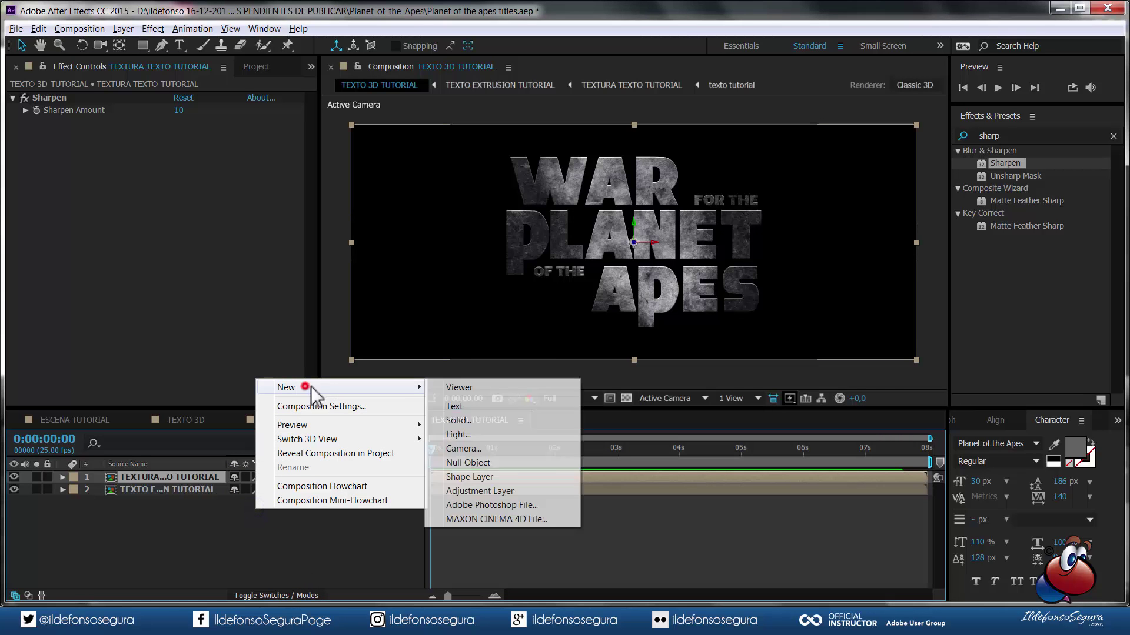
pyautogui.click(464, 449)
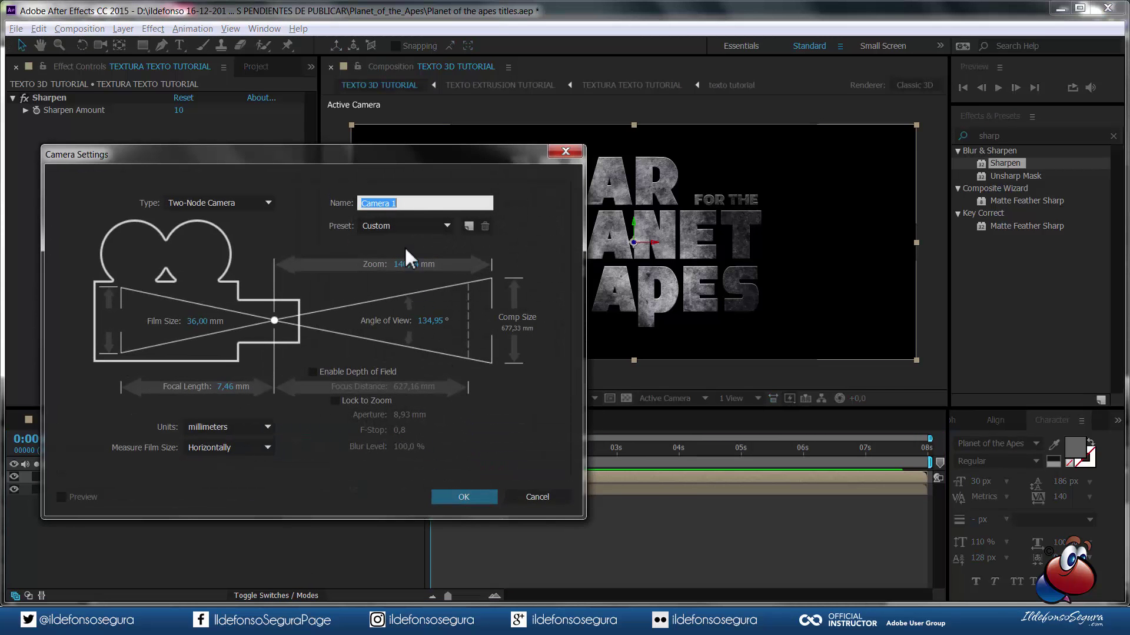
pyautogui.click(402, 227)
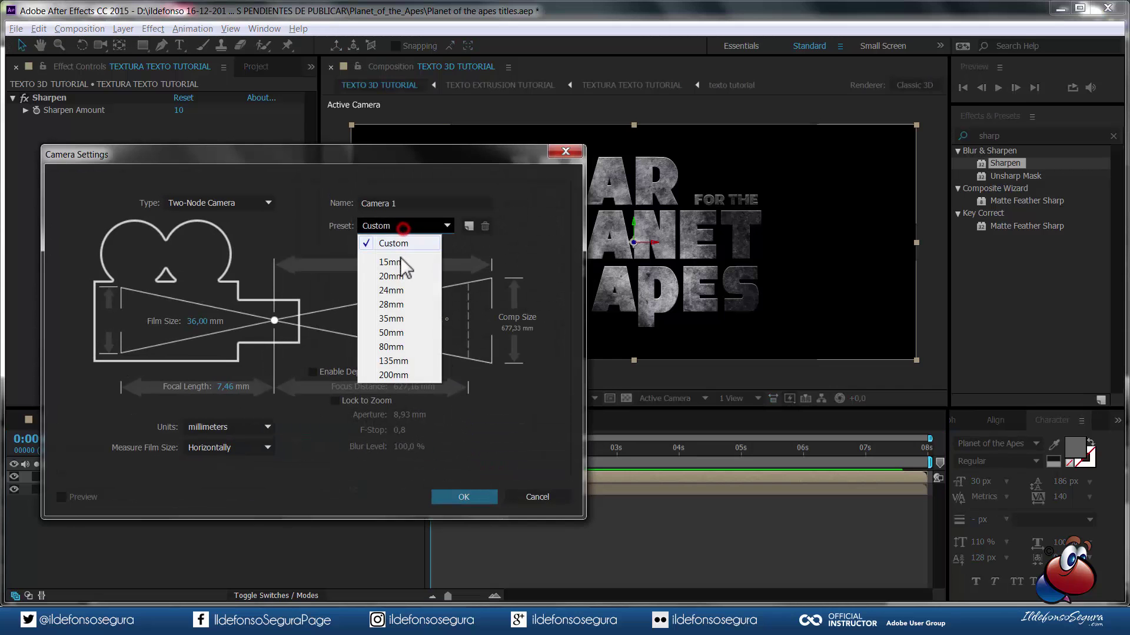
pyautogui.click(401, 317)
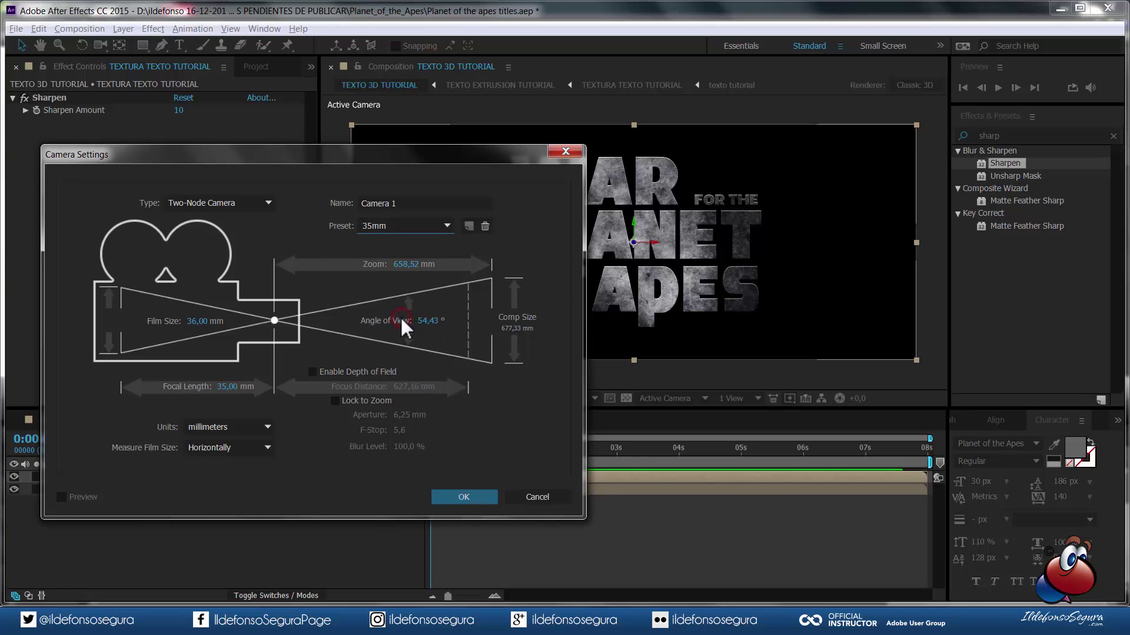
pyautogui.click(471, 497)
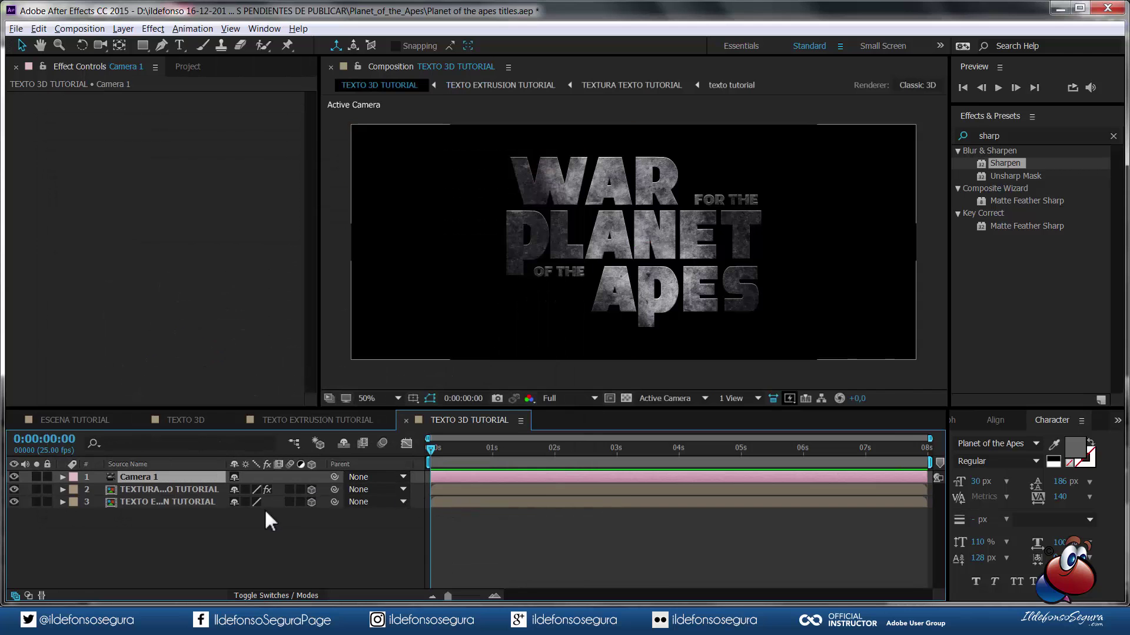
# - Create an adjustment layer, place it just below the camera and rename it controles
pyautogui.rightClick(217, 535)
pyautogui.click(280, 417)
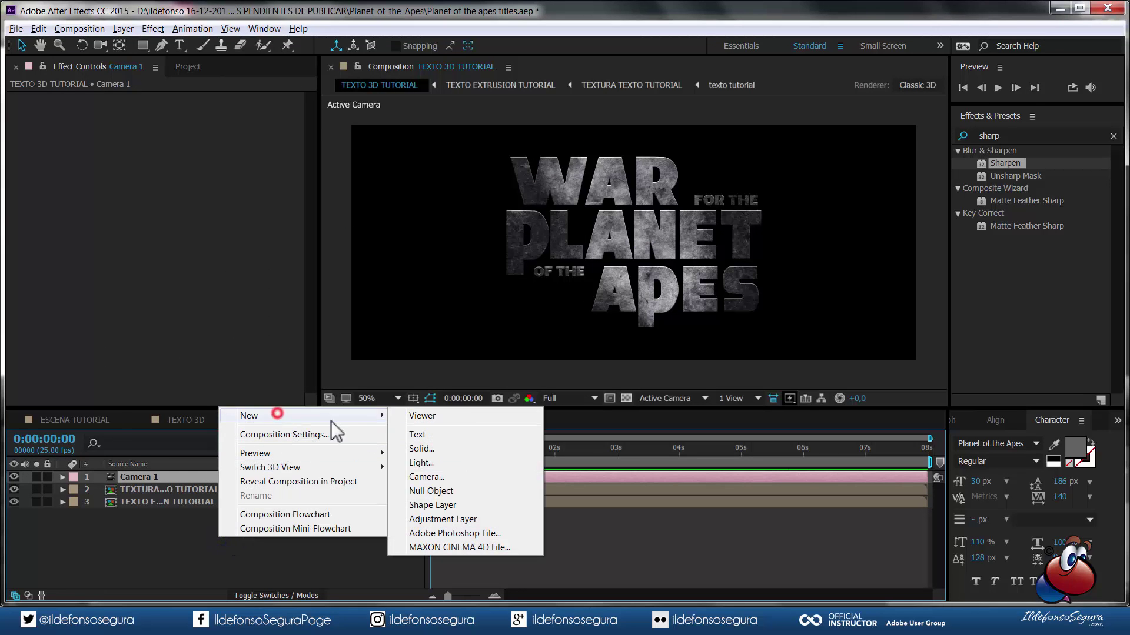
pyautogui.click(453, 519)
pyautogui.moveTo(185, 478); pyautogui.dragTo(185, 492)
pyautogui.press('Return')
pyautogui.write('contro')
pyautogui.press('Return')
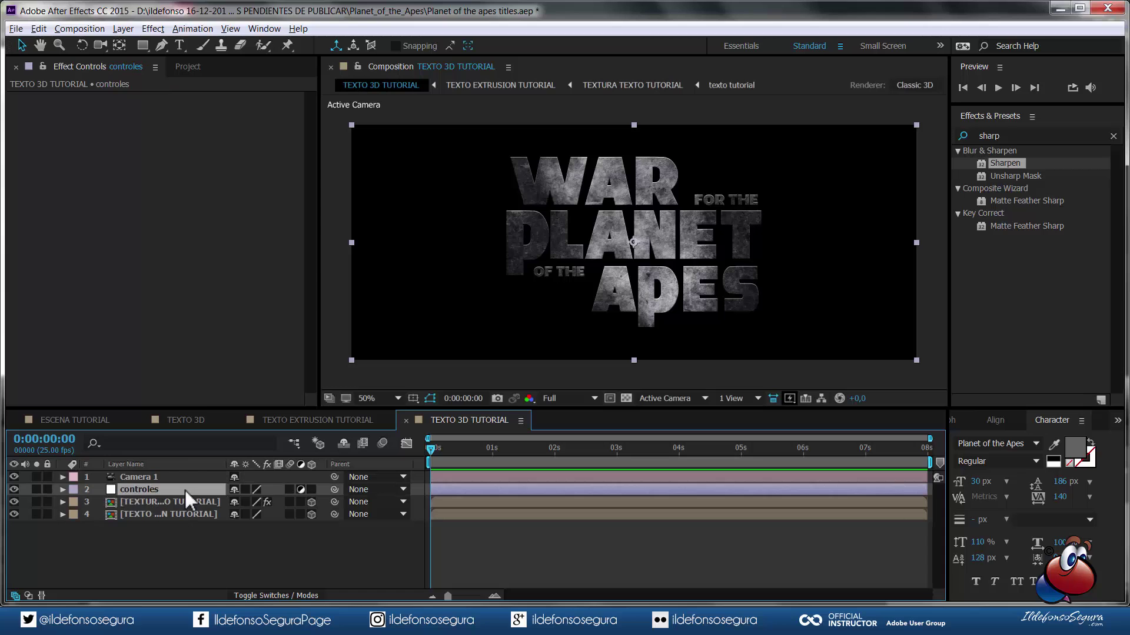
# - Add a Slider Control and an Angle Control to the controles layer and set the slider to 3
pyautogui.rightClick(220, 239)
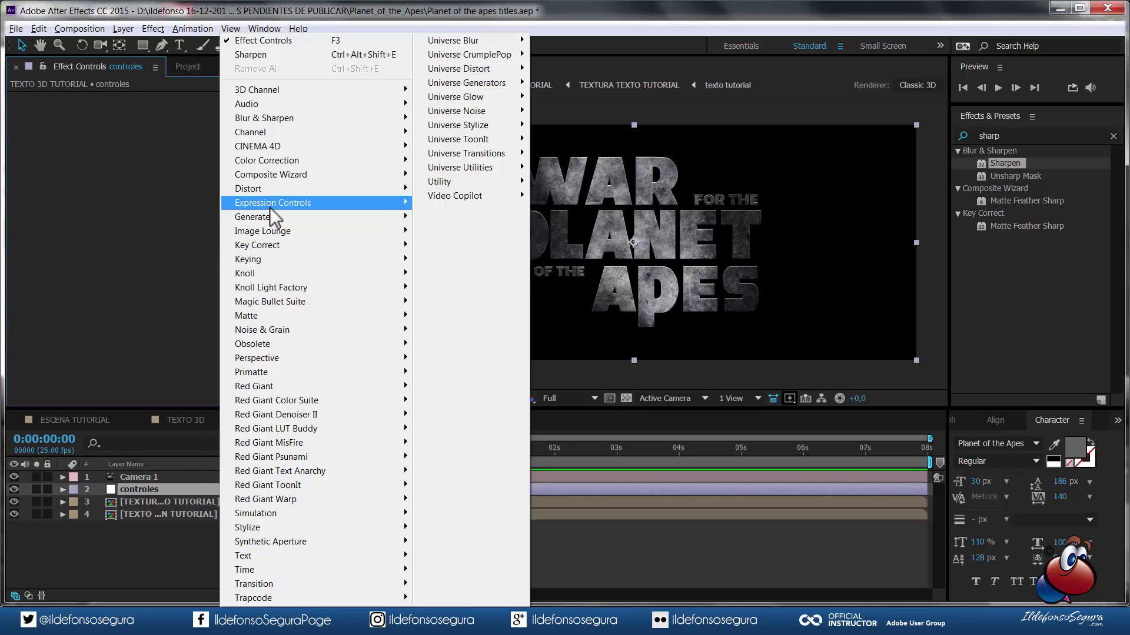
pyautogui.moveTo(281, 204)
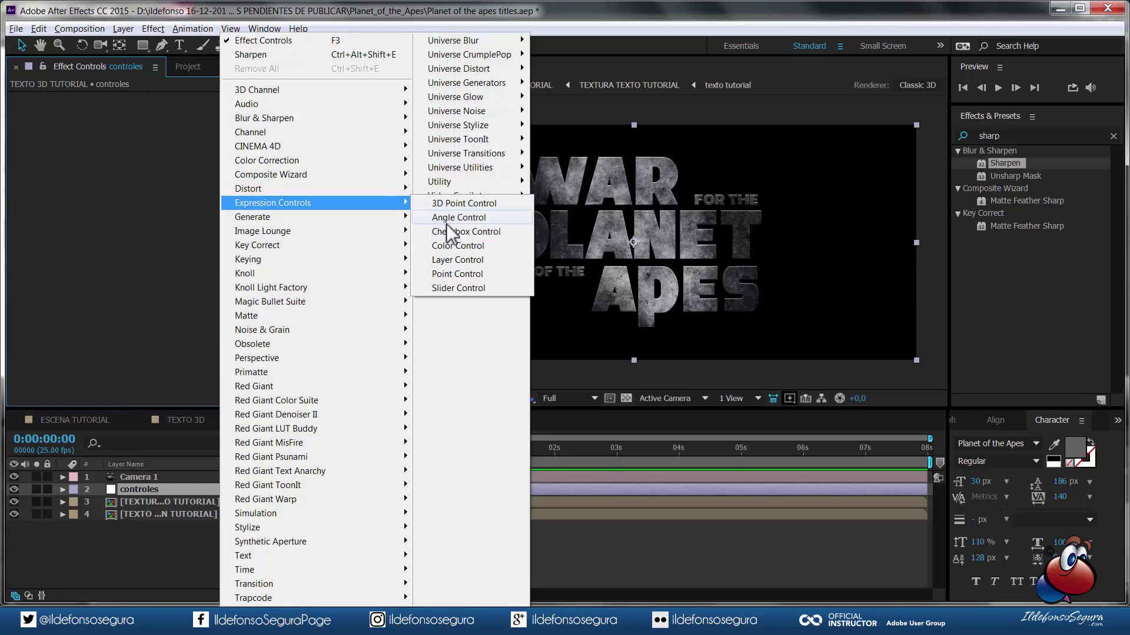
pyautogui.click(450, 288)
pyautogui.rightClick(190, 217)
pyautogui.moveTo(253, 217)
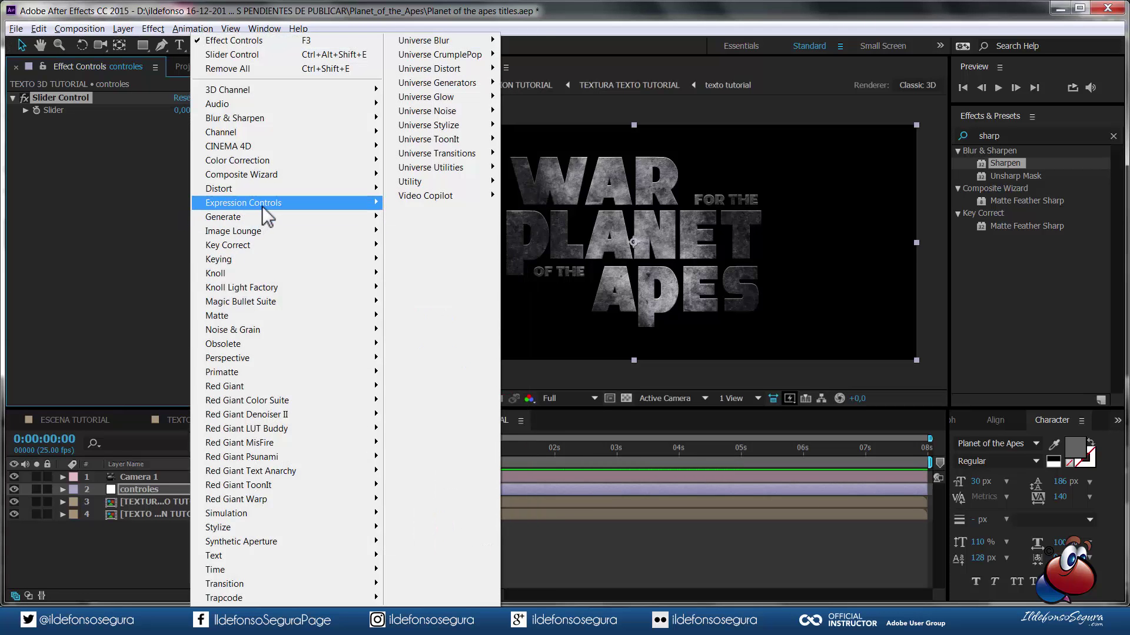
pyautogui.click(446, 217)
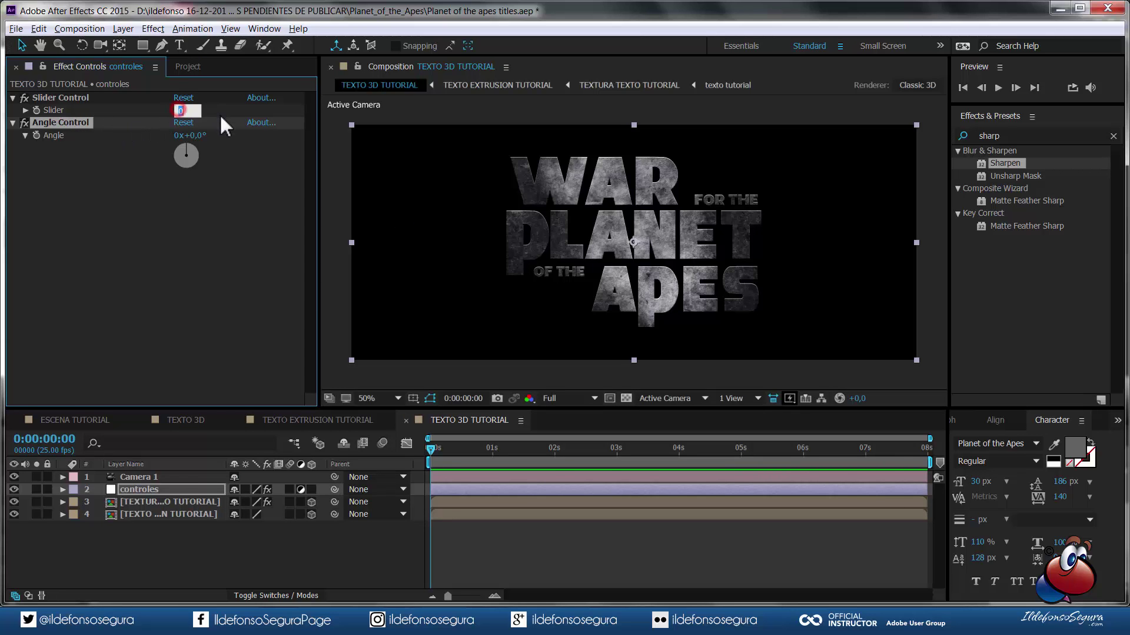
pyautogui.write('3')
pyautogui.press('Return')
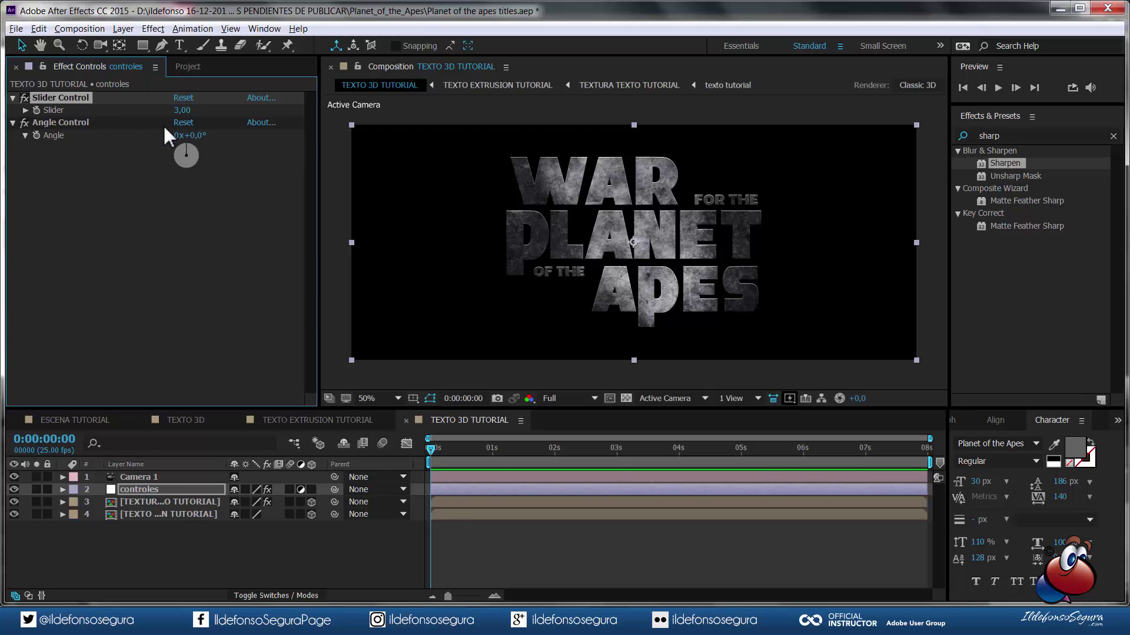
# - Save the project and apply Brightness & Contrast with Brightness 100 to the TEXTO EXTRUSION TUTORIAL layer
pyautogui.click(147, 511)
pyautogui.hotkey('ctrl', 's')
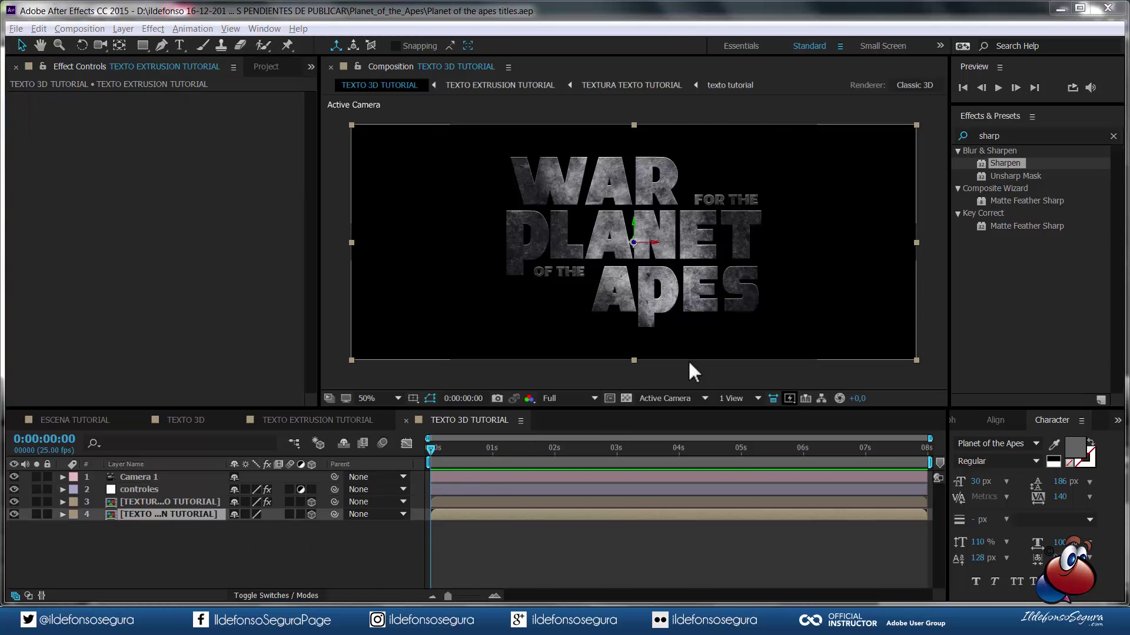
pyautogui.click(1011, 135)
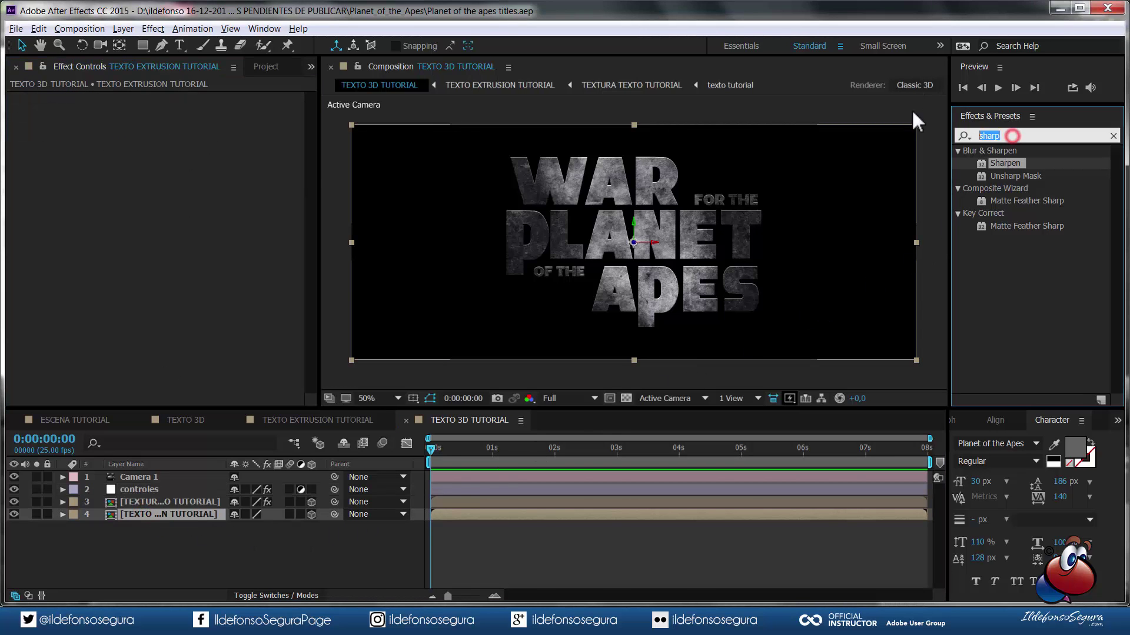
pyautogui.write('Brightness & Contrast')
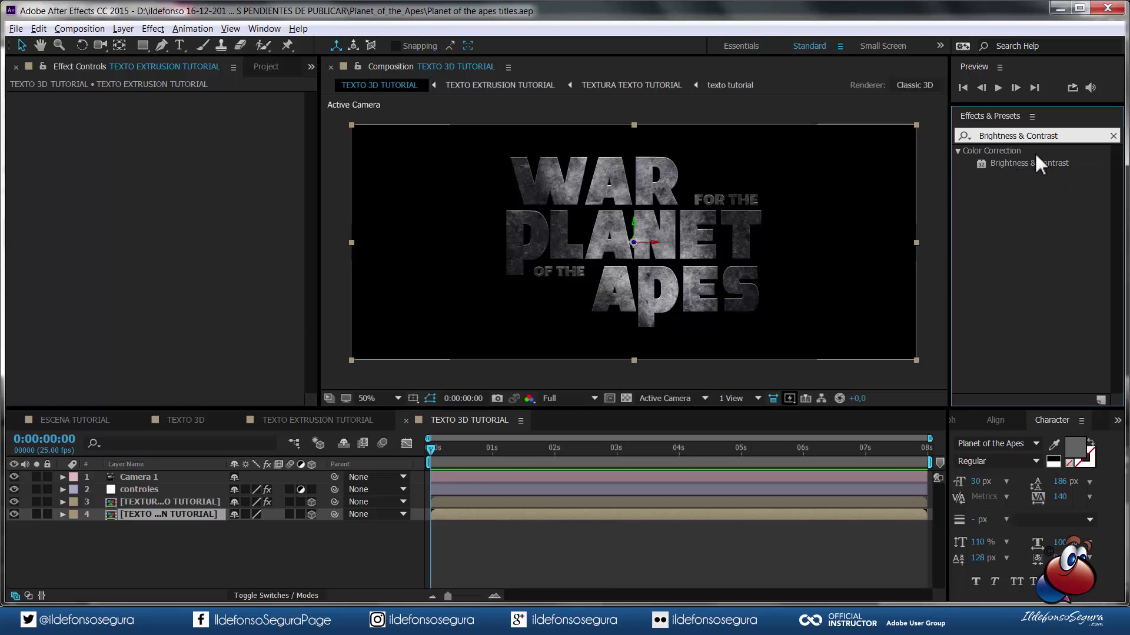
pyautogui.moveTo(1029, 163); pyautogui.dragTo(125, 194)
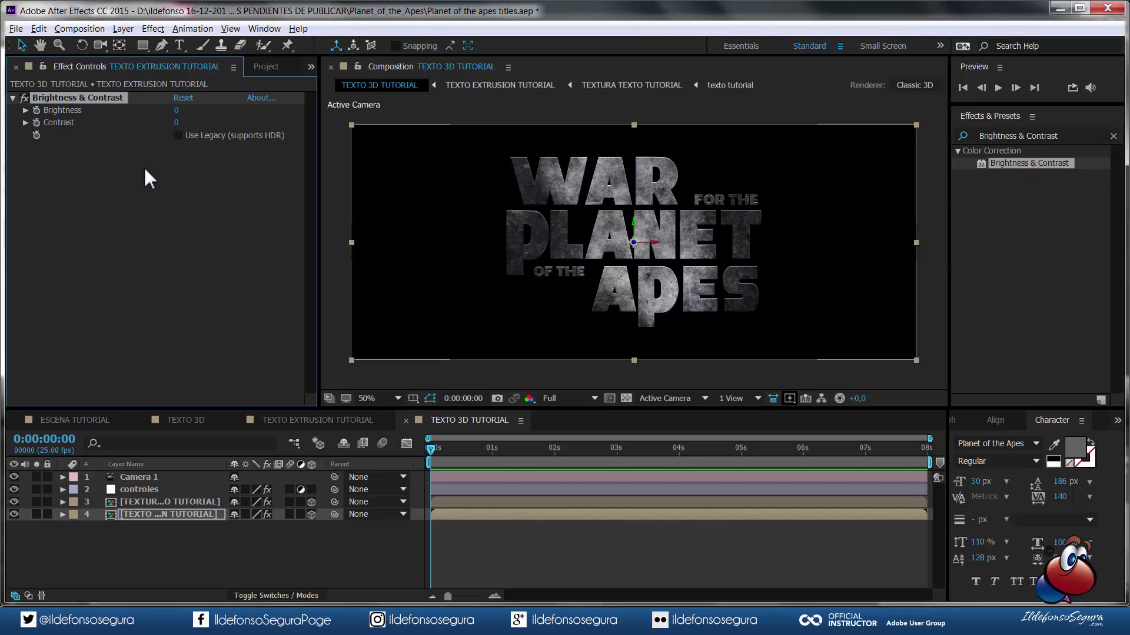
pyautogui.click(175, 110)
pyautogui.write('100')
pyautogui.press('Return')
# - Compare the extrusion layer with and without Brightness & Contrast while the texture layer is temporarily hidden
pyautogui.click(14, 501)
pyautogui.click(22, 96)
pyautogui.click(21, 96)
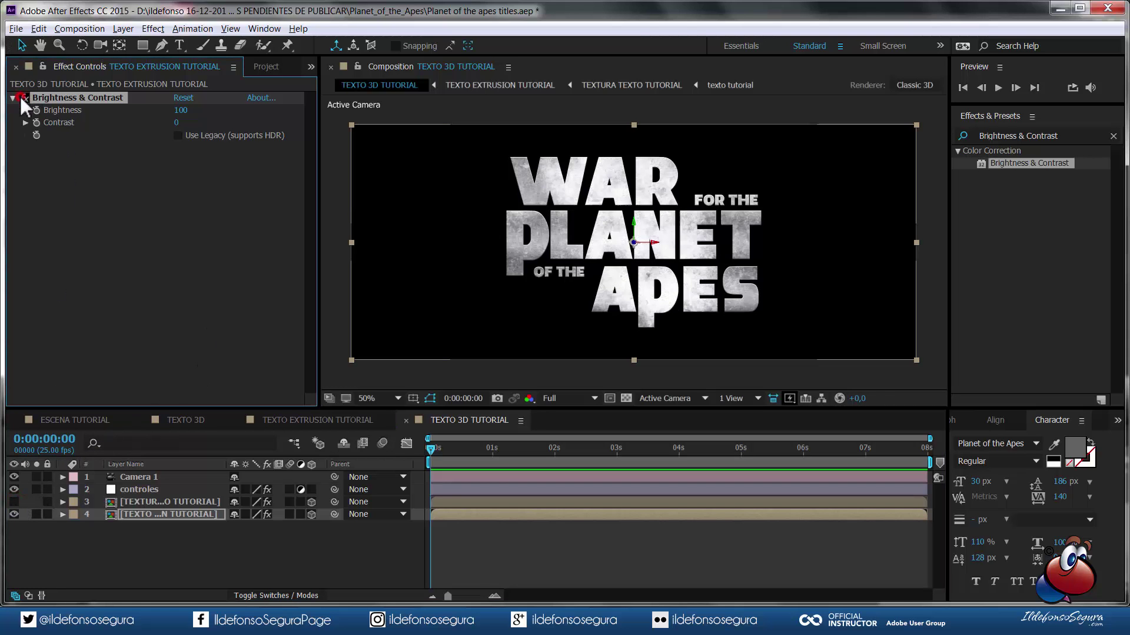
pyautogui.click(14, 500)
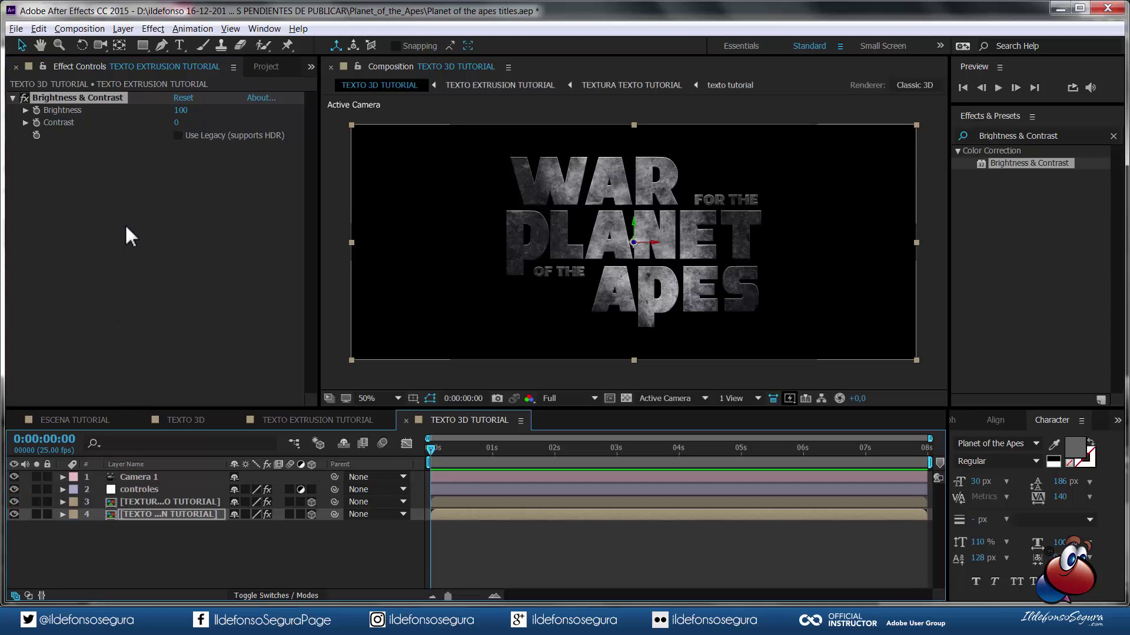
# - Apply the Bevel Alpha effect to the TEXTO EXTRUSION TUTORIAL layer
pyautogui.moveTo(1034, 149); pyautogui.dragTo(958, 149)
pyautogui.click(1021, 135)
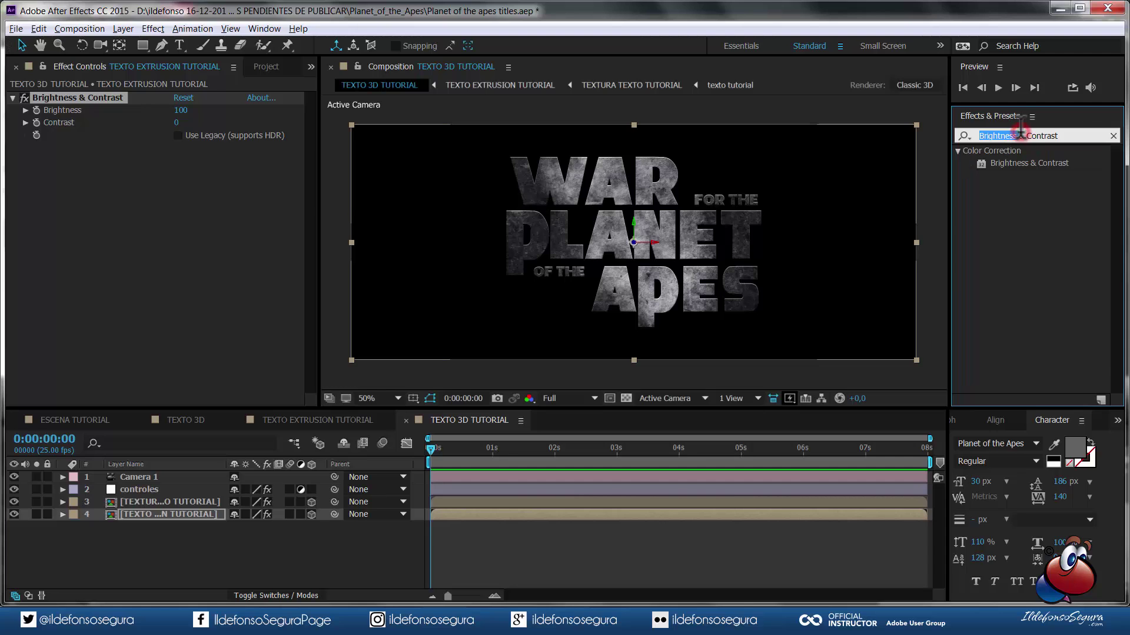
pyautogui.doubleClick(1066, 137)
pyautogui.write('beve')
pyautogui.moveTo(1001, 163); pyautogui.dragTo(105, 175)
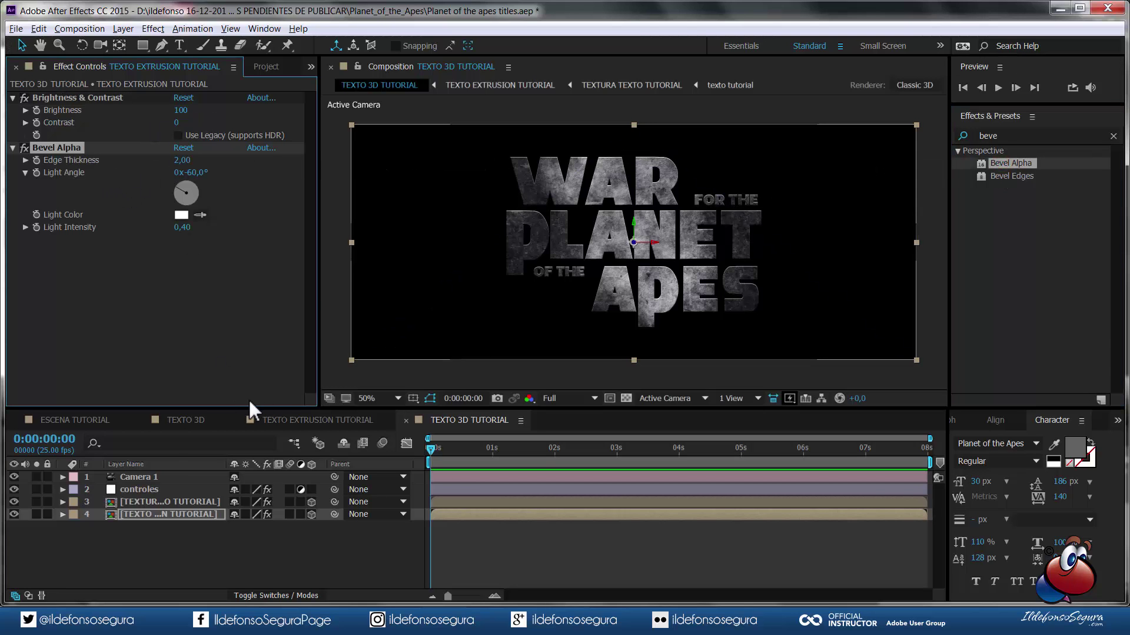
# - Lock the effect controls on the controles layer and link the extrusion layer's Bevel Alpha Light Angle to its Angle Control by expression
pyautogui.click(146, 492)
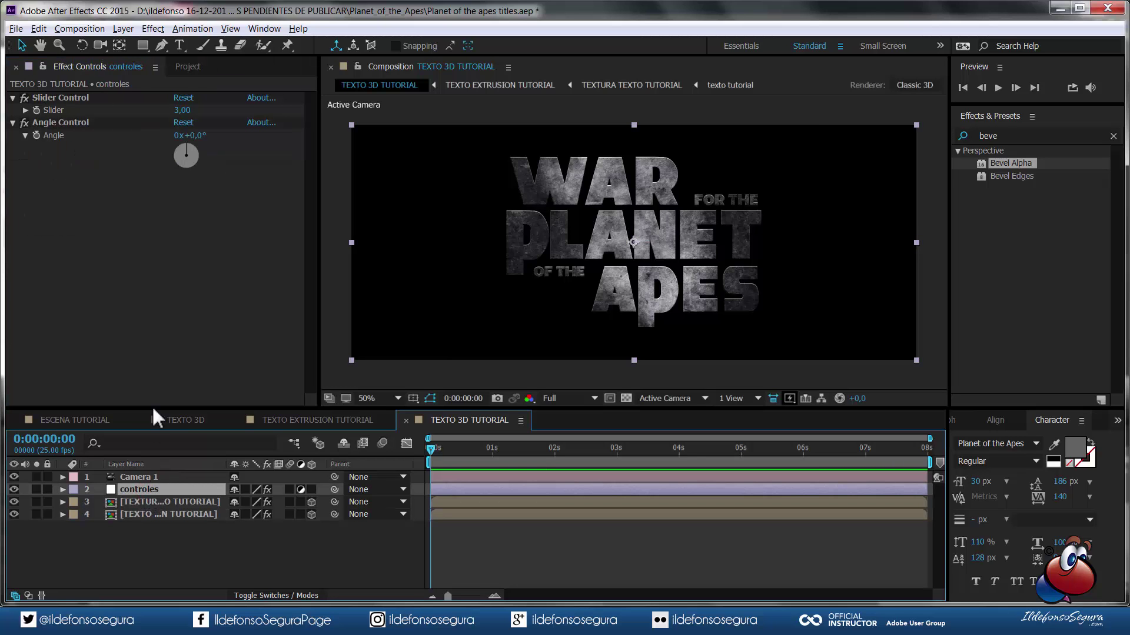
pyautogui.click(41, 65)
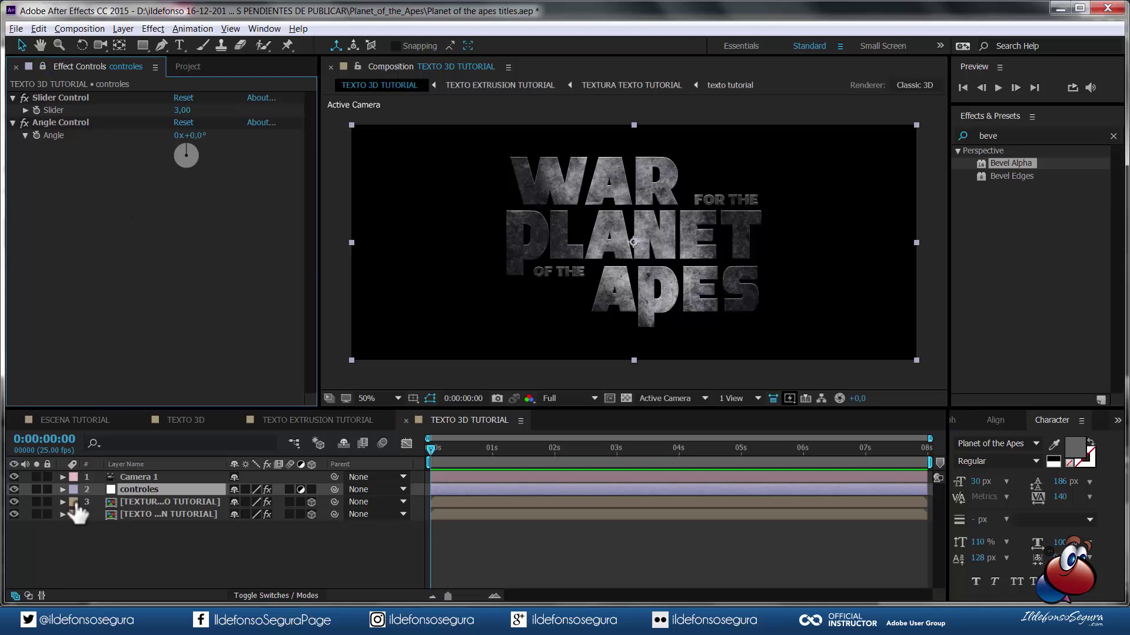
pyautogui.click(122, 513)
pyautogui.click(63, 514)
pyautogui.click(74, 528)
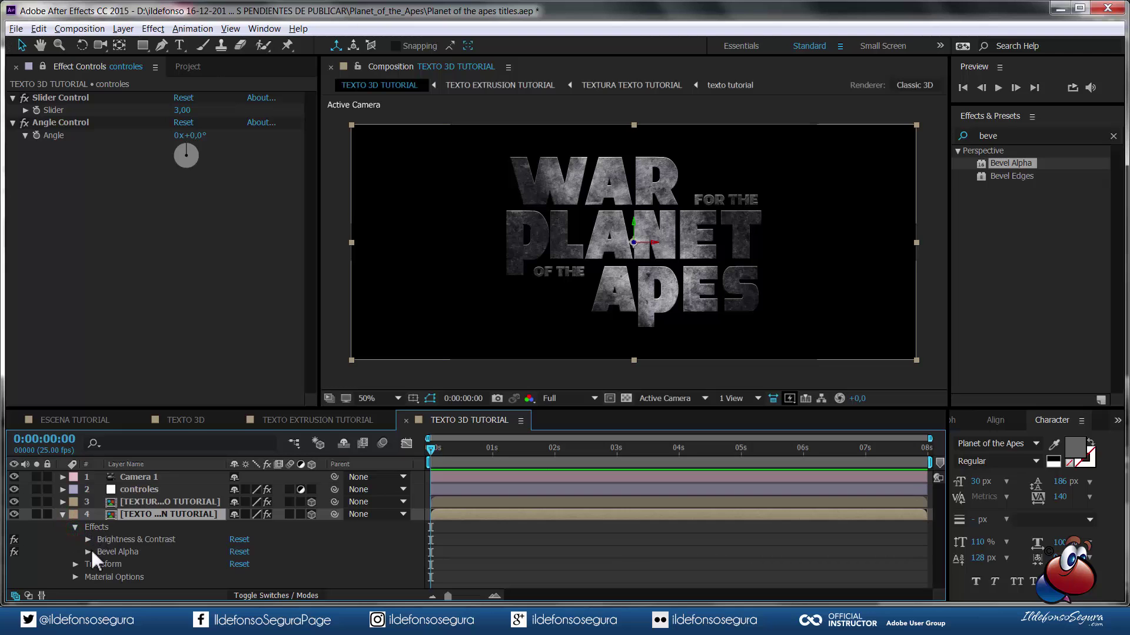
pyautogui.click(88, 551)
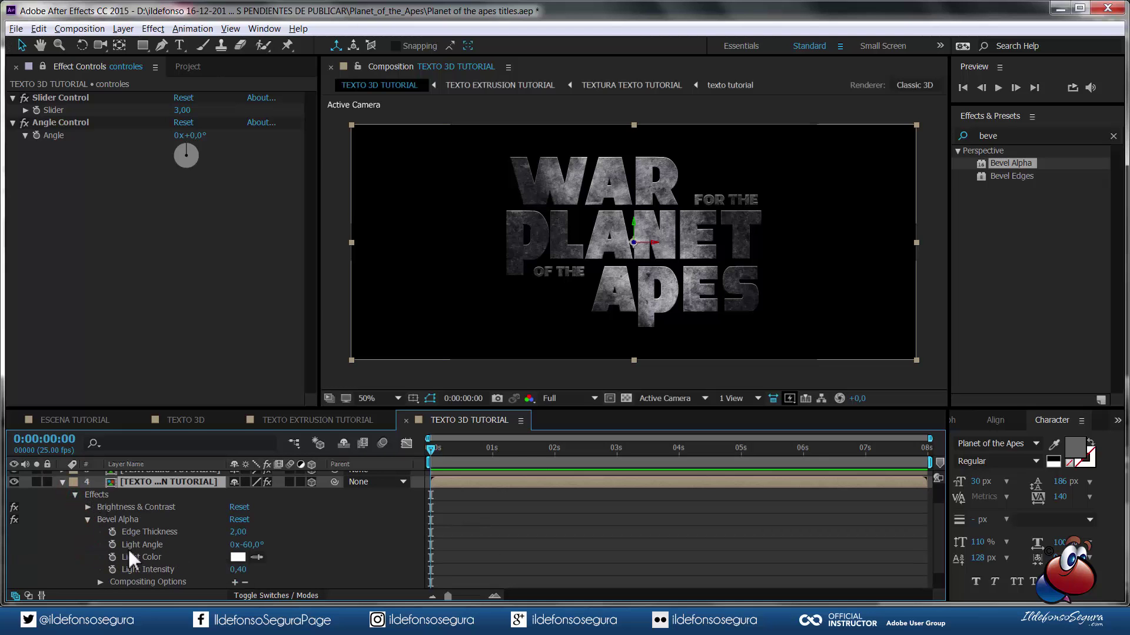
pyautogui.keyDown('alt'); pyautogui.click(112, 545); pyautogui.keyUp('alt')
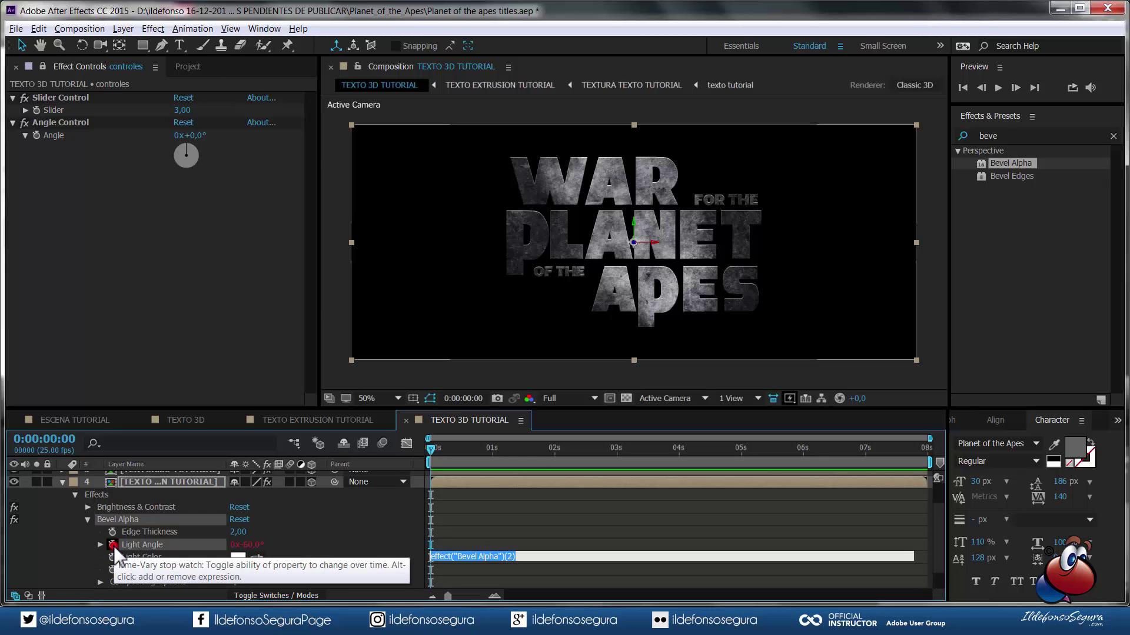
pyautogui.moveTo(271, 557); pyautogui.dragTo(53, 136)
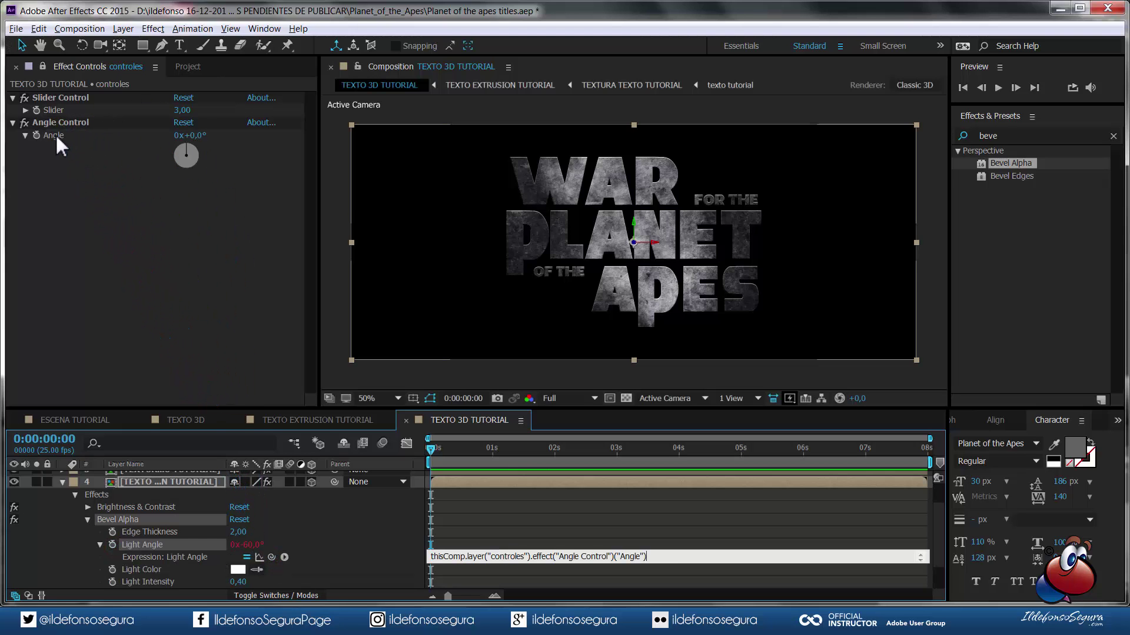
# - Confirm the Light Angle expression, collapse Bevel Alpha, and enable an expression on the TEXTO EXTRUSION TUTORIAL layer's Position
pyautogui.click(186, 556)
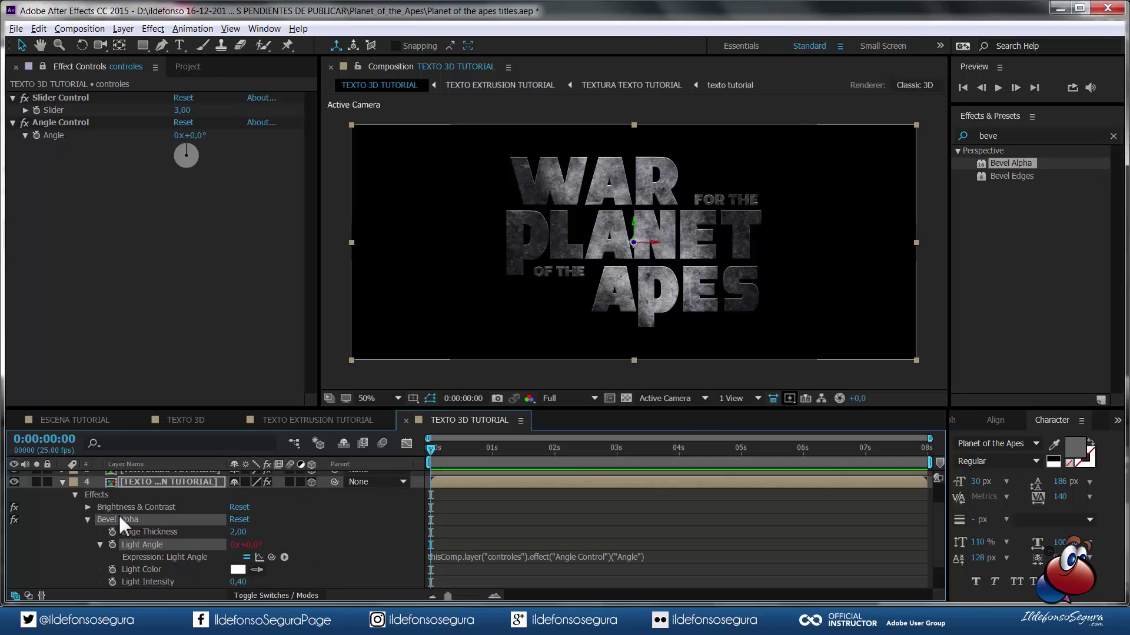
pyautogui.click(88, 519)
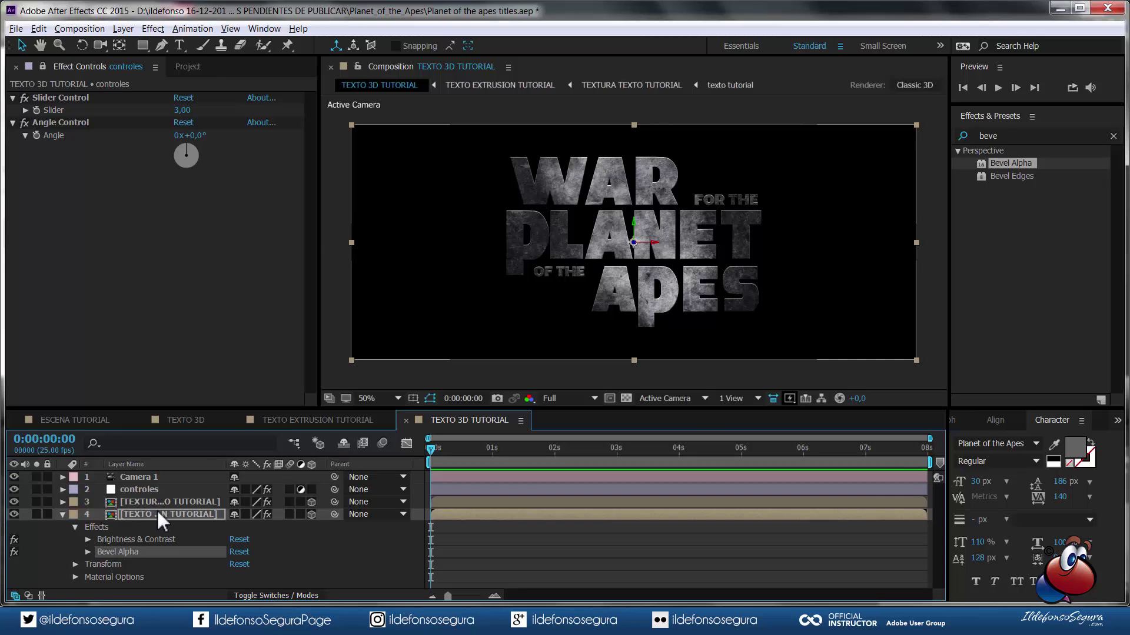
pyautogui.click(156, 510)
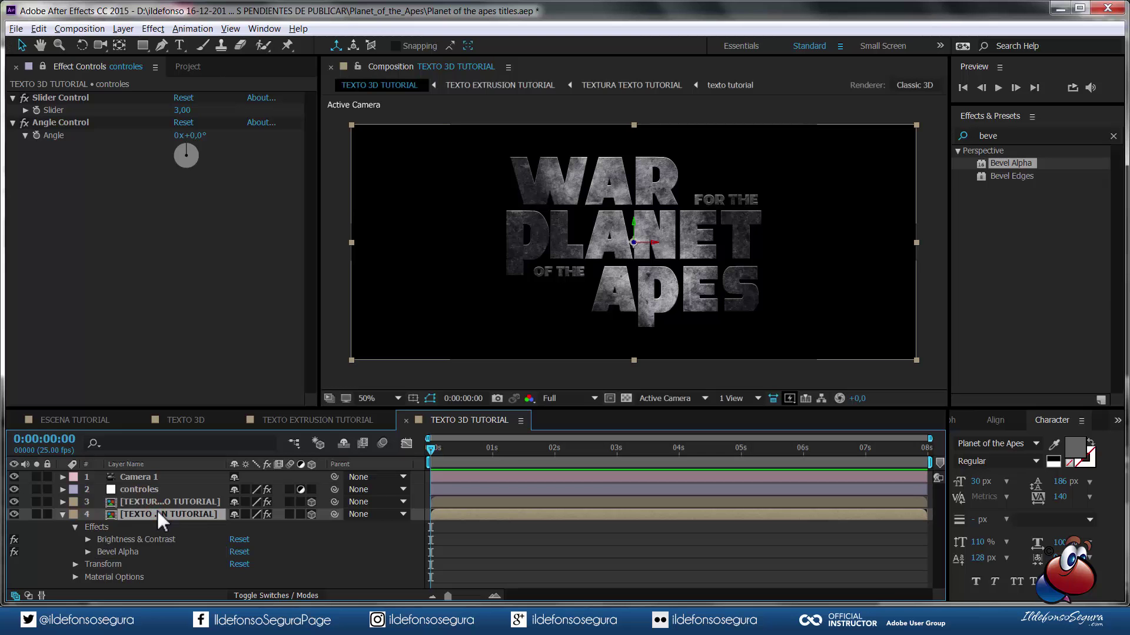
pyautogui.press('p')
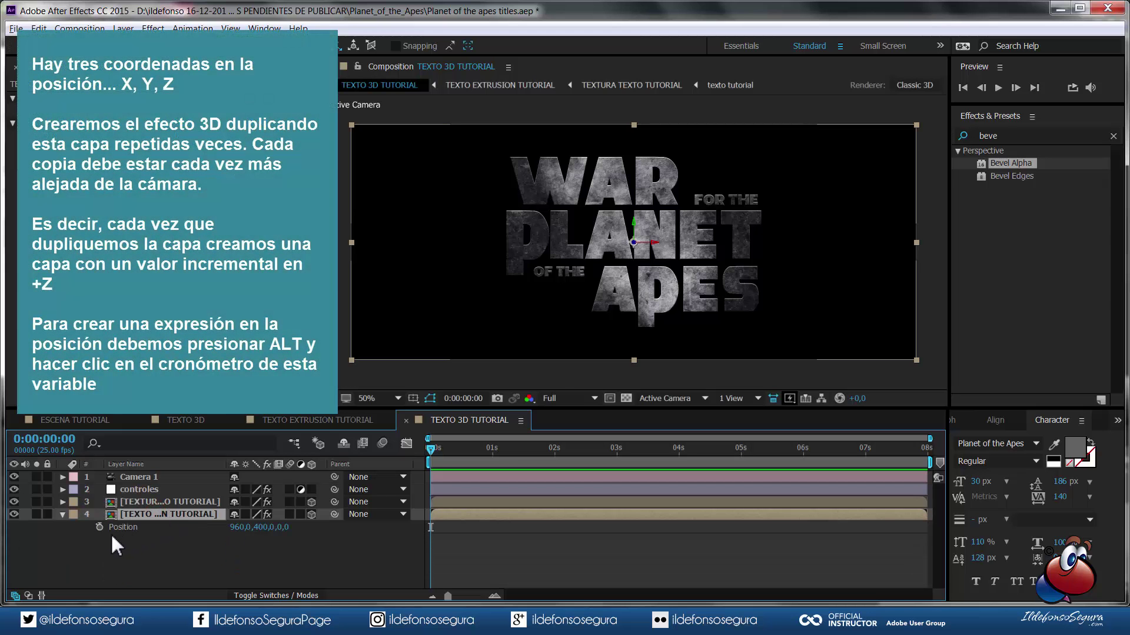
pyautogui.keyDown('alt'); pyautogui.click(100, 527); pyautogui.keyUp('alt')
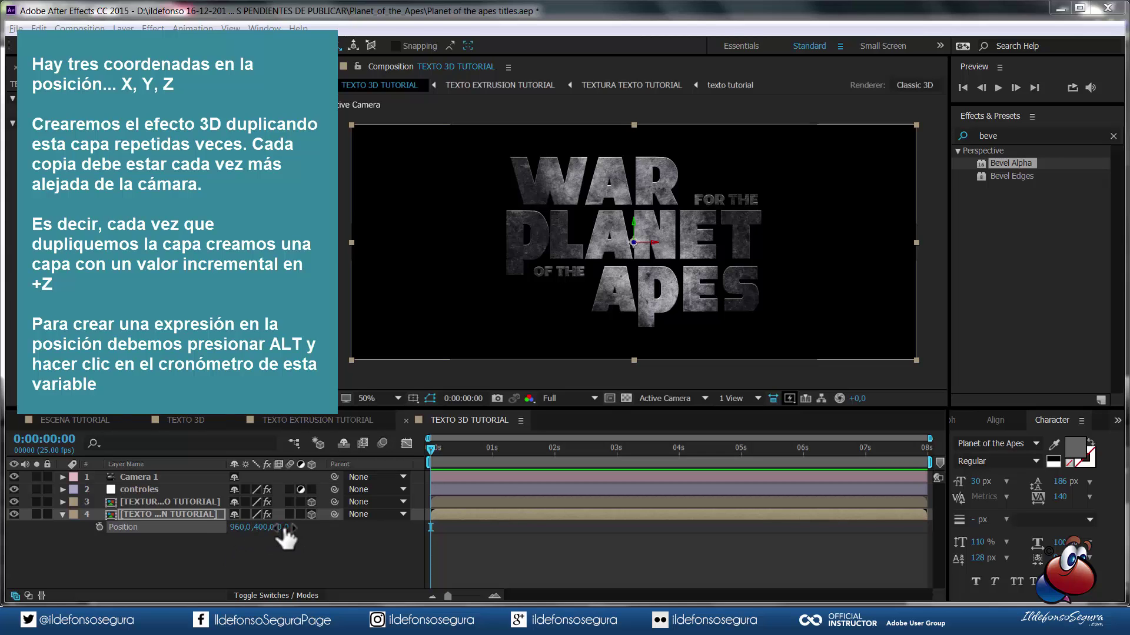
pyautogui.keyDown('alt'); pyautogui.click(99, 527); pyautogui.keyUp('alt')
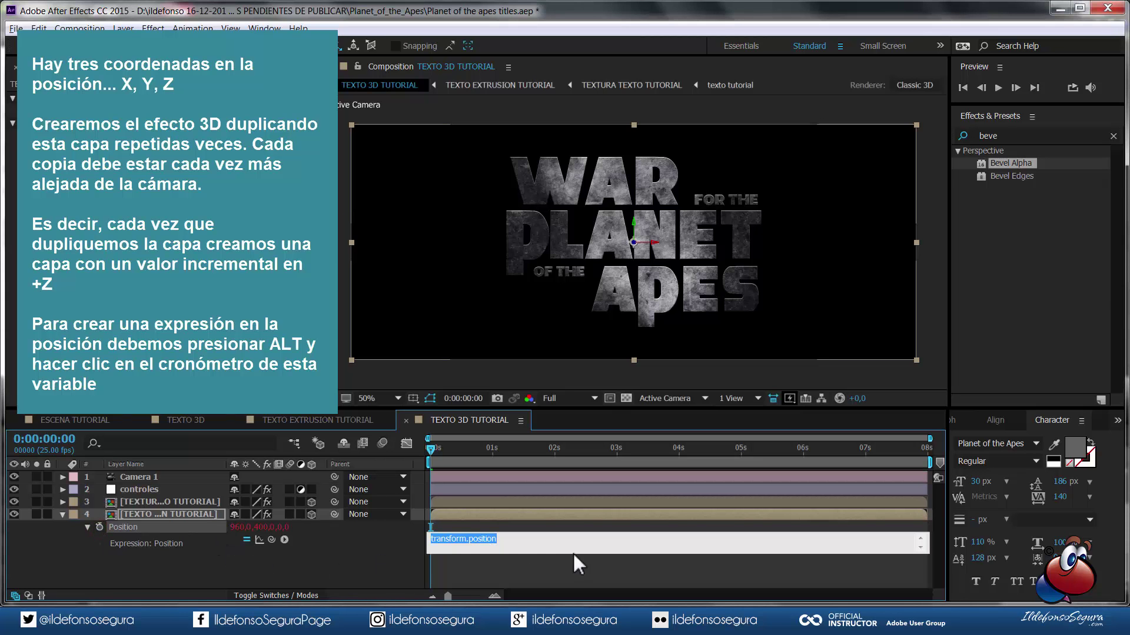
# - Write the Position expression x=value[0];y=value[1];z=thisComp.layer("controles").effect("Slider Control")("Slider")*index; followed by [x,y,z] on a new line, linking the Slider by pick whip
pyautogui.write('x=')
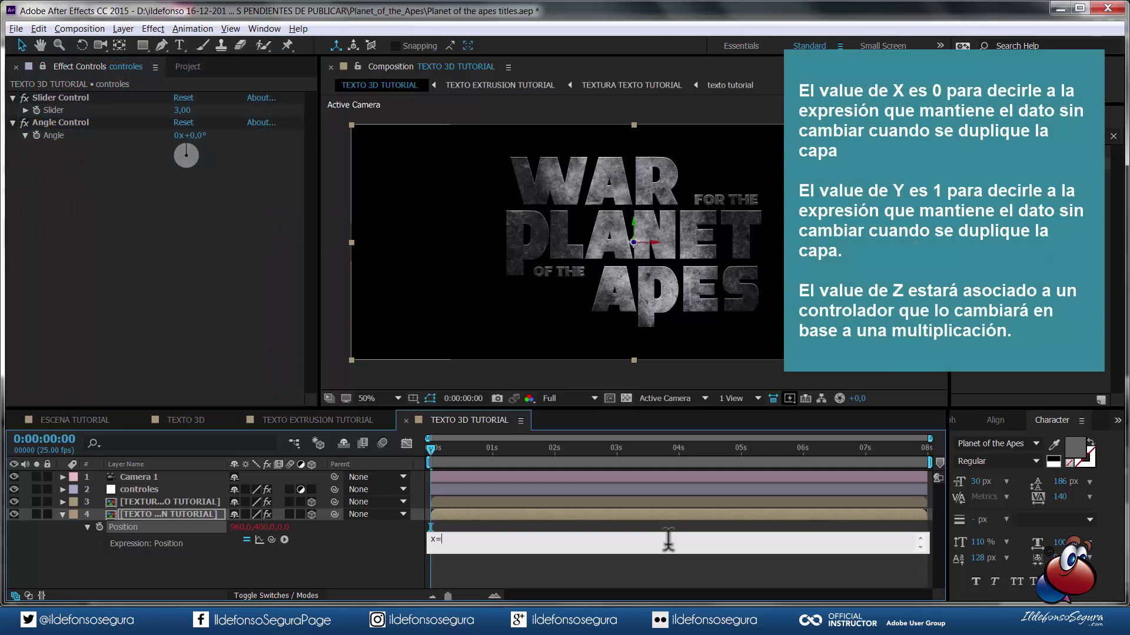
pyautogui.write('value[0];y=value[1];z=')
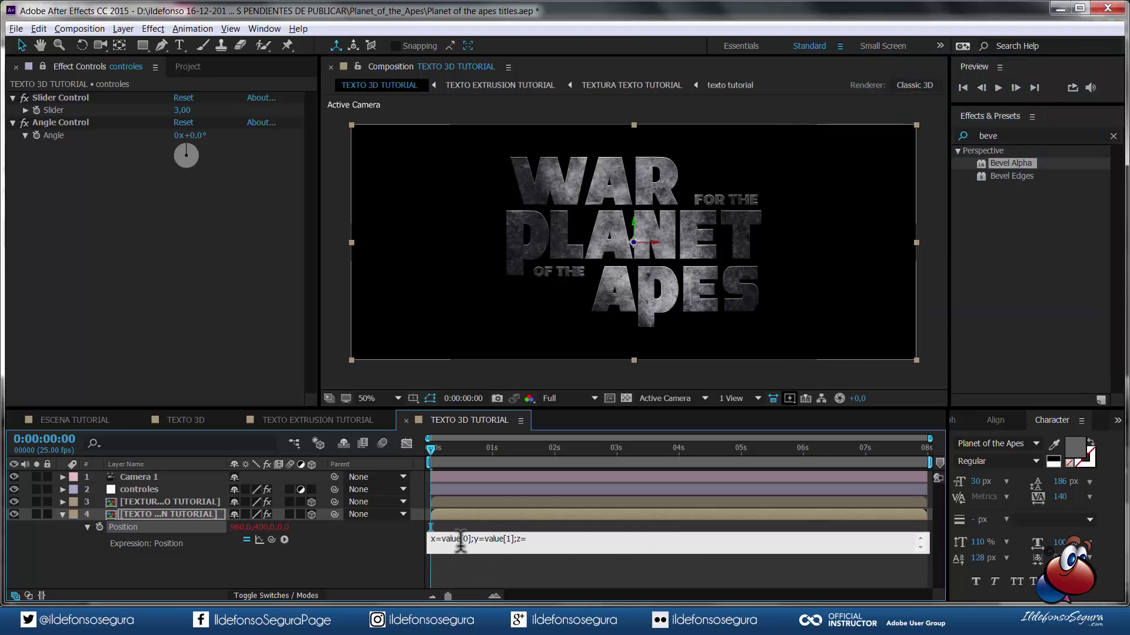
pyautogui.moveTo(271, 540); pyautogui.dragTo(68, 108)
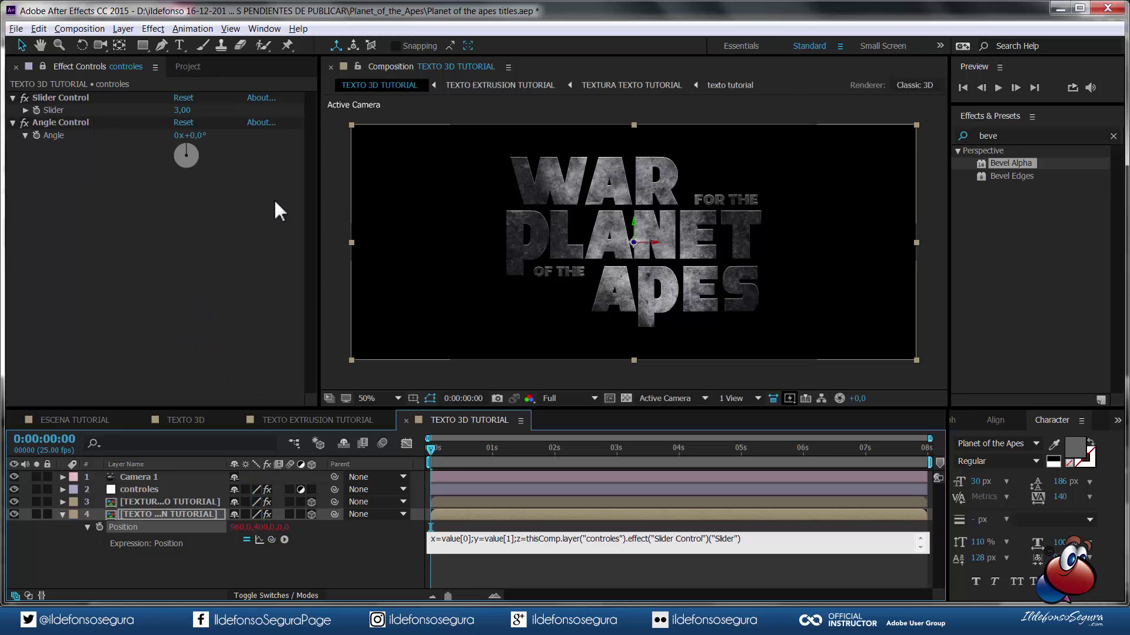
pyautogui.write('*index;')
pyautogui.press('Return')
pyautogui.write('[x,y,z]')
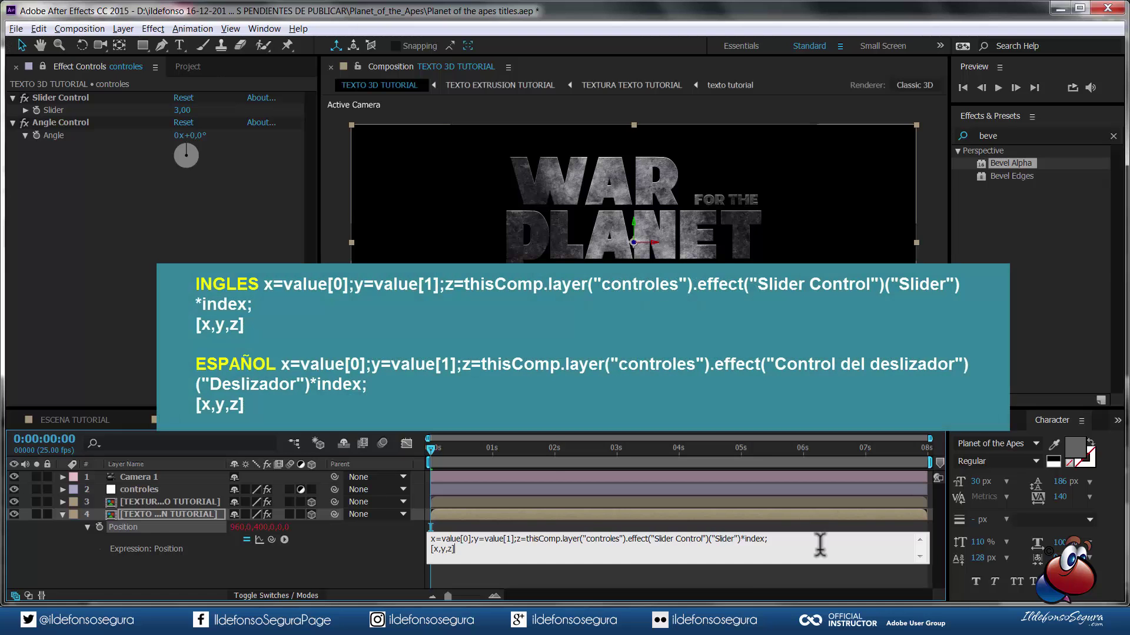
pyautogui.click(556, 620)
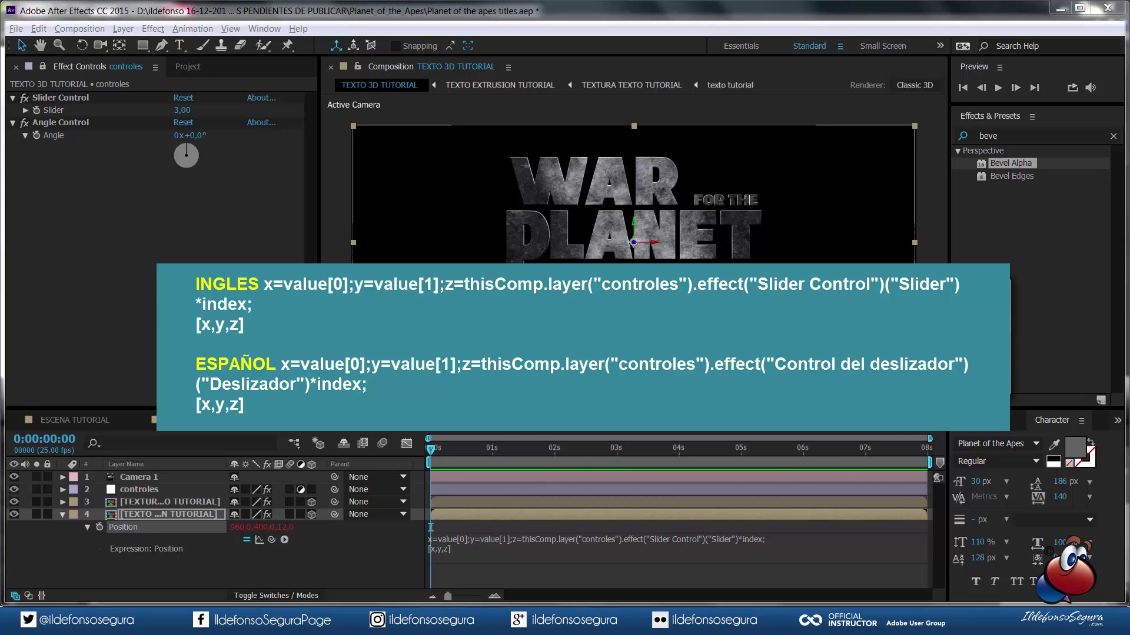
pyautogui.click(656, 548)
pyautogui.click(645, 513)
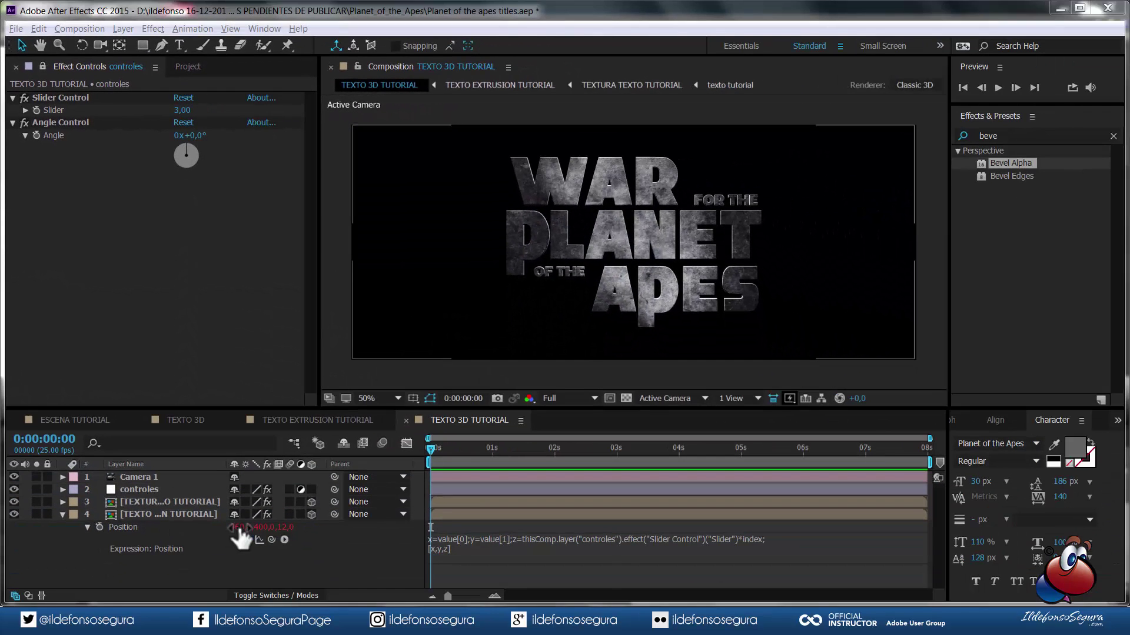
# - Duplicate the TEXTO EXTRUSION TUTORIAL layer repeatedly until the copies fill layers 4 to 32
pyautogui.click(170, 513)
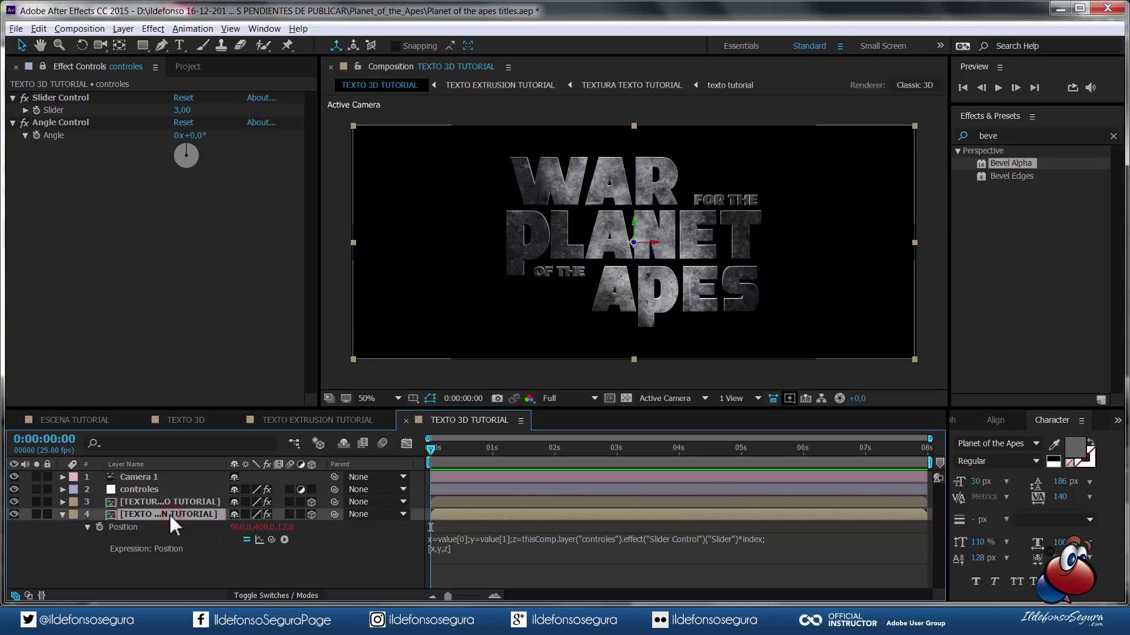
pyautogui.hotkey('ctrl', 'd')
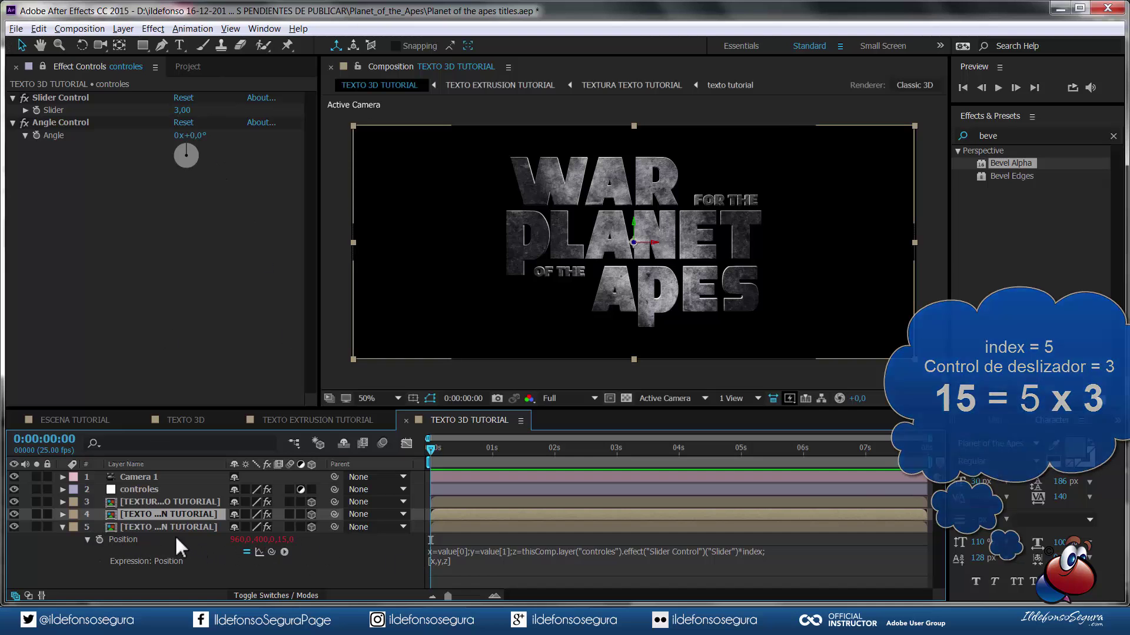
pyautogui.click(154, 526)
pyautogui.hotkey('ctrl', 'd')
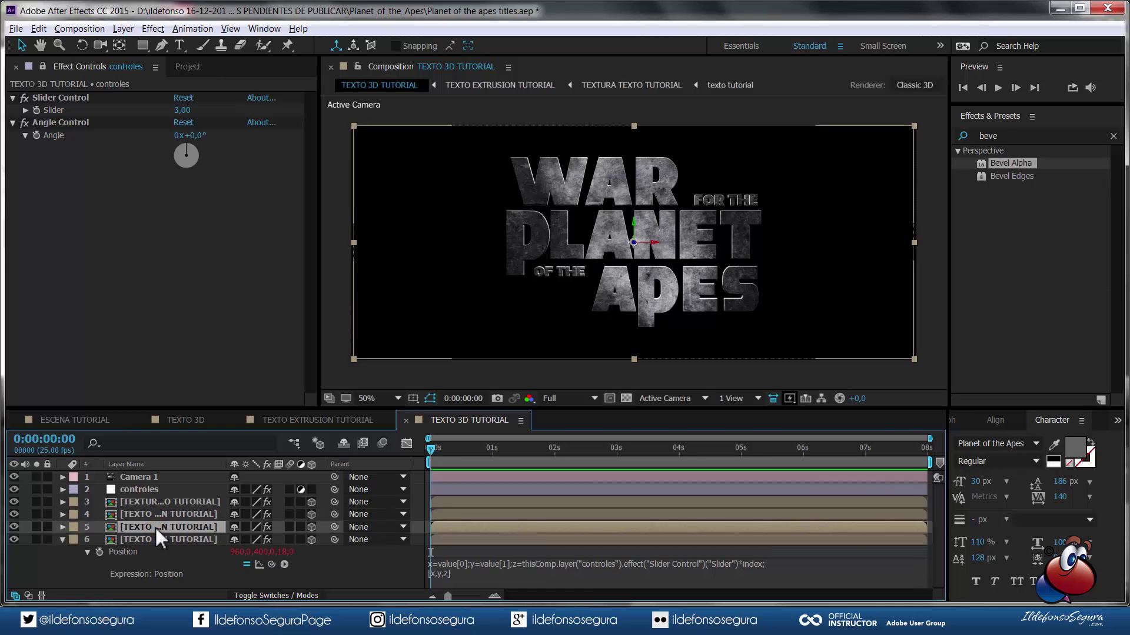
pyautogui.hotkey('ctrl', 'd')
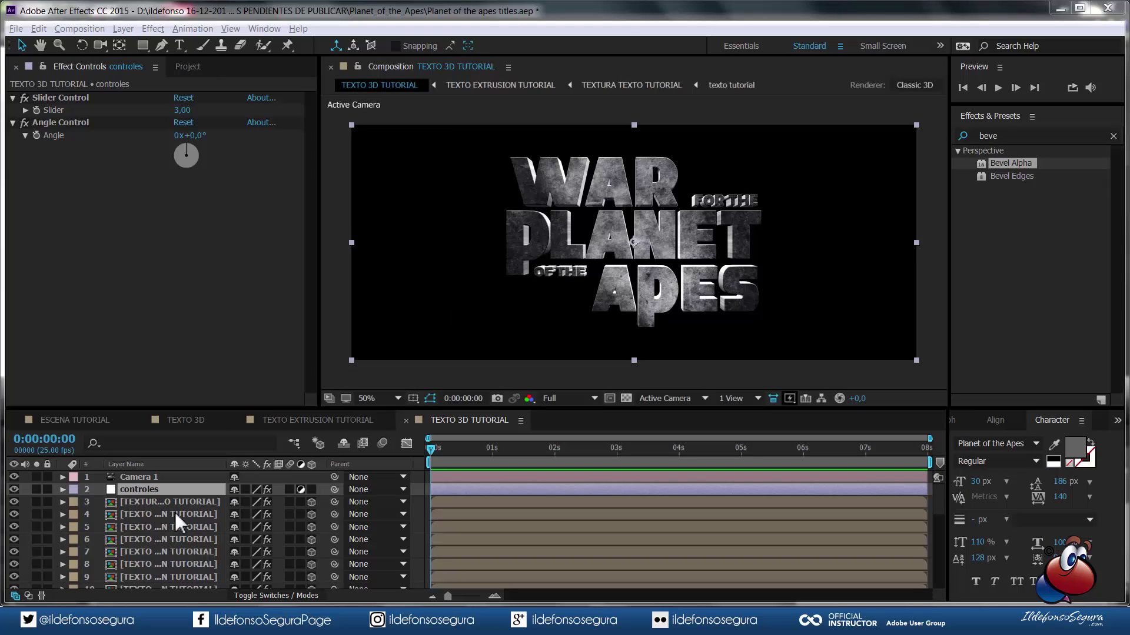
# - Mark all TEXTO EXTRUSION TUTORIAL layers from 4 to 32 as shy and hide the shy layers in the timeline
pyautogui.click(157, 512)
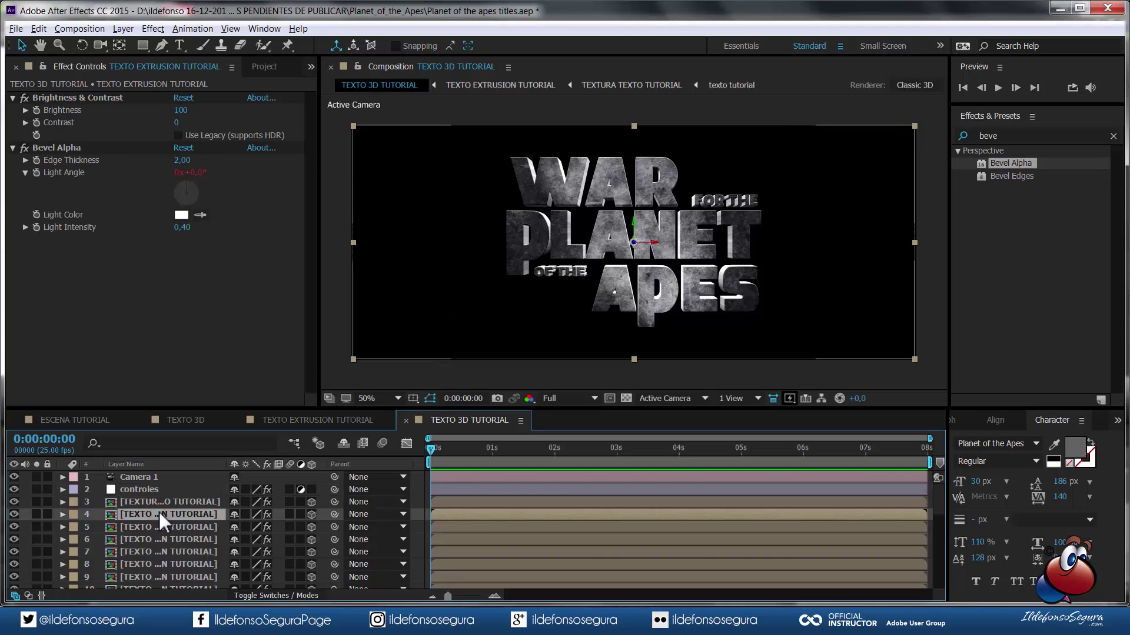
pyautogui.scroll(-1, 158, 511)
pyautogui.scroll(-7, 162, 513)
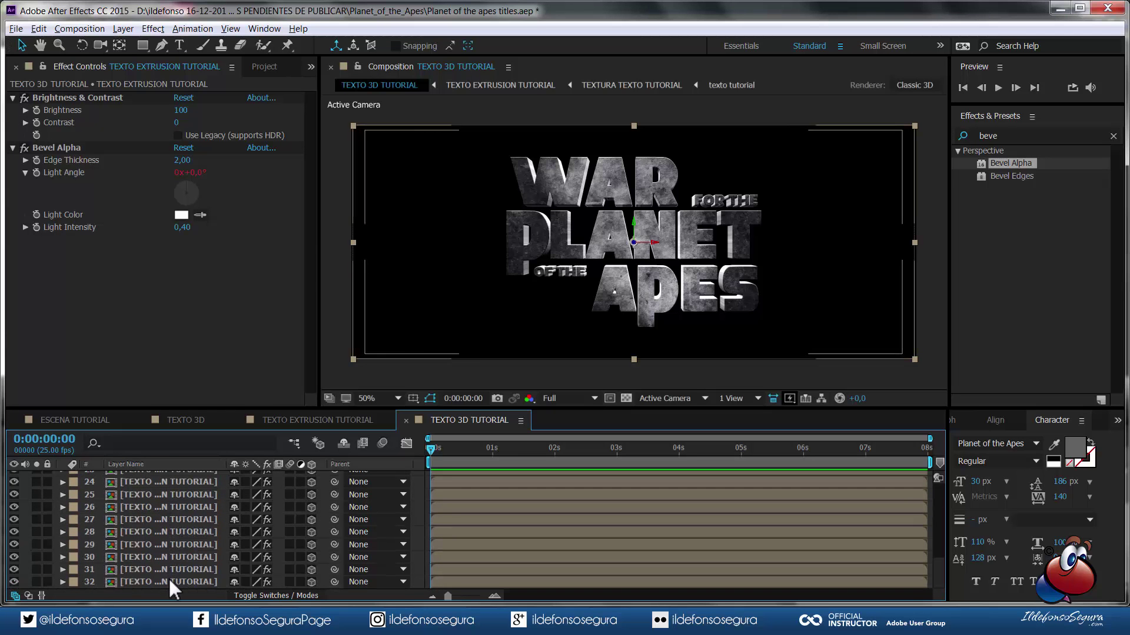
pyautogui.keyDown('shift'); pyautogui.click(168, 578); pyautogui.keyUp('shift')
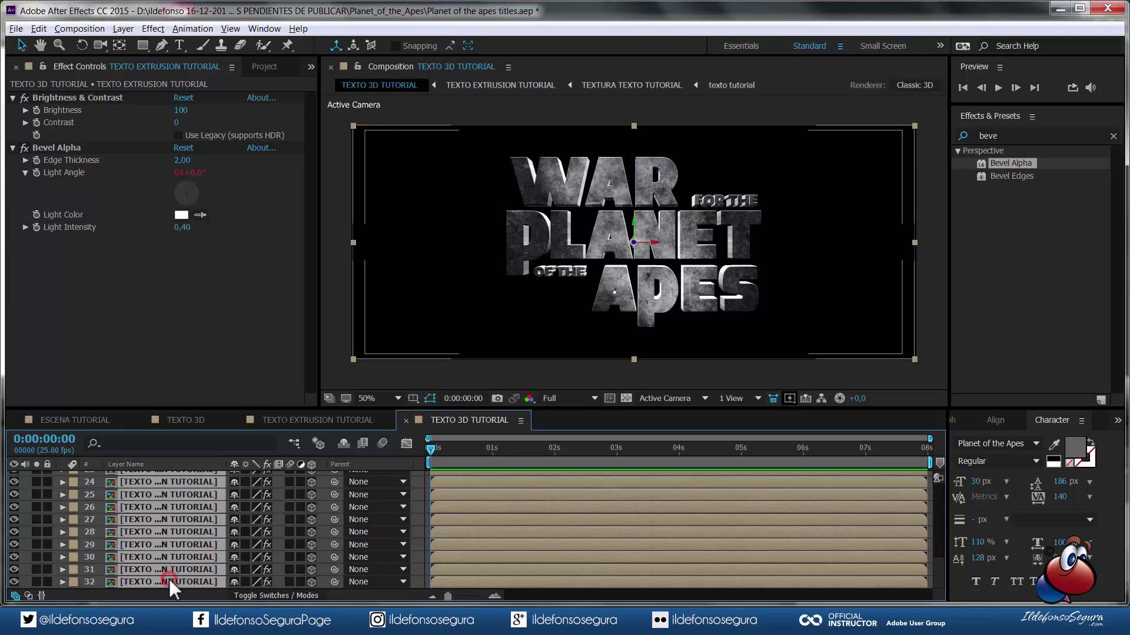
pyautogui.click(235, 582)
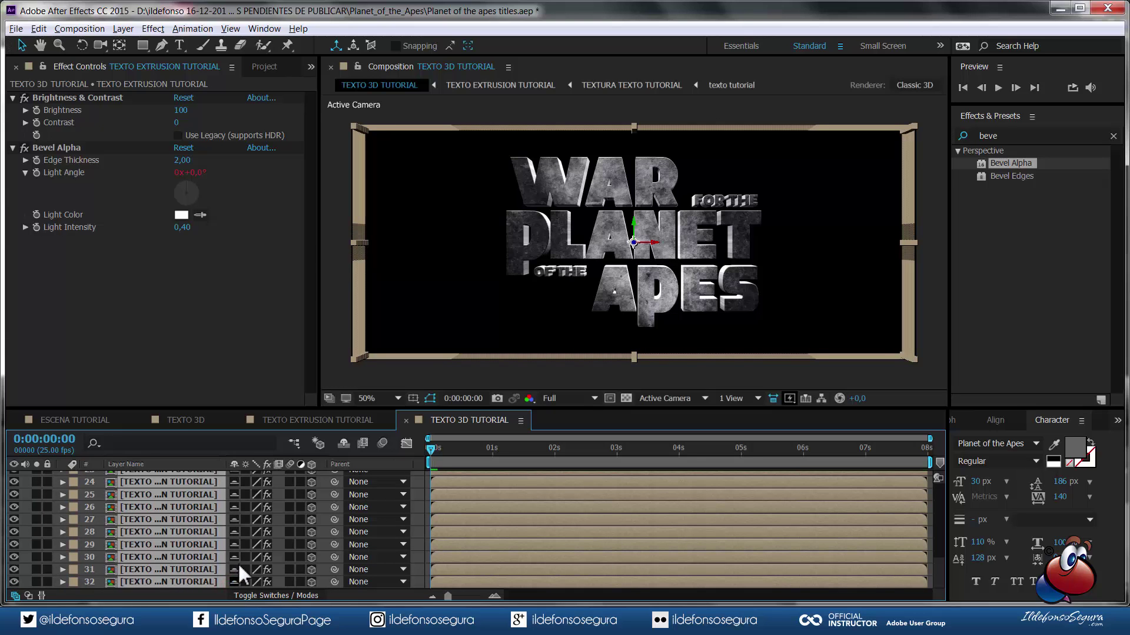
pyautogui.scroll(8, 233, 526)
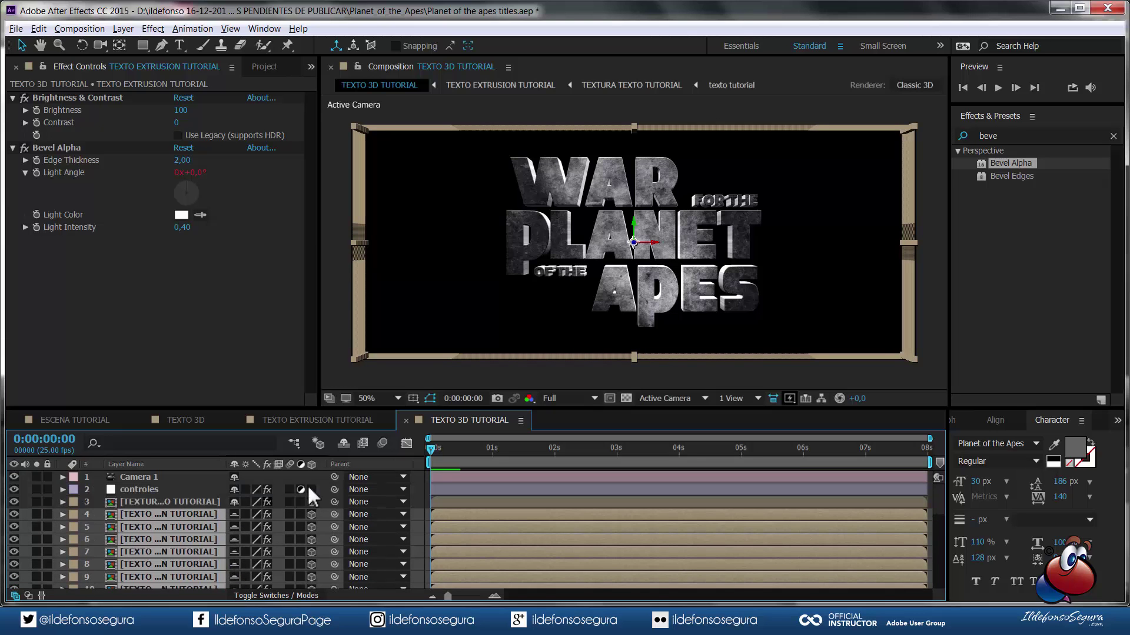
pyautogui.click(341, 442)
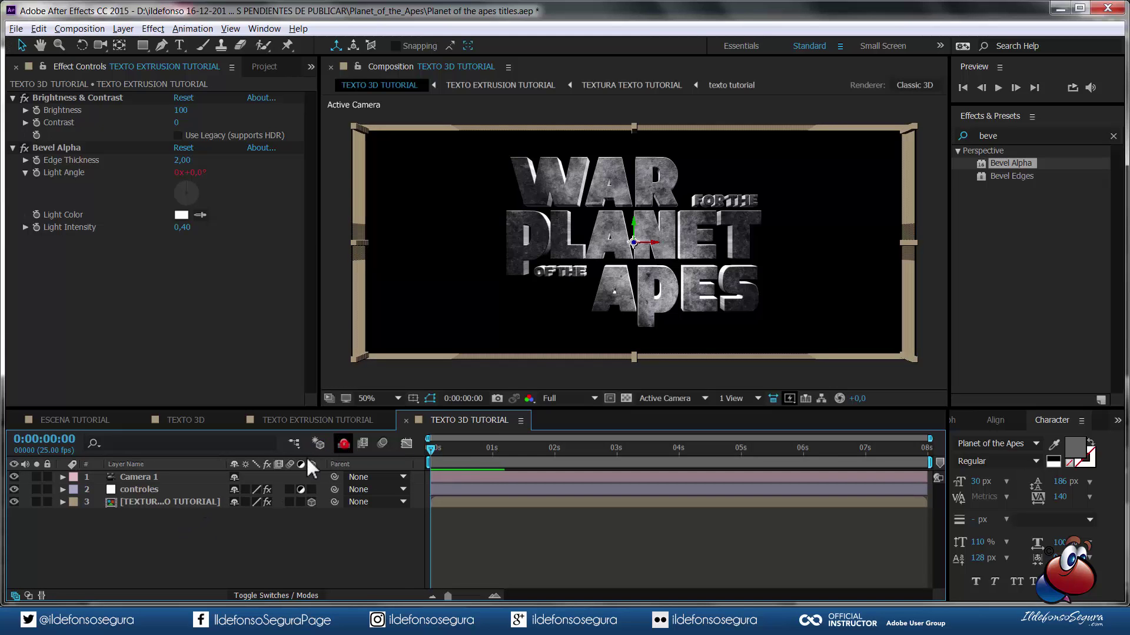
# - Remove the shy flag from layer 4 only and hide the remaining shy extrusion copies again
pyautogui.click(344, 443)
pyautogui.click(234, 514)
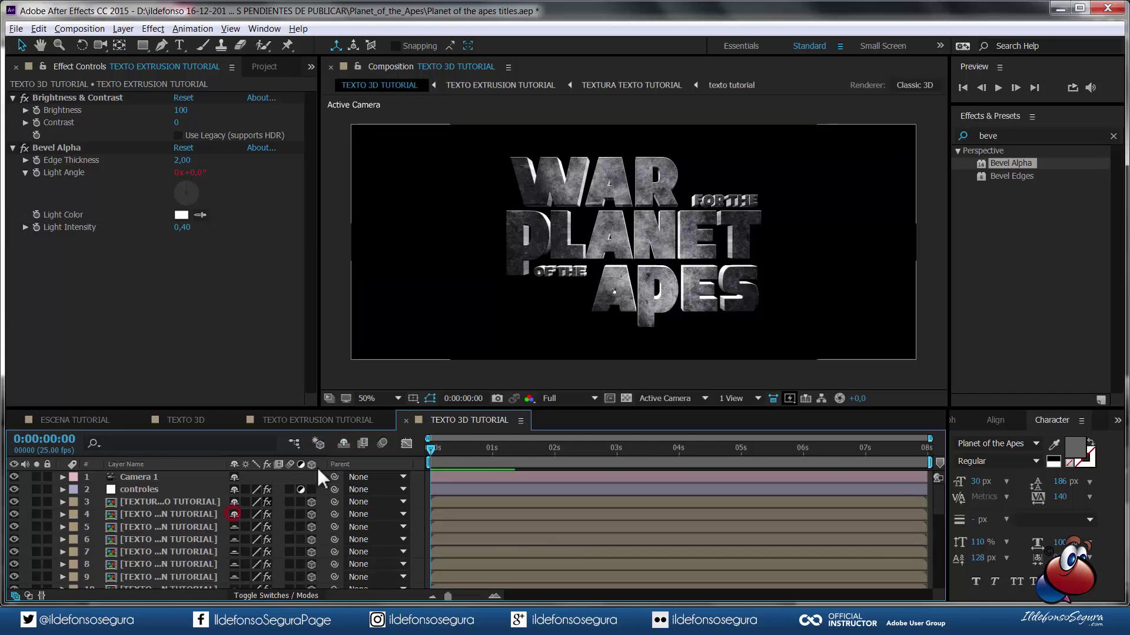
pyautogui.click(346, 443)
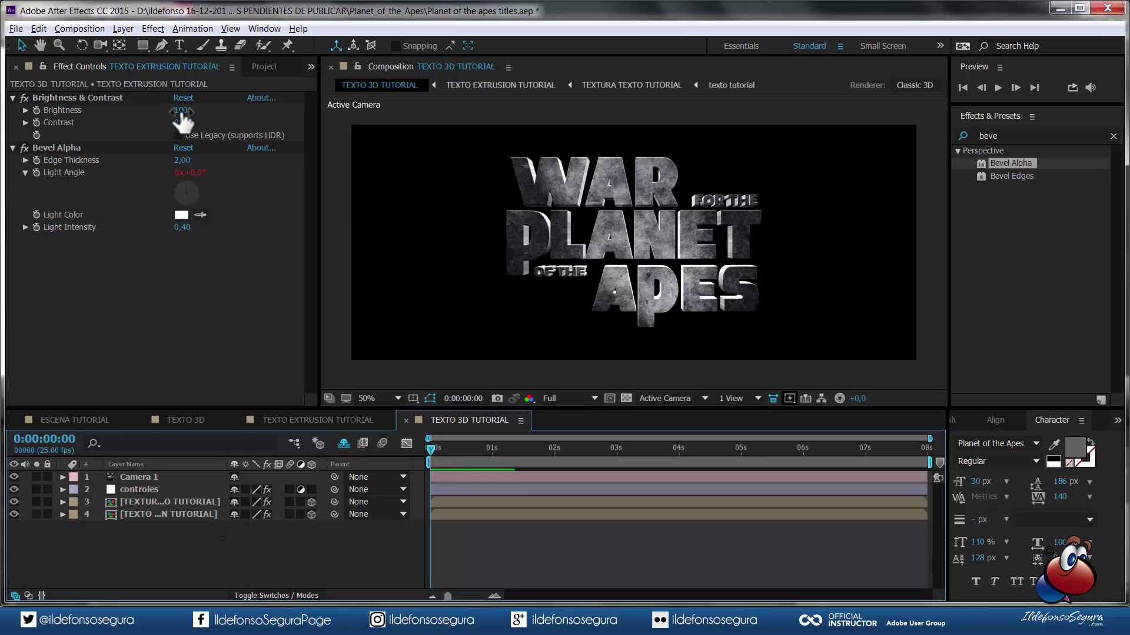
# - Test thinner extrusions by setting the controles layer's Slider to 2 and to 1, inspecting the title at 100% zoom
pyautogui.click(150, 488)
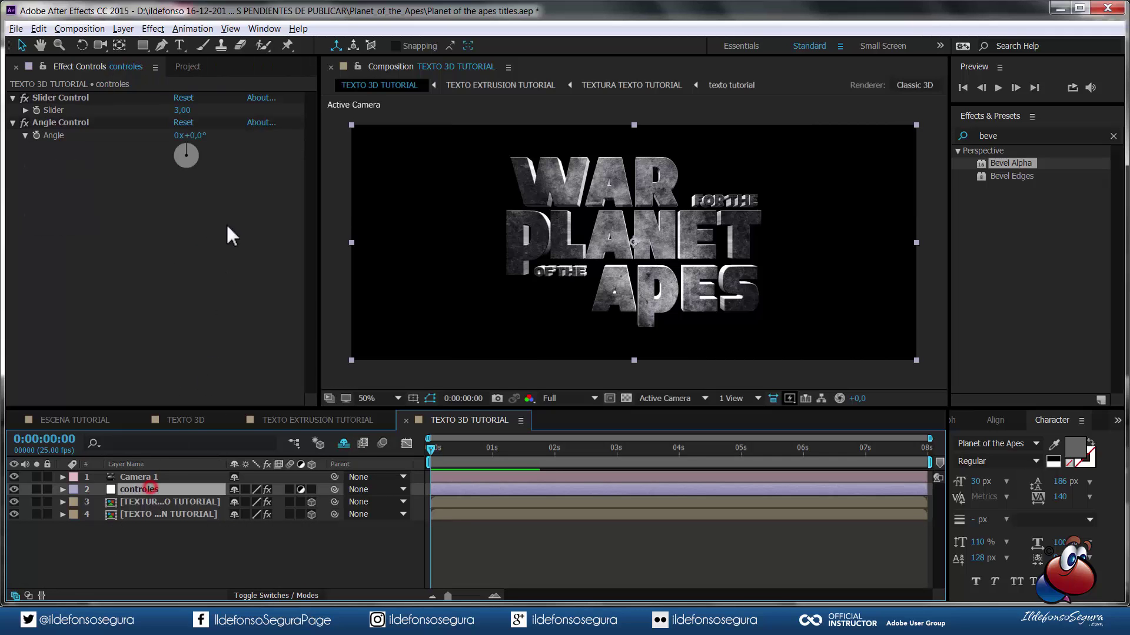
pyautogui.click(178, 110)
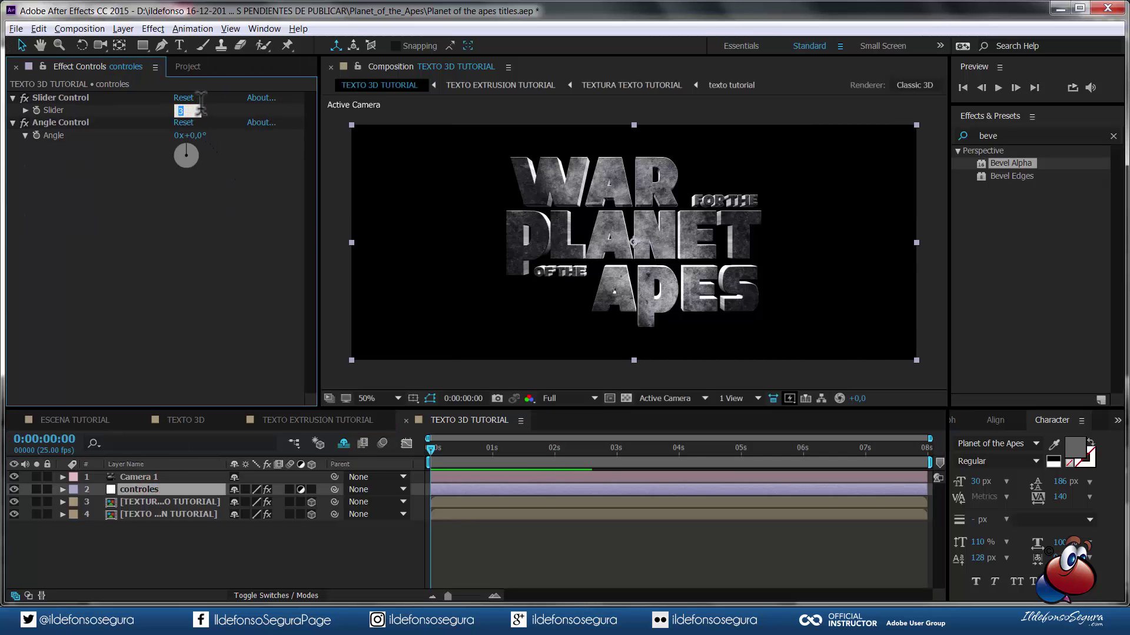
pyautogui.write('2')
pyautogui.press('Return')
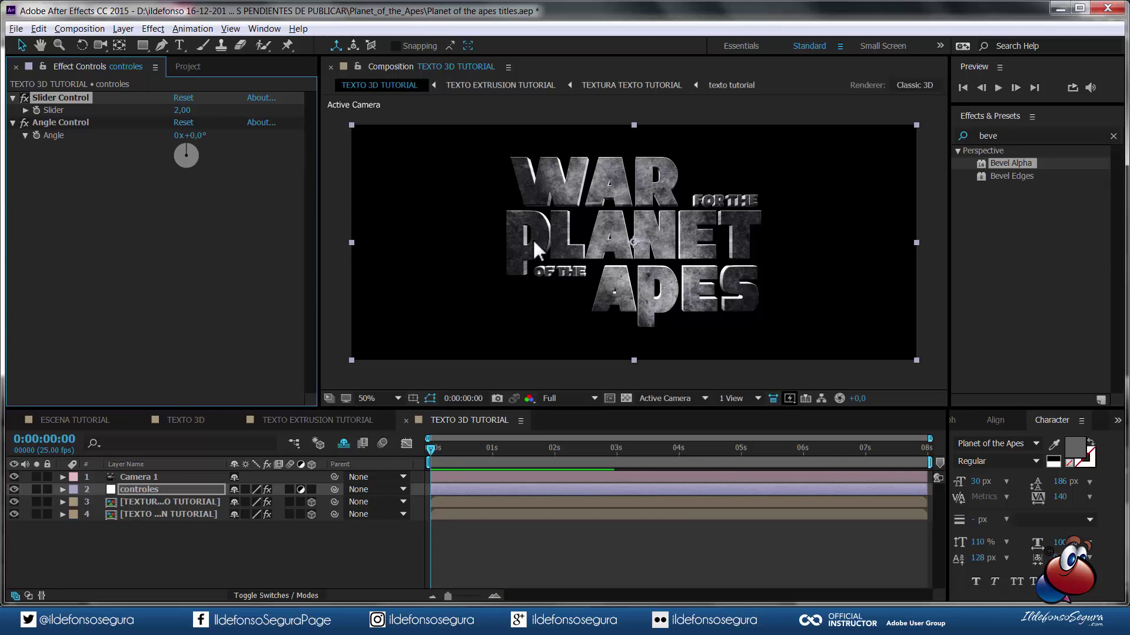
pyautogui.click(183, 111)
pyautogui.press('Return')
pyautogui.press('.')
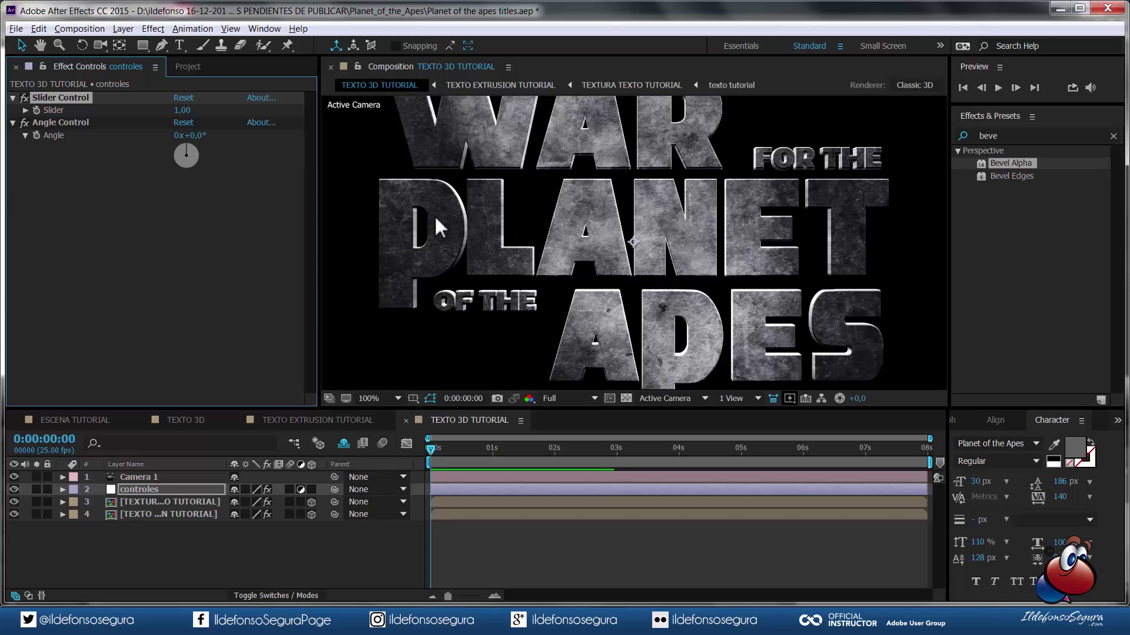
# - Try a Slider value of 5 for a deeper extrusion, and set it back to 3
pyautogui.click(182, 110)
pyautogui.write('5')
pyautogui.press('Return')
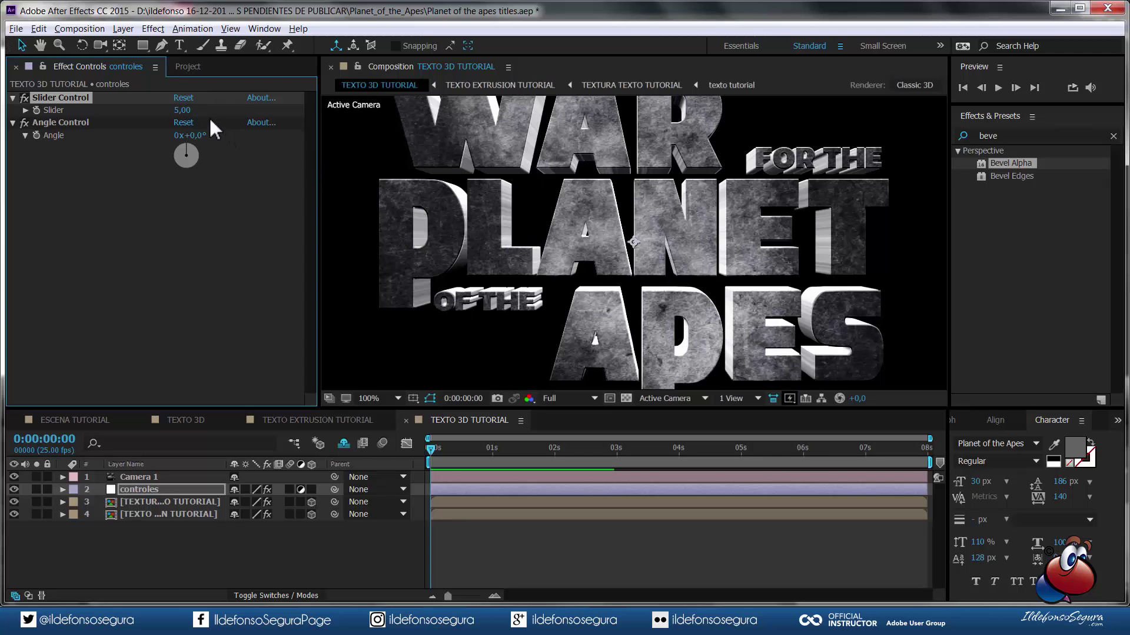
pyautogui.click(183, 111)
pyautogui.write('3')
pyautogui.press('Return')
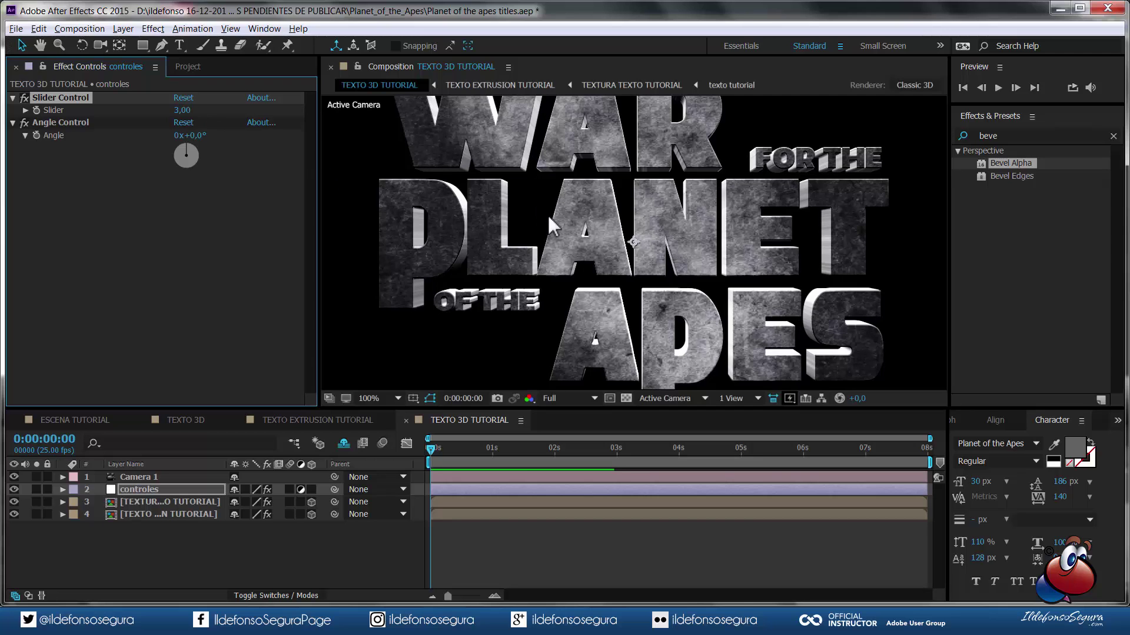
pyautogui.press(',')
pyautogui.press(',')
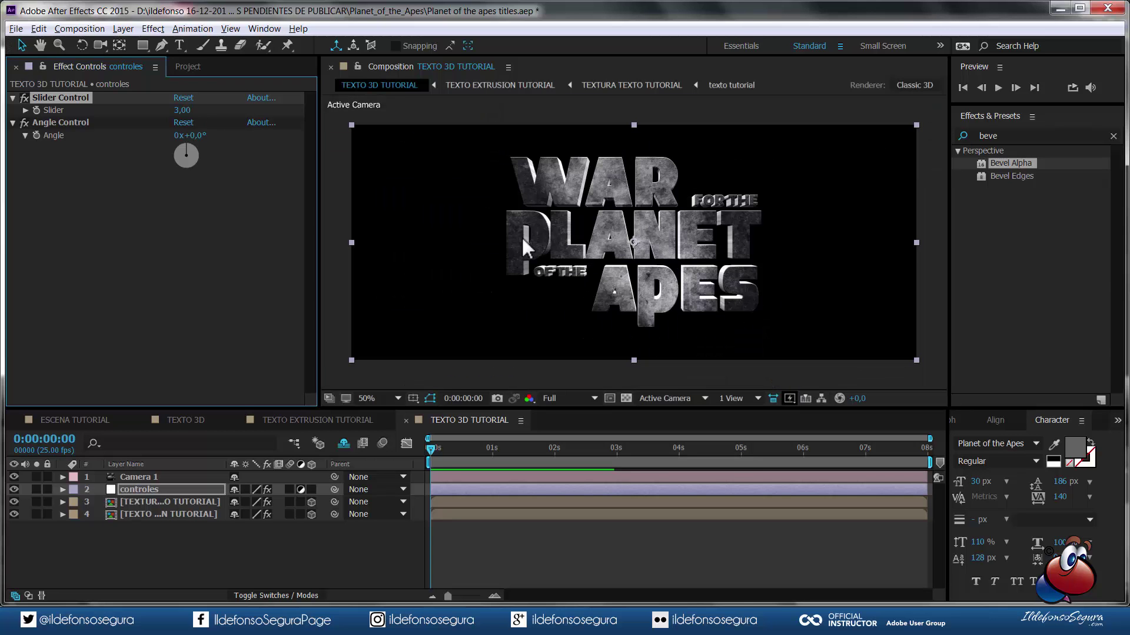
# - Keyframe the controles layer's Angle from -182° at 0:00:00:00 to 0° at 0:00:04:08
pyautogui.click(194, 136)
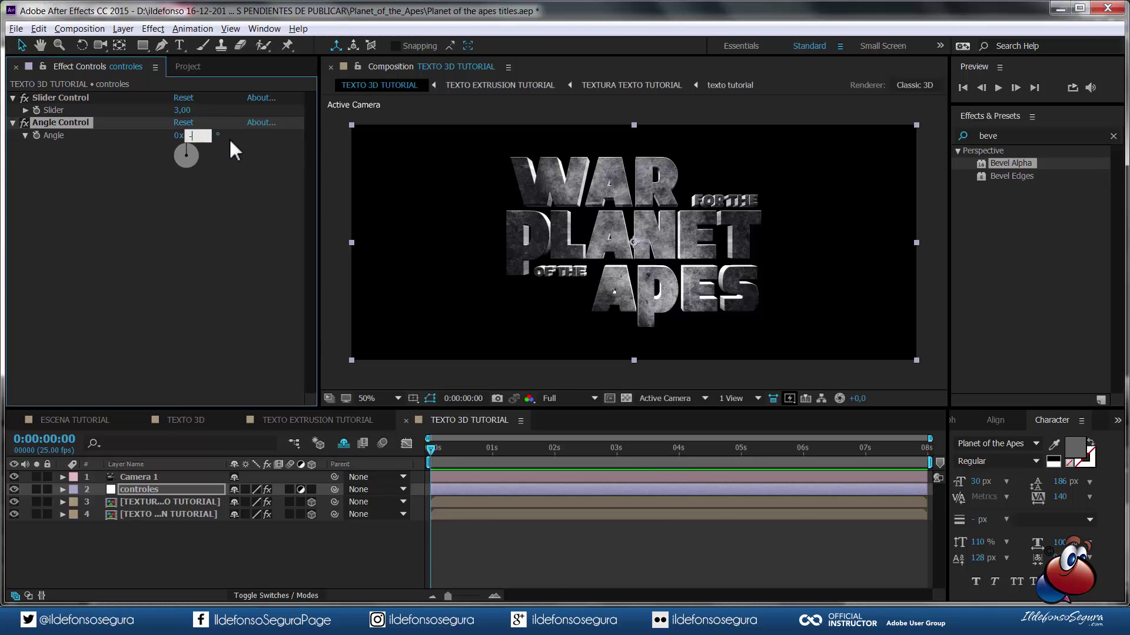
pyautogui.press('Return')
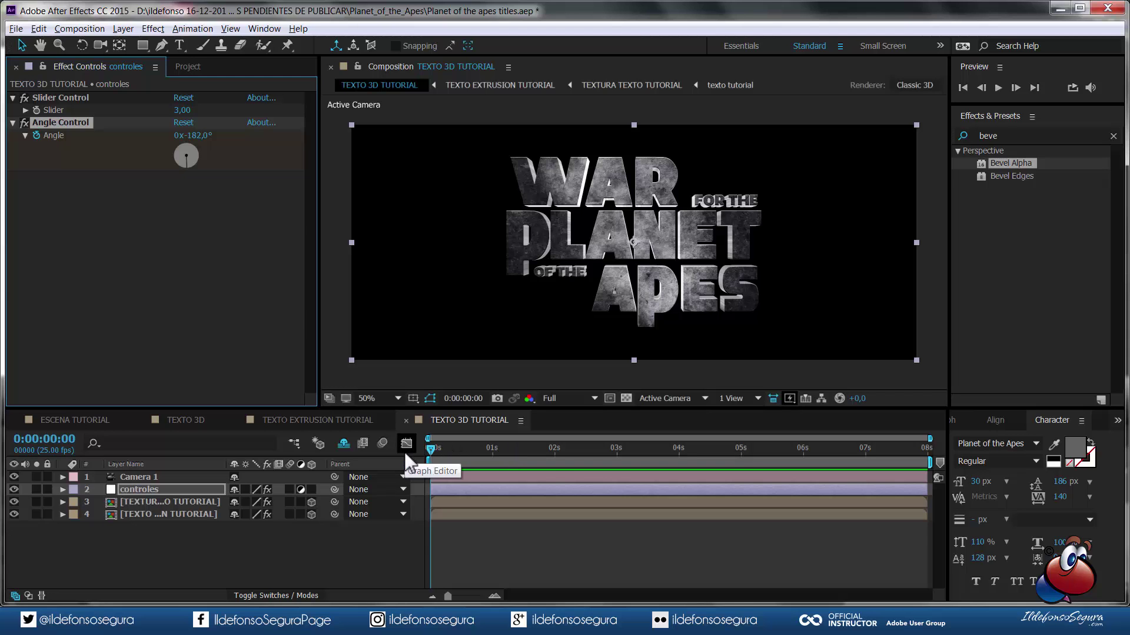
pyautogui.press('u')
pyautogui.moveTo(436, 451); pyautogui.dragTo(695, 459)
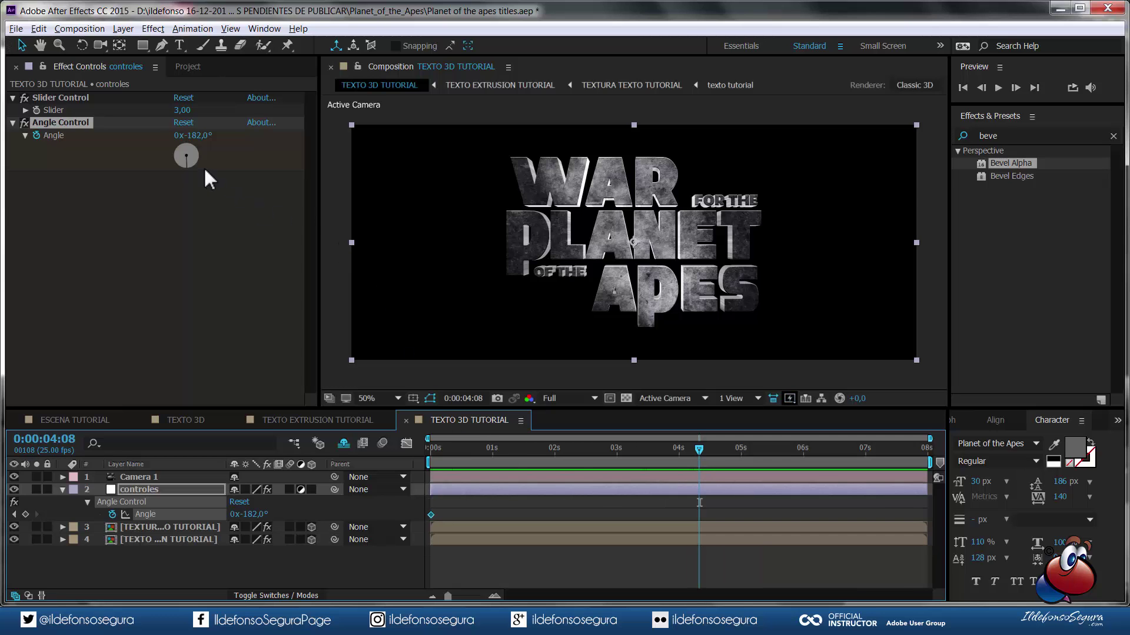
pyautogui.click(197, 136)
pyautogui.write('0')
pyautogui.press('Return')
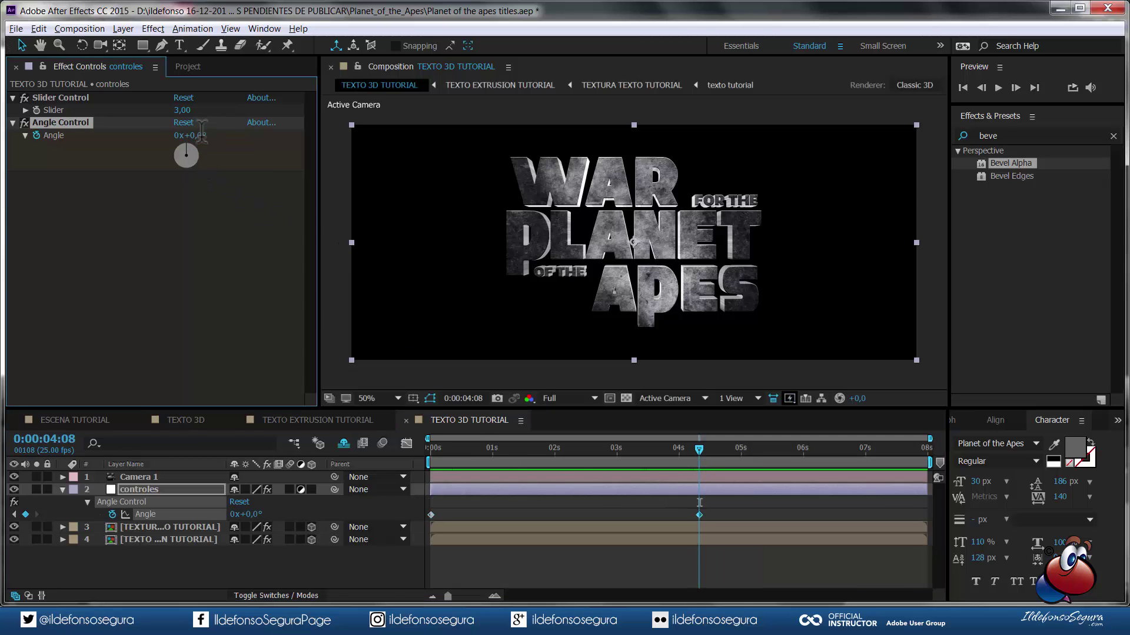
# - Apply Easy Ease to both Angle keyframes of the controles layer
pyautogui.moveTo(713, 507); pyautogui.dragTo(428, 516)
pyautogui.rightClick(432, 517)
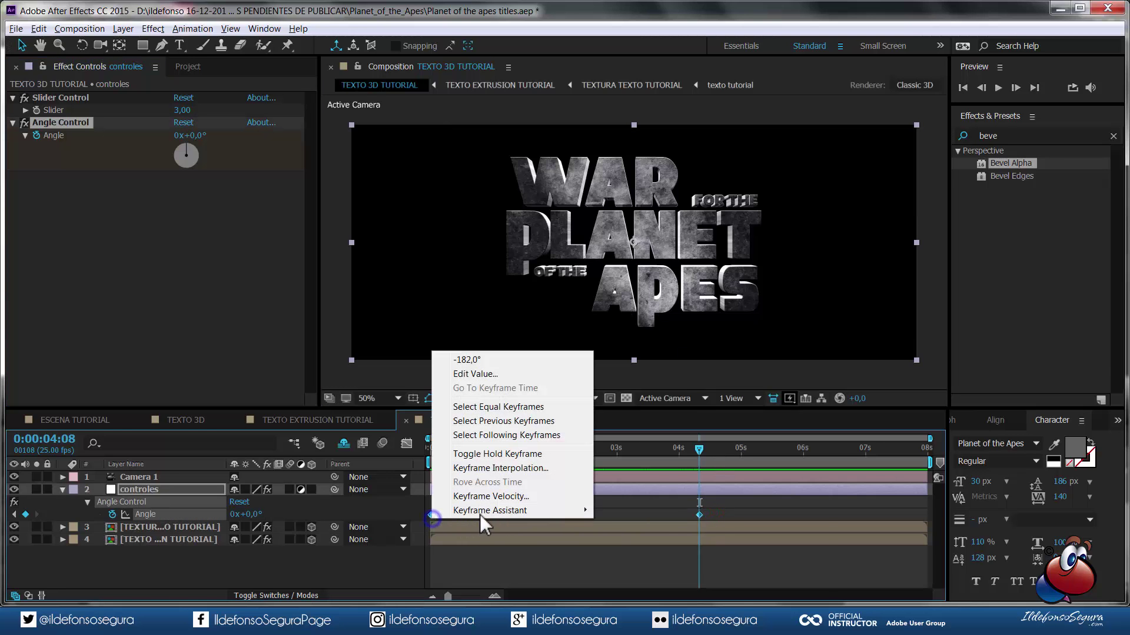
pyautogui.moveTo(543, 514)
pyautogui.click(627, 539)
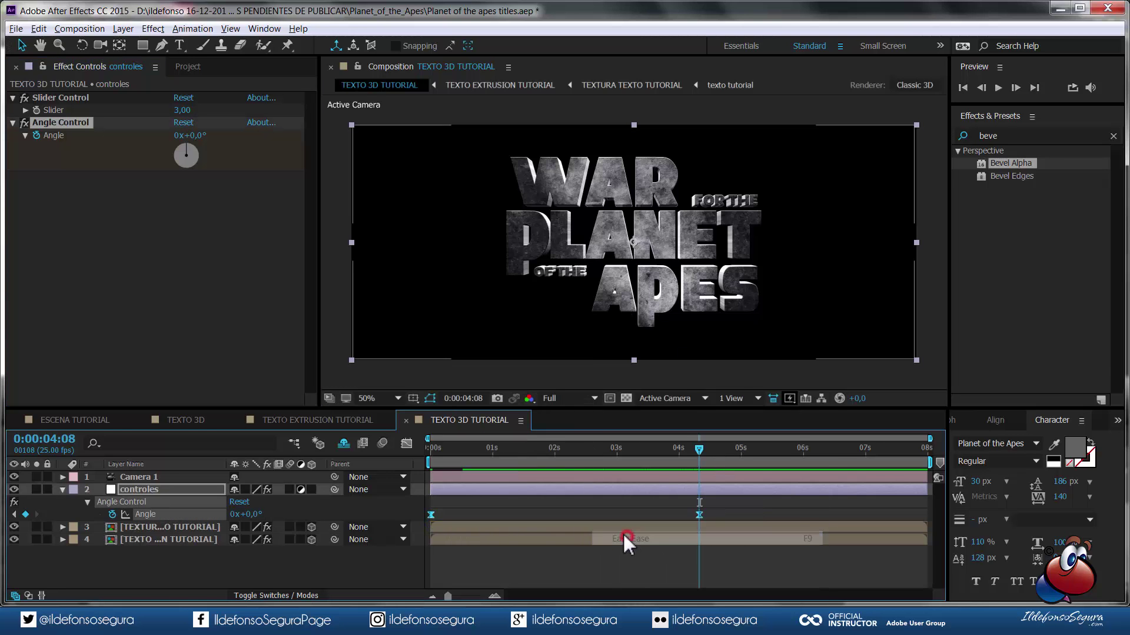
# - Lengthen the incoming ease of the last Angle keyframe in the speed graph and preview the animation from 0:00:00:00
pyautogui.click(407, 443)
pyautogui.click(699, 560)
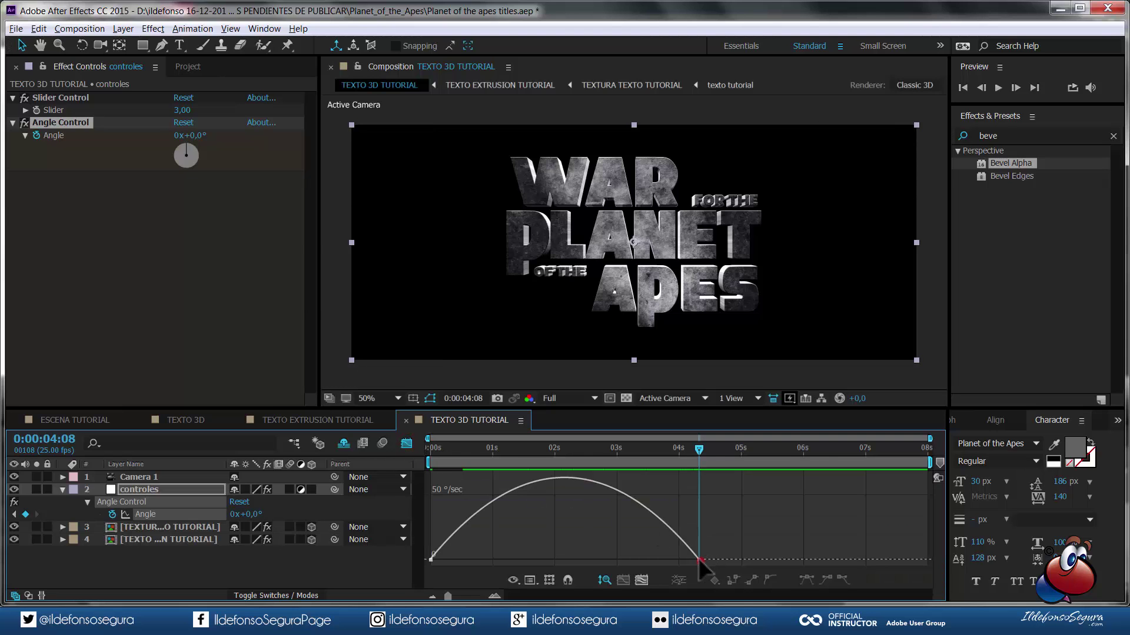
pyautogui.moveTo(655, 558); pyautogui.dragTo(594, 559)
pyautogui.click(407, 443)
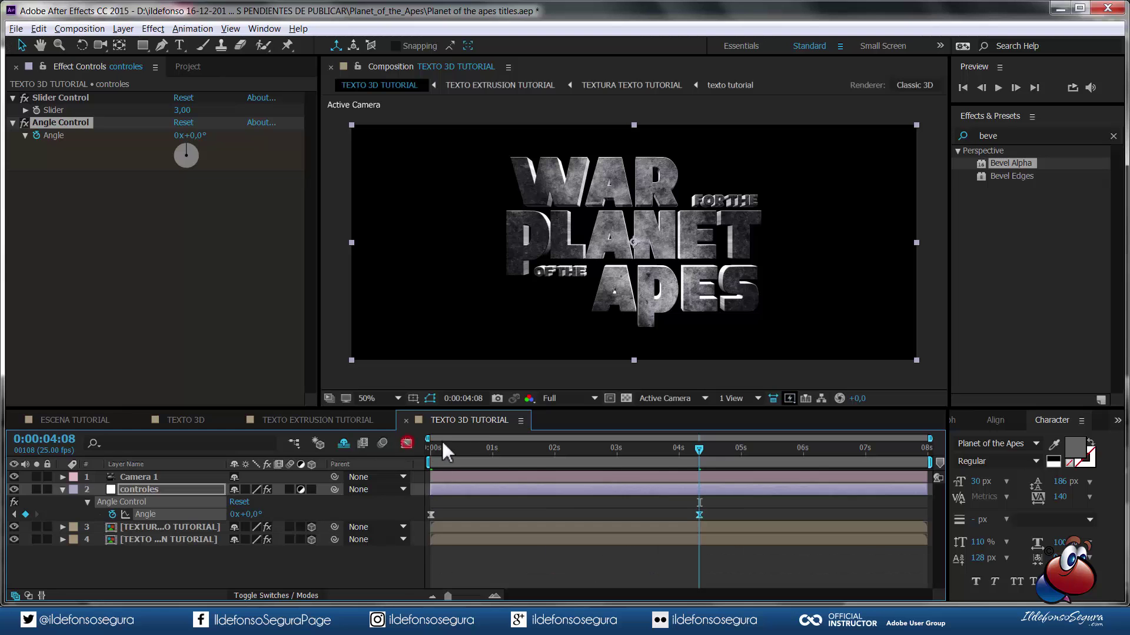
pyautogui.moveTo(687, 447); pyautogui.dragTo(365, 430)
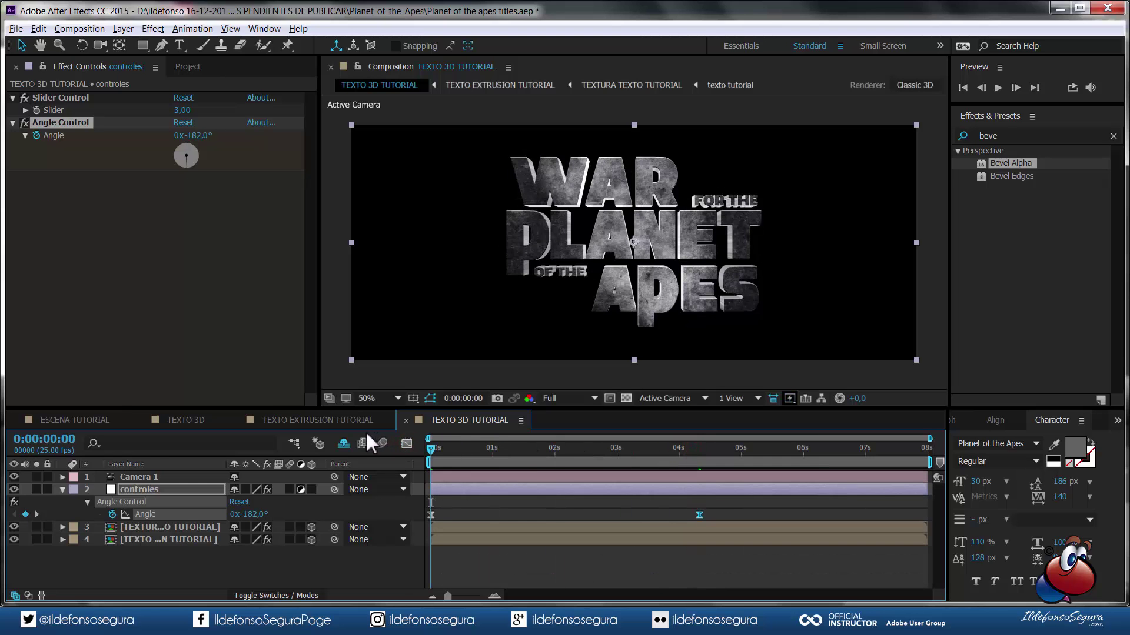
pyautogui.click(998, 87)
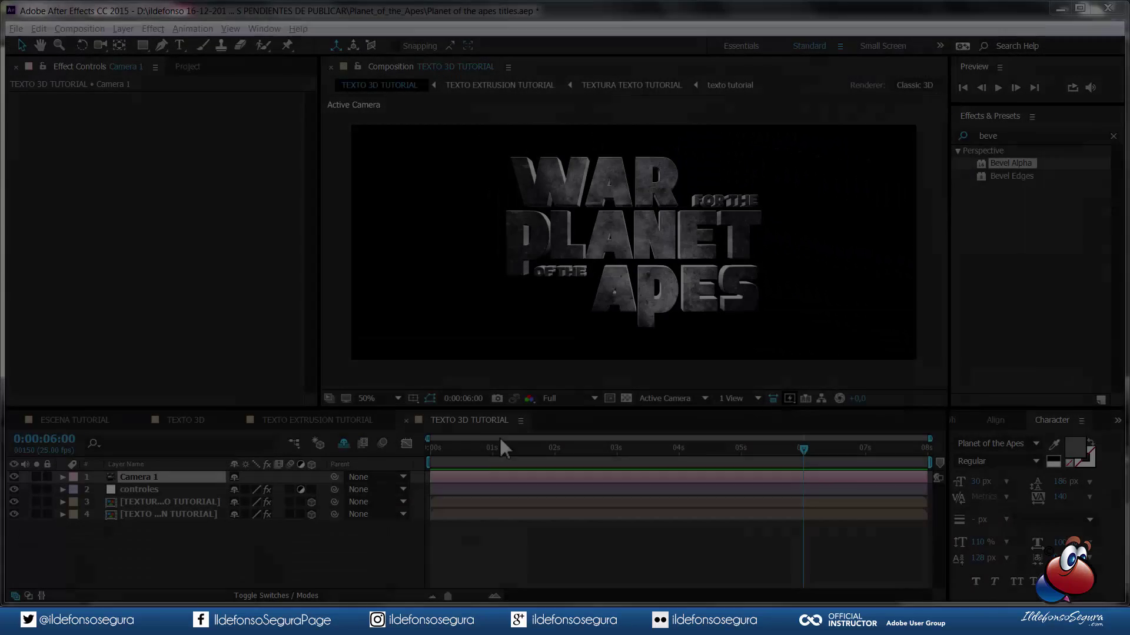
# - At 0:00:06:00, keyframe Camera 1's current Point of Interest and its Position with Z set to -2500
pyautogui.click(171, 477)
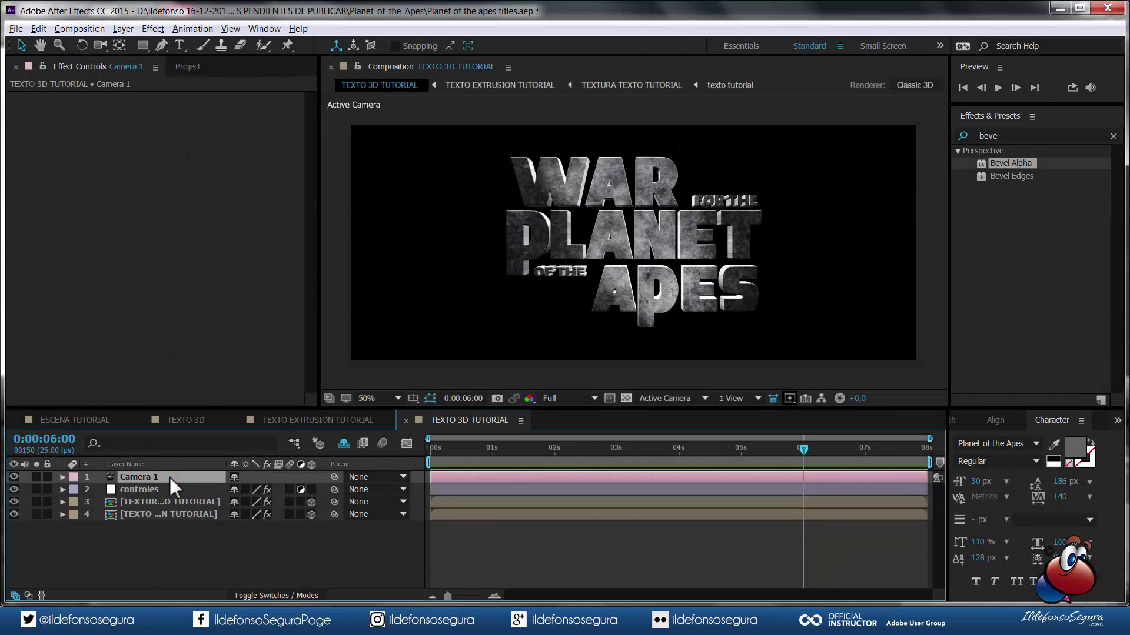
pyautogui.press('a')
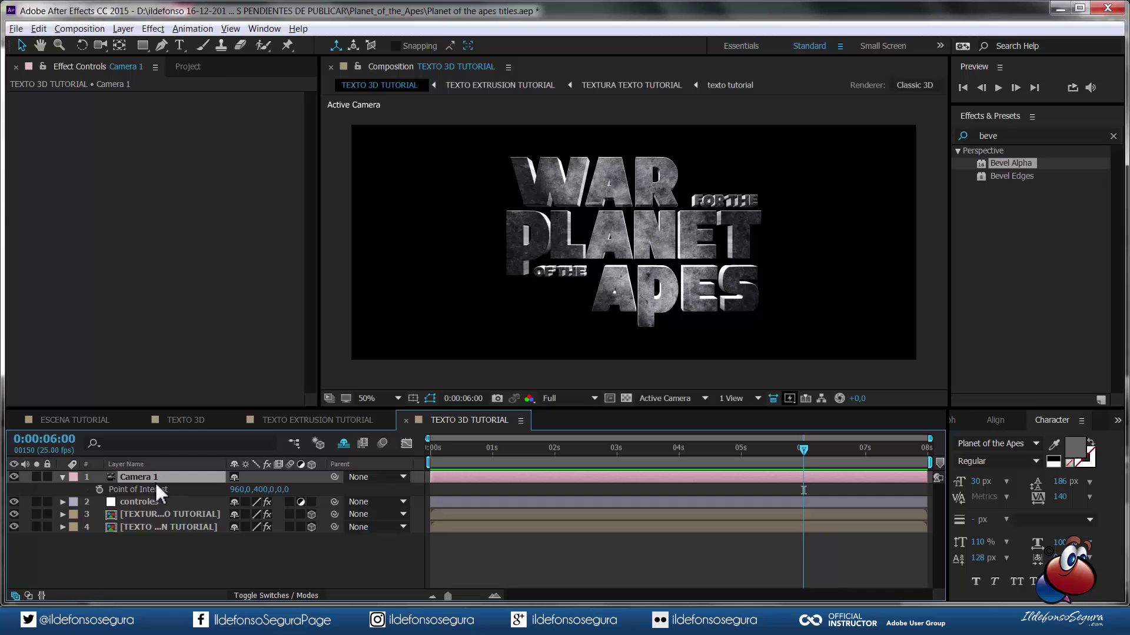
pyautogui.hotkey('shift', 'p')
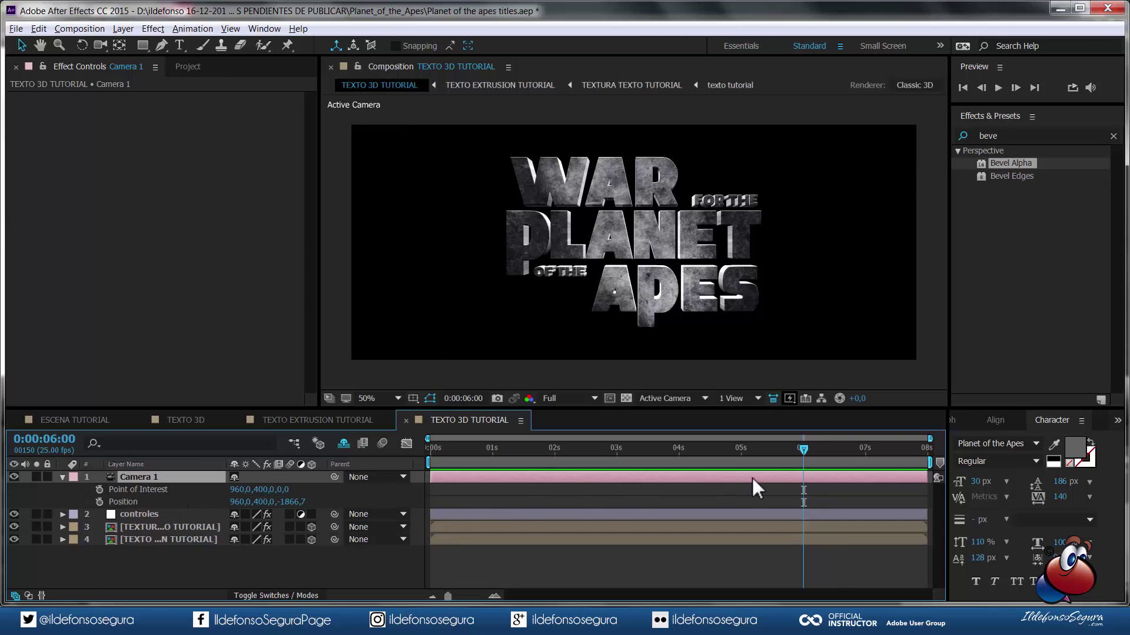
pyautogui.click(100, 490)
pyautogui.click(294, 502)
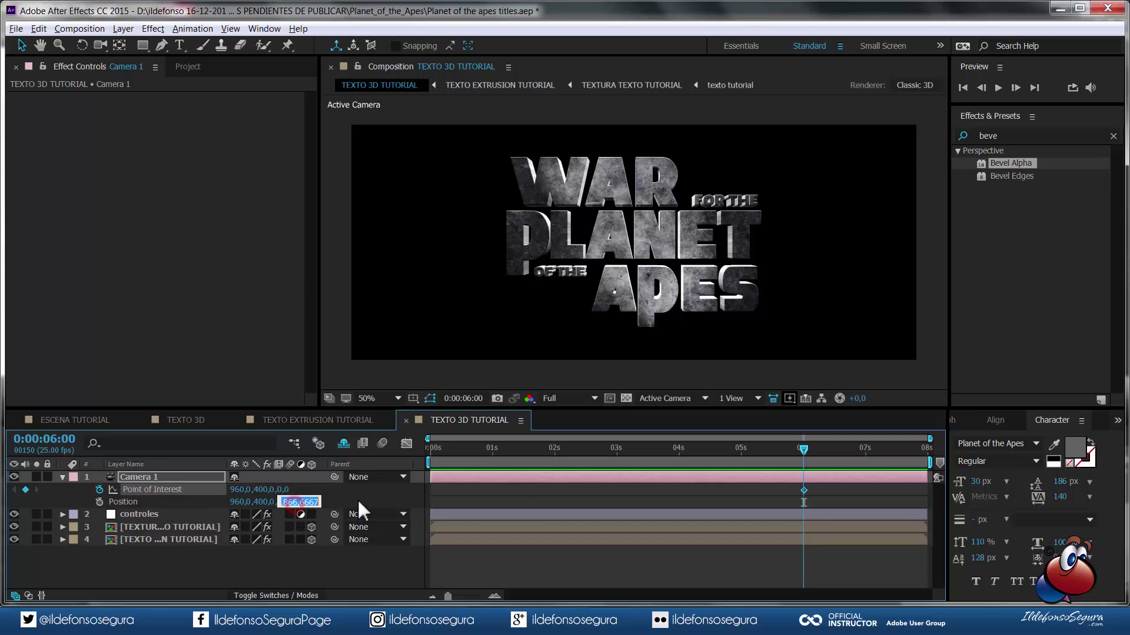
pyautogui.write('-2500')
pyautogui.press('Return')
pyautogui.click(100, 501)
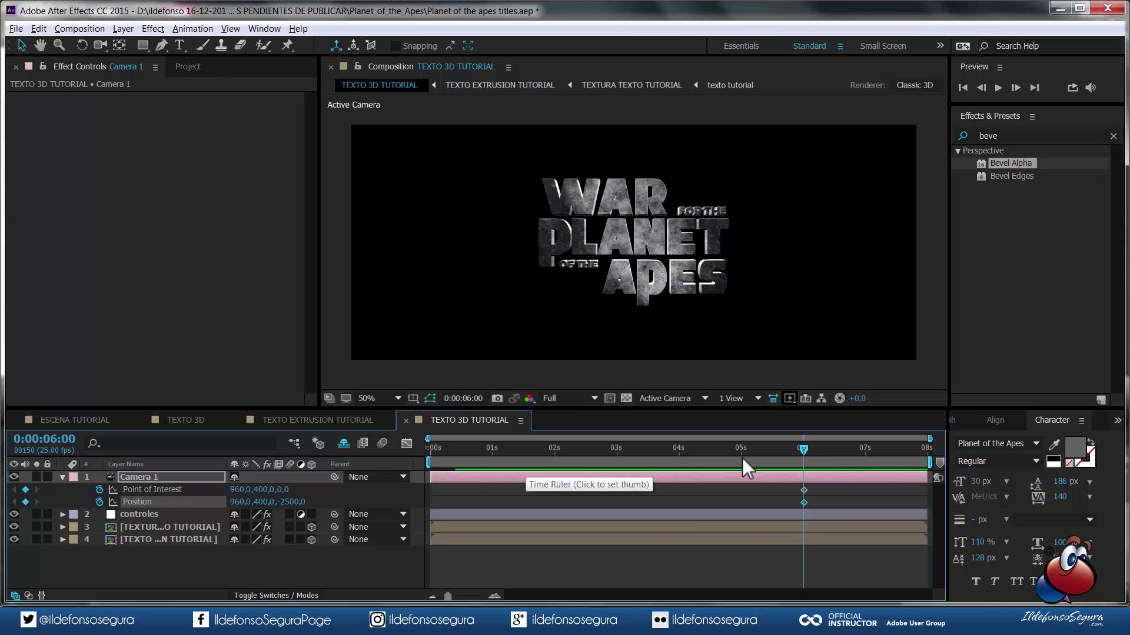
# - At 0:00:00:00, keyframe Camera 1's Point of Interest Z at 179 and Position Z at 108
pyautogui.moveTo(804, 451); pyautogui.dragTo(617, 451)
pyautogui.moveTo(514, 451); pyautogui.dragTo(425, 450)
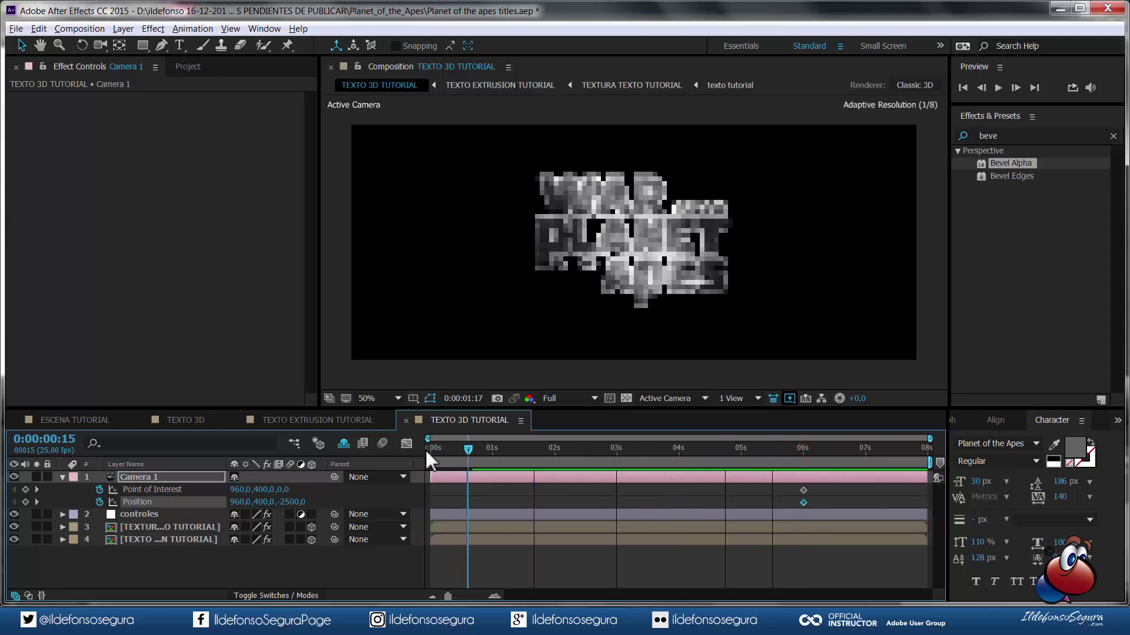
pyautogui.click(283, 490)
pyautogui.write('179')
pyautogui.press('Tab')
pyautogui.press('Tab')
pyautogui.press('Tab')
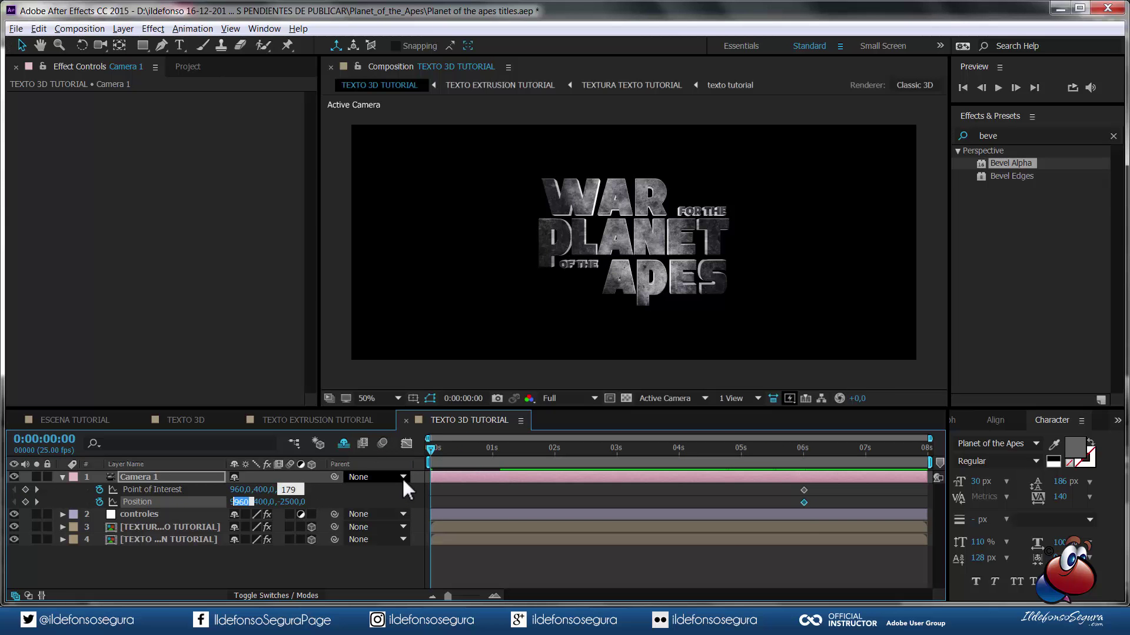
pyautogui.write('108')
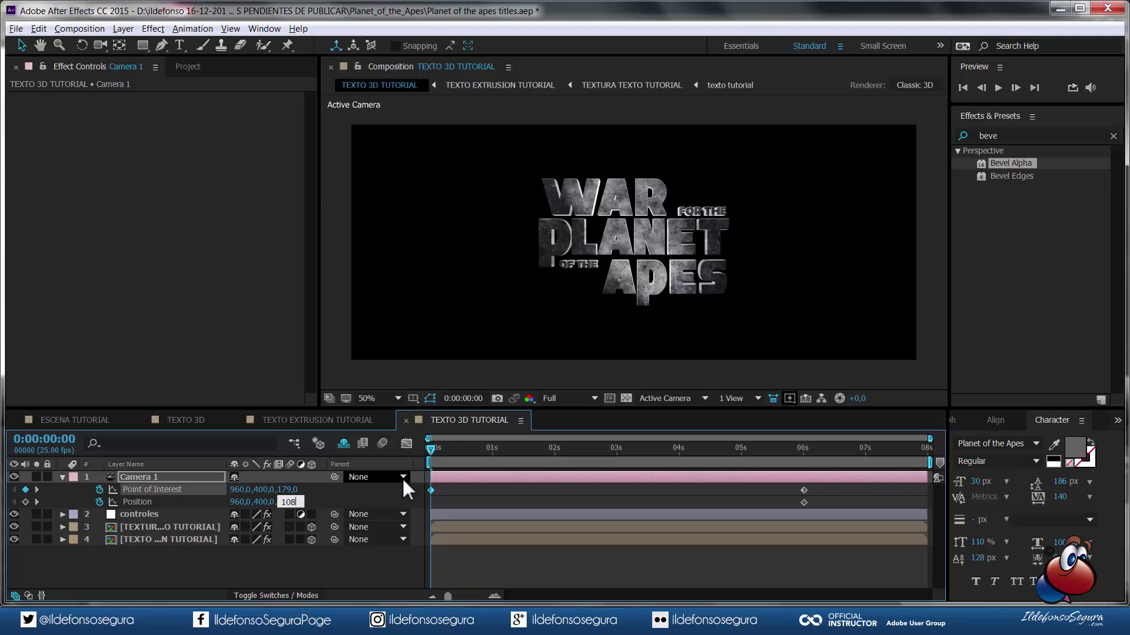
pyautogui.press('Return')
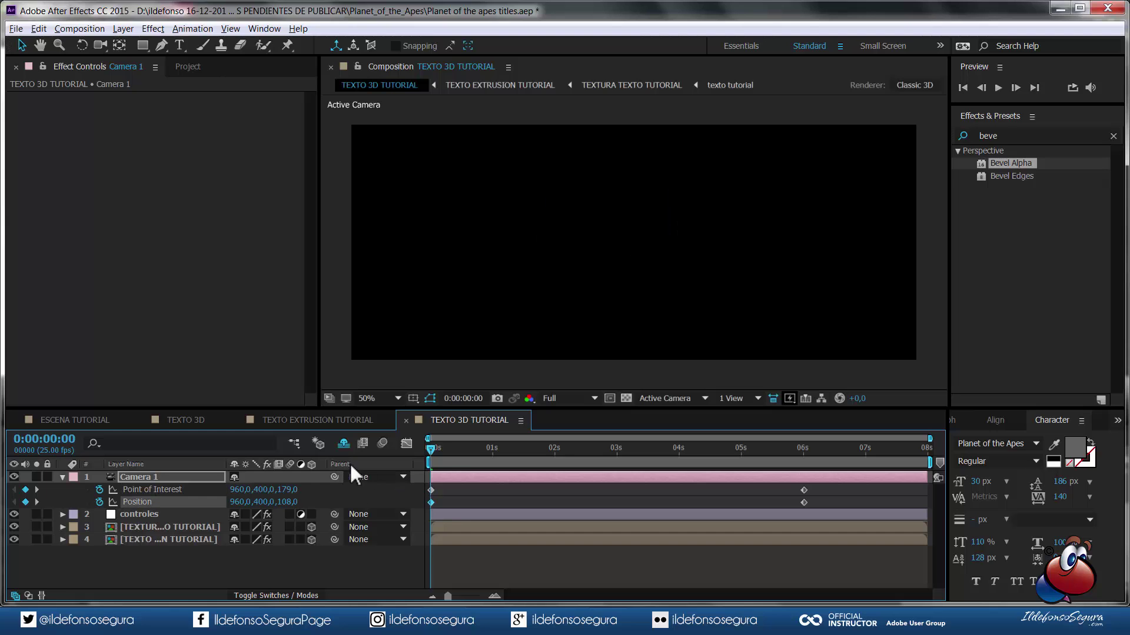
# - Enable motion blur for the composition and for the texture layer and all extrusion copies, including the shy ones, keeping shy layers hidden at the end
pyautogui.click(343, 444)
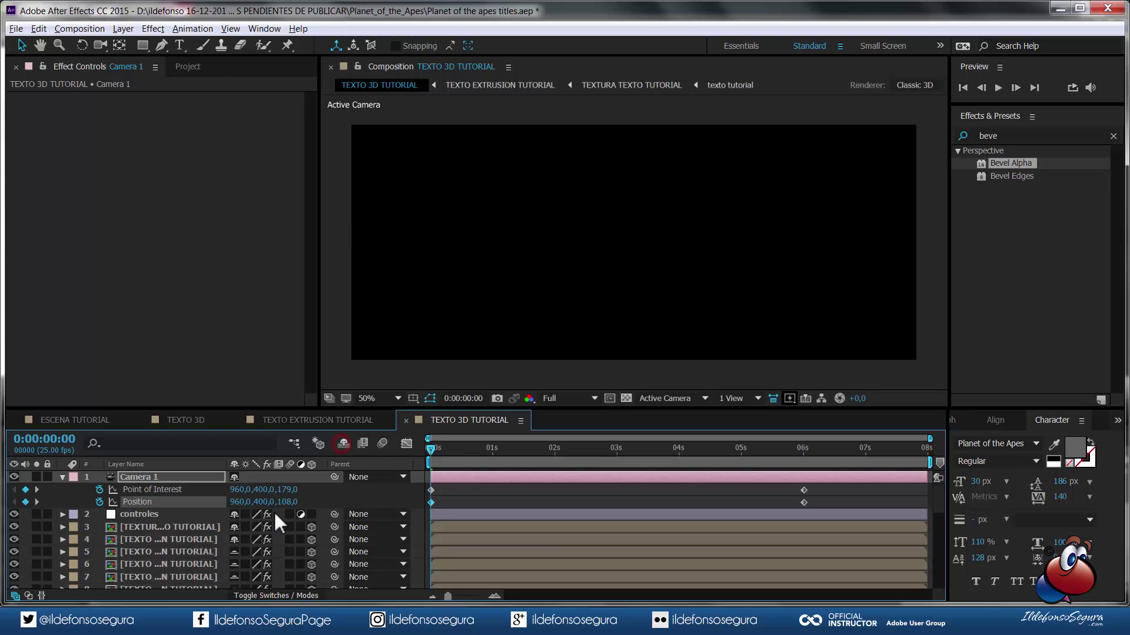
pyautogui.click(143, 527)
pyautogui.scroll(-8, 147, 529)
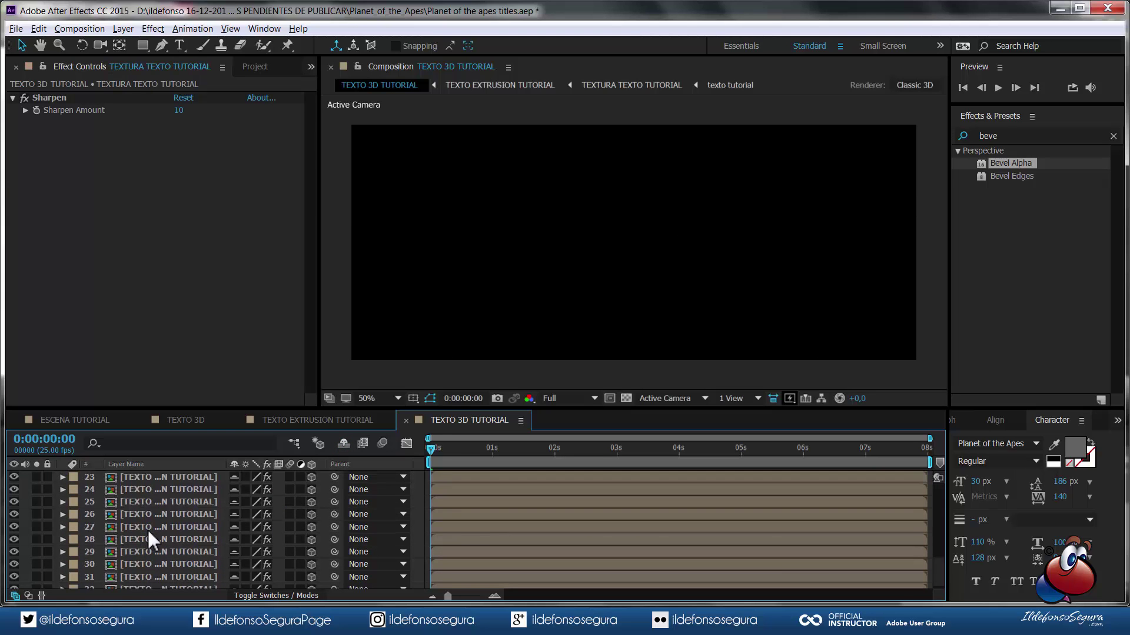
pyautogui.keyDown('shift'); pyautogui.click(163, 582); pyautogui.keyUp('shift')
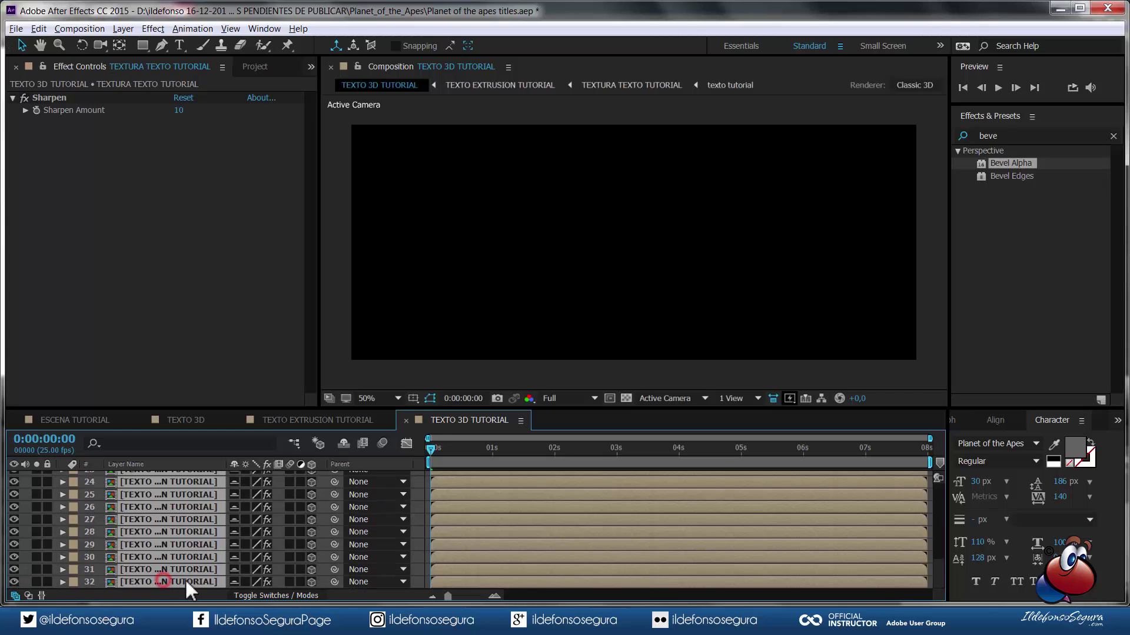
pyautogui.click(289, 582)
pyautogui.click(382, 443)
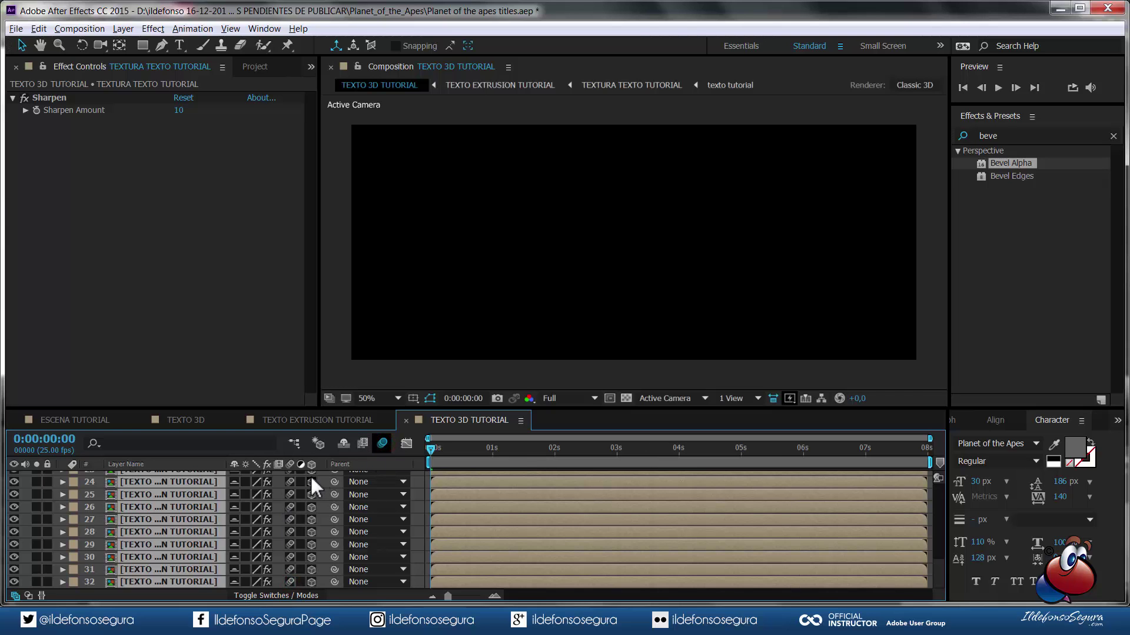
pyautogui.click(342, 448)
pyautogui.click(167, 558)
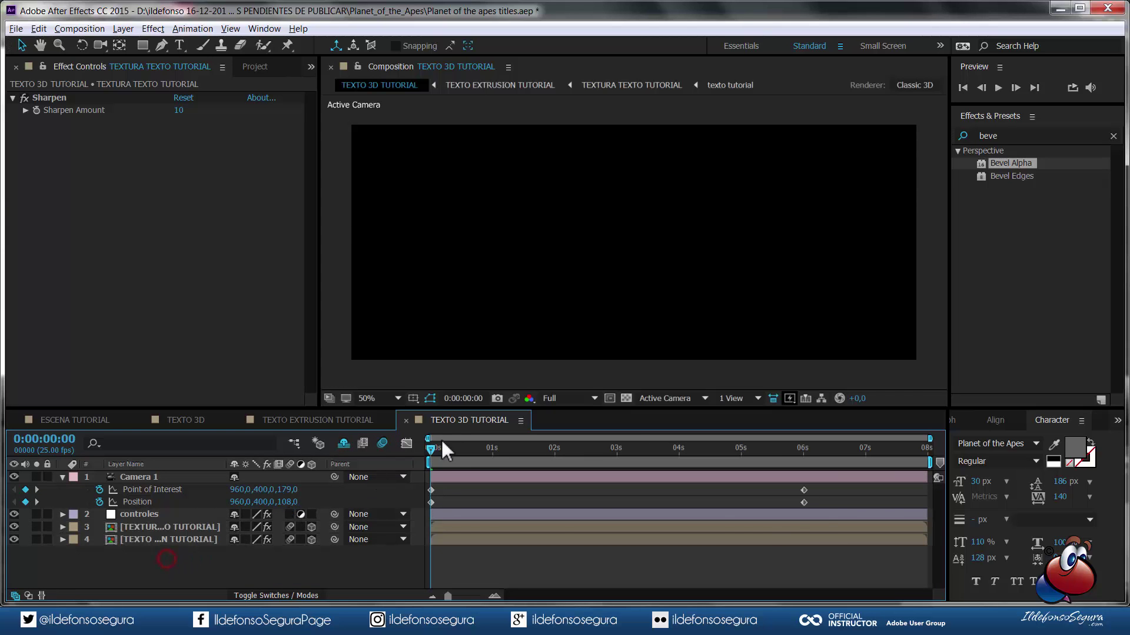
# - Apply Easy Ease to both of Camera 1's Position keyframes
pyautogui.moveTo(824, 499); pyautogui.dragTo(428, 507)
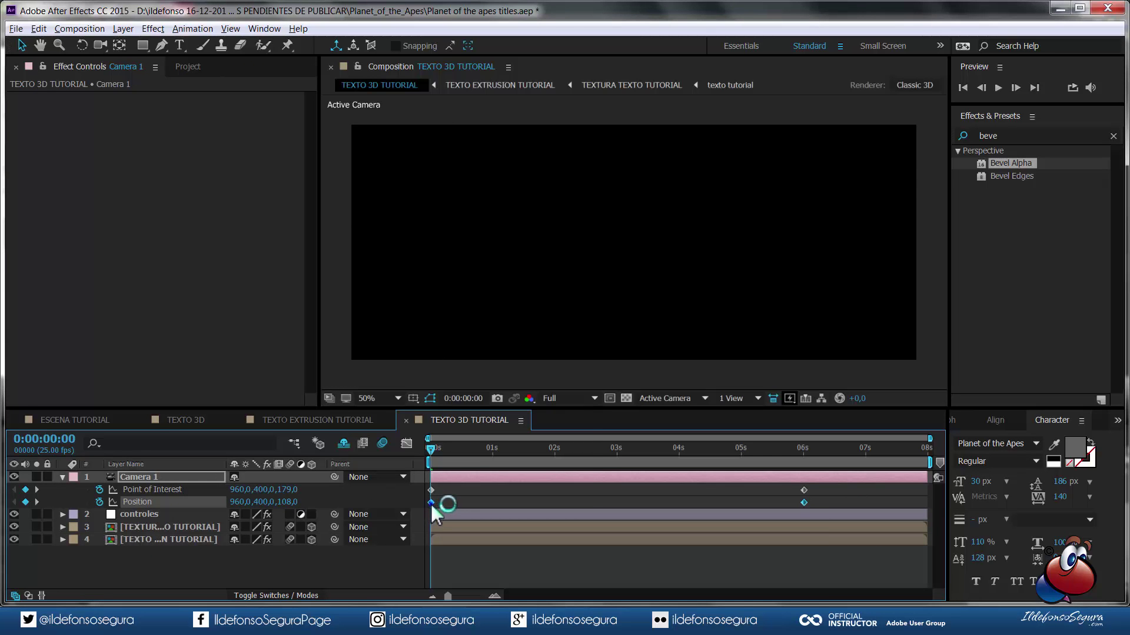
pyautogui.rightClick(430, 503)
pyautogui.moveTo(503, 496)
pyautogui.click(623, 524)
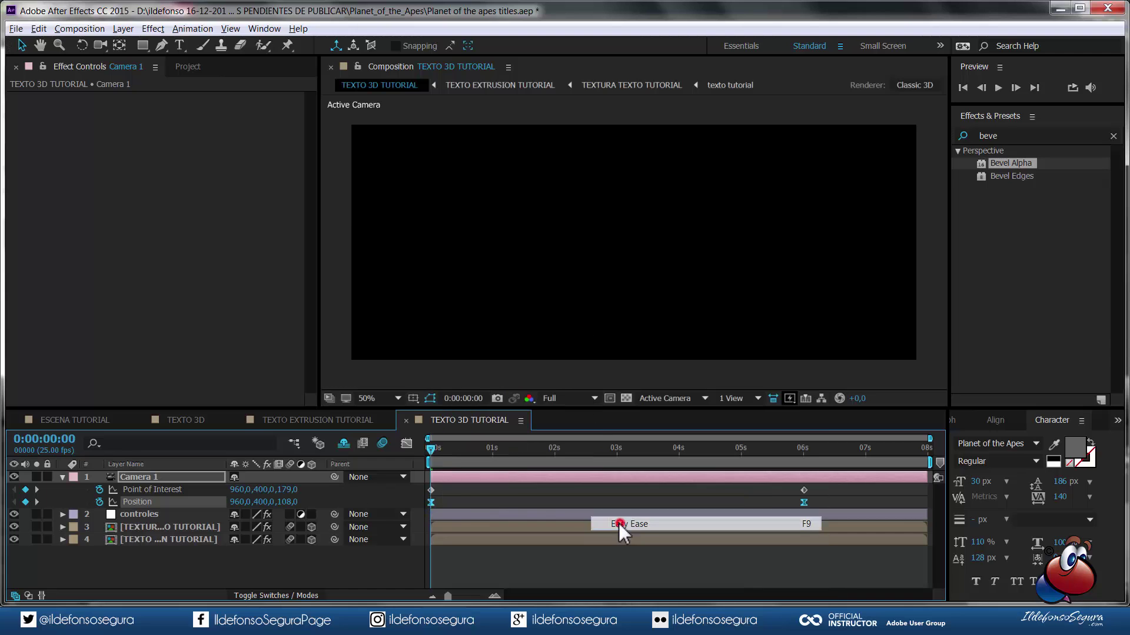
# - Extend the incoming ease of Camera 1's final Position keyframe to 100% influence in the speed graph and preview the camera move
pyautogui.click(406, 443)
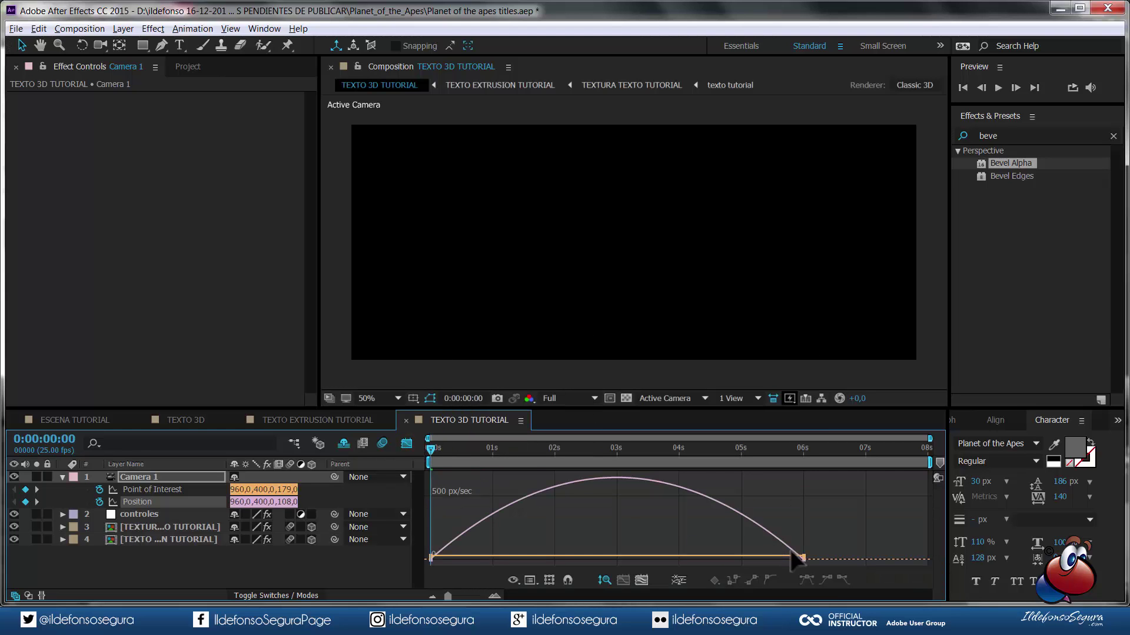
pyautogui.moveTo(822, 564); pyautogui.dragTo(820, 563)
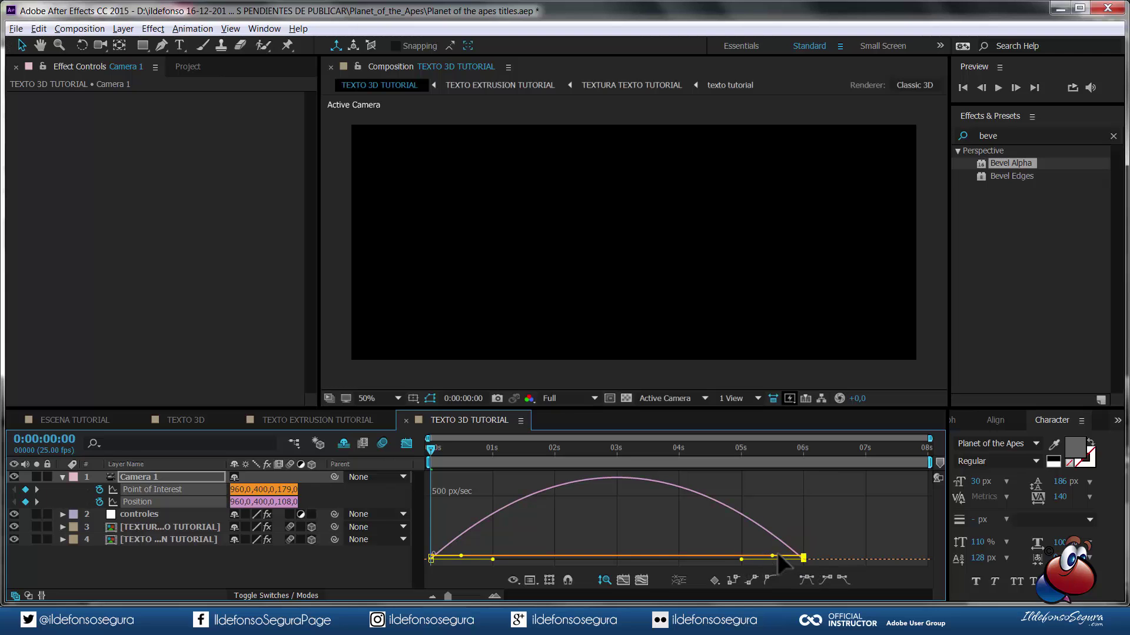
pyautogui.moveTo(737, 559); pyautogui.dragTo(587, 559)
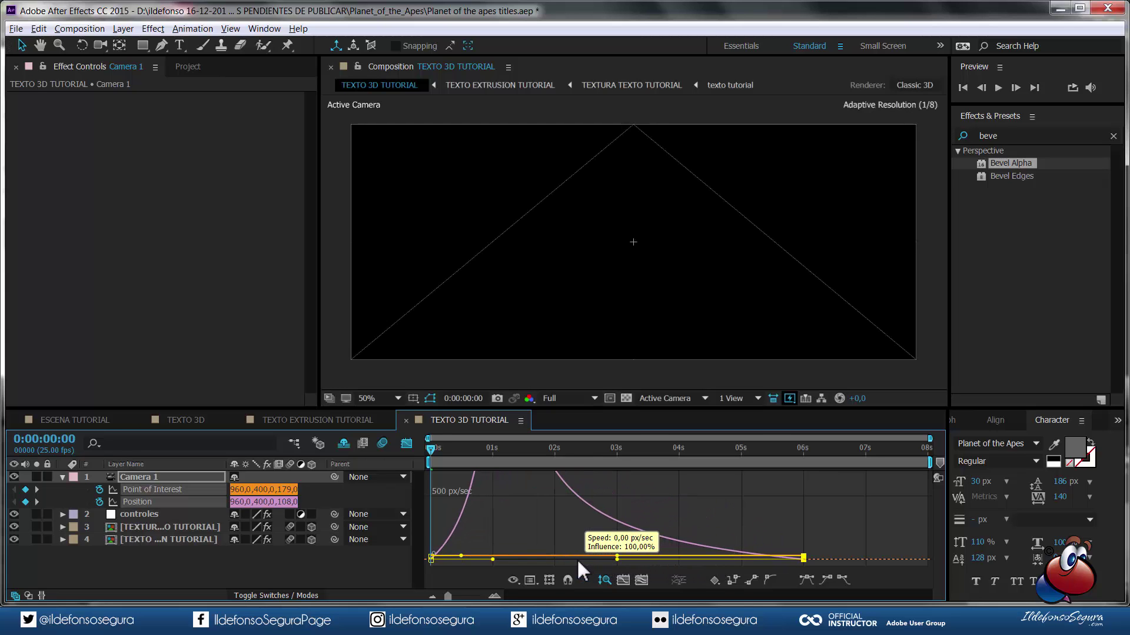
pyautogui.click(407, 444)
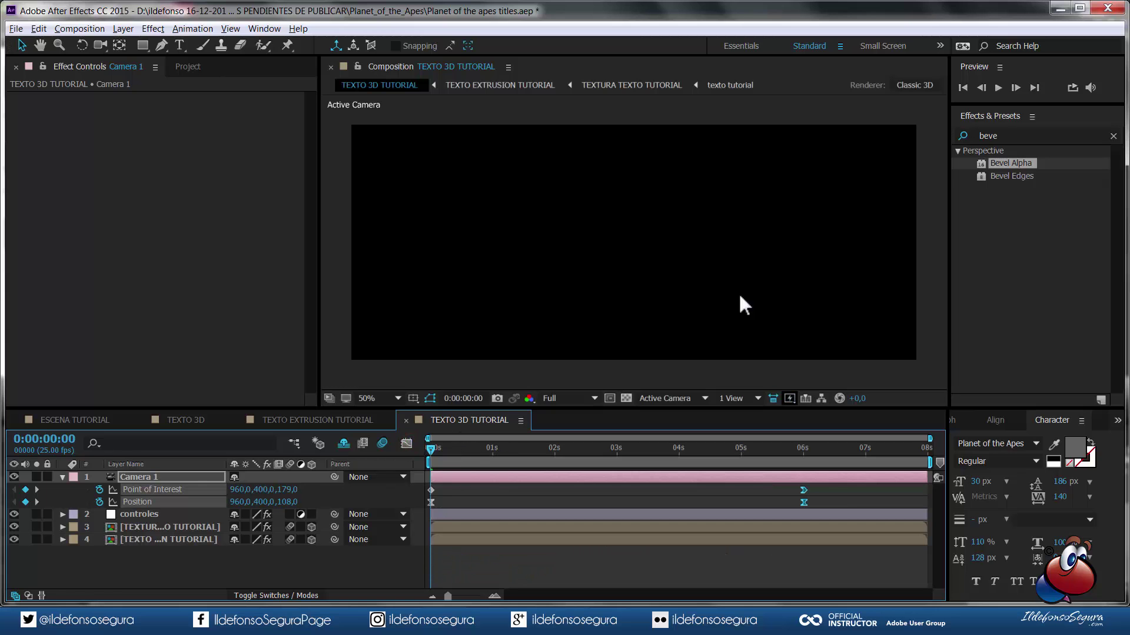
pyautogui.click(998, 87)
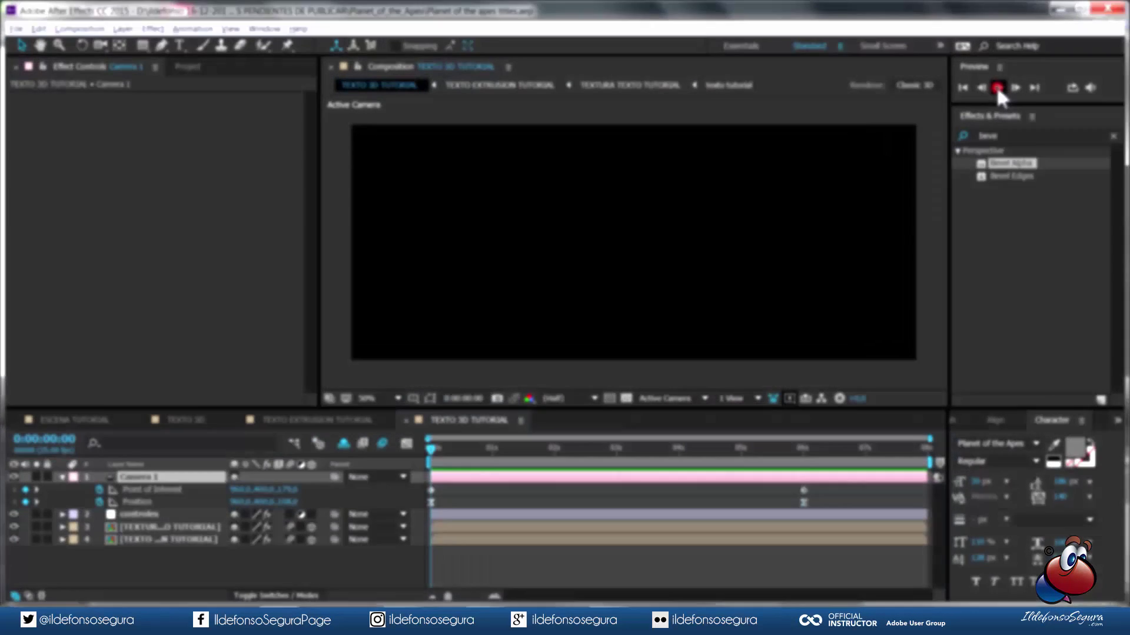
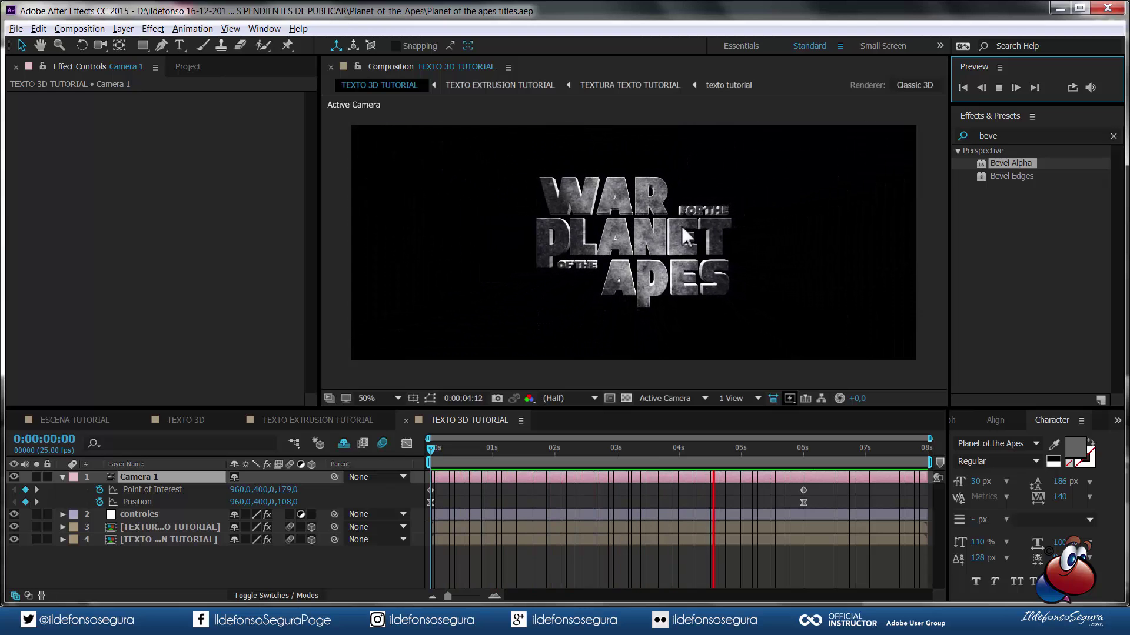
pyautogui.click(998, 88)
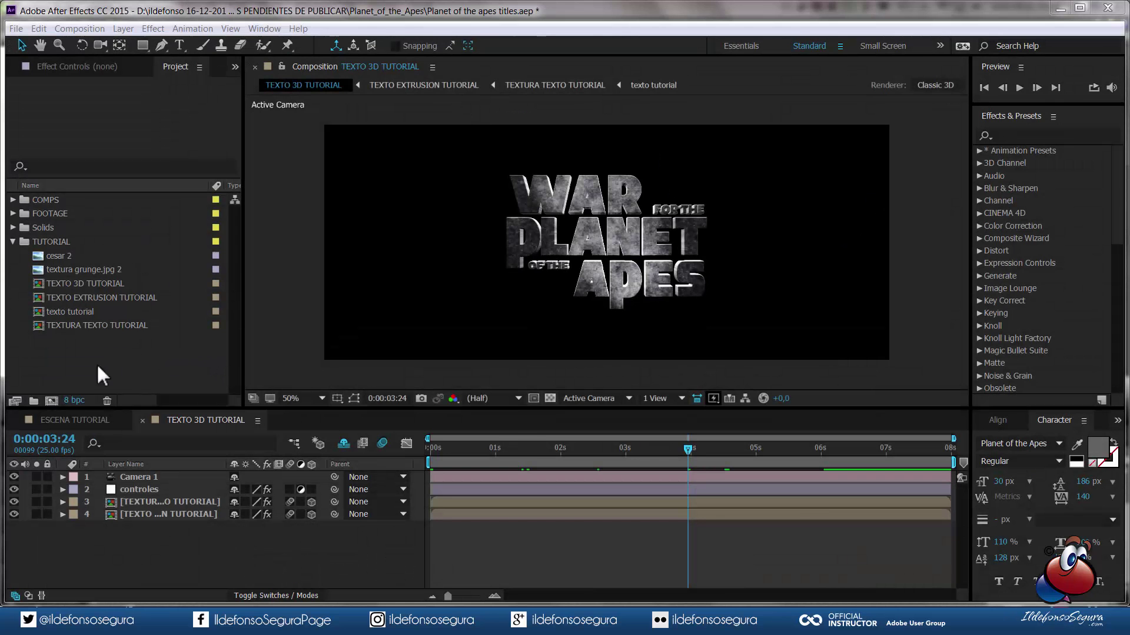
# - Create a 1920 x 800, 25 fps, 8-second composition named ANIMACION FINAL TUTORIAL
pyautogui.click(52, 400)
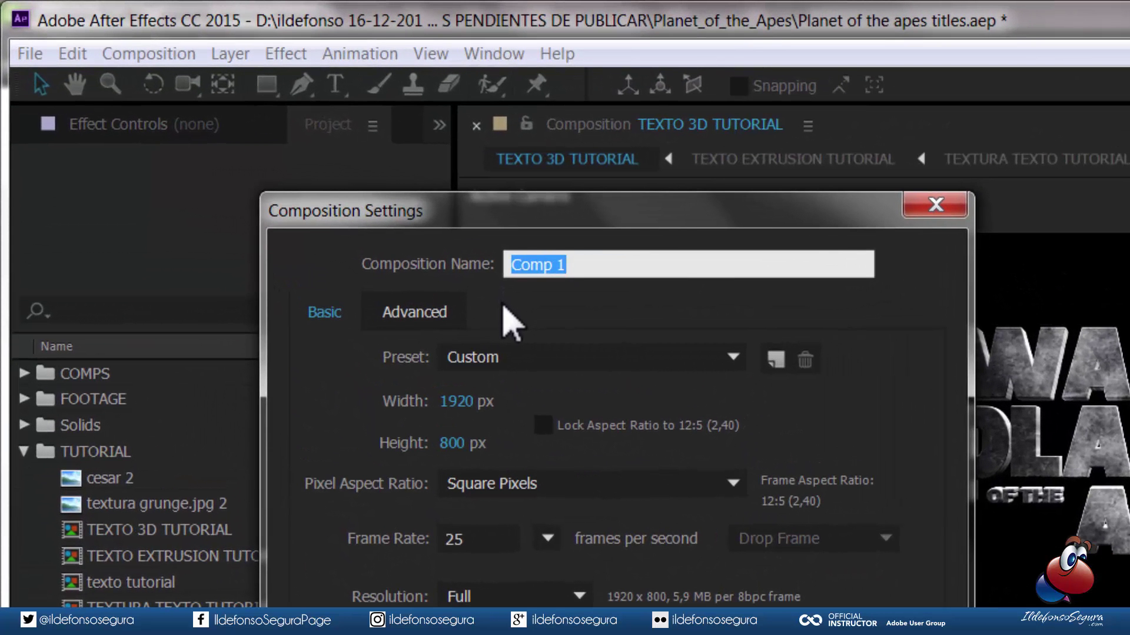
pyautogui.write('ANIMACION FINAL TUTORIAL')
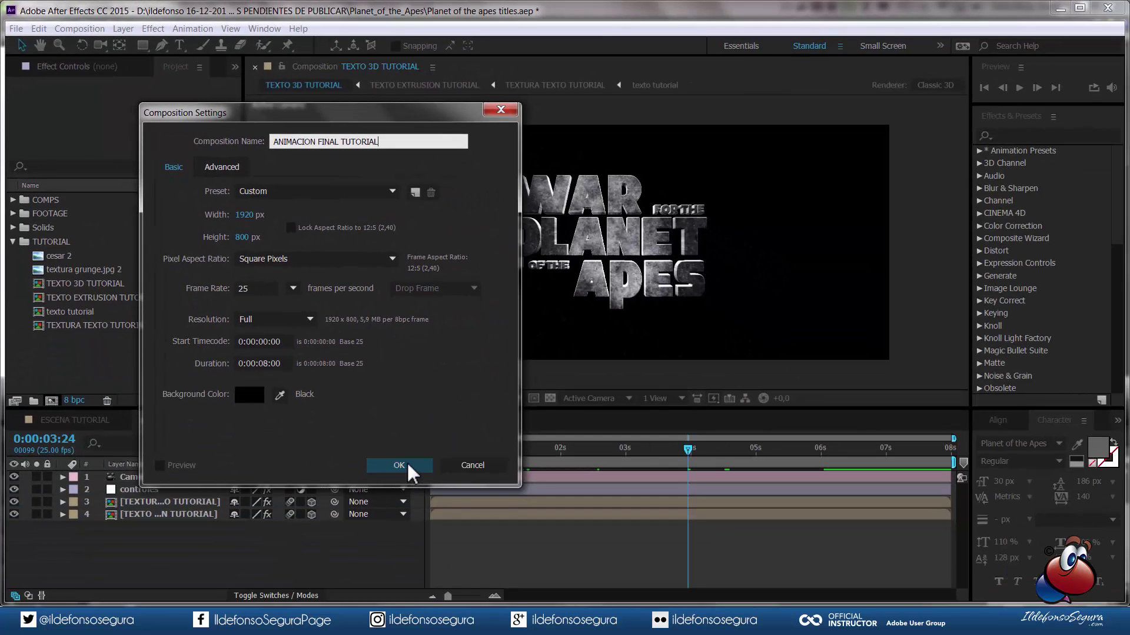
pyautogui.click(407, 462)
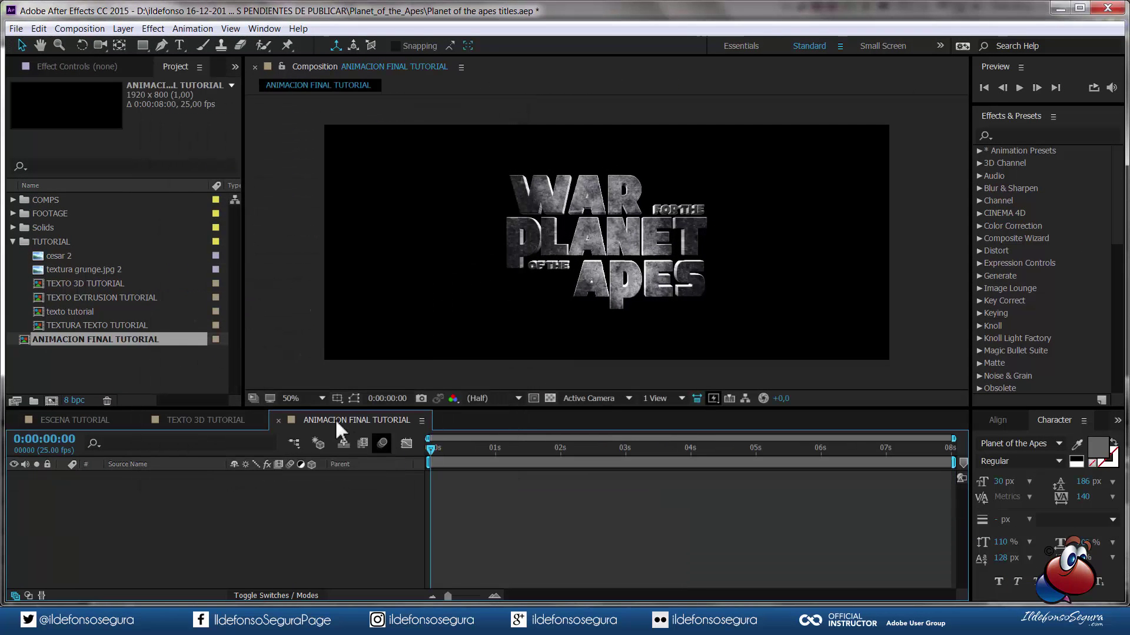
# - Move ANIMACION FINAL TUTORIAL into the TUTORIAL folder and add the TEXTO 3D TUTORIAL composition to it as a layer
pyautogui.moveTo(118, 338); pyautogui.dragTo(80, 242)
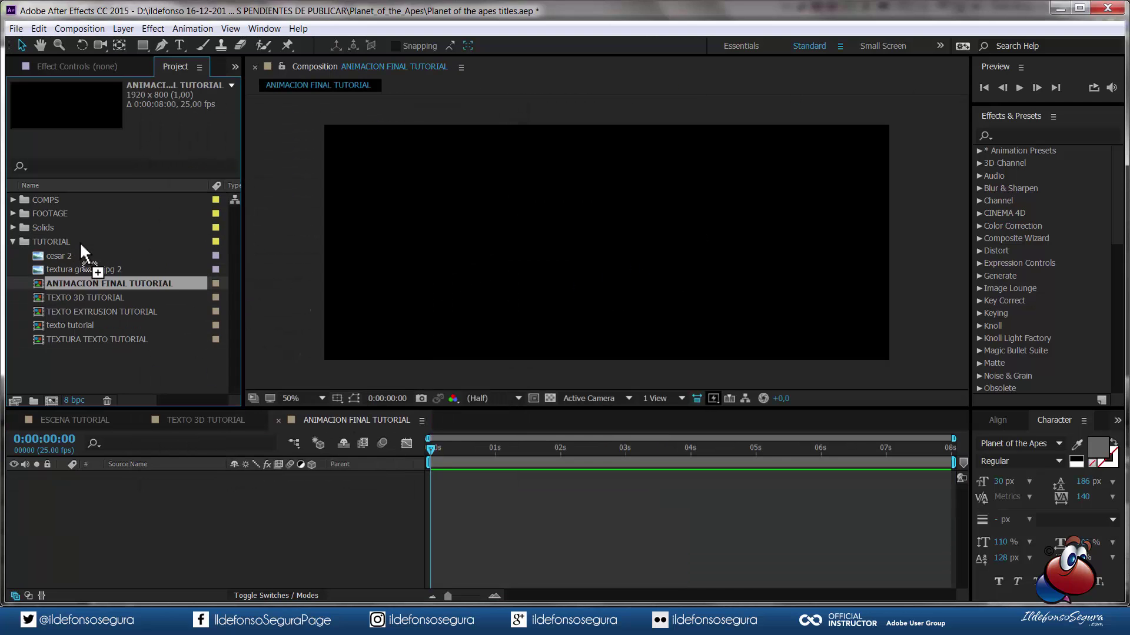
pyautogui.click(94, 297)
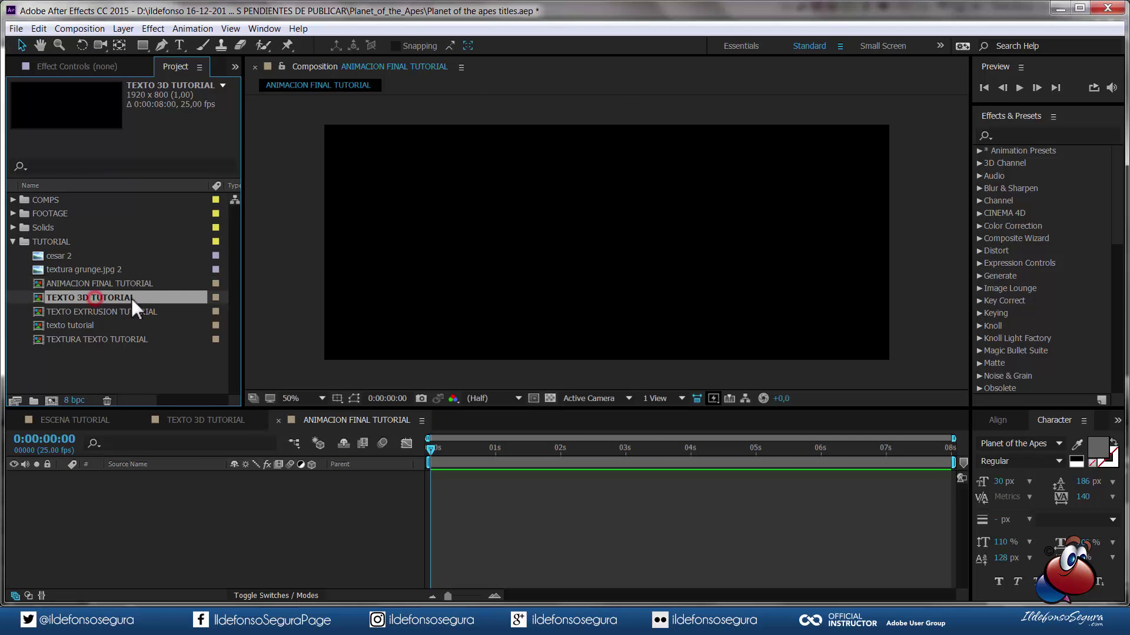
pyautogui.moveTo(121, 312); pyautogui.dragTo(98, 496)
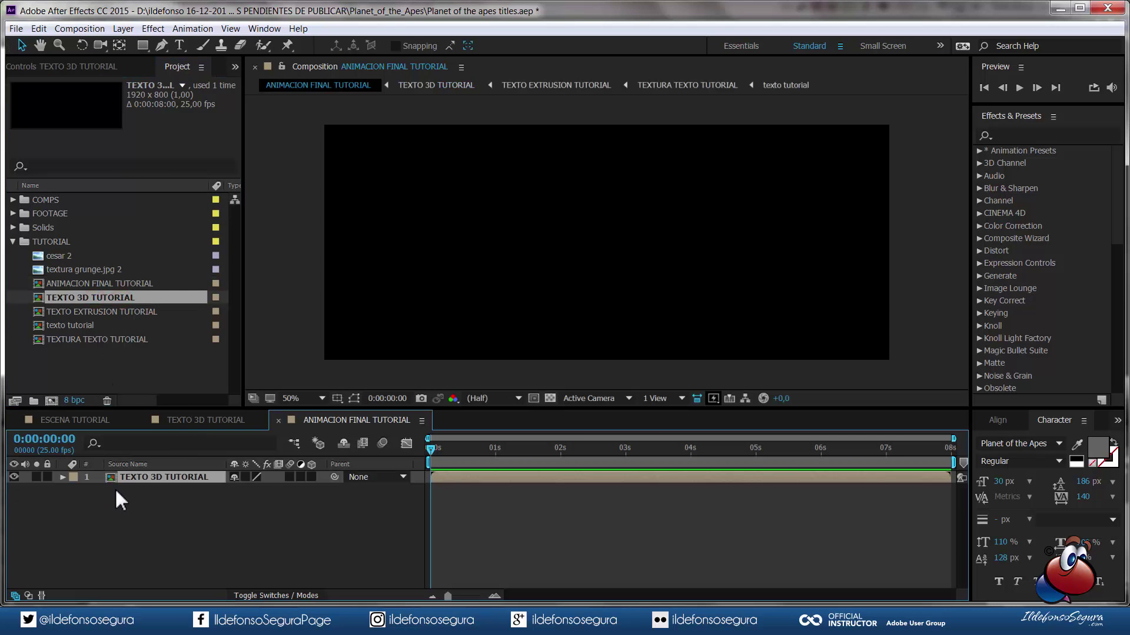
# - Add cesar 2 below the text layer and keyframe its Scale at 100% at 0:00:01:11 and 120% at 0:00:07:09
pyautogui.click(524, 448)
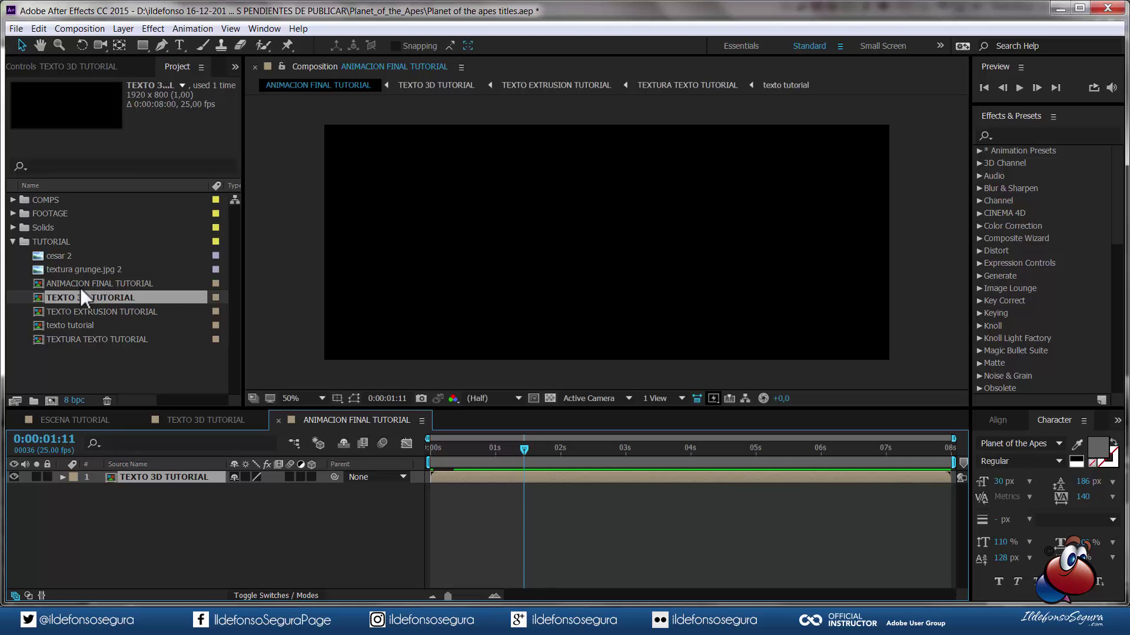
pyautogui.click(56, 255)
pyautogui.moveTo(76, 255); pyautogui.dragTo(76, 513)
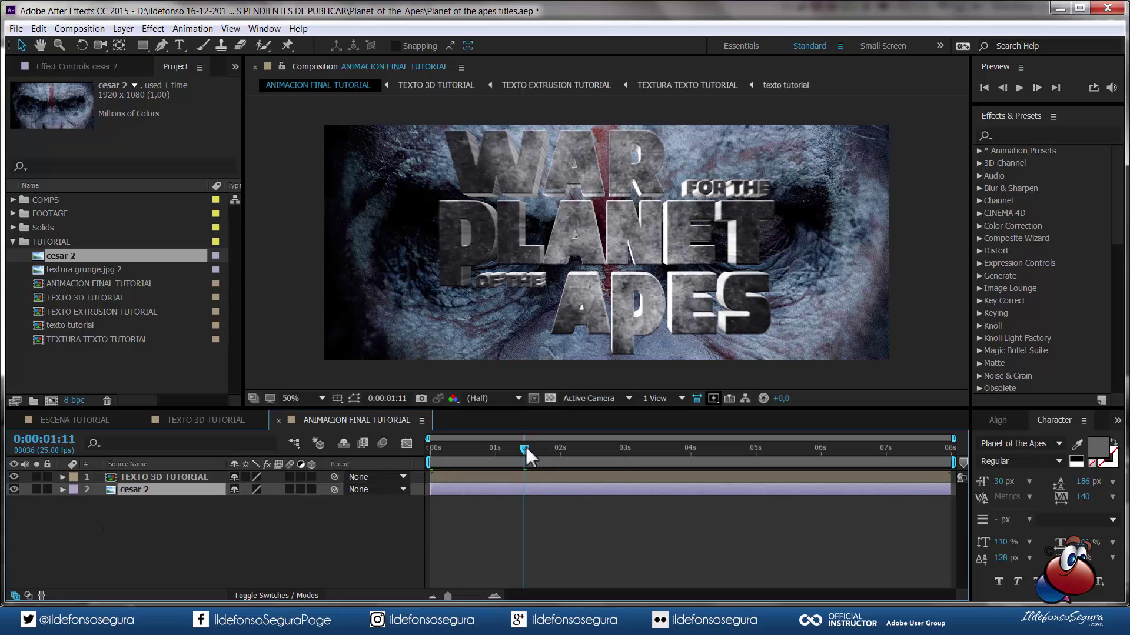
pyautogui.press('s')
pyautogui.click(99, 502)
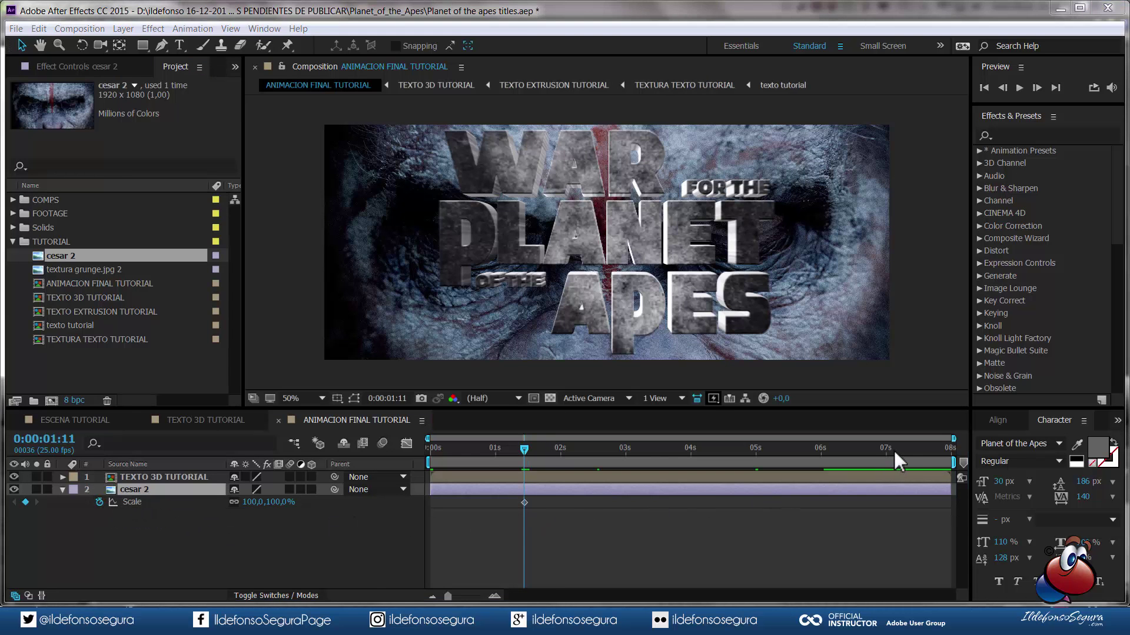
pyautogui.click(909, 448)
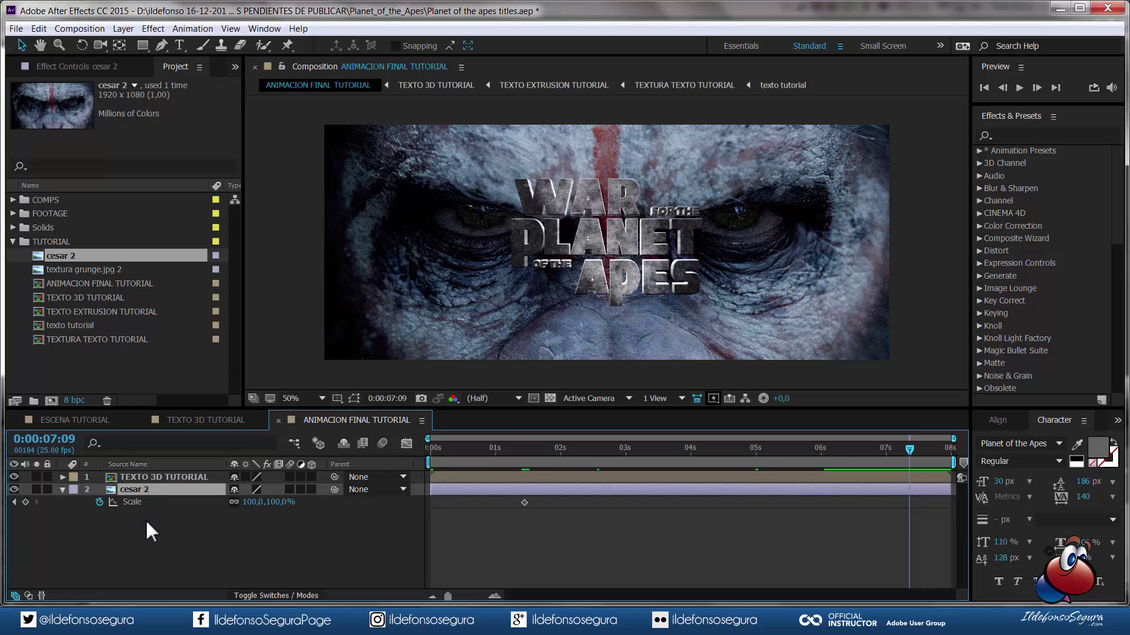
pyautogui.click(278, 502)
pyautogui.write('120')
pyautogui.press('Return')
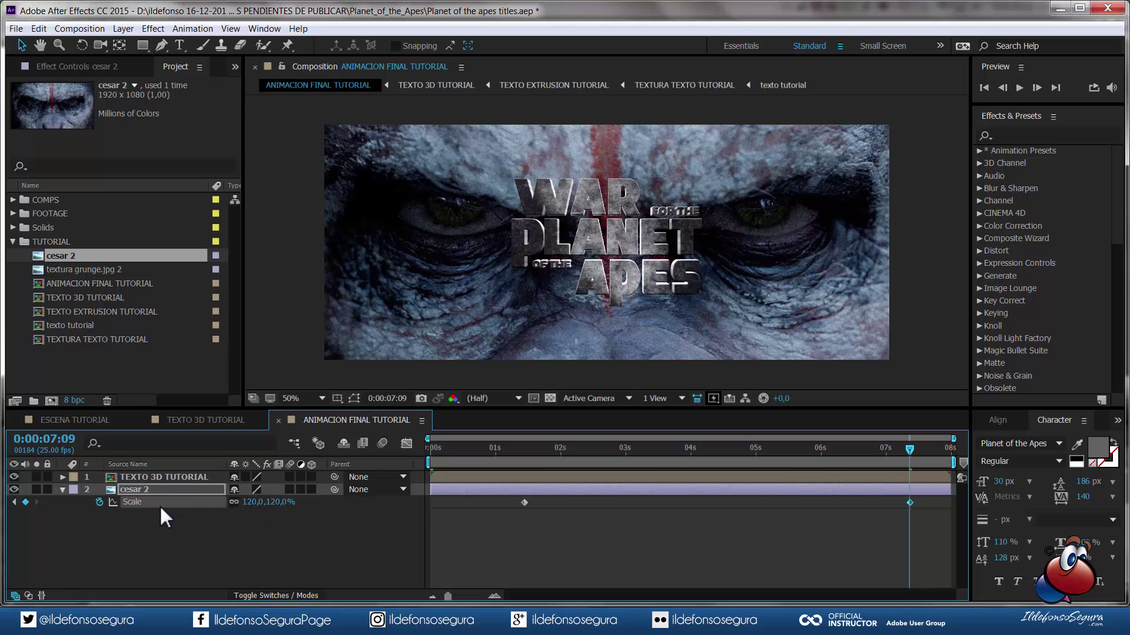
# - Keyframe cesar 2's Opacity from 0% at 0:00:01:01 to 100% at about 5 seconds
pyautogui.press('t')
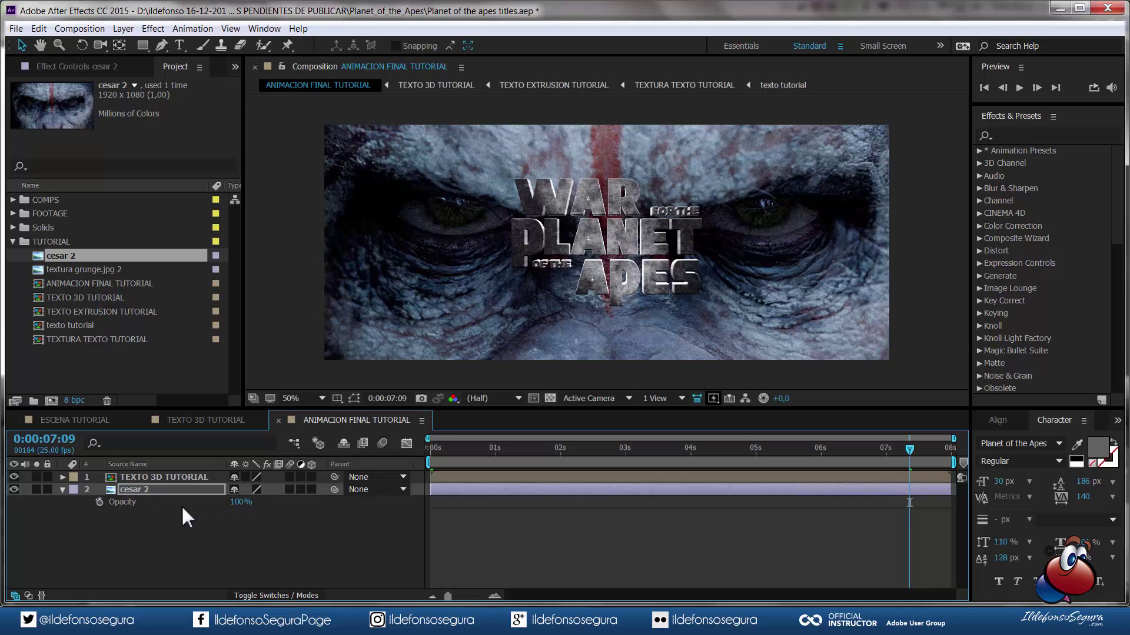
pyautogui.click(499, 451)
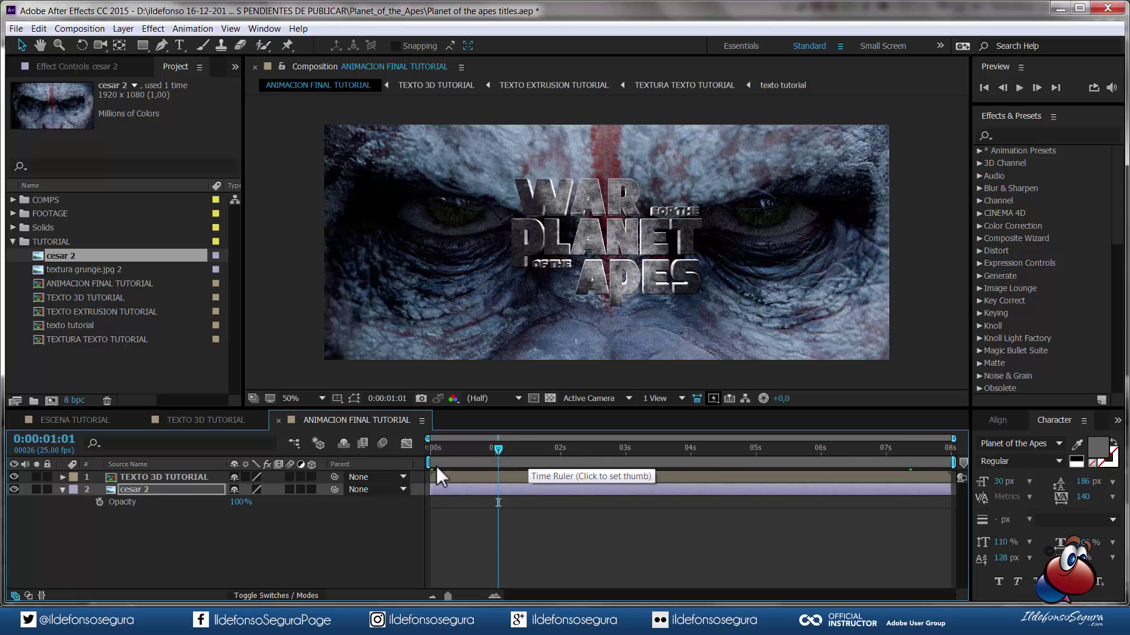
pyautogui.click(100, 502)
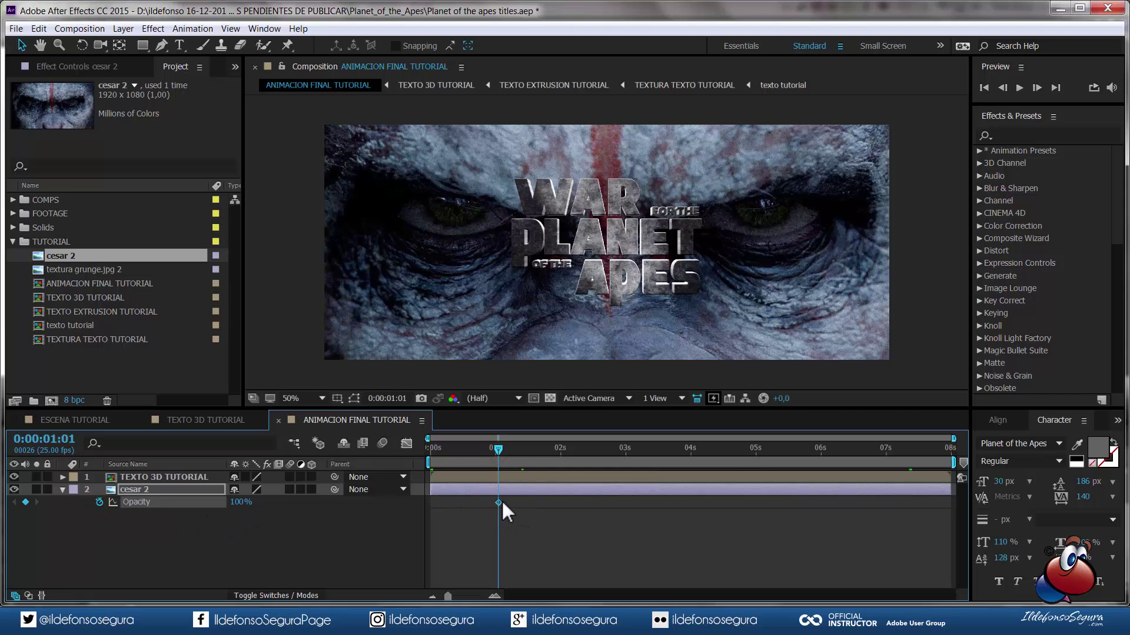
pyautogui.moveTo(499, 502); pyautogui.dragTo(532, 504)
pyautogui.moveTo(659, 505); pyautogui.dragTo(757, 500)
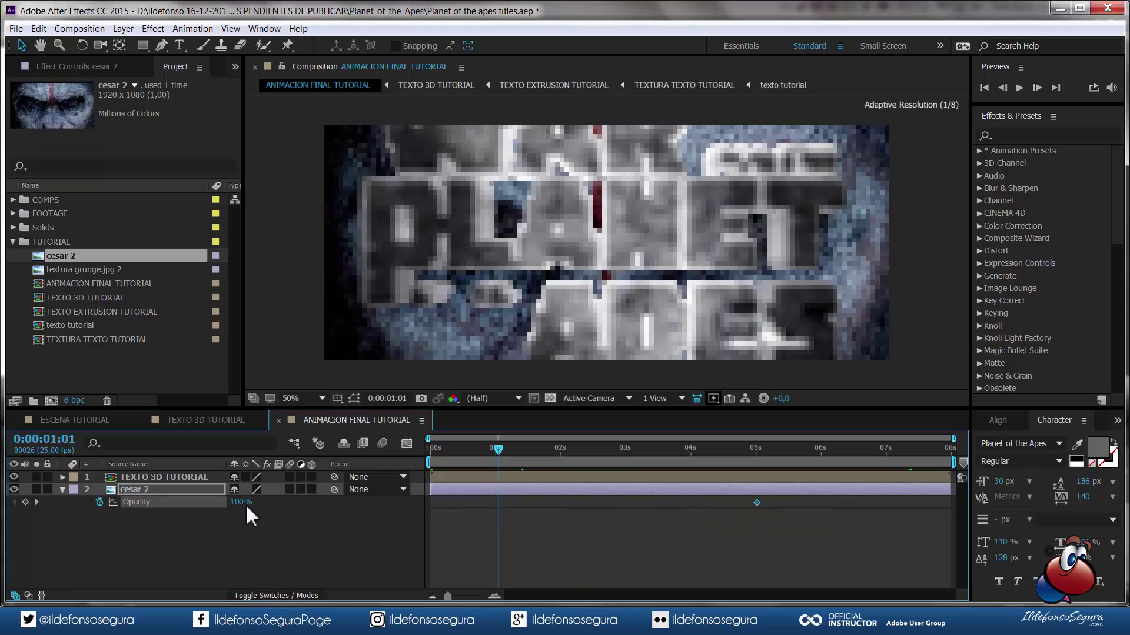
pyautogui.moveTo(242, 510); pyautogui.dragTo(187, 500)
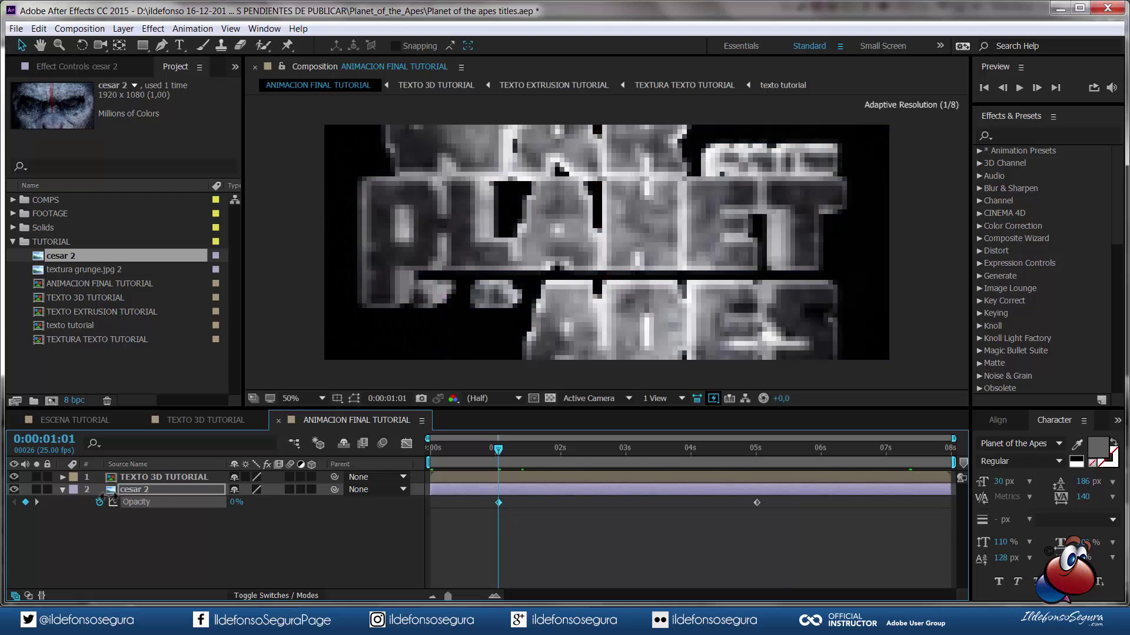
# - Apply Easy Ease to both of cesar 2's Opacity keyframes
pyautogui.moveTo(779, 497); pyautogui.dragTo(493, 504)
pyautogui.rightClick(497, 500)
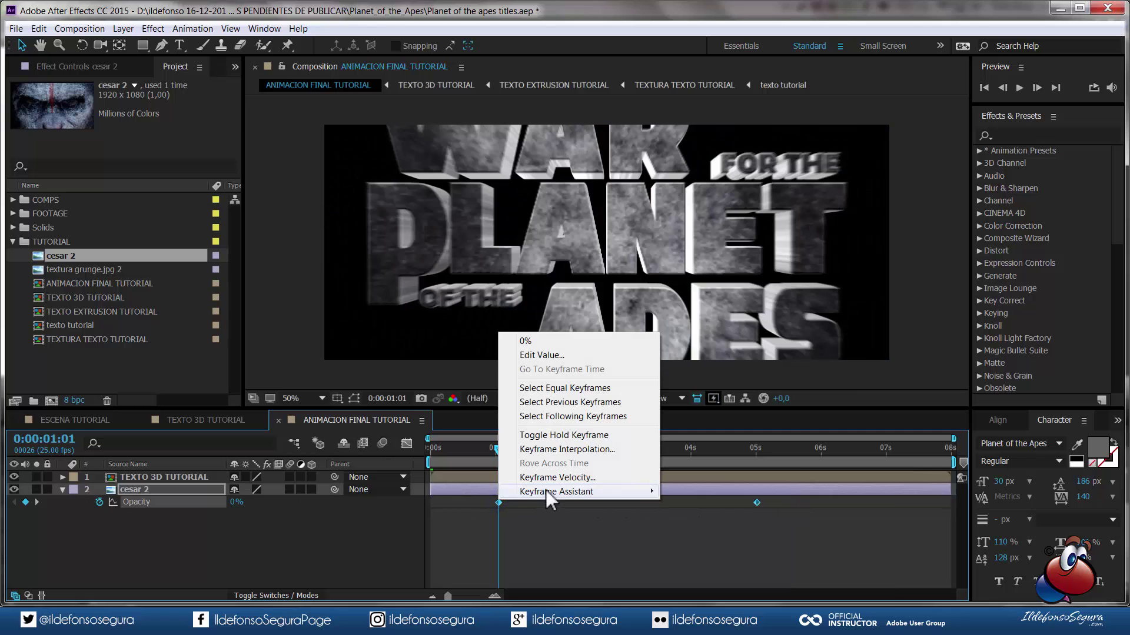
pyautogui.moveTo(574, 493)
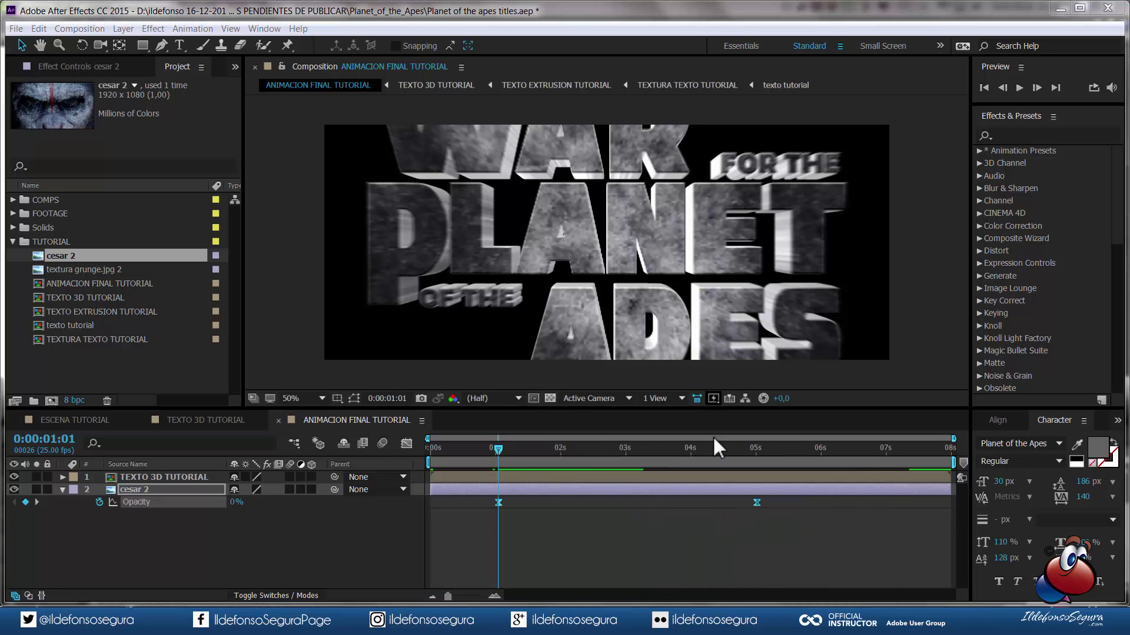
# - Find the Tint effect and apply it to the cesar 2 layer
pyautogui.click(1016, 136)
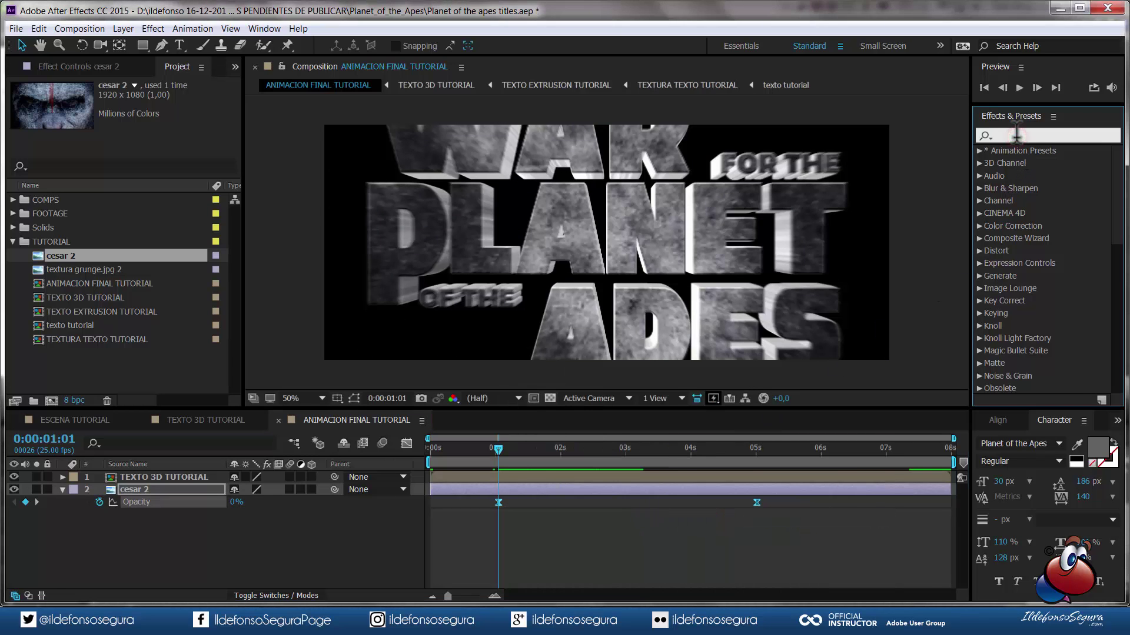
pyautogui.write('tint')
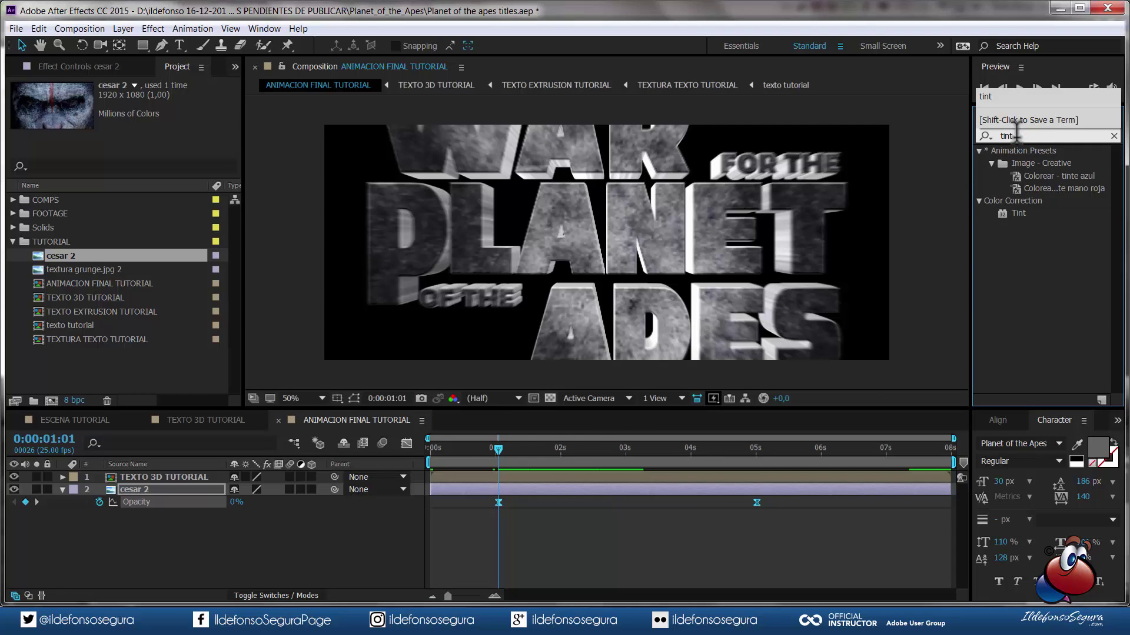
pyautogui.moveTo(1018, 213); pyautogui.dragTo(167, 486)
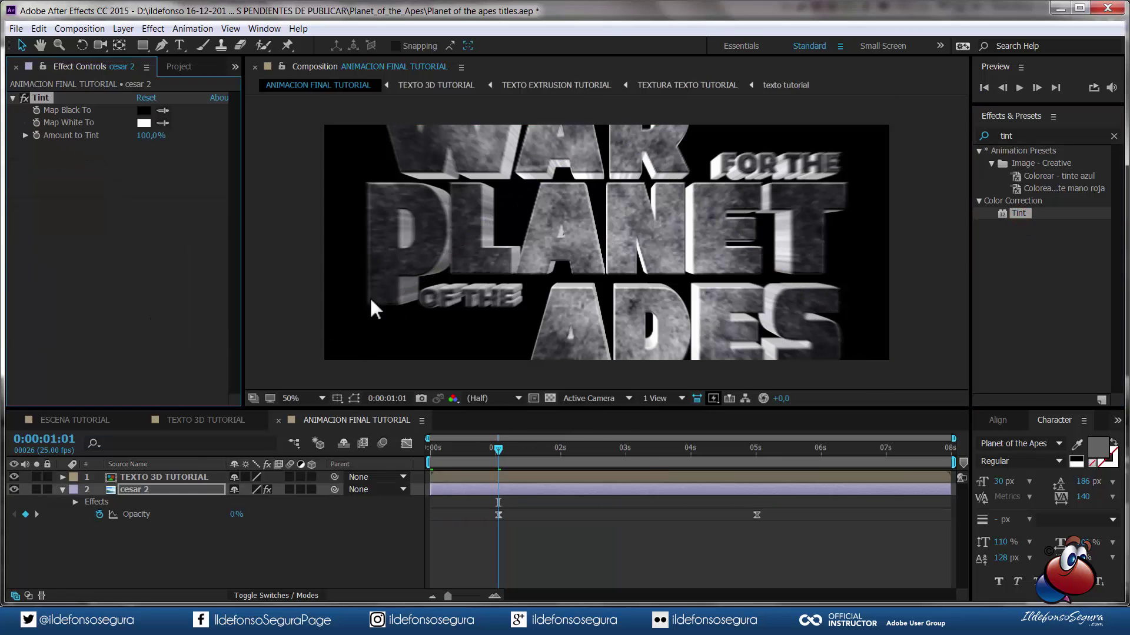
# - Keyframe cesar 2's Amount to Tint from 100% at 0:00:04:09 to 0% at 0:00:06:05 and preview the animation
pyautogui.moveTo(504, 449); pyautogui.dragTo(715, 451)
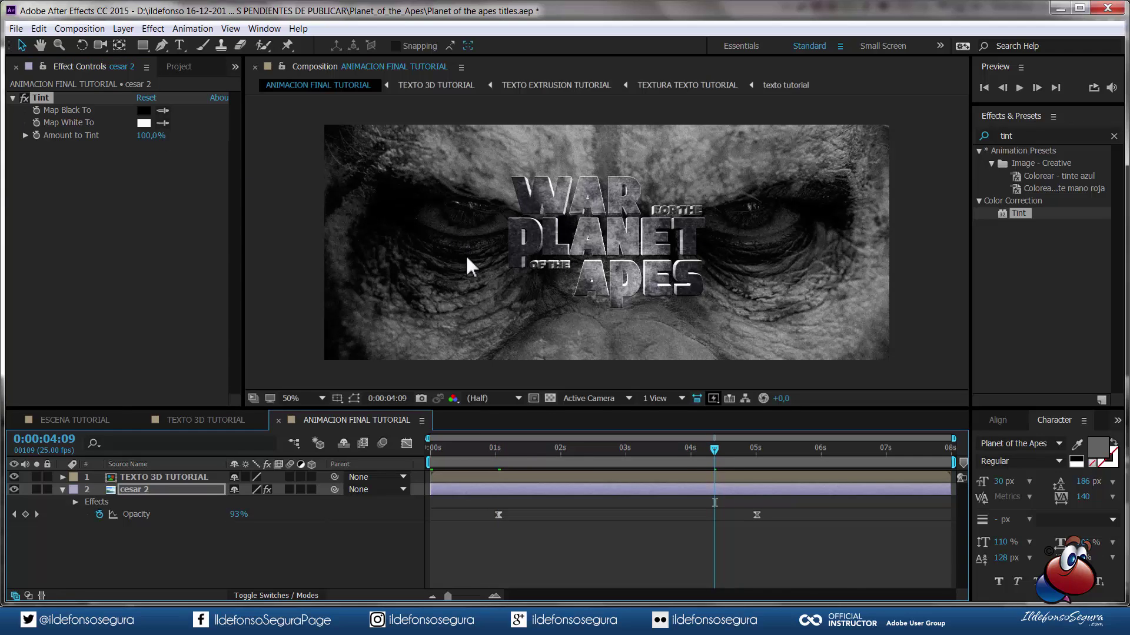
pyautogui.click(36, 136)
pyautogui.moveTo(715, 448); pyautogui.dragTo(835, 450)
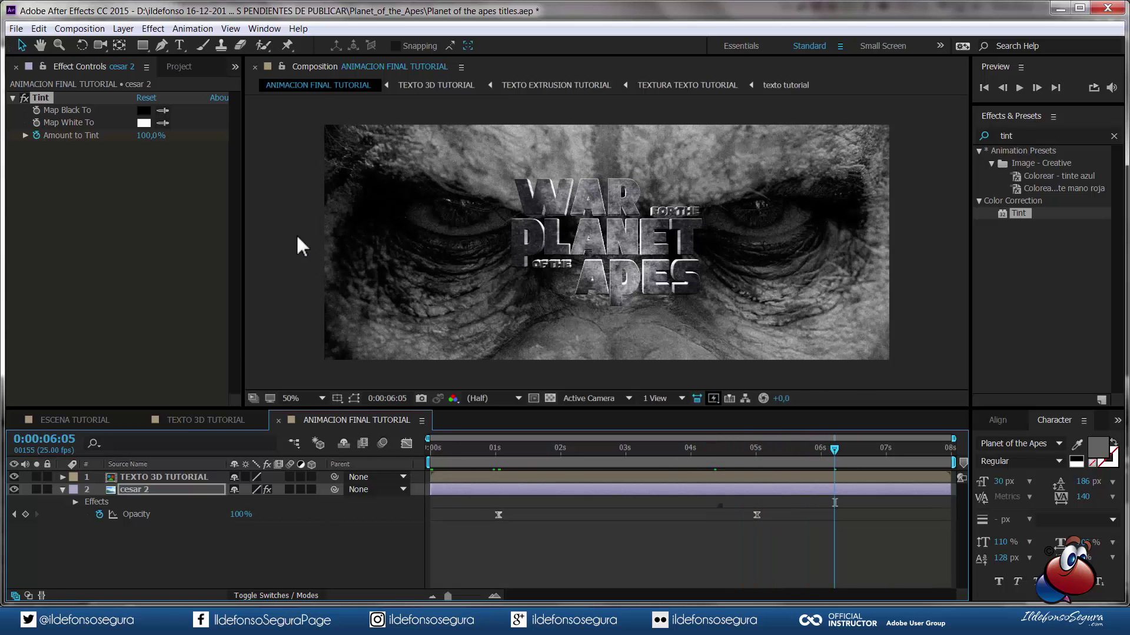
pyautogui.moveTo(147, 136); pyautogui.dragTo(56, 135)
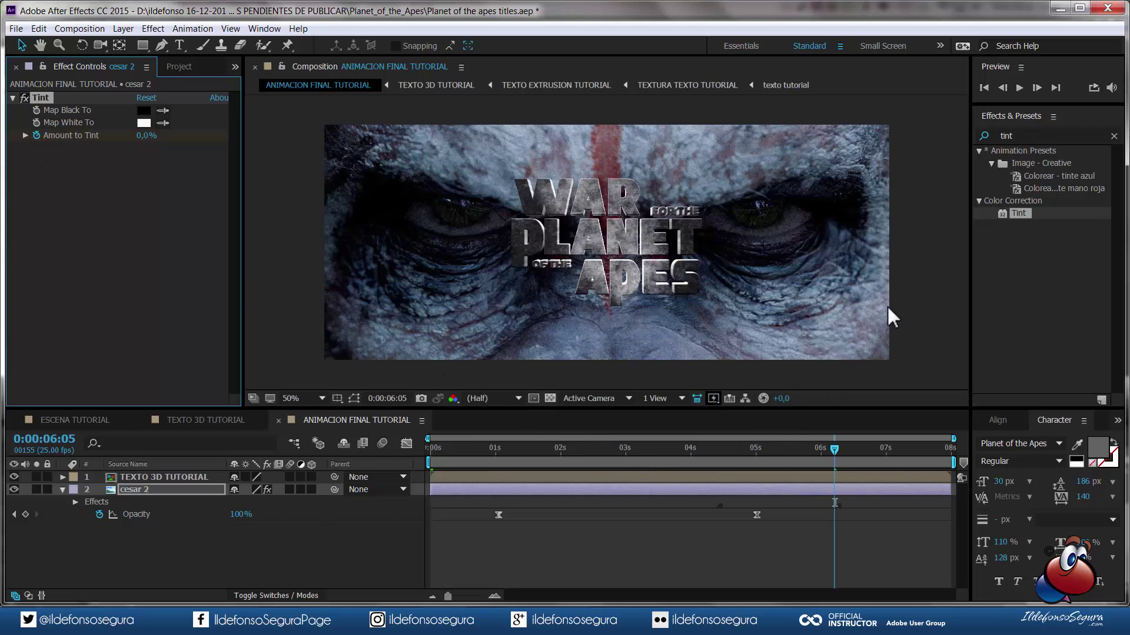
pyautogui.click(1019, 87)
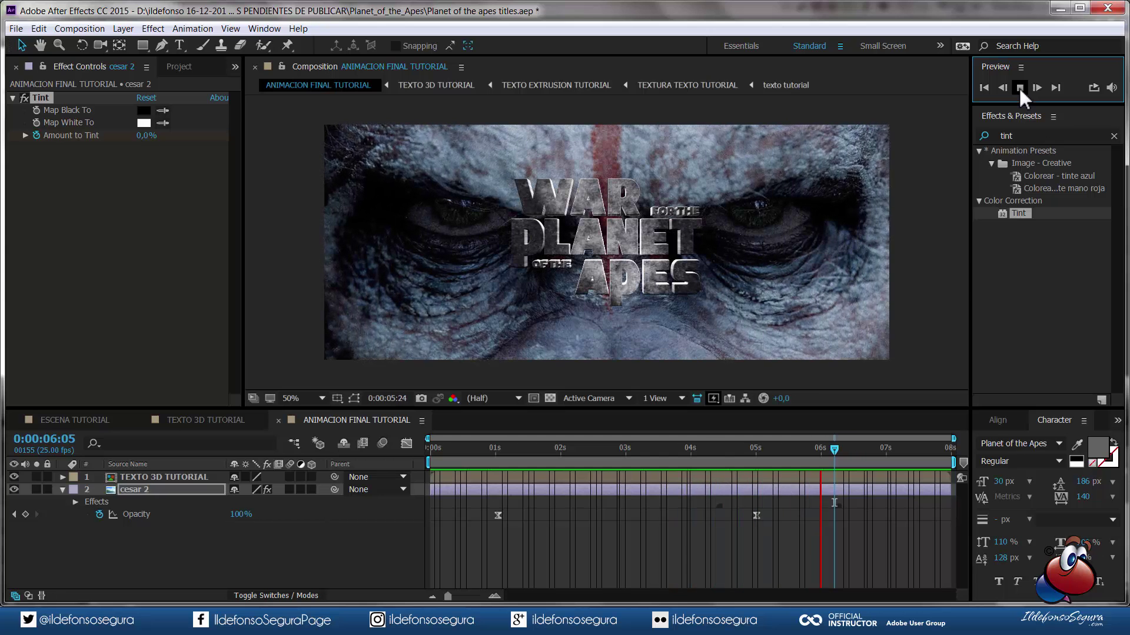
pyautogui.click(1019, 87)
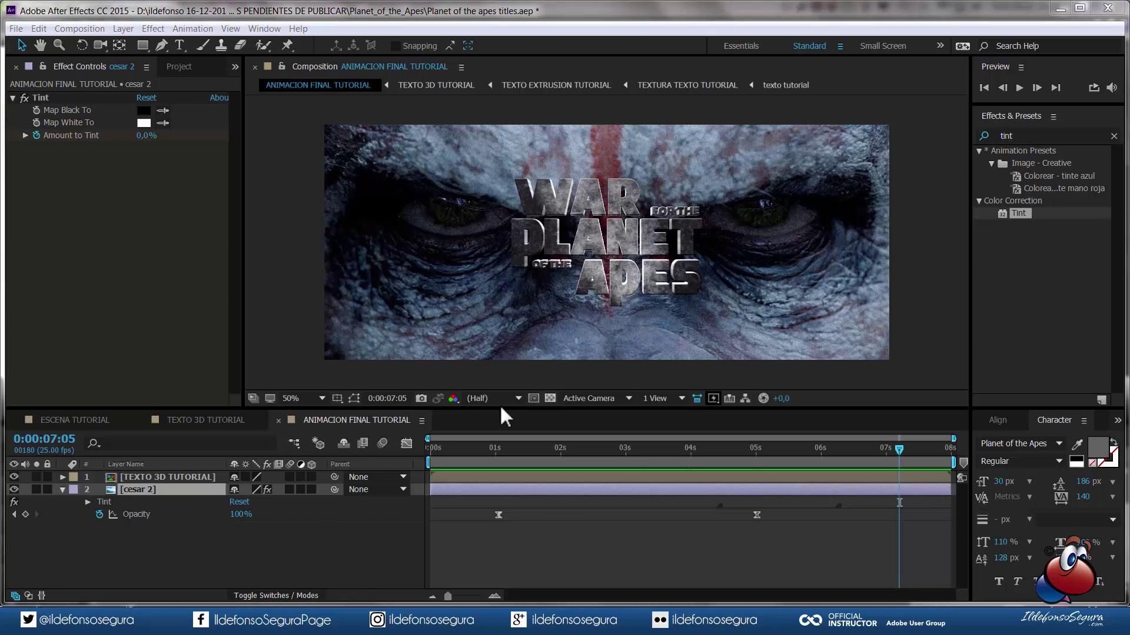
# - Show cesar 2's Scale keyframes and move the current time to the first one at 0:00:01:11
pyautogui.click(146, 487)
pyautogui.press('s')
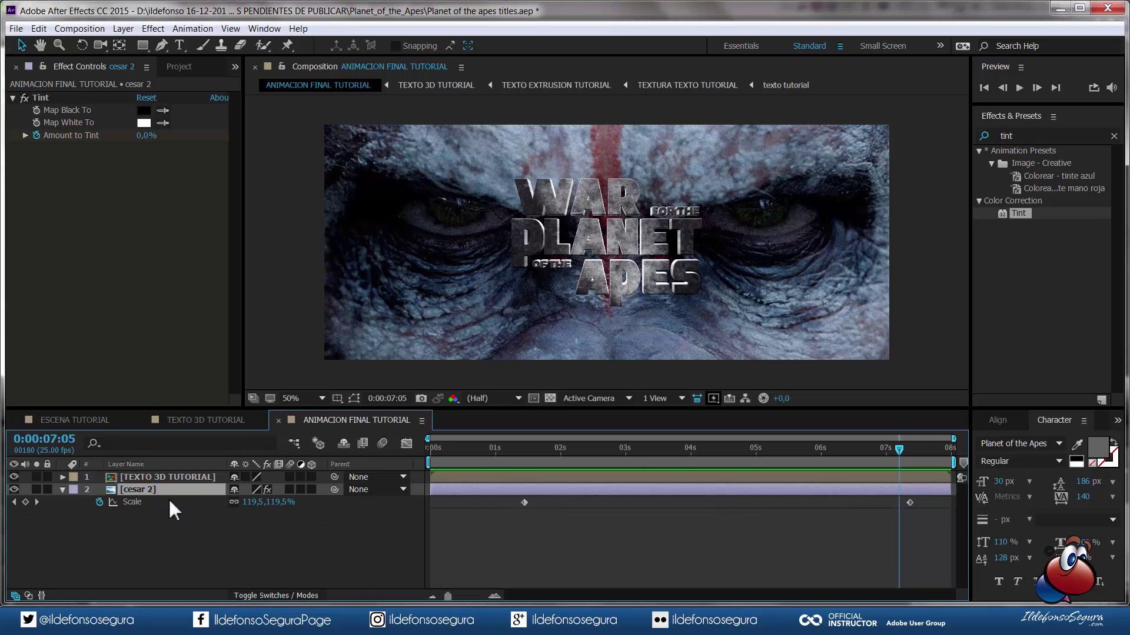
pyautogui.click(525, 450)
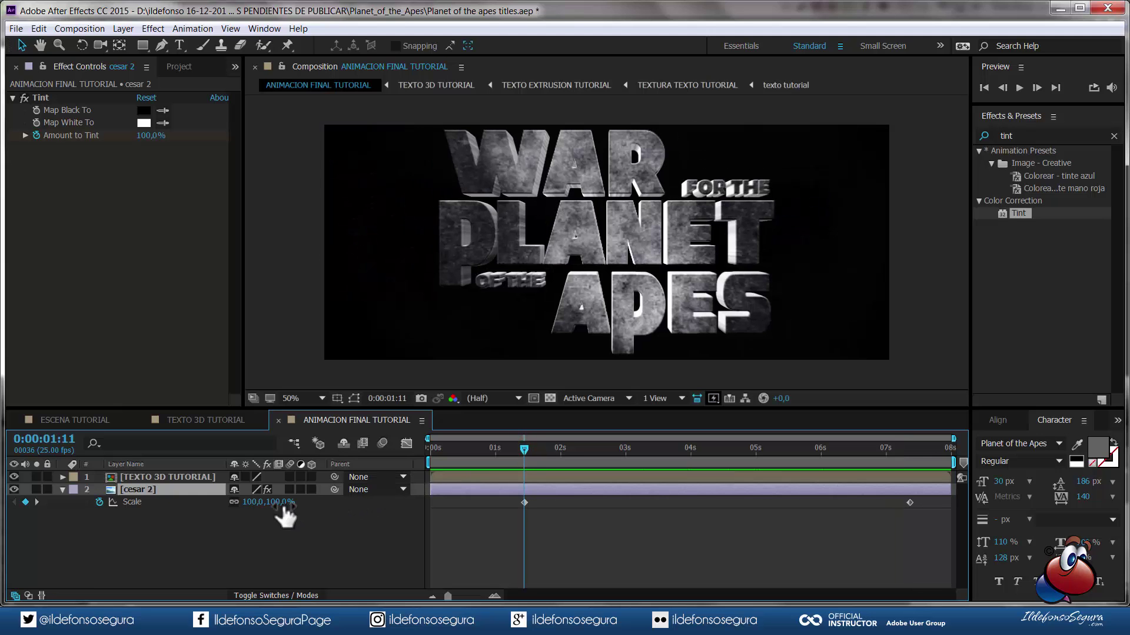
# - Create a black 1920 x 800 solid named bg1 directly above the cesar 2 layer
pyautogui.rightClick(175, 528)
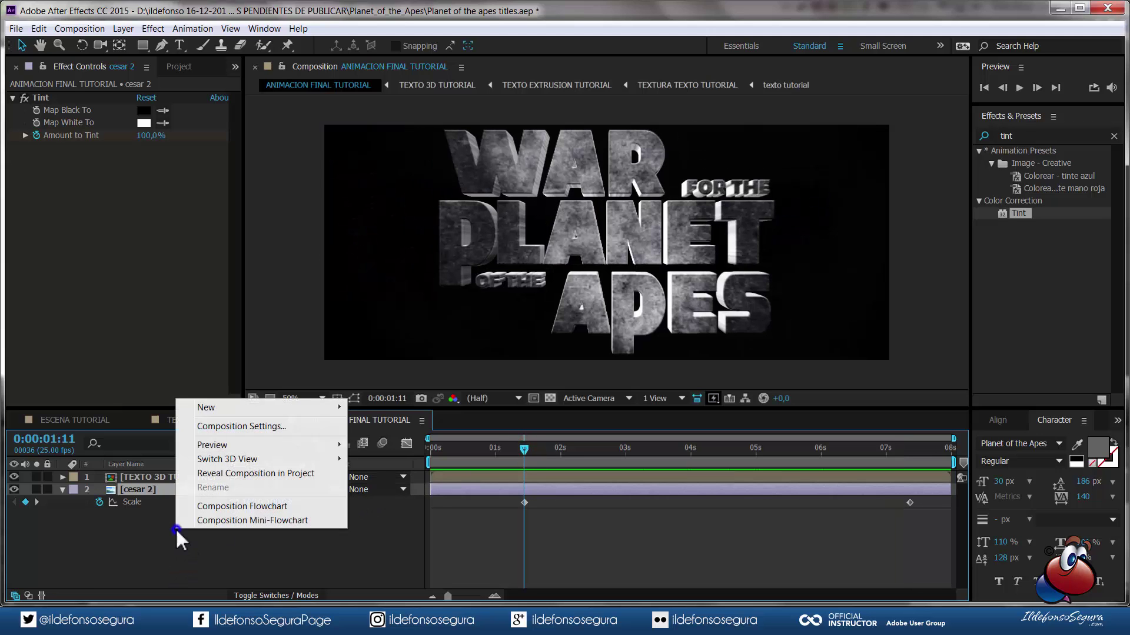
pyautogui.moveTo(225, 410)
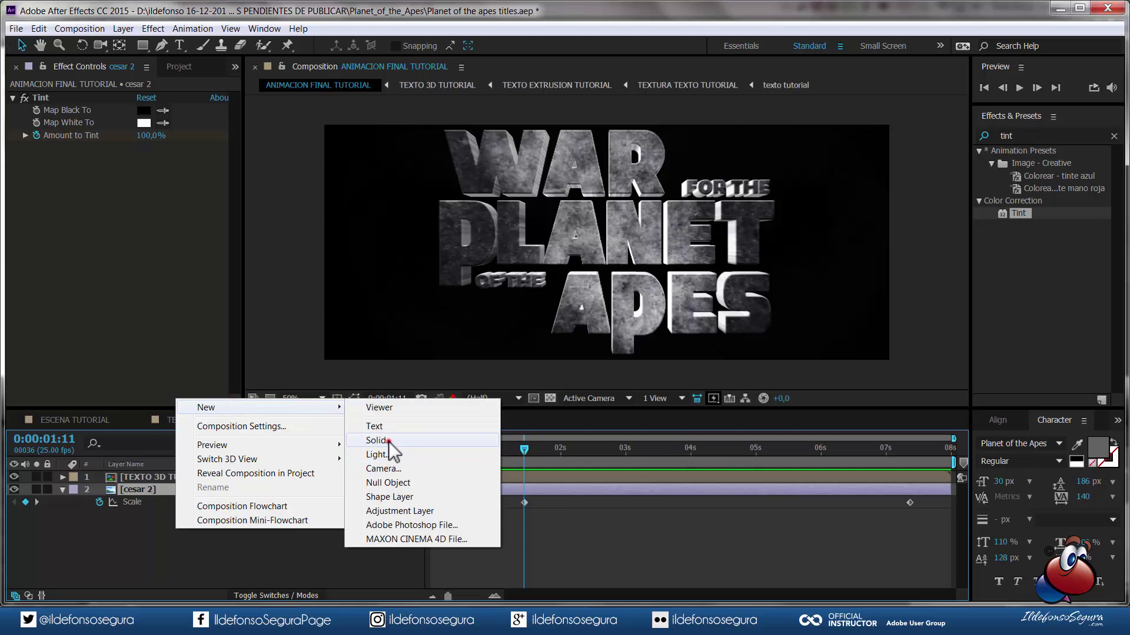
pyautogui.click(389, 444)
pyautogui.click(510, 446)
pyautogui.moveTo(286, 473); pyautogui.dragTo(115, 509)
pyautogui.click(464, 318)
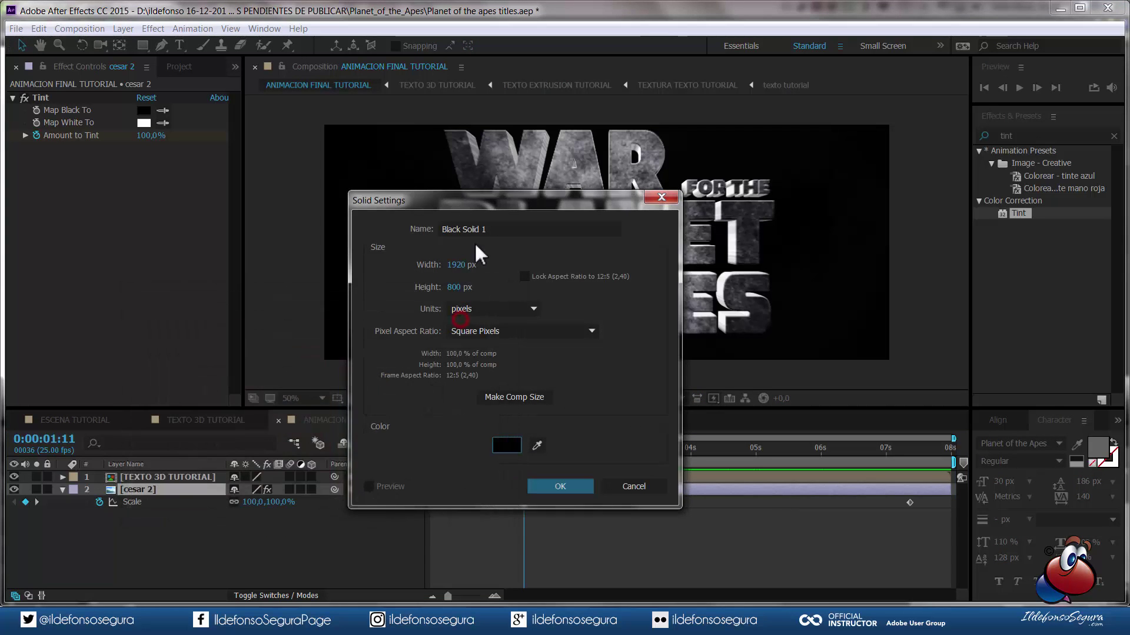
pyautogui.click(487, 230)
pyautogui.moveTo(486, 230); pyautogui.dragTo(368, 226)
pyautogui.write('bg1')
pyautogui.click(560, 482)
# - Duplicate bg1 and turn the copy into a new white (FFFFFF) solid named bg2
pyautogui.click(151, 489)
pyautogui.hotkey('ctrl', 'd')
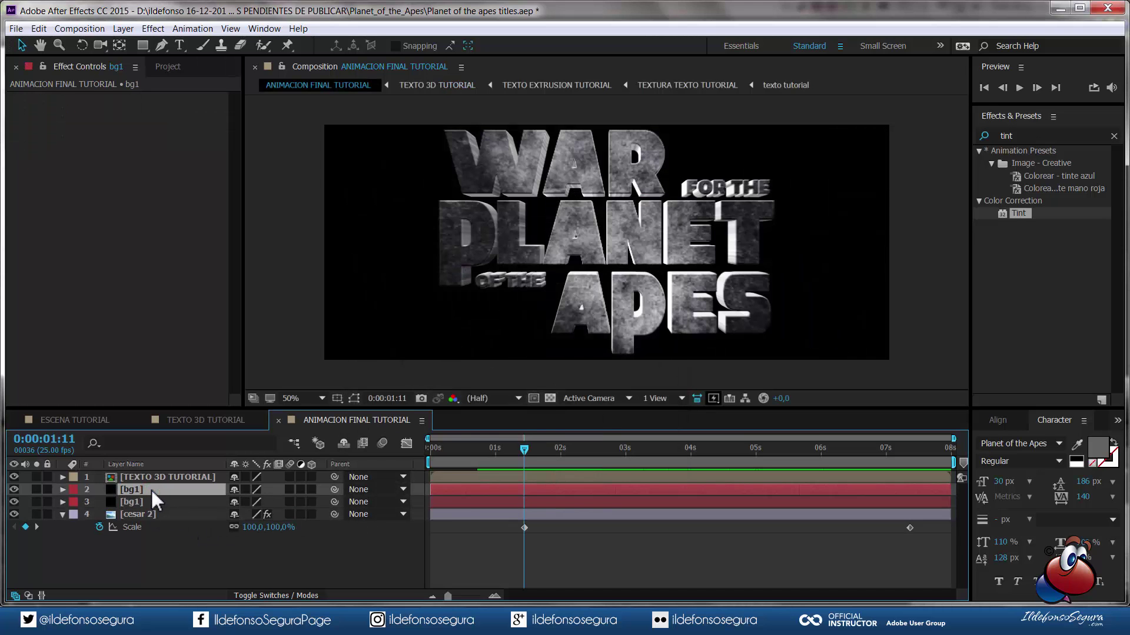
pyautogui.click(123, 28)
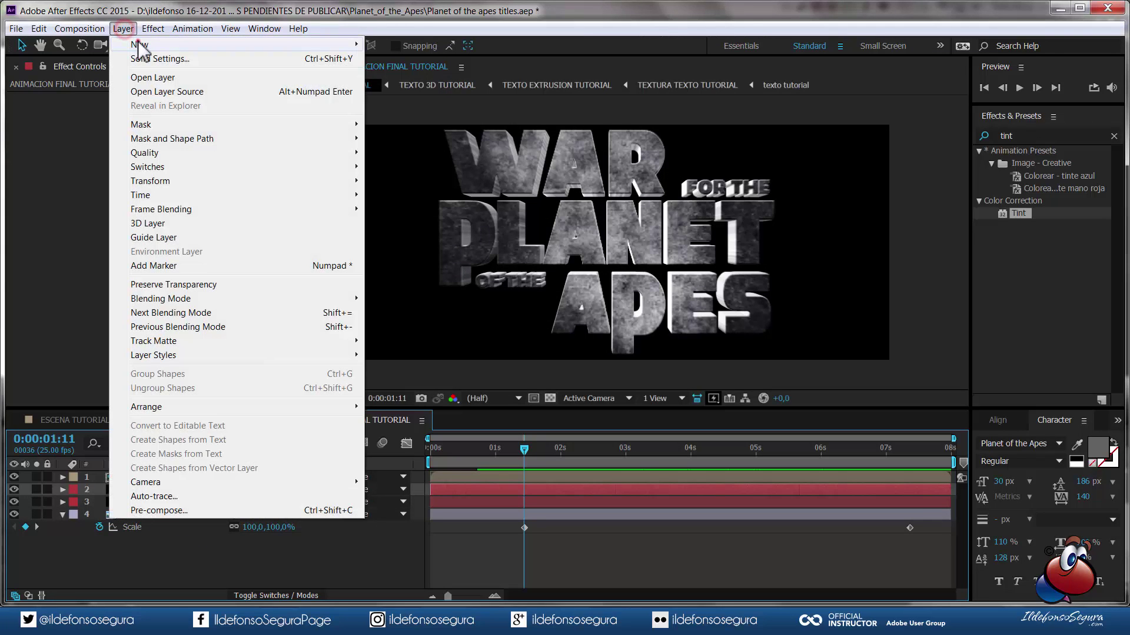
pyautogui.click(147, 59)
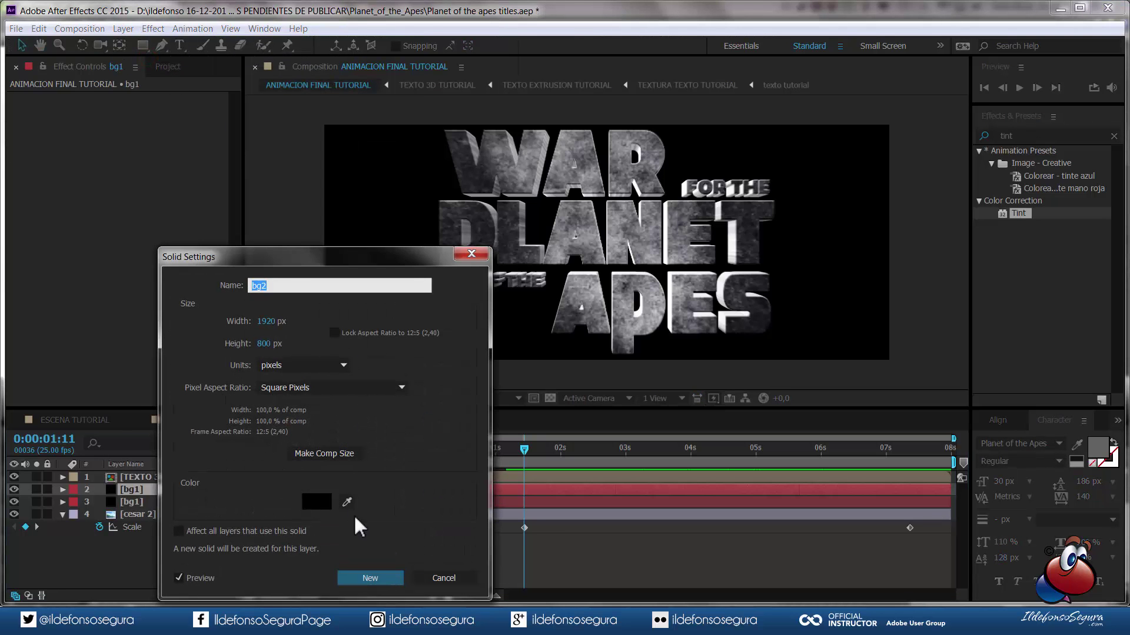
pyautogui.click(312, 493)
pyautogui.moveTo(311, 458); pyautogui.dragTo(148, 316)
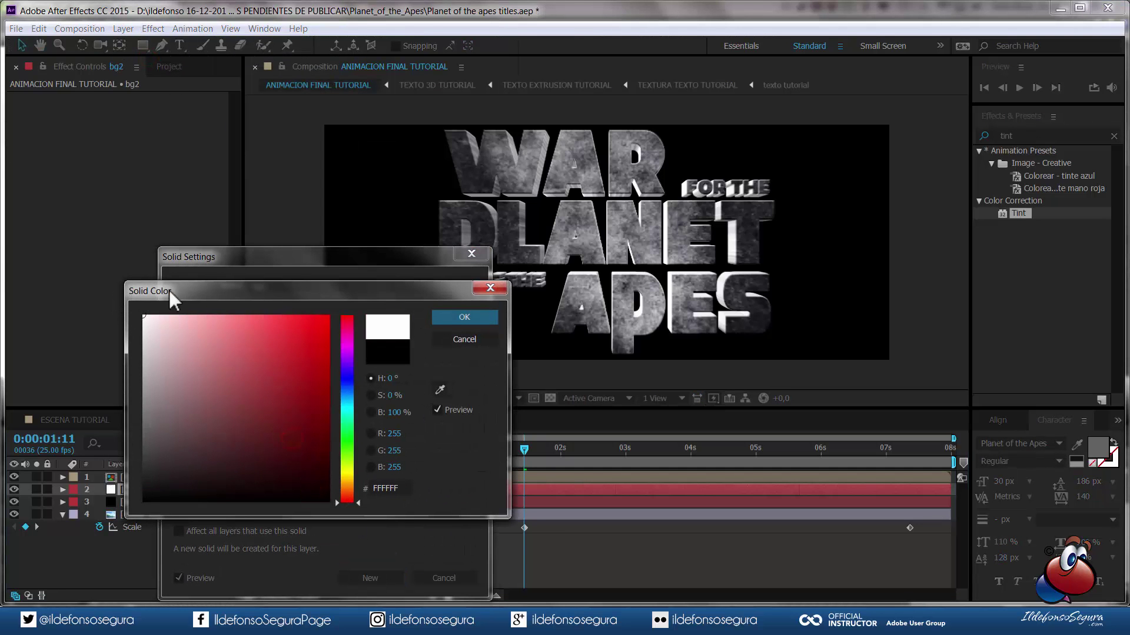
pyautogui.click(440, 316)
pyautogui.click(386, 572)
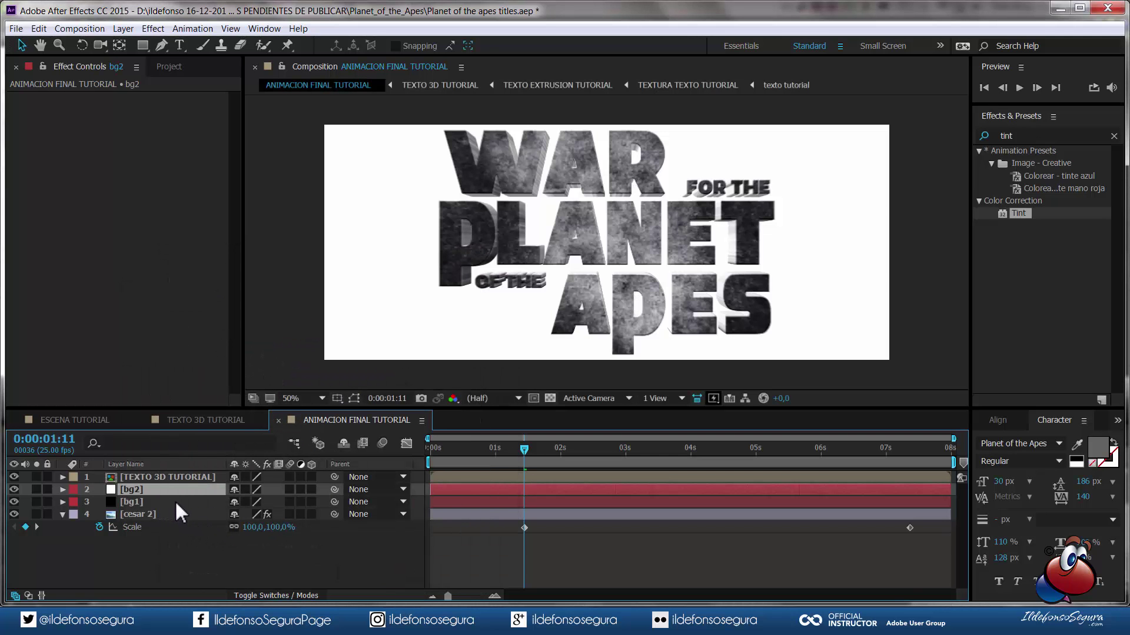
# - Keyframe Scale on both bg1 and bg2 from 100% at 0:00:01:11 to 120% at 0:00:07:09
pyautogui.keyDown('ctrl'); pyautogui.click(164, 503); pyautogui.keyUp('ctrl')
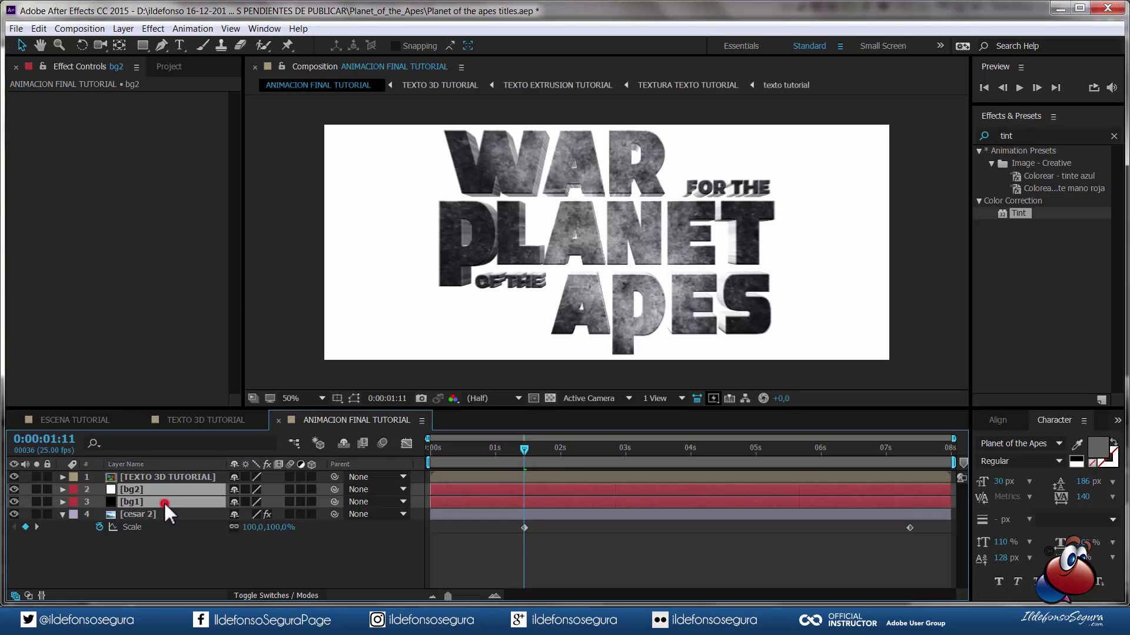
pyautogui.press('s')
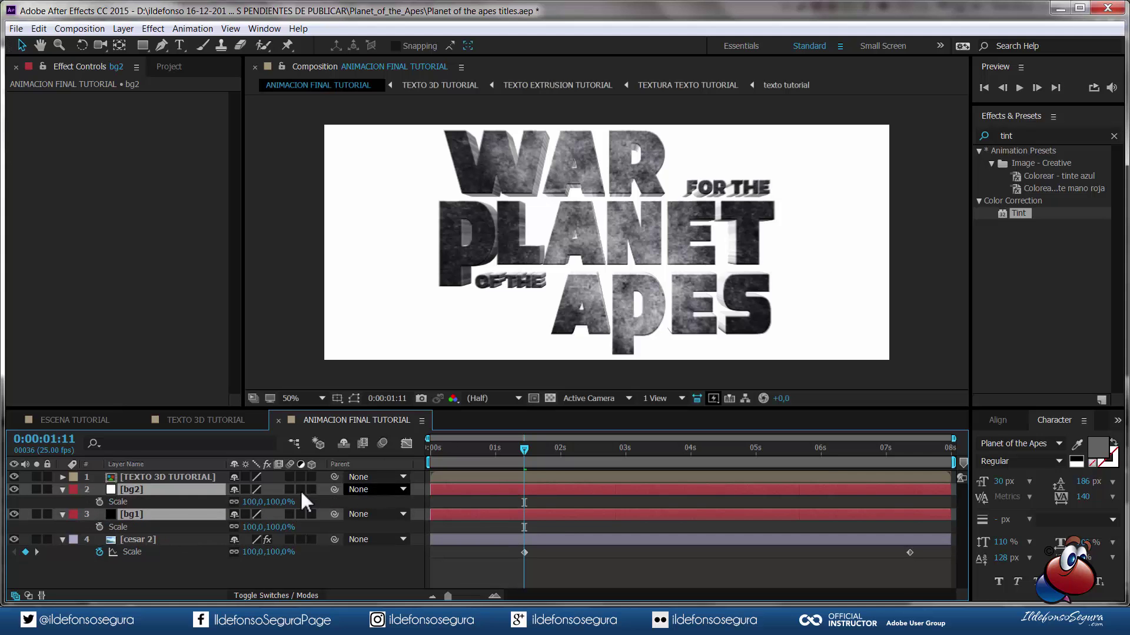
pyautogui.click(99, 501)
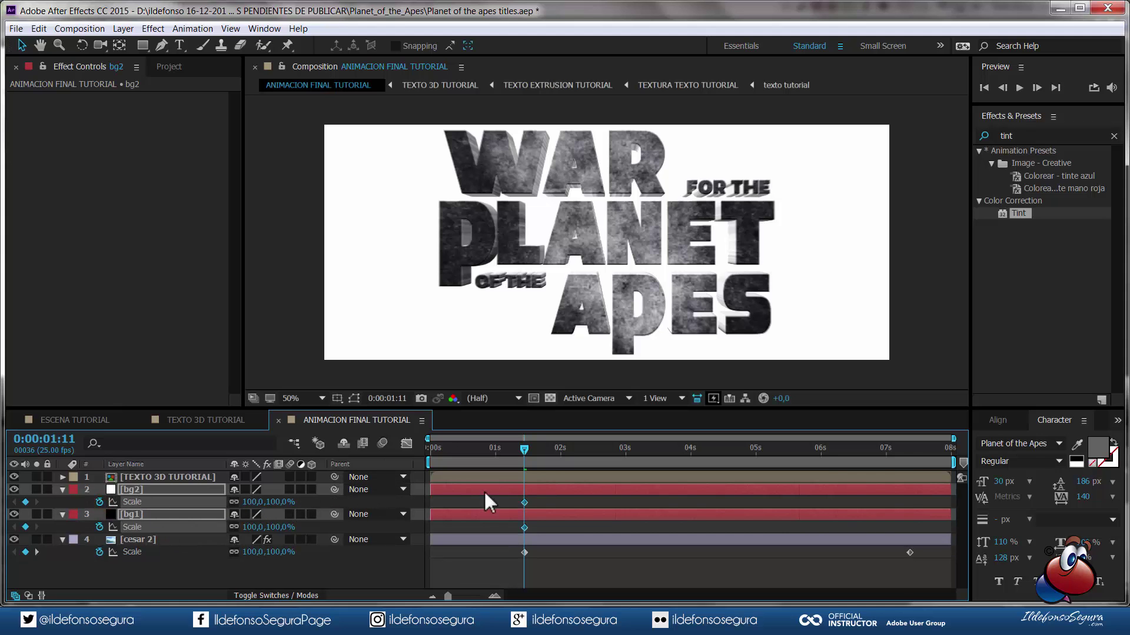
pyautogui.click(907, 447)
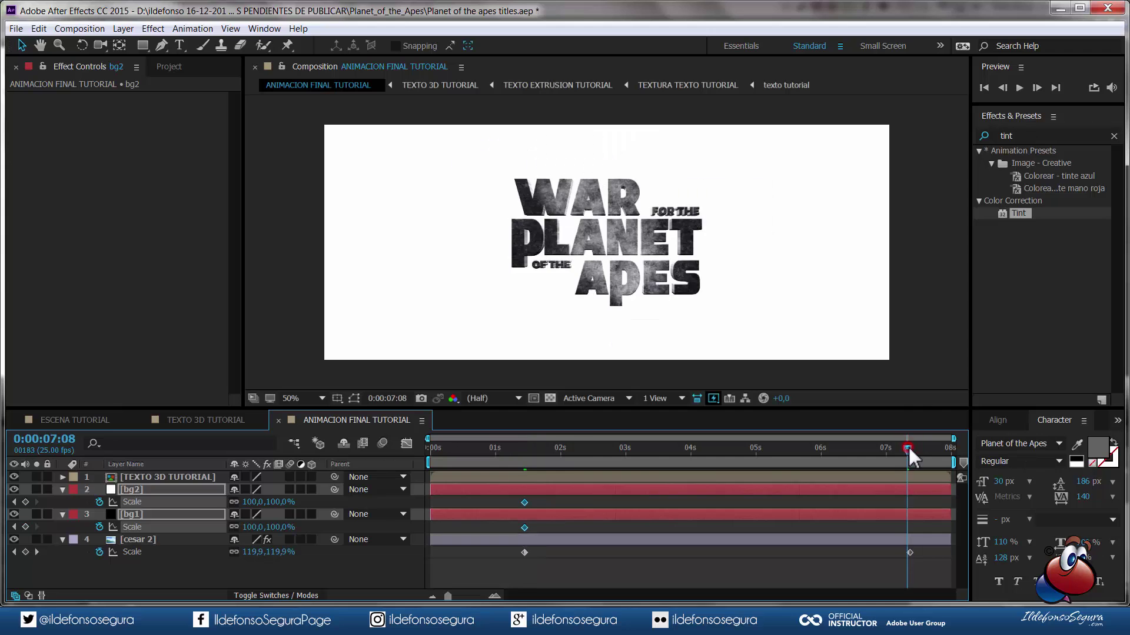
pyautogui.click(274, 502)
pyautogui.write('120')
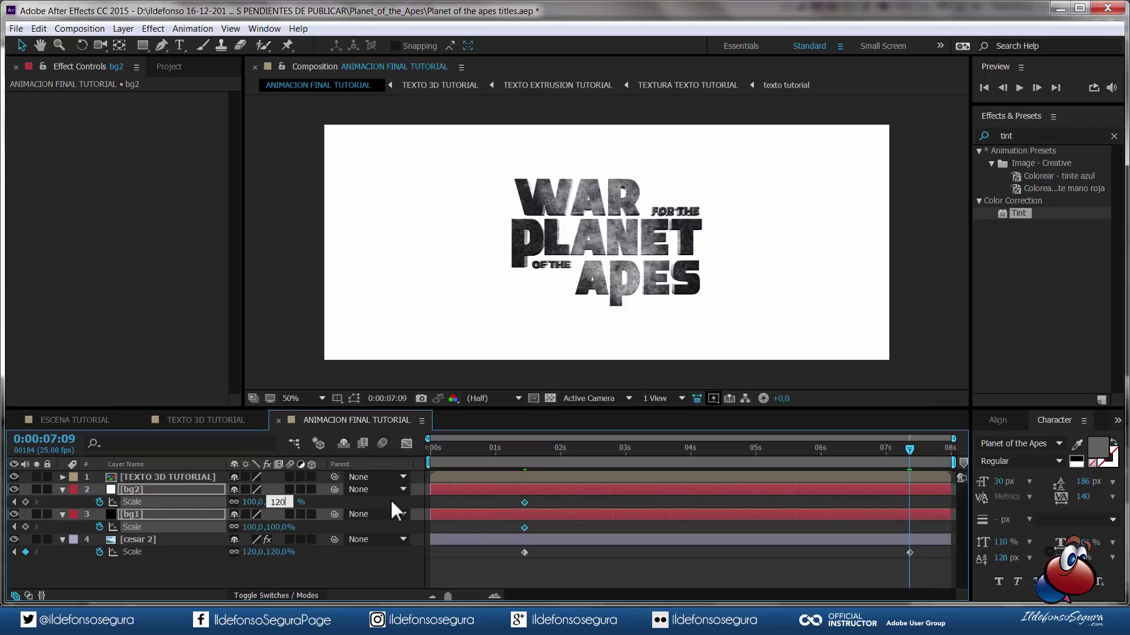
pyautogui.press('Return')
# - Move bg1's final Scale keyframe about one second earlier and hide the bg2 layer
pyautogui.click(160, 520)
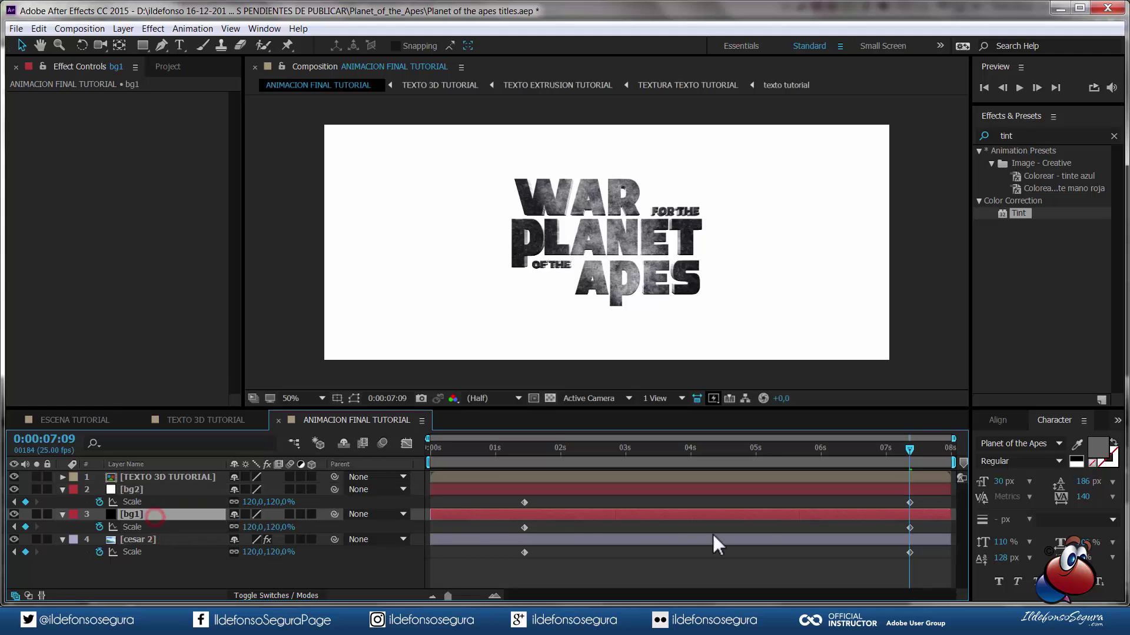
pyautogui.moveTo(910, 528); pyautogui.dragTo(845, 523)
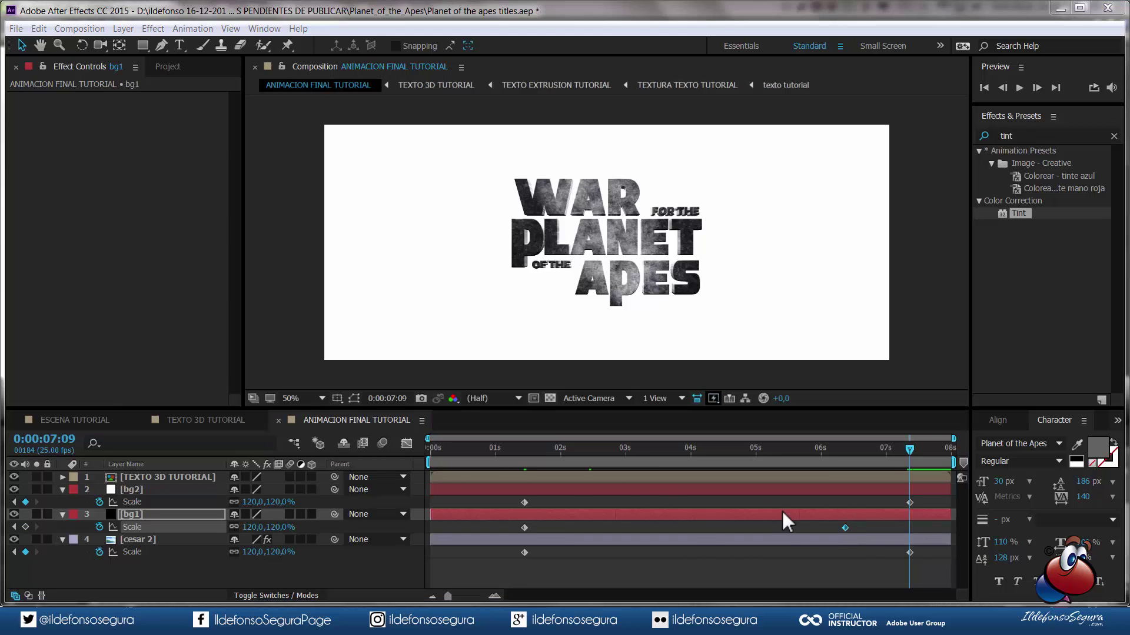
pyautogui.click(14, 490)
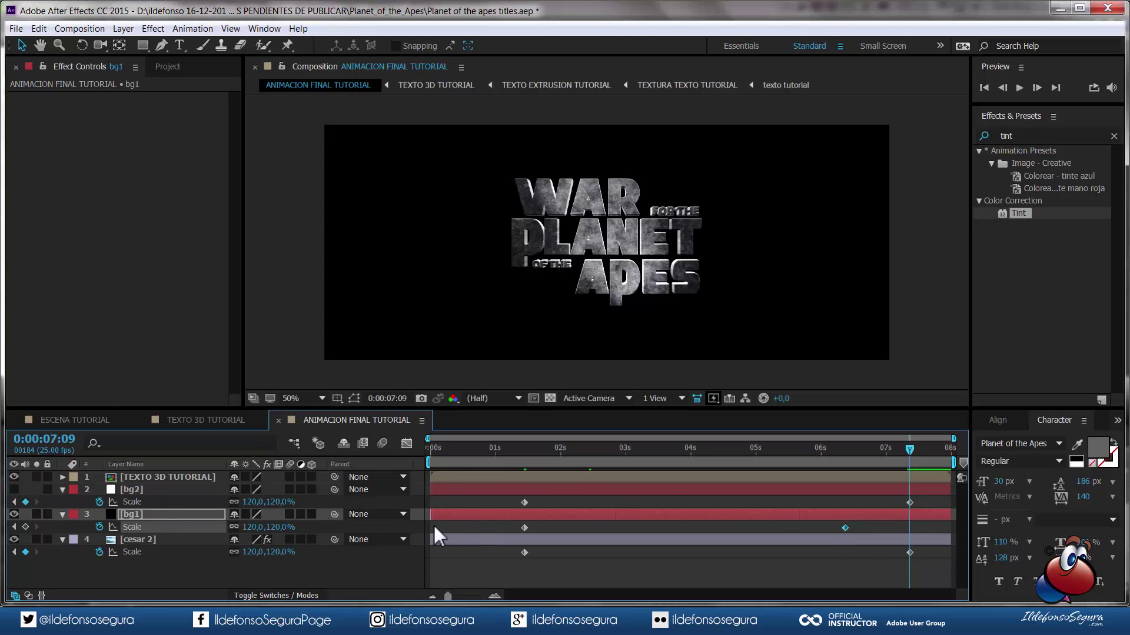
# - Keyframe bg1's Opacity from 100% at 0:00:02:21 to 0% at 0:00:06:00
pyautogui.click(137, 515)
pyautogui.press('t')
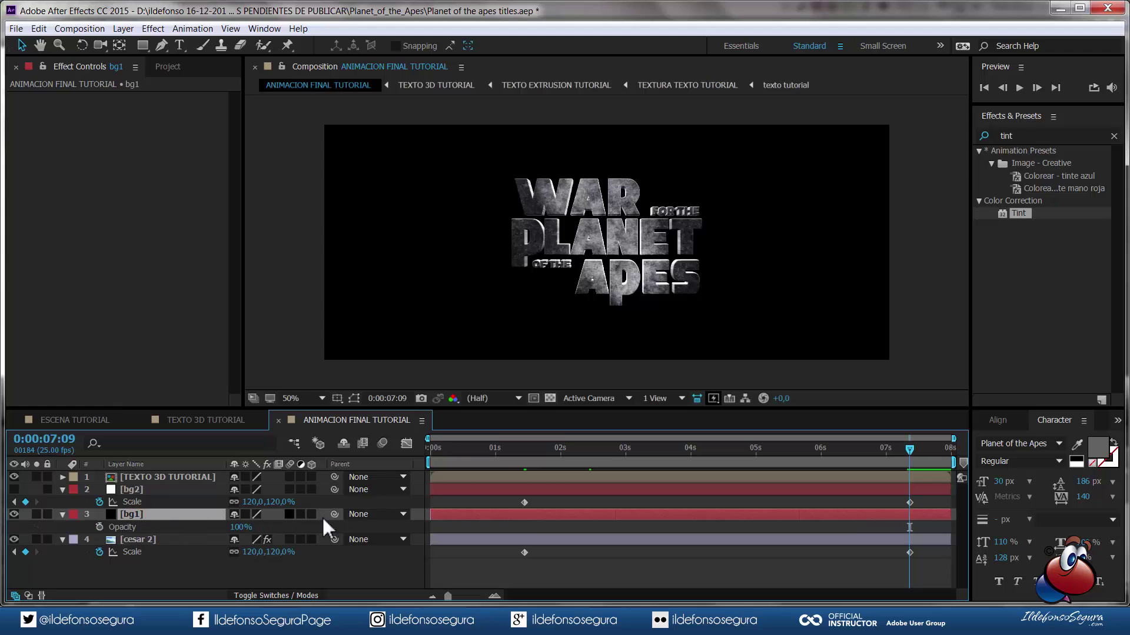
pyautogui.click(616, 449)
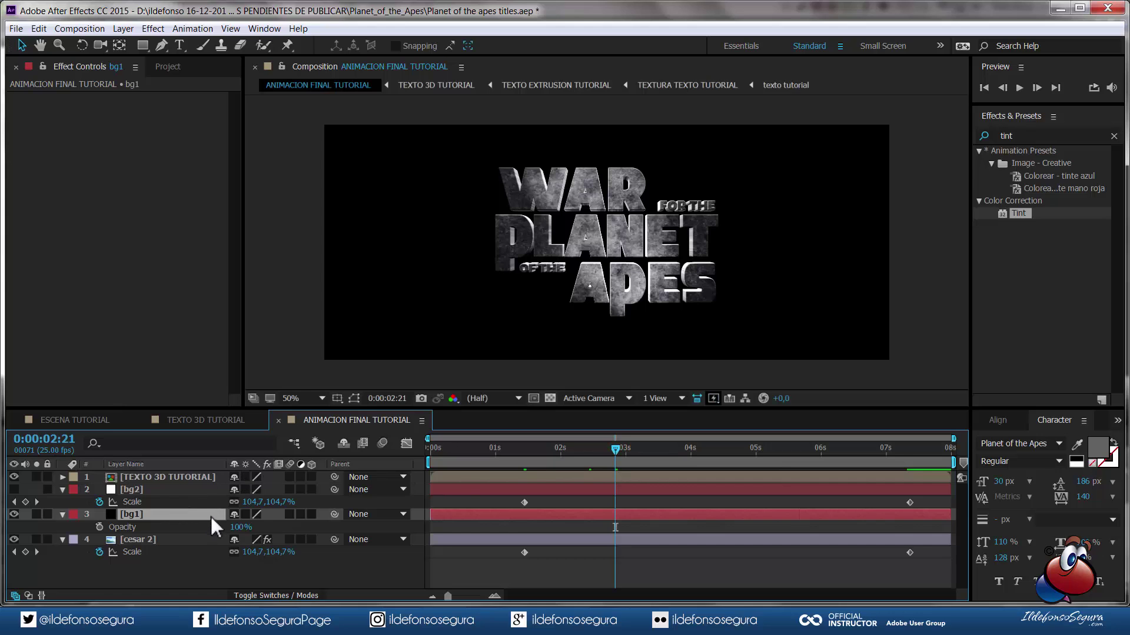
pyautogui.click(100, 527)
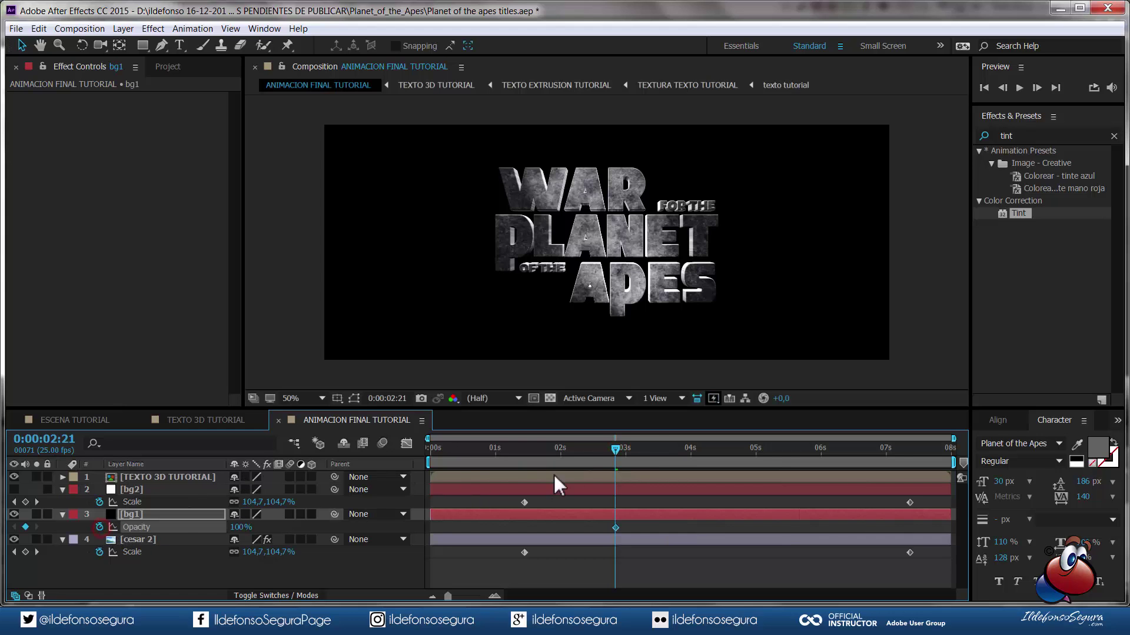
pyautogui.moveTo(621, 450); pyautogui.dragTo(821, 451)
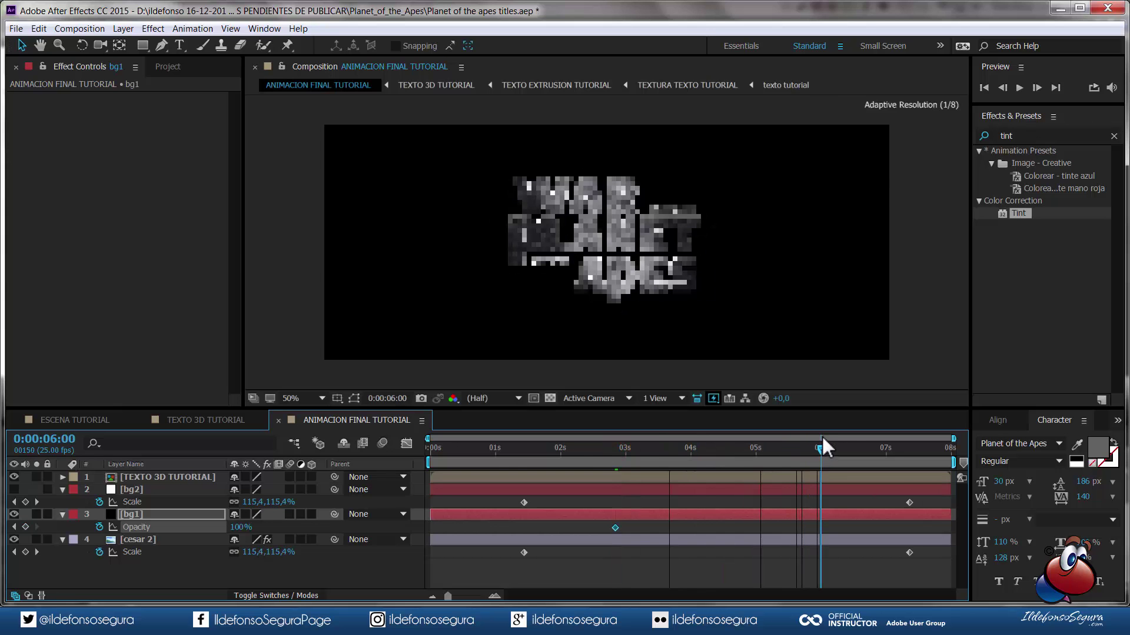
pyautogui.moveTo(238, 527); pyautogui.dragTo(139, 528)
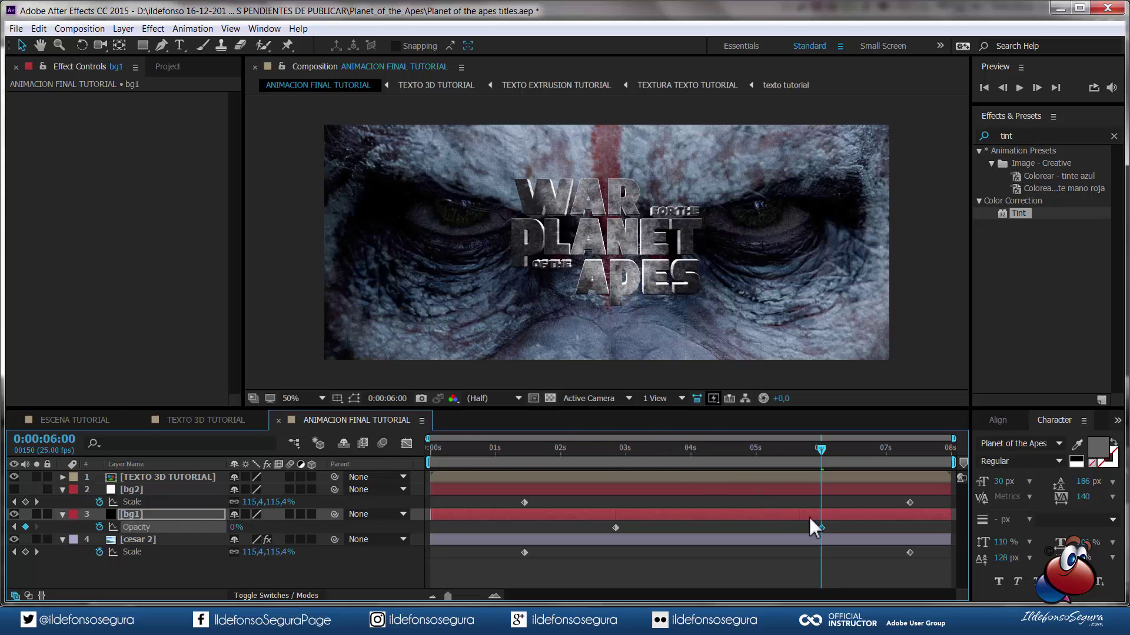
# - Apply Easy Ease to both of bg1's Opacity keyframes
pyautogui.keyDown('shift'); pyautogui.click(614, 528); pyautogui.keyUp('shift')
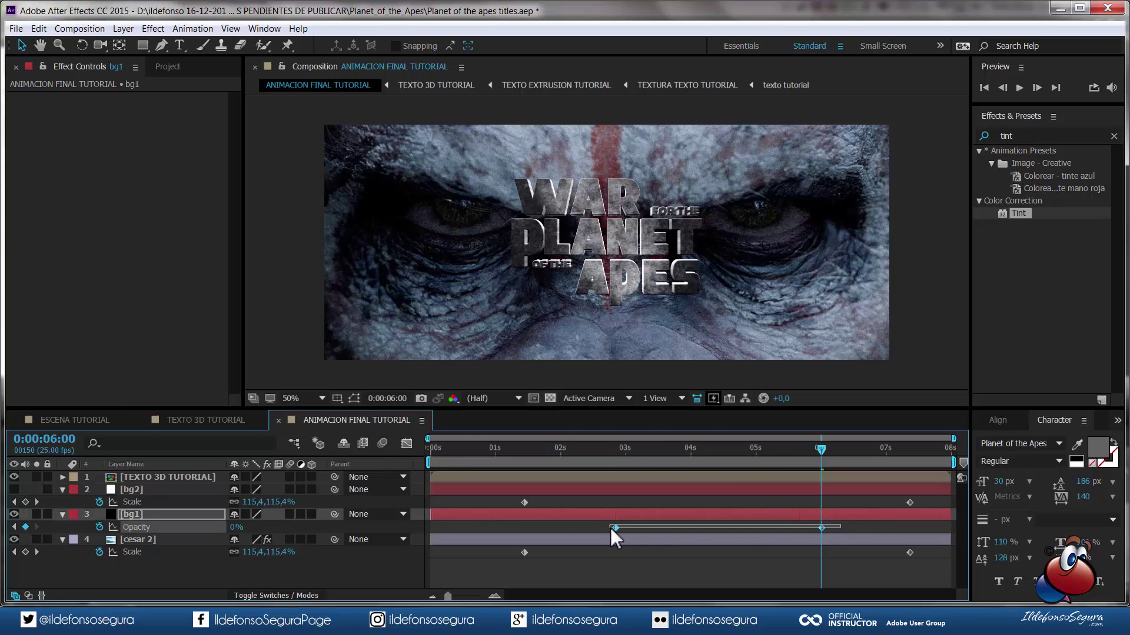
pyautogui.rightClick(614, 528)
pyautogui.moveTo(648, 520)
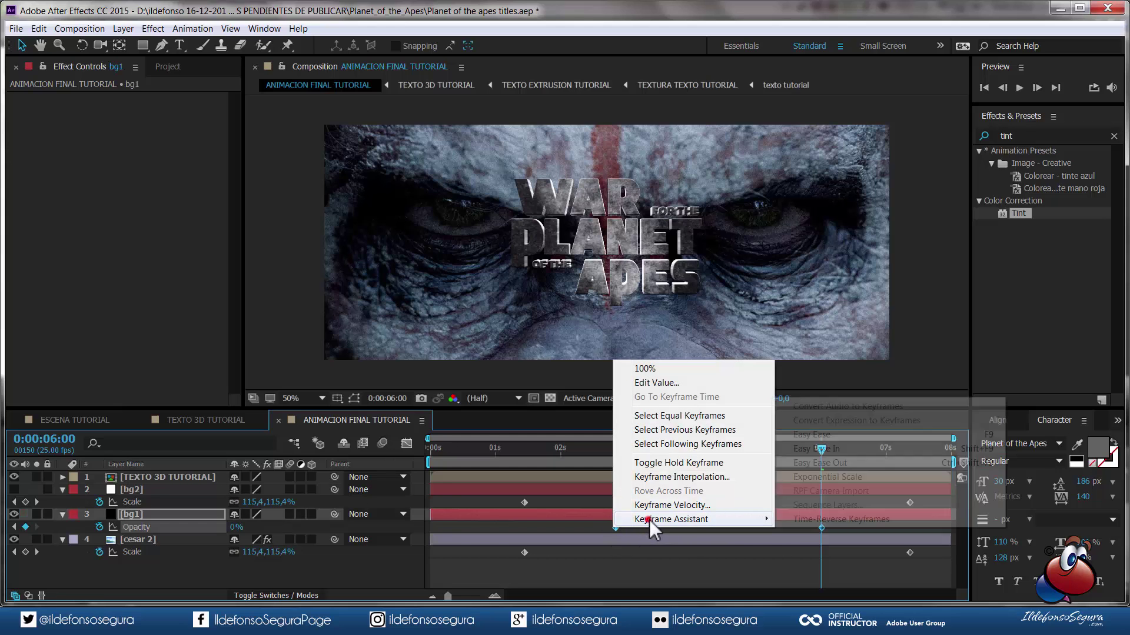
pyautogui.click(823, 435)
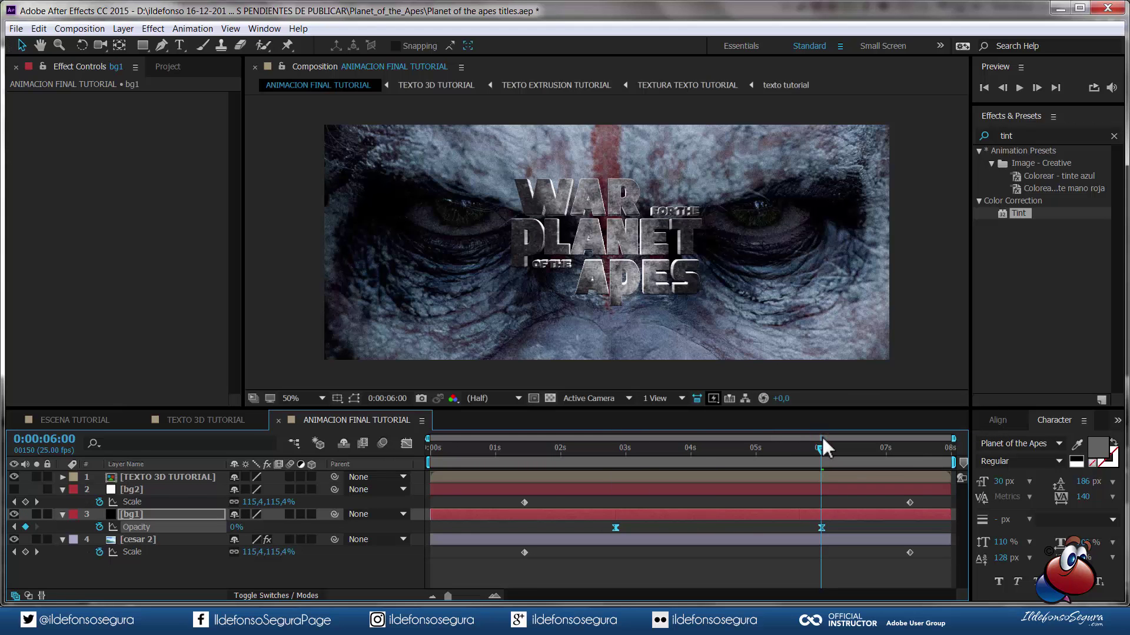
# - Make bg2 visible again and set an Opacity keyframe of 0% on it at 0:00:06:00
pyautogui.click(131, 489)
pyautogui.press('t')
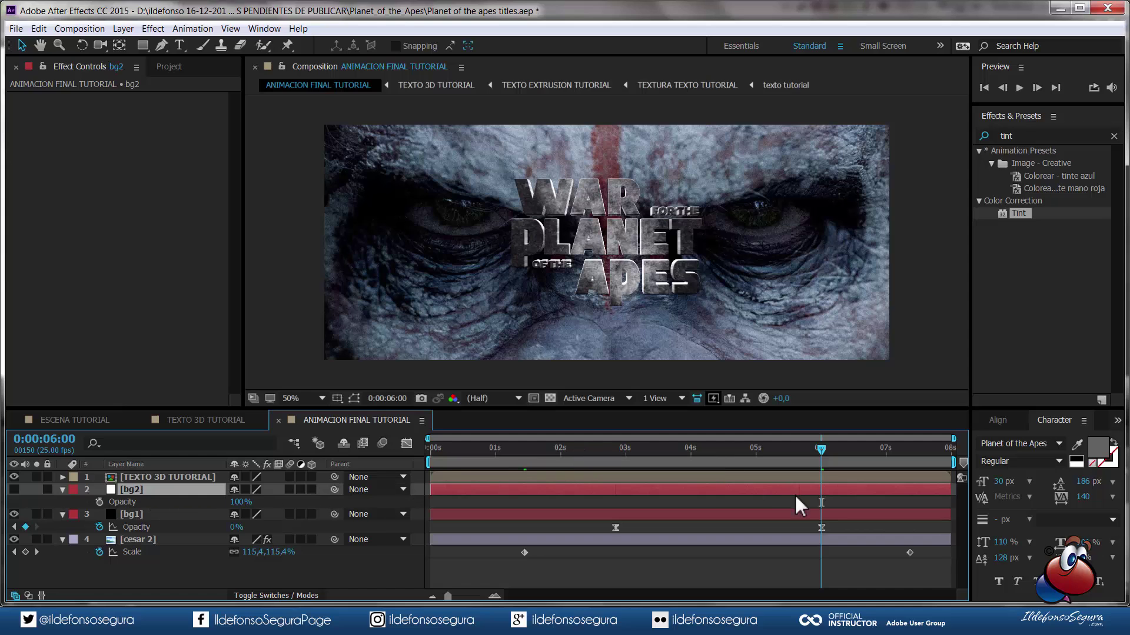
pyautogui.click(100, 501)
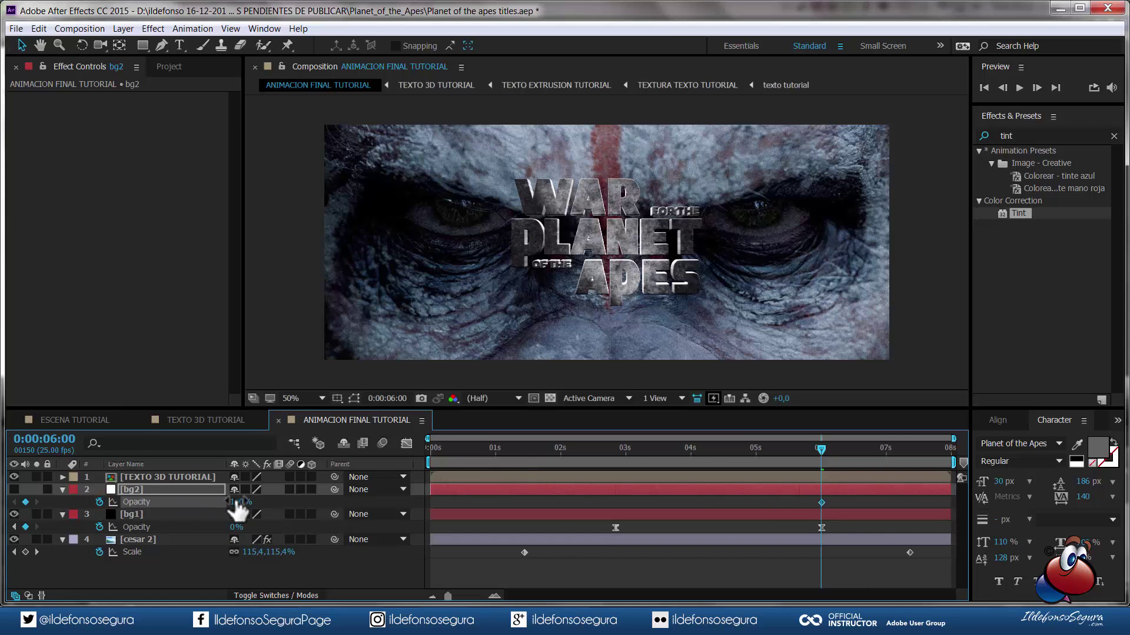
pyautogui.moveTo(237, 502); pyautogui.dragTo(151, 497)
pyautogui.moveTo(236, 507); pyautogui.dragTo(160, 502)
# - Keyframe bg2's Opacity to 100% at 0:00:03:19 and to 0% at 0:00:02:06
pyautogui.click(674, 450)
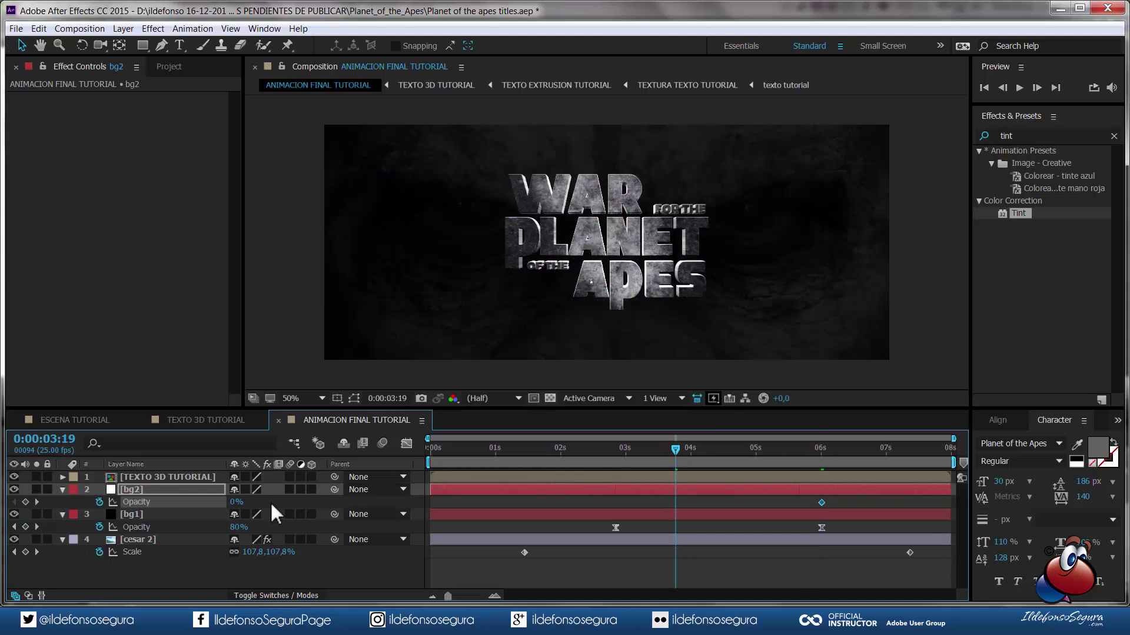
pyautogui.moveTo(237, 502); pyautogui.dragTo(332, 501)
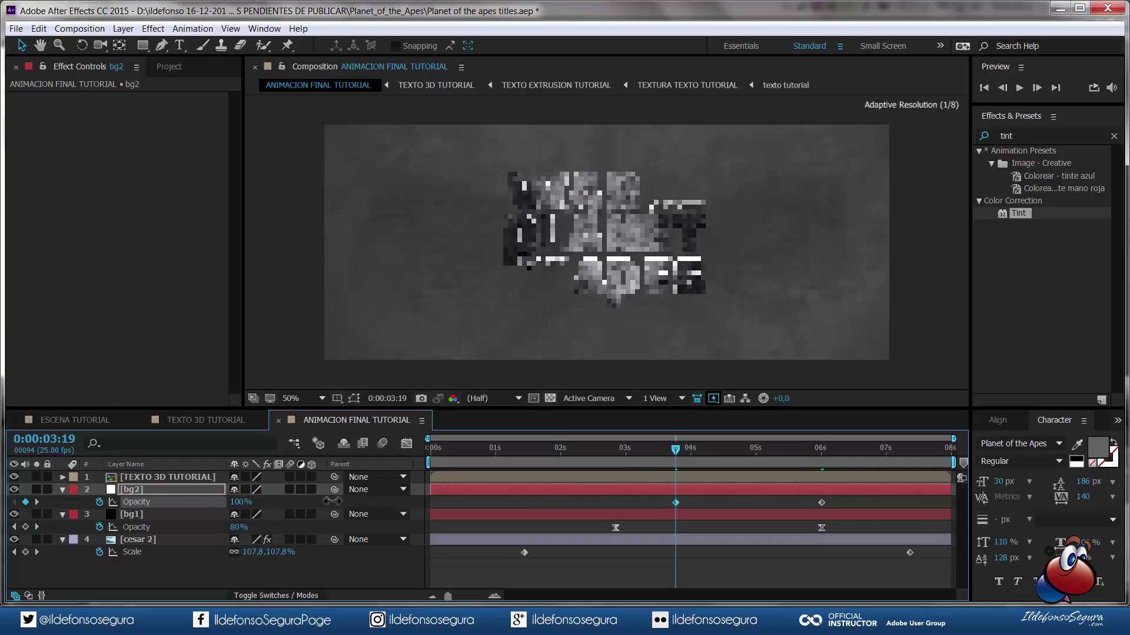
pyautogui.moveTo(672, 448); pyautogui.dragTo(574, 459)
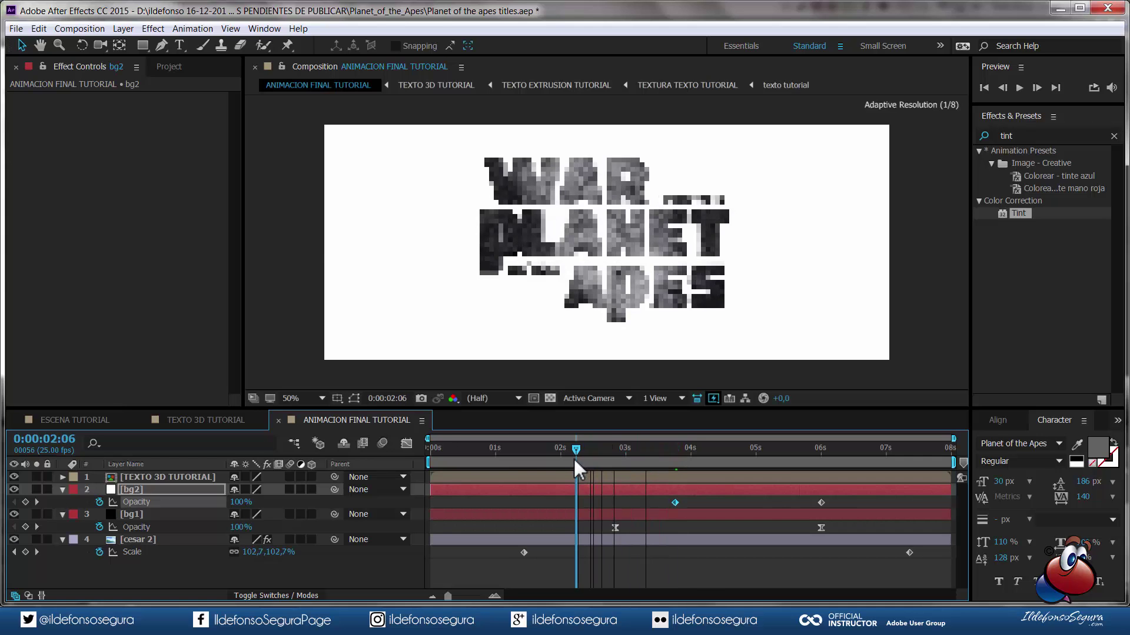
pyautogui.click(240, 502)
pyautogui.write('0')
pyautogui.press('Return')
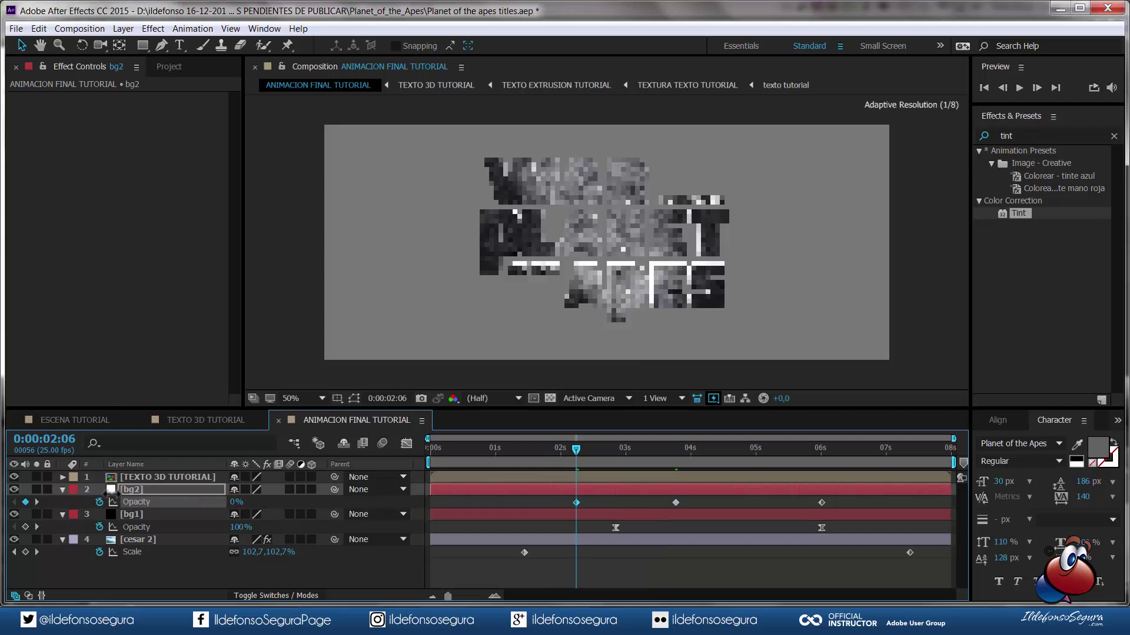
# - Preview the background fades together with the title animation, starting from 0:00:01:13
pyautogui.click(528, 448)
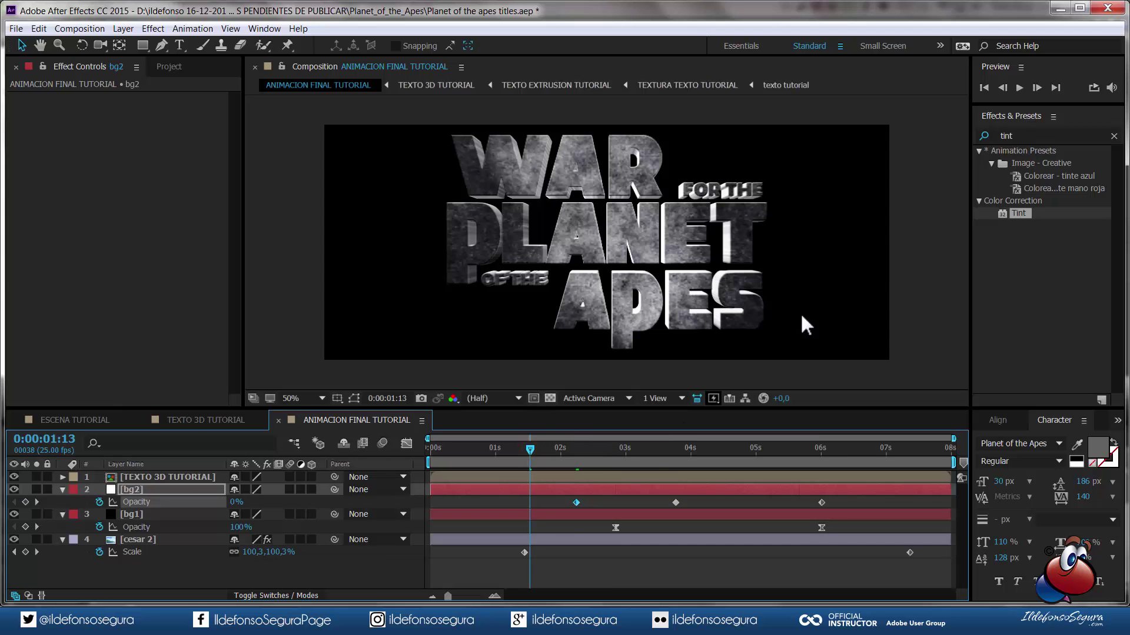
pyautogui.click(1018, 86)
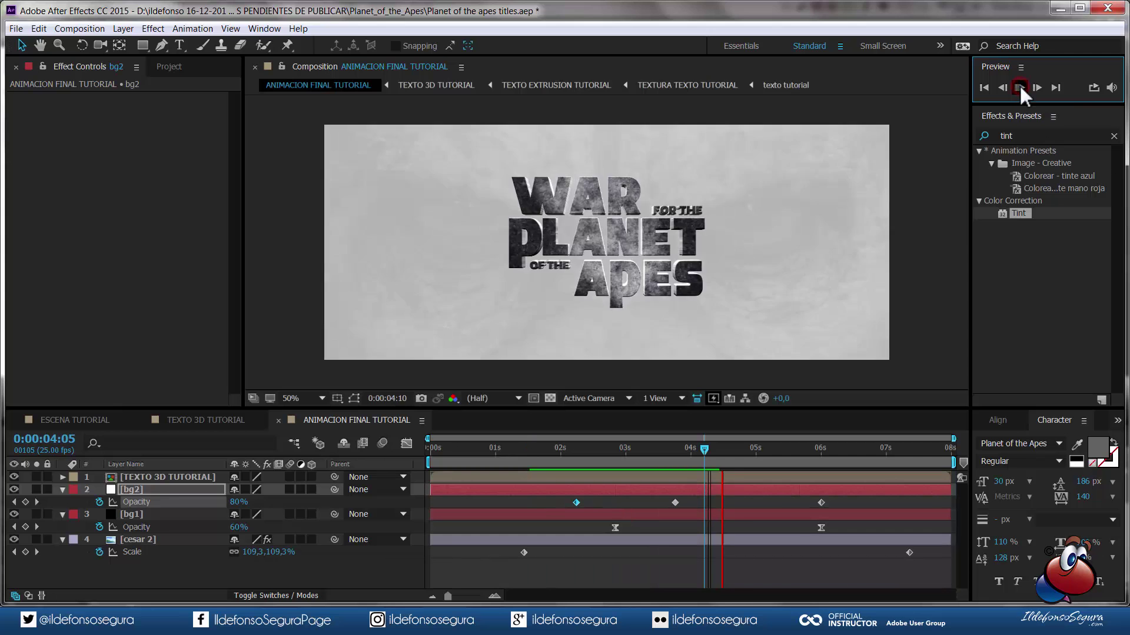
pyautogui.click(1020, 86)
pyautogui.click(1020, 86)
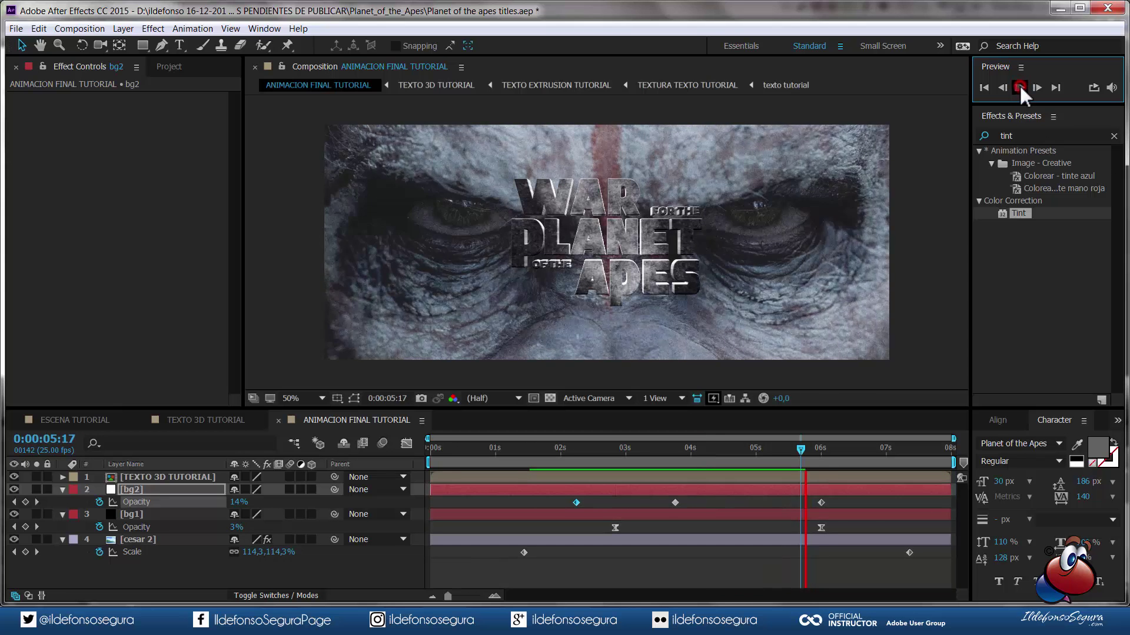
pyautogui.click(1020, 86)
# - Apply Easy Ease to all three of bg2's Opacity keyframes
pyautogui.moveTo(869, 447)
pyautogui.mouseDown()
pyautogui.moveTo(554, 460)
pyautogui.moveTo(852, 446)
pyautogui.mouseUp()
pyautogui.click(846, 504)
pyautogui.moveTo(751, 505); pyautogui.dragTo(574, 504)
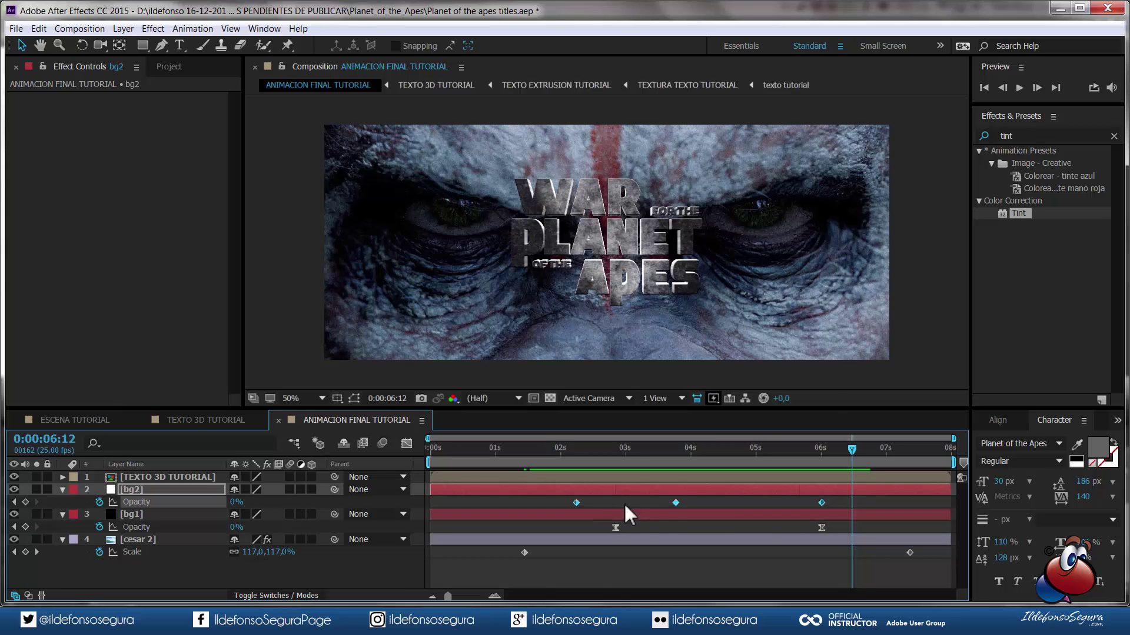
pyautogui.rightClick(675, 502)
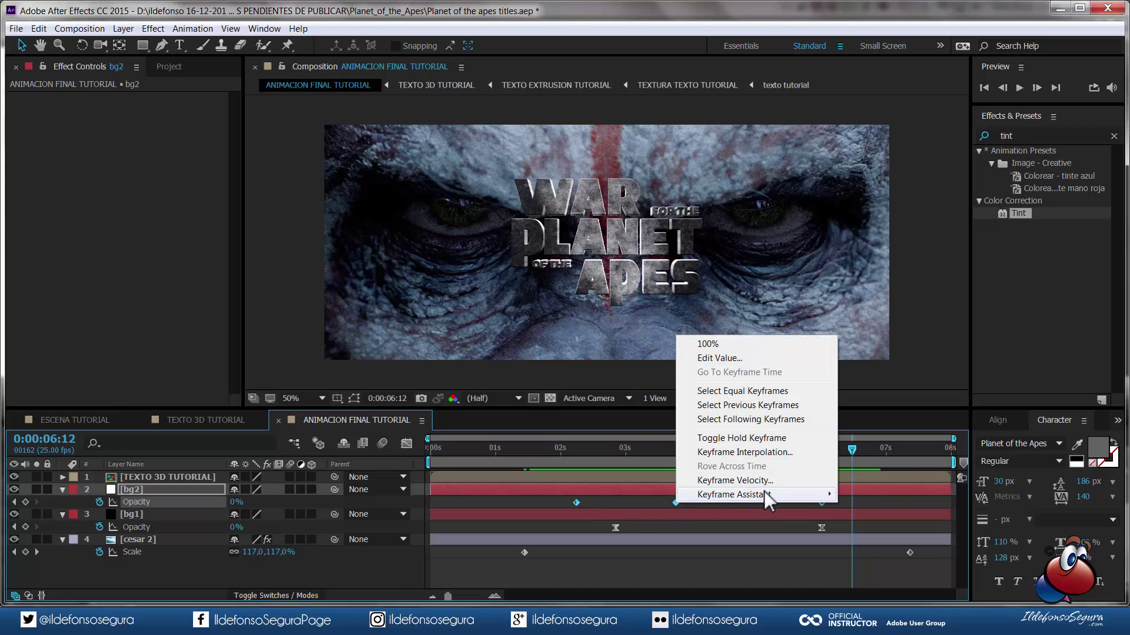
pyautogui.moveTo(822, 495)
pyautogui.click(876, 523)
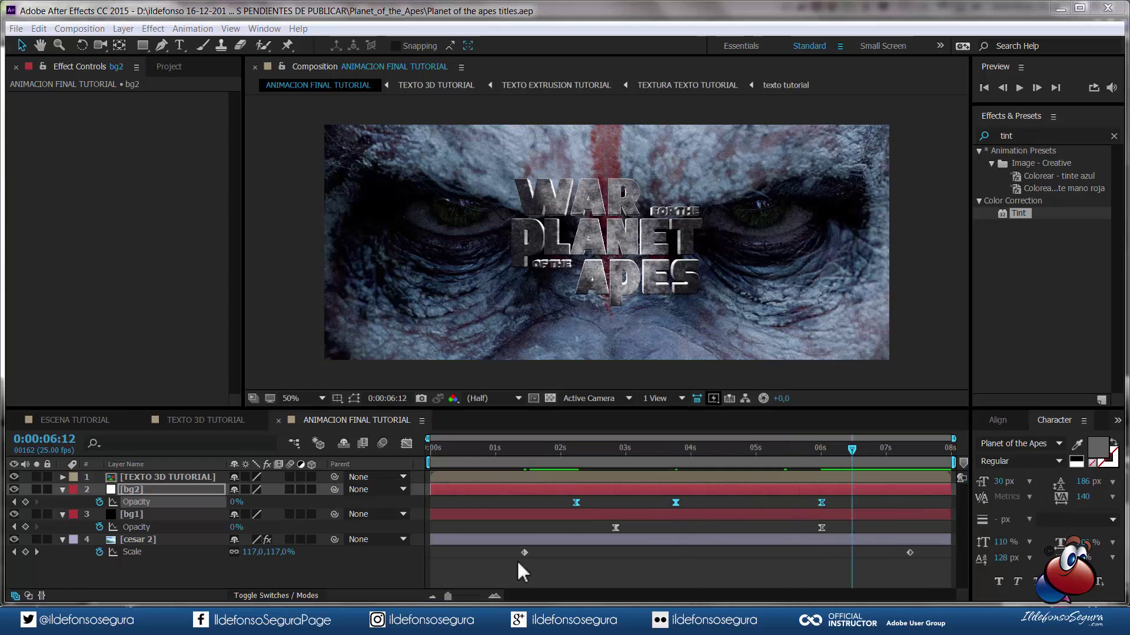
# - Collapse the displayed keyframe properties of all four layers and clear the layer selection
pyautogui.moveTo(141, 577); pyautogui.dragTo(170, 465)
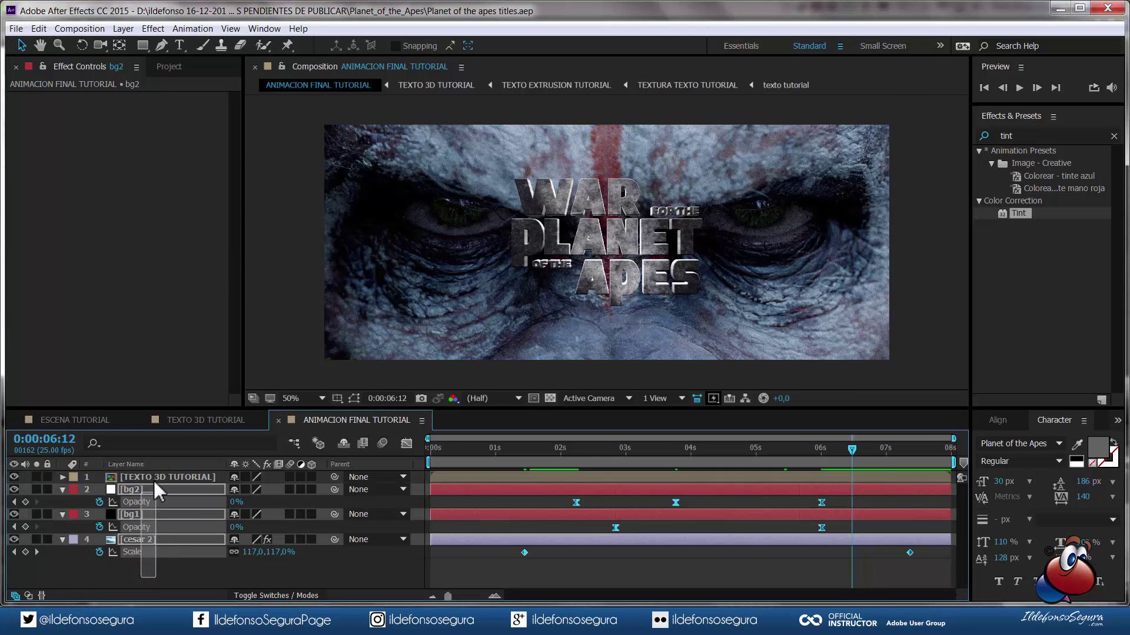
pyautogui.press('u')
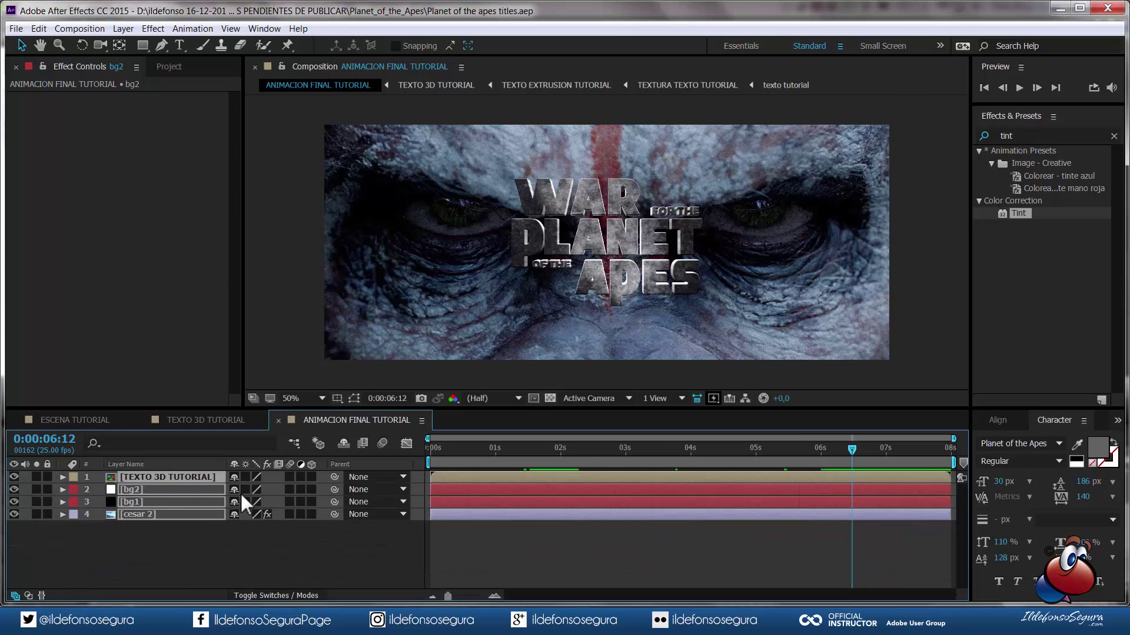
pyautogui.click(144, 537)
# - Draw a closed crescent-shaped mask on bg2 with the Pen tool, following the lower lid of the ape's left-hand eye
pyautogui.click(139, 489)
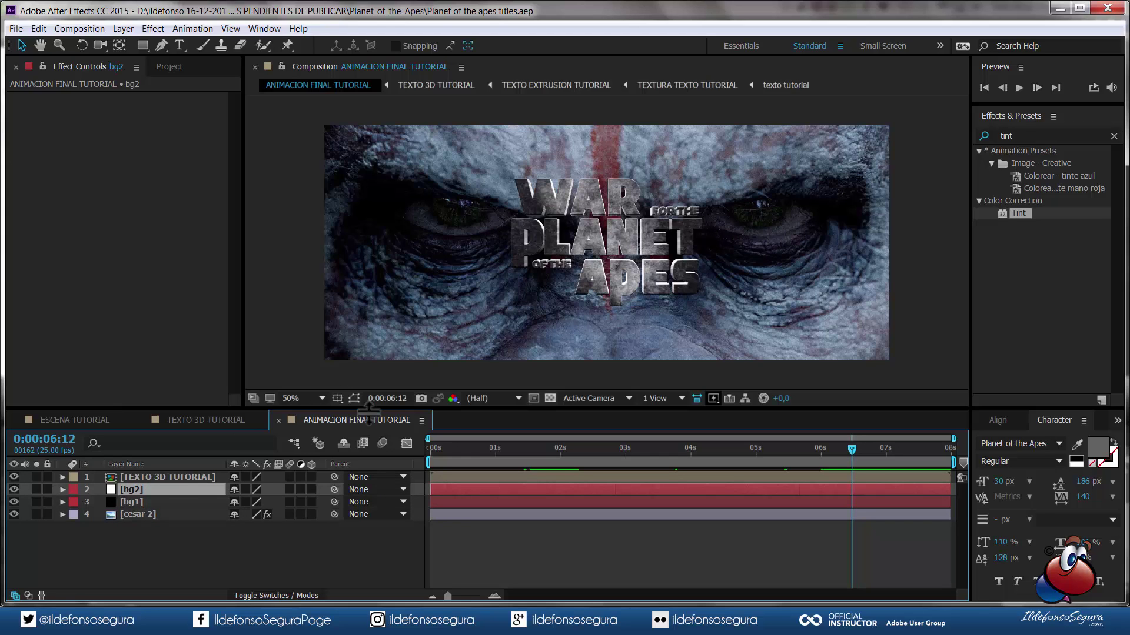
pyautogui.click(162, 45)
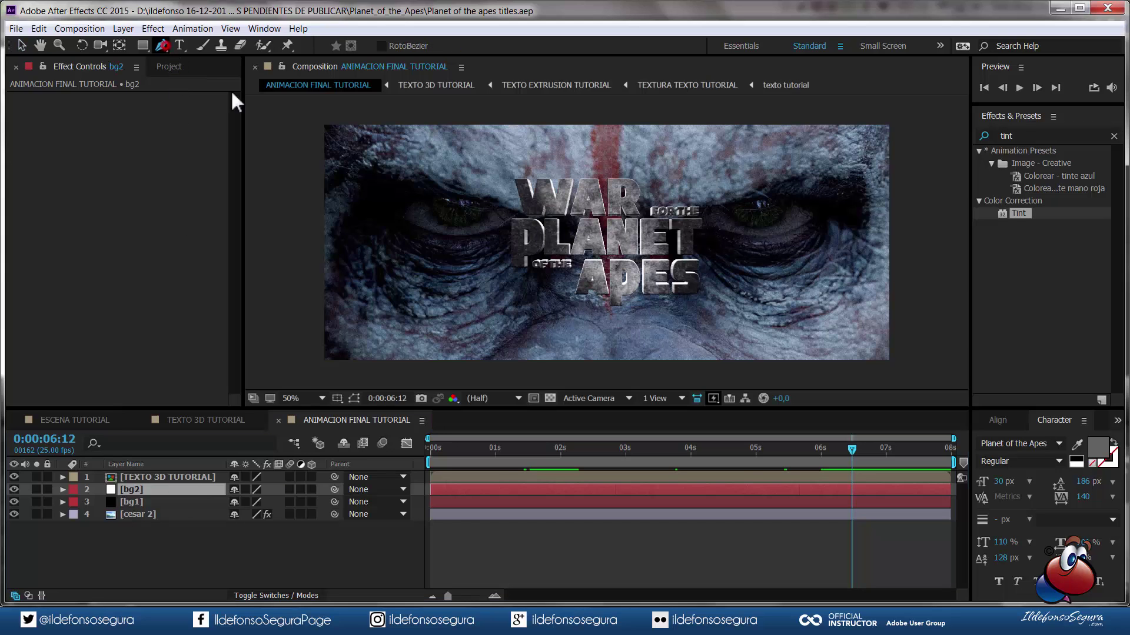
pyautogui.click(409, 213)
pyautogui.moveTo(434, 229); pyautogui.dragTo(410, 202)
pyautogui.click(509, 214)
pyautogui.click(408, 214)
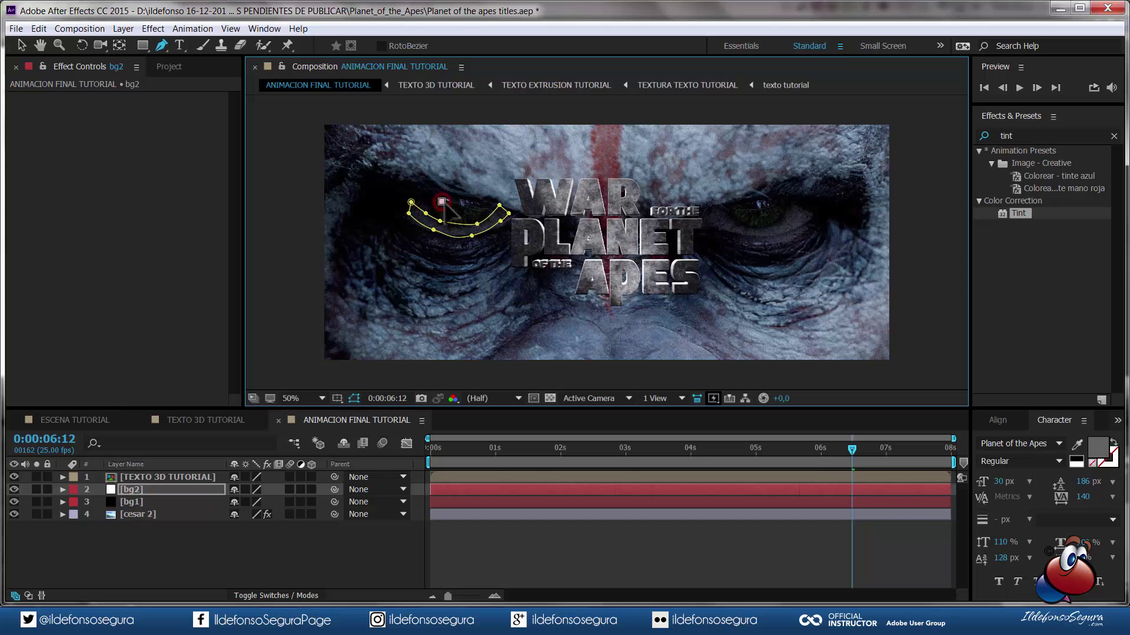
# - Add small masks on bg2 over the highlights in both eyes and a crescent-shaped mask along the other eye's lower lid
pyautogui.moveTo(446, 201); pyautogui.dragTo(449, 202)
pyautogui.scroll(2, 445, 187)
pyautogui.scroll(-1, 444, 187)
pyautogui.moveTo(637, 256); pyautogui.dragTo(445, 167)
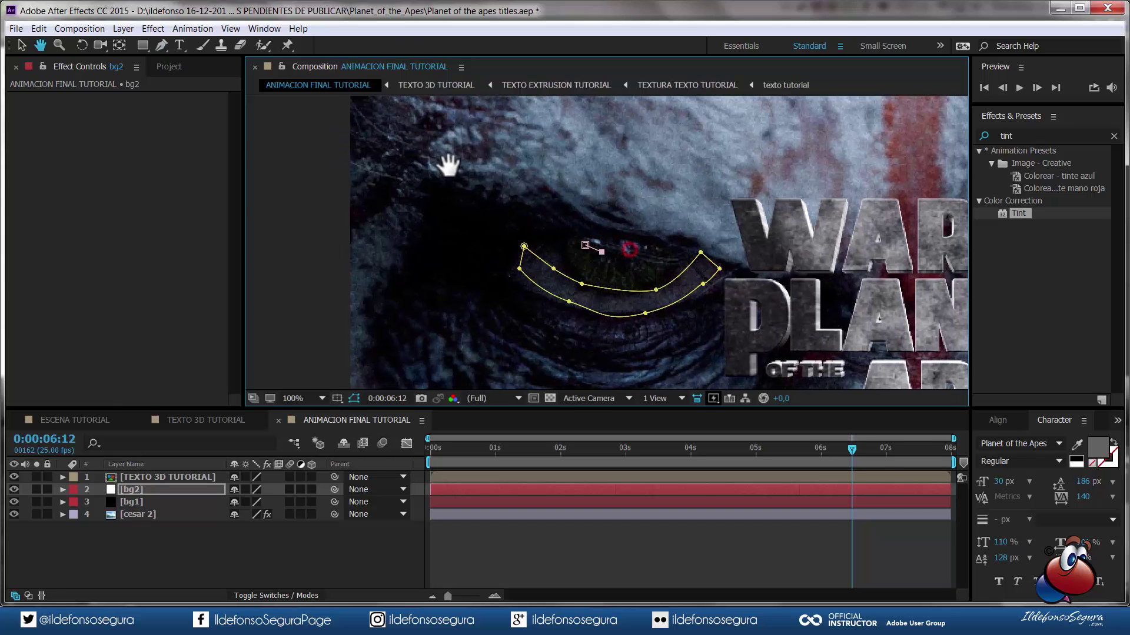
pyautogui.moveTo(643, 245); pyautogui.dragTo(401, 157)
pyautogui.moveTo(606, 219); pyautogui.dragTo(406, 216)
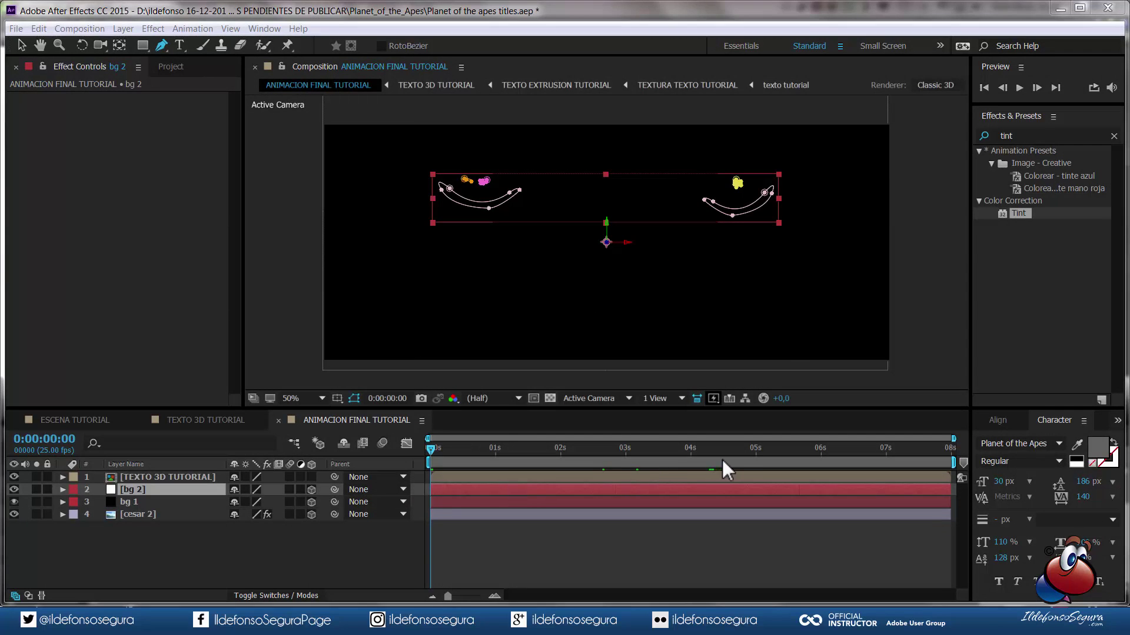
# - Examine the feather, opacity and expansion settings of all five eye masks on bg 2 at 0:00:04:11
pyautogui.moveTo(765, 450); pyautogui.dragTo(719, 454)
pyautogui.click(358, 566)
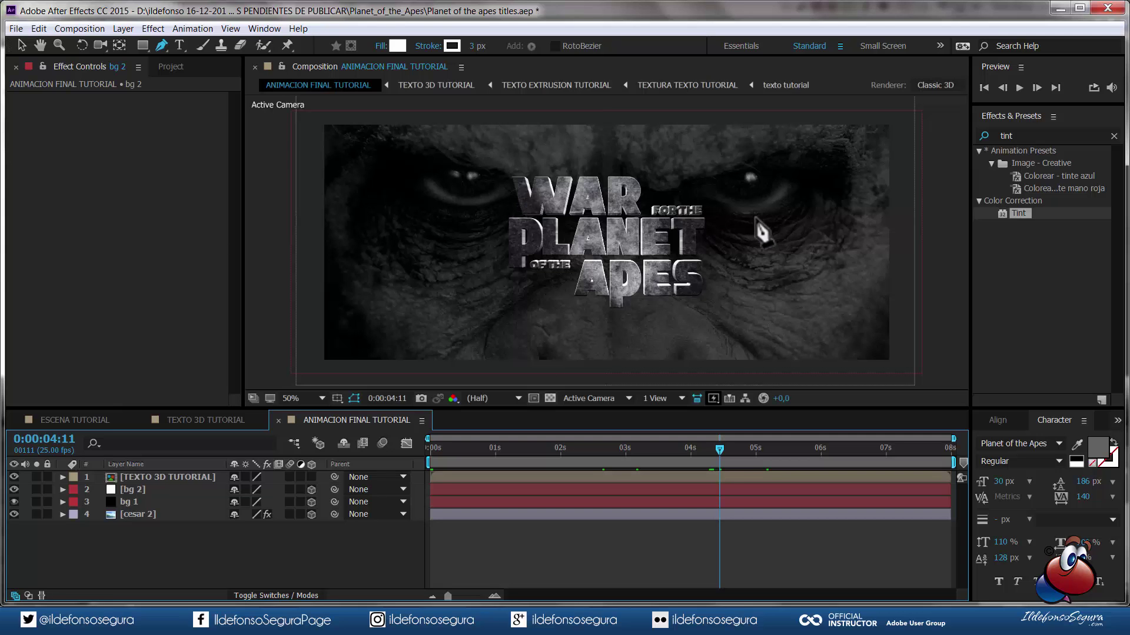
pyautogui.click(136, 485)
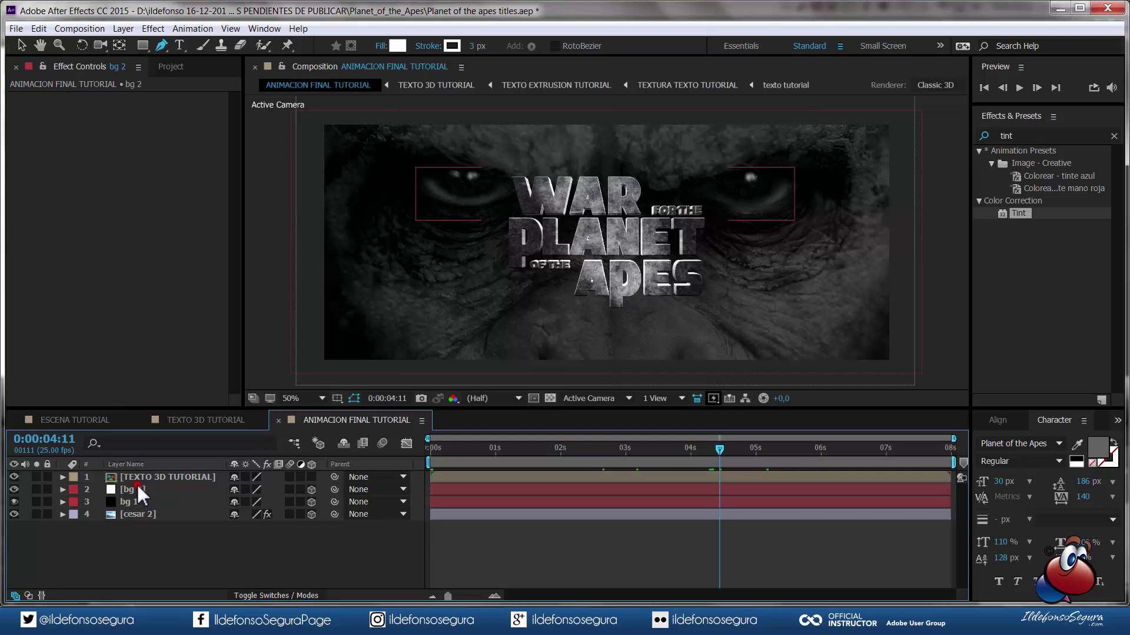
pyautogui.press('m')
pyautogui.press('m')
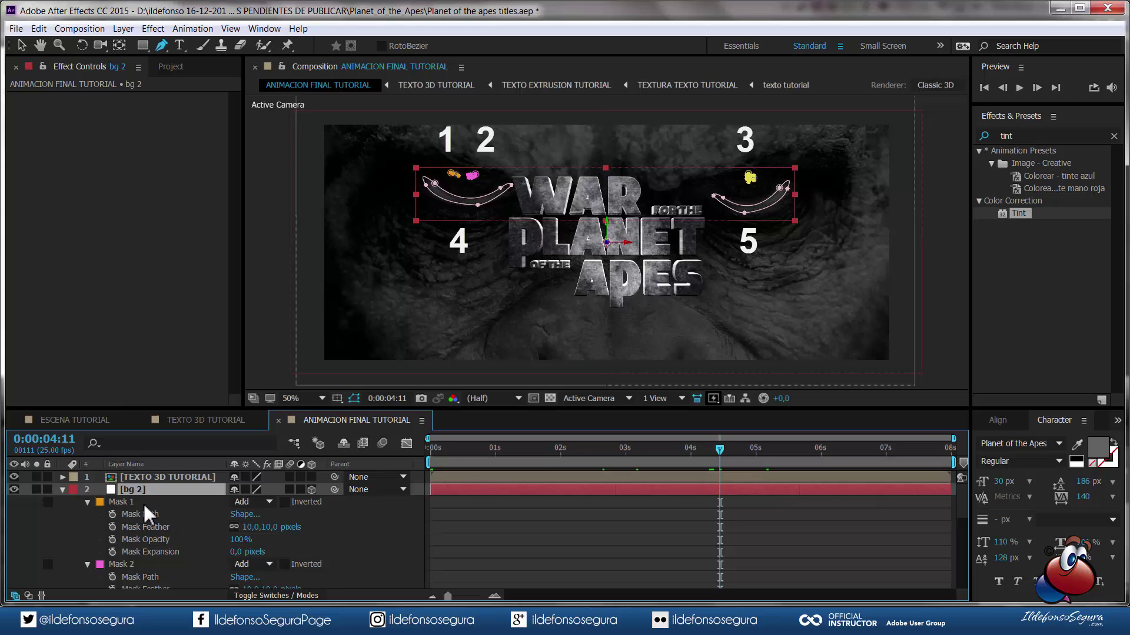
pyautogui.click(124, 504)
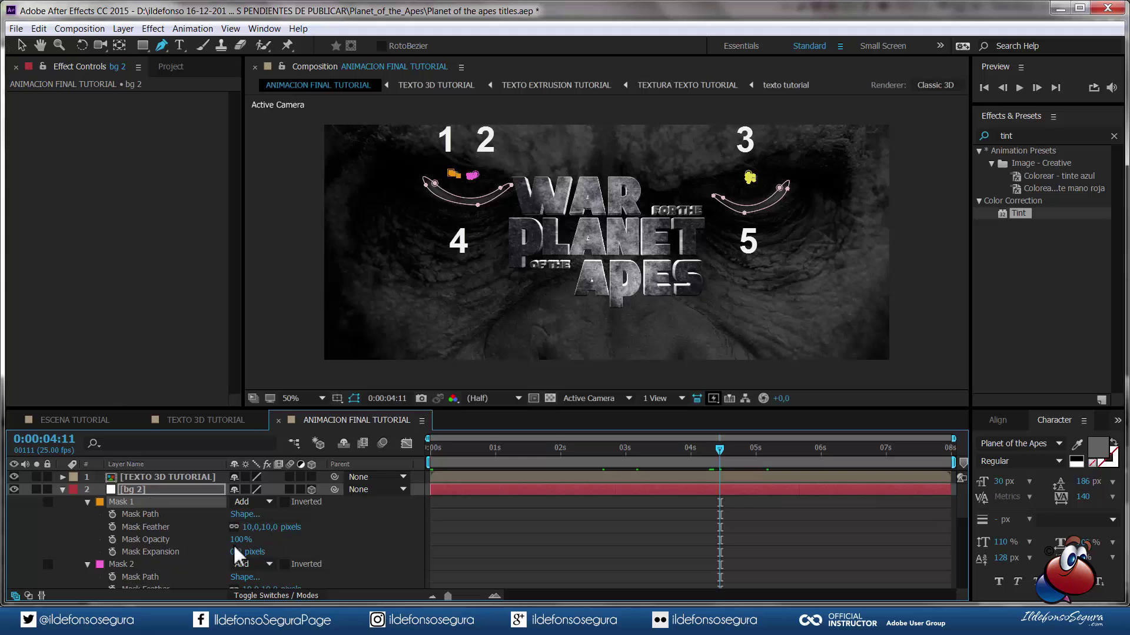
pyautogui.click(119, 566)
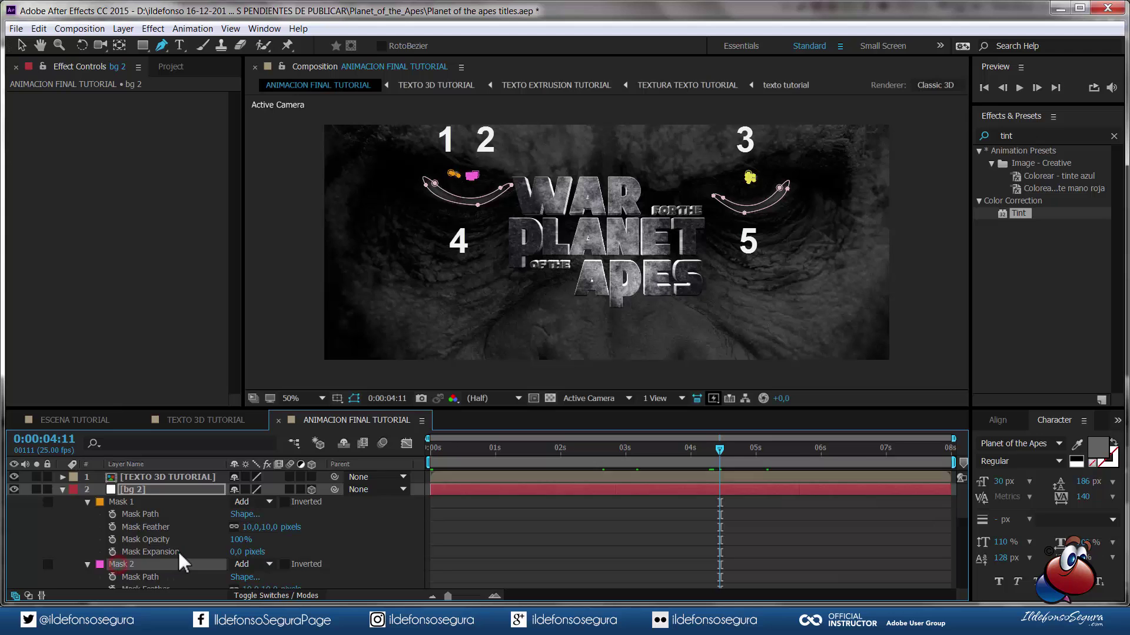
pyautogui.scroll(-1, 182, 562)
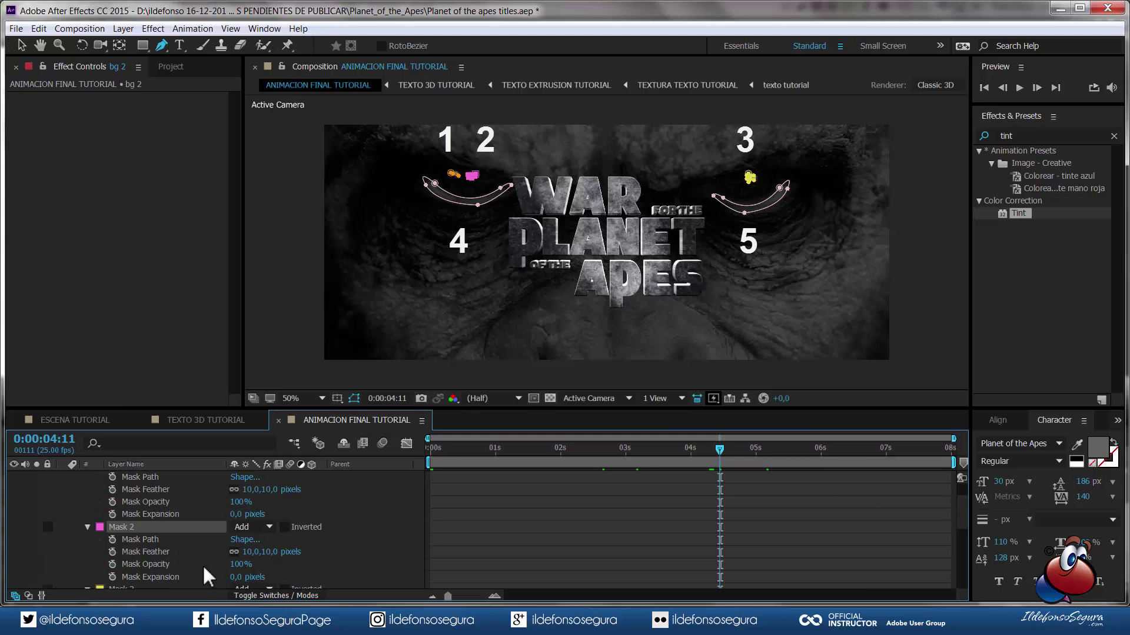
pyautogui.scroll(-2, 211, 574)
pyautogui.click(128, 514)
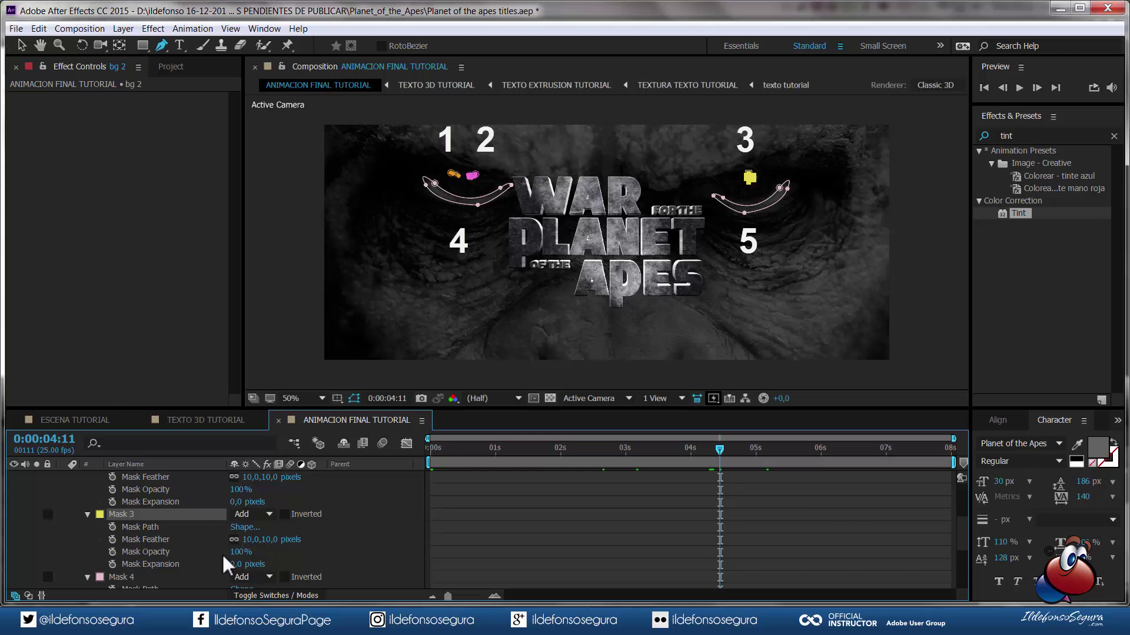
pyautogui.scroll(-2, 173, 541)
pyautogui.click(121, 504)
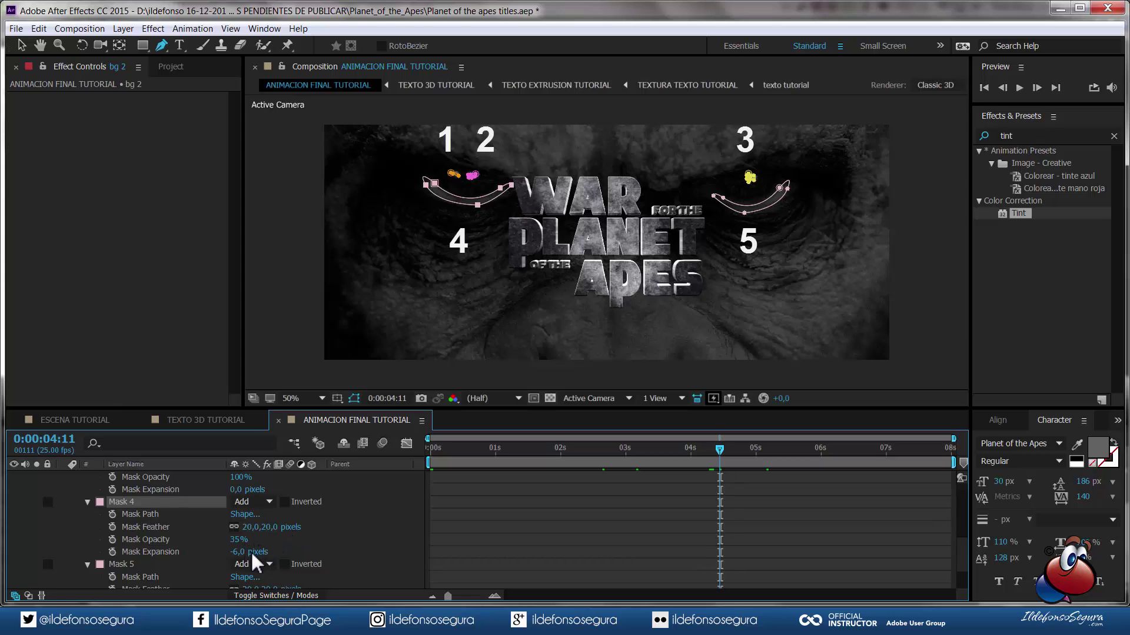
pyautogui.scroll(-1, 254, 562)
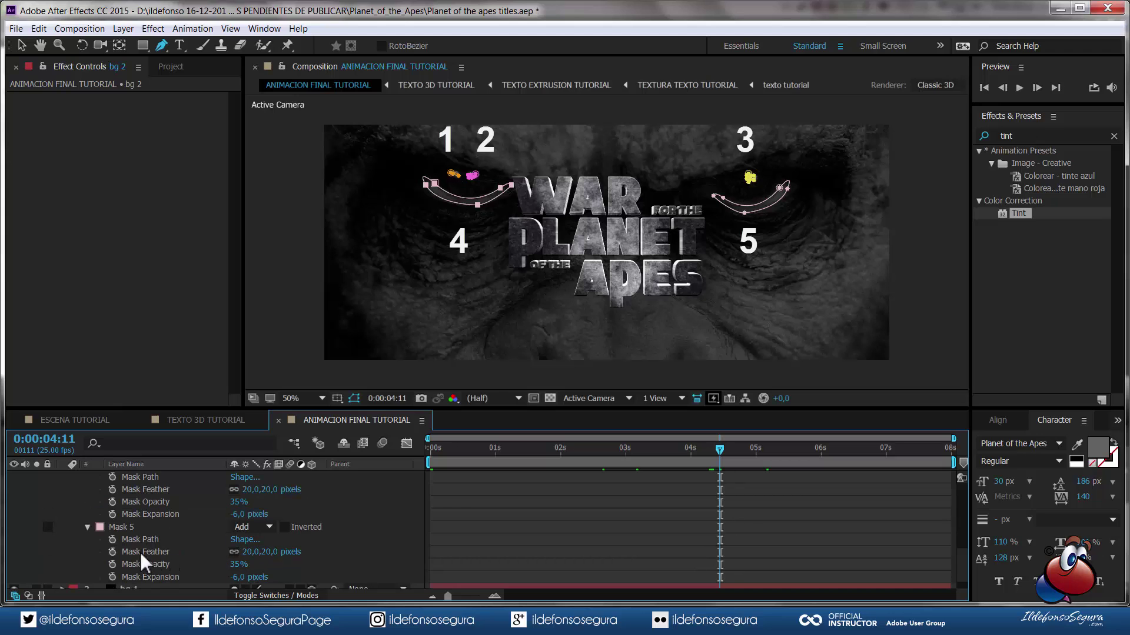
pyautogui.click(118, 528)
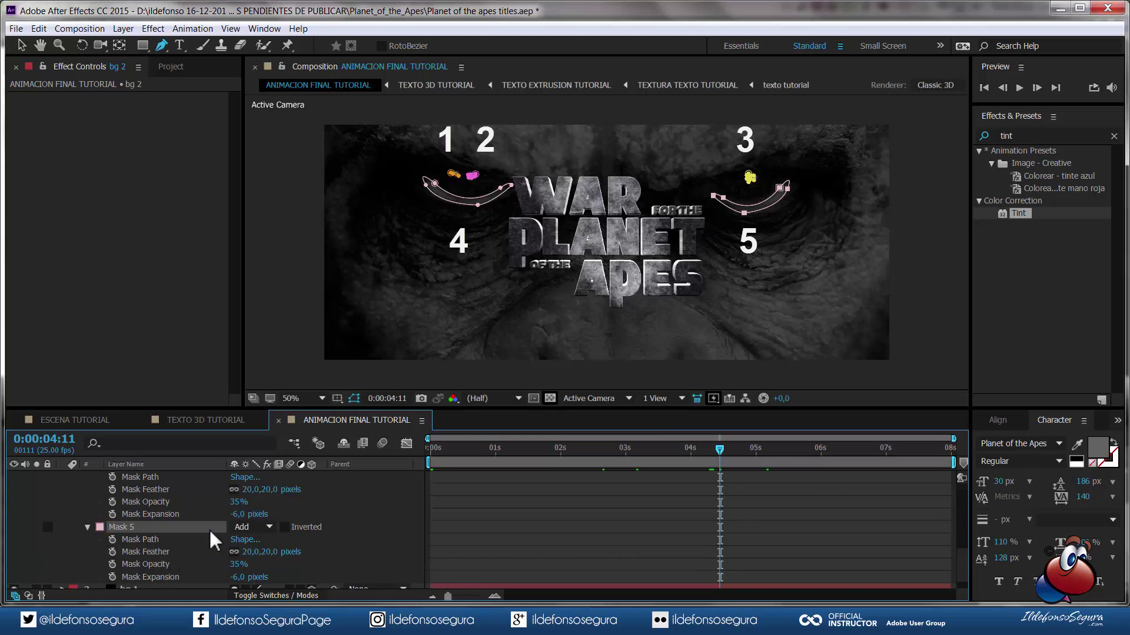
pyautogui.scroll(1, 143, 521)
pyautogui.scroll(5, 118, 512)
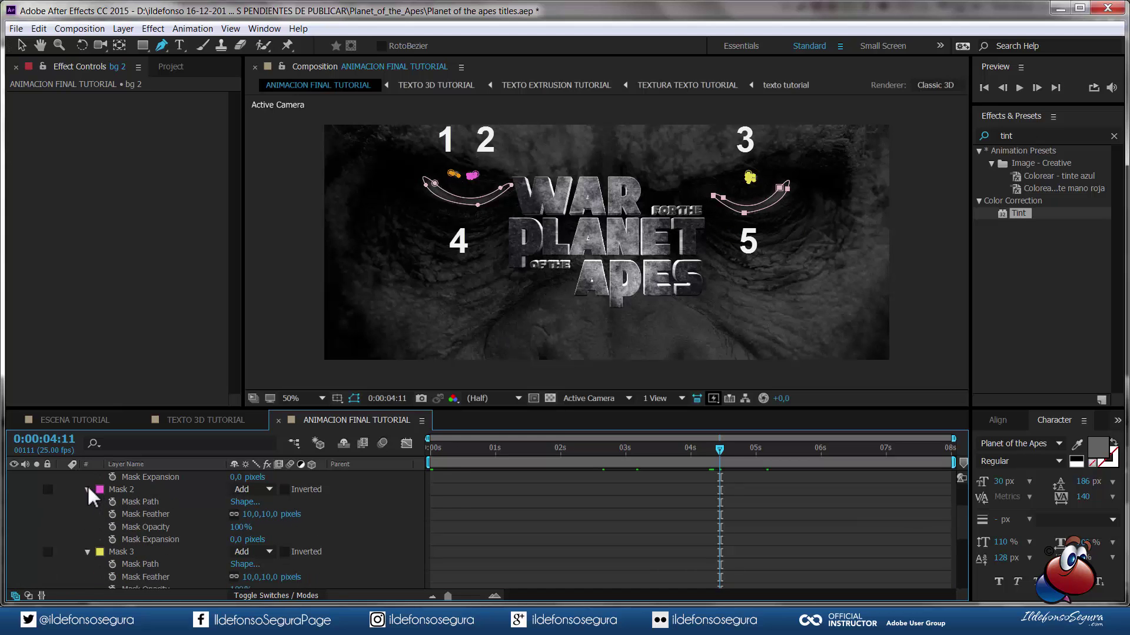
# - Preview the composition's title and eye animation from 0:00:03:22 and again from 0:00:01:16
pyautogui.click(682, 448)
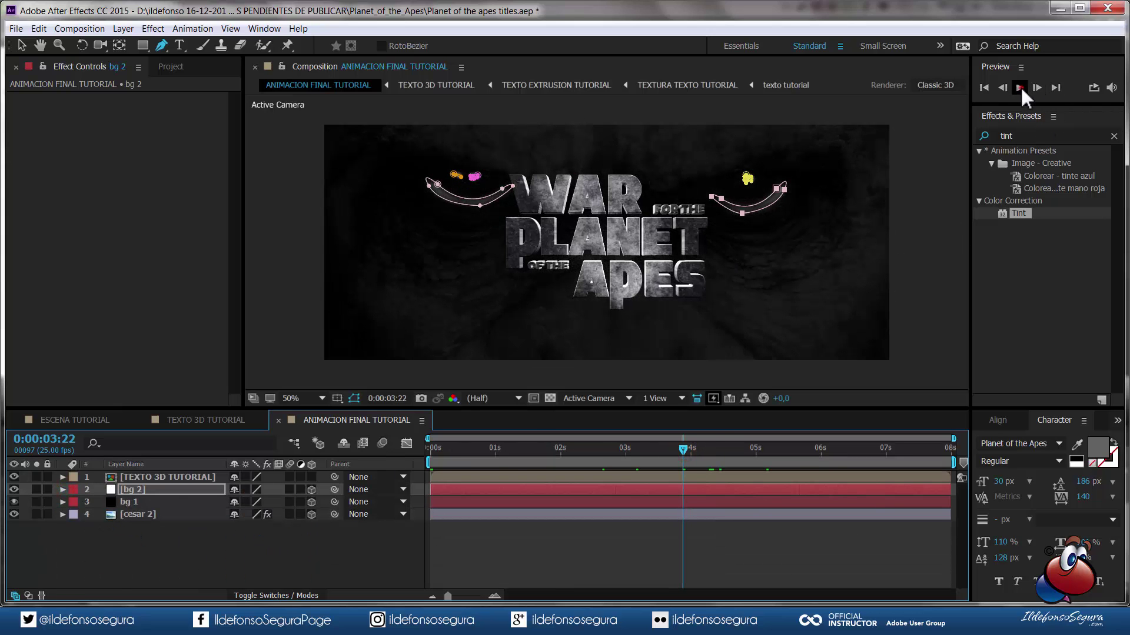
pyautogui.click(1021, 86)
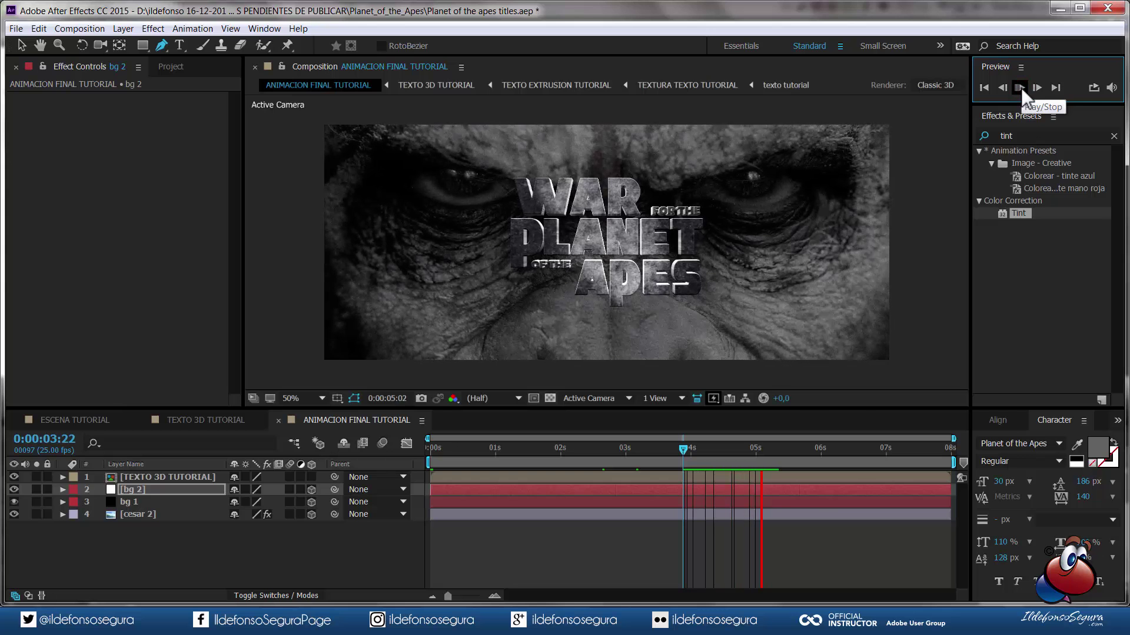
pyautogui.moveTo(841, 447); pyautogui.dragTo(536, 447)
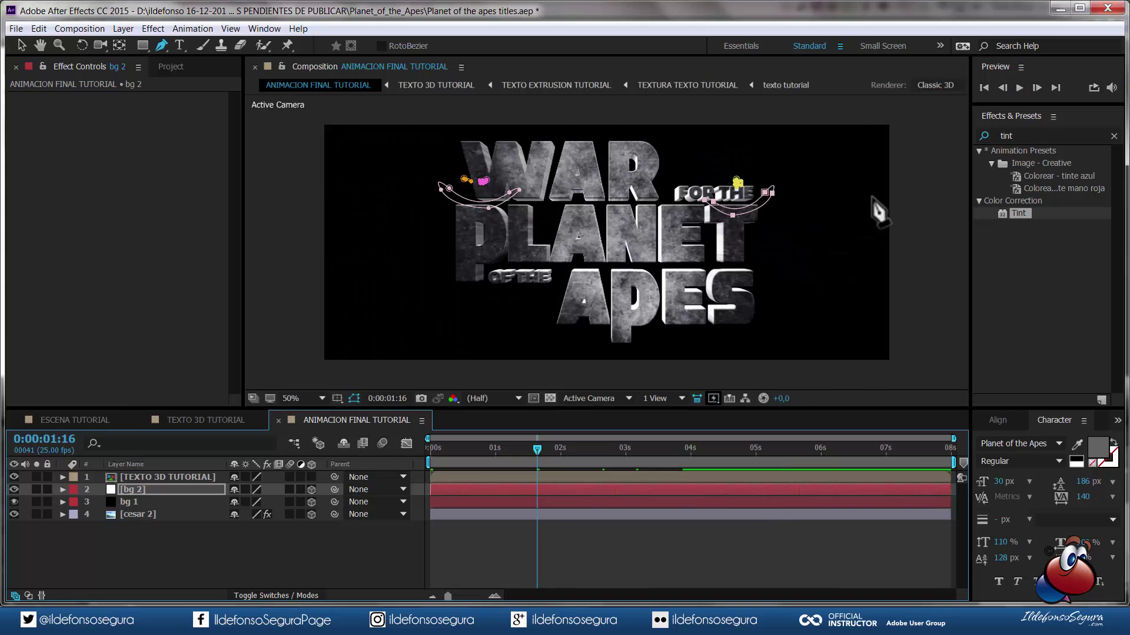
pyautogui.click(1018, 88)
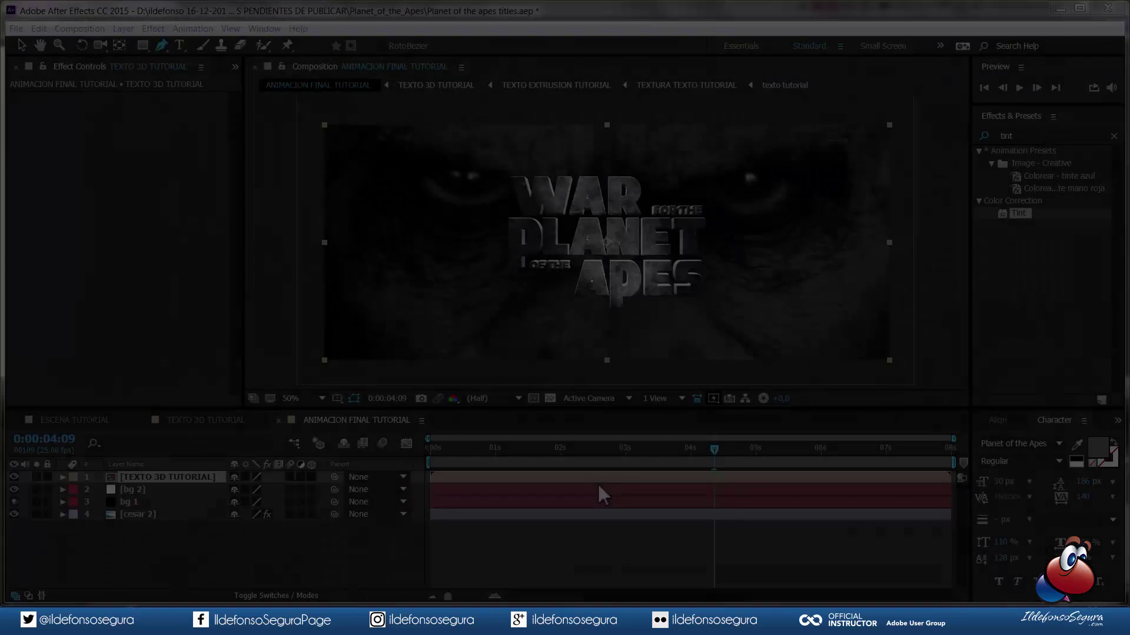
# - Draw a closed freeform mask around the whole title on the TEXTO 3D TUTORIAL layer with the Pen tool at 0:00:04:09
pyautogui.click(703, 478)
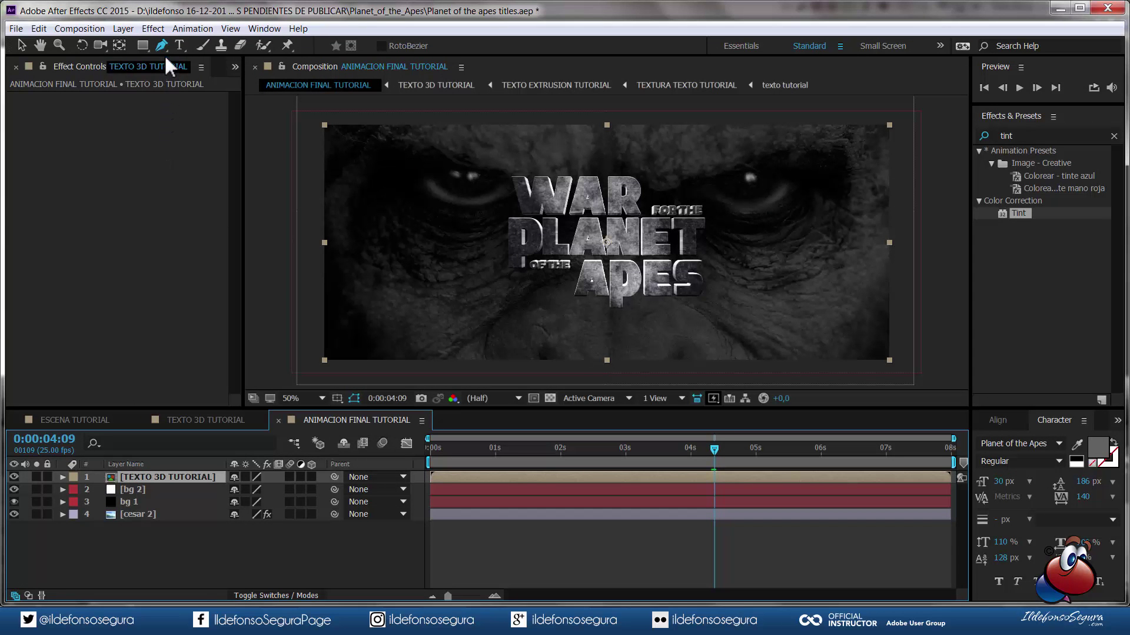
pyautogui.click(506, 146)
pyautogui.click(488, 179)
pyautogui.click(493, 197)
pyautogui.click(485, 227)
pyautogui.click(489, 269)
pyautogui.click(502, 294)
pyautogui.click(518, 315)
pyautogui.click(515, 337)
pyautogui.click(595, 344)
pyautogui.click(671, 332)
pyautogui.click(721, 324)
pyautogui.click(725, 237)
pyautogui.click(727, 187)
pyautogui.click(690, 159)
pyautogui.click(646, 142)
pyautogui.moveTo(603, 143); pyautogui.dragTo(618, 139)
pyautogui.click(506, 146)
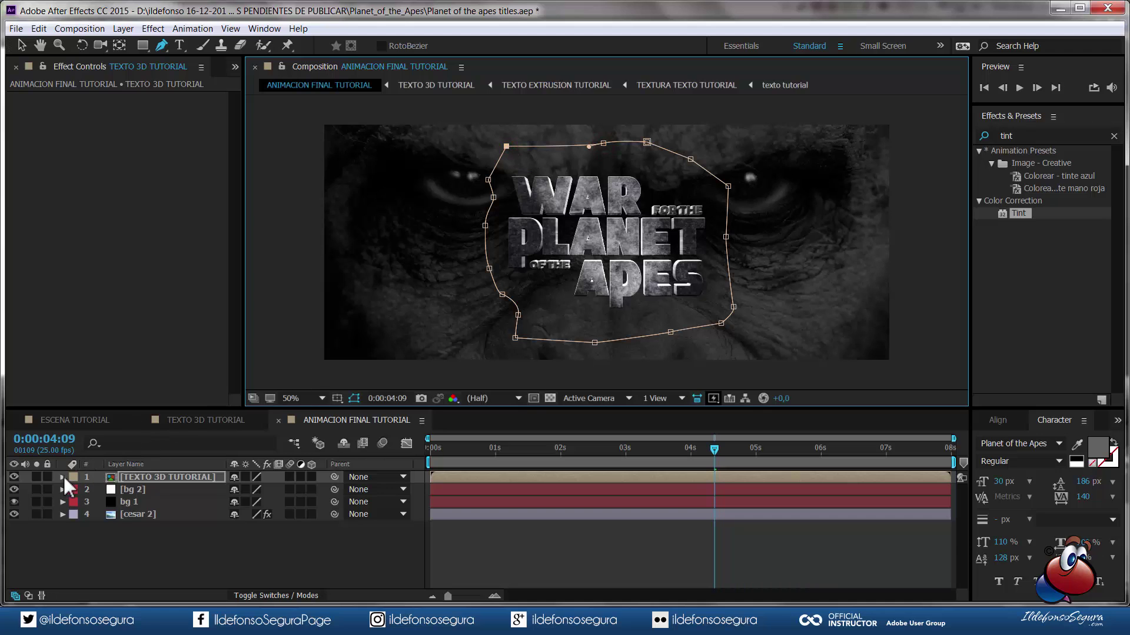
# - Set the title mask's feather to 75 pixels and its expansion to -30 pixels
pyautogui.press('m')
pyautogui.press('m')
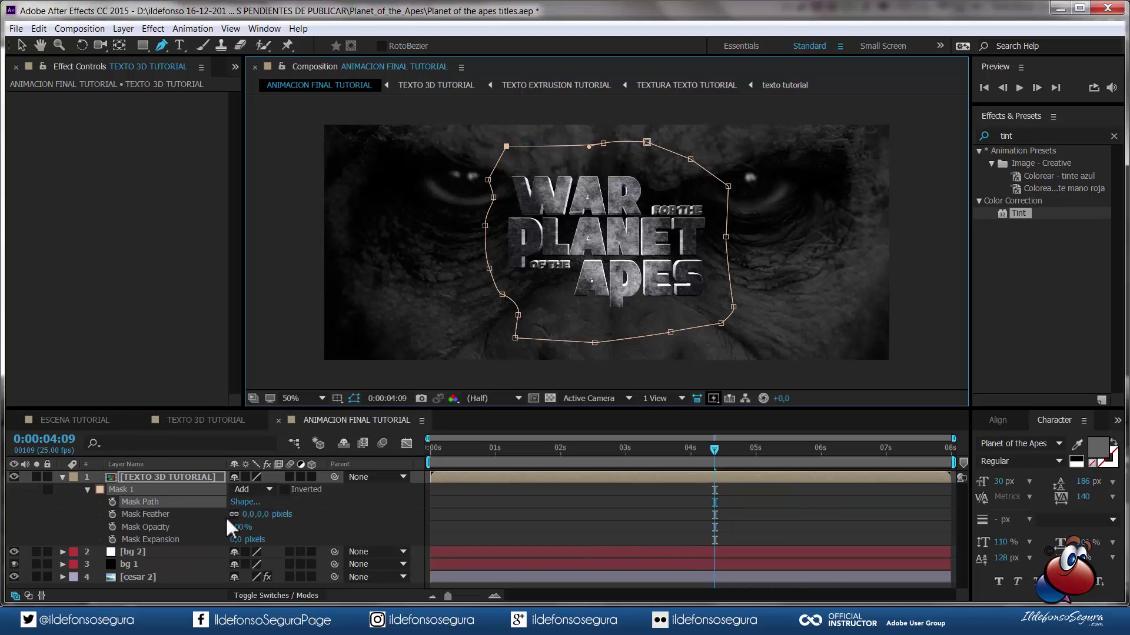
pyautogui.click(259, 515)
pyautogui.write('75')
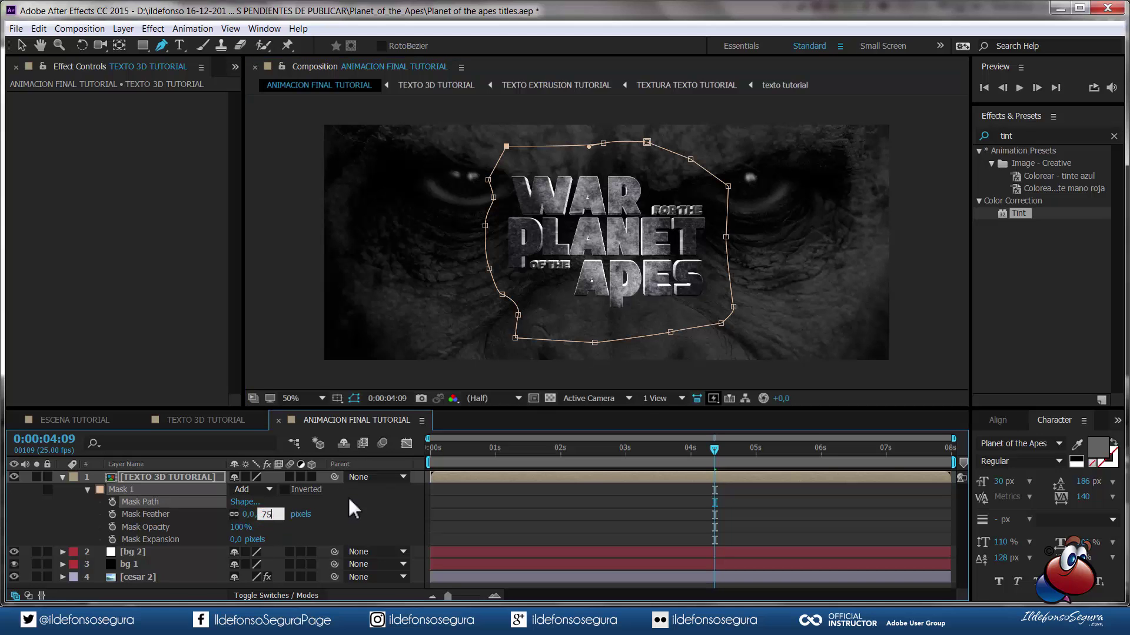
pyautogui.press('Return')
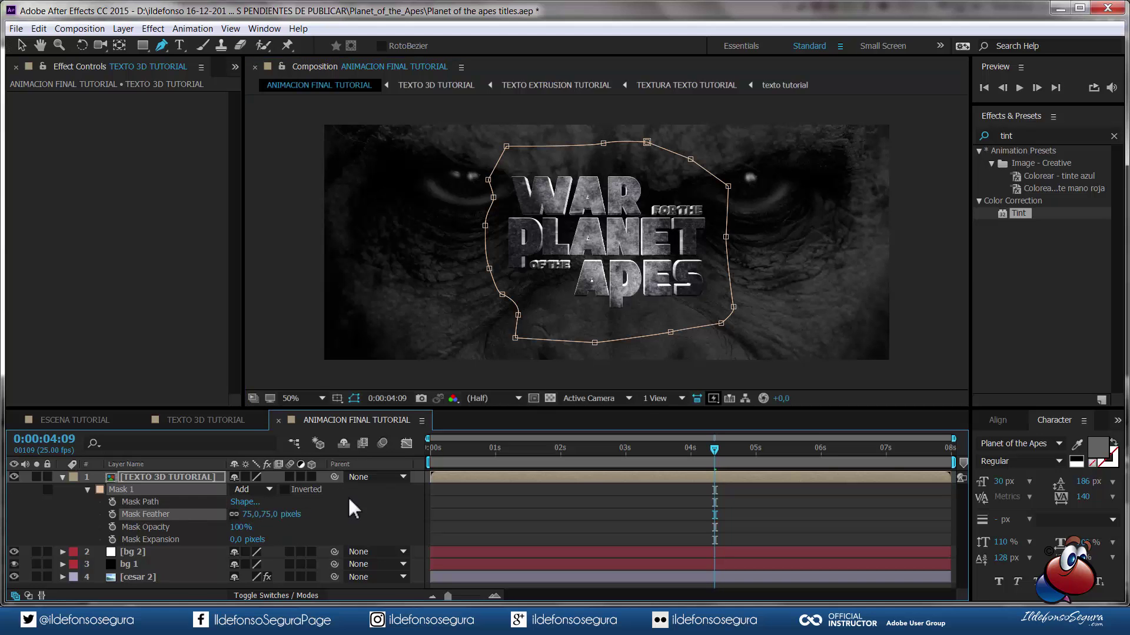
pyautogui.click(236, 540)
pyautogui.write('-30')
pyautogui.press('Return')
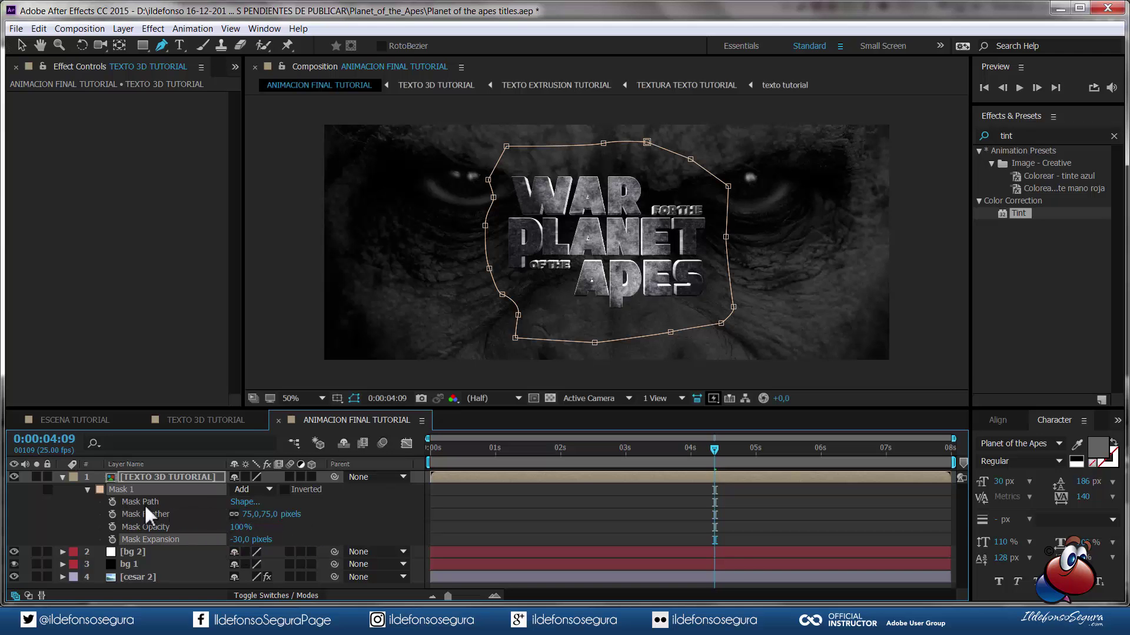
# - Keyframe the title's Mask Path at 0:00:04:09, and shift the whole mask right past the title at 0:00:05:19
pyautogui.click(112, 502)
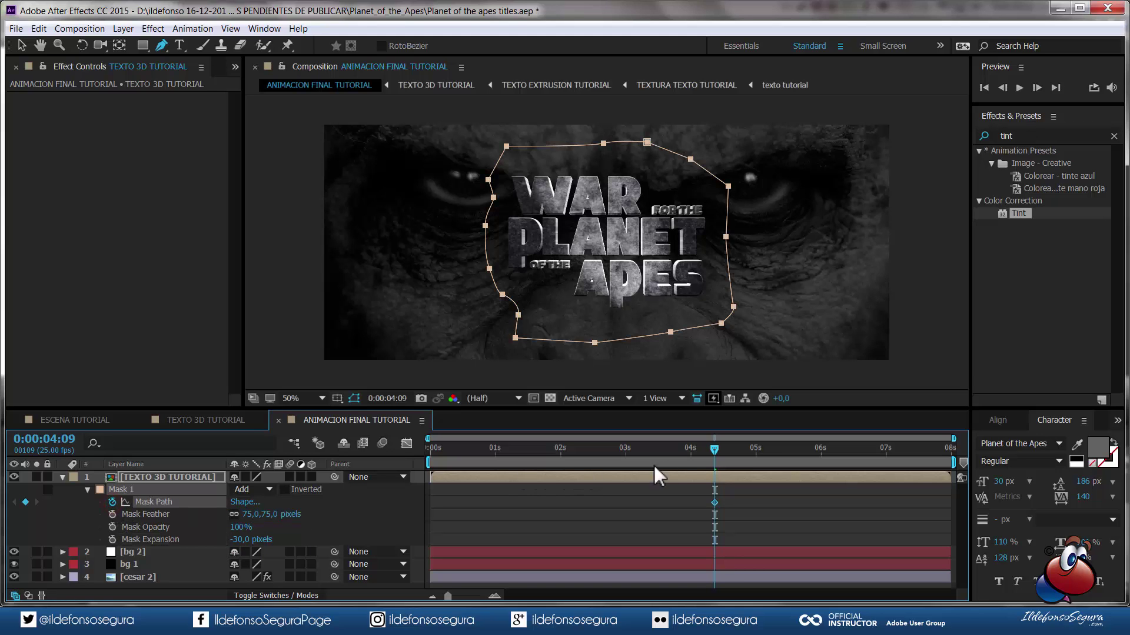
pyautogui.moveTo(714, 454); pyautogui.dragTo(805, 453)
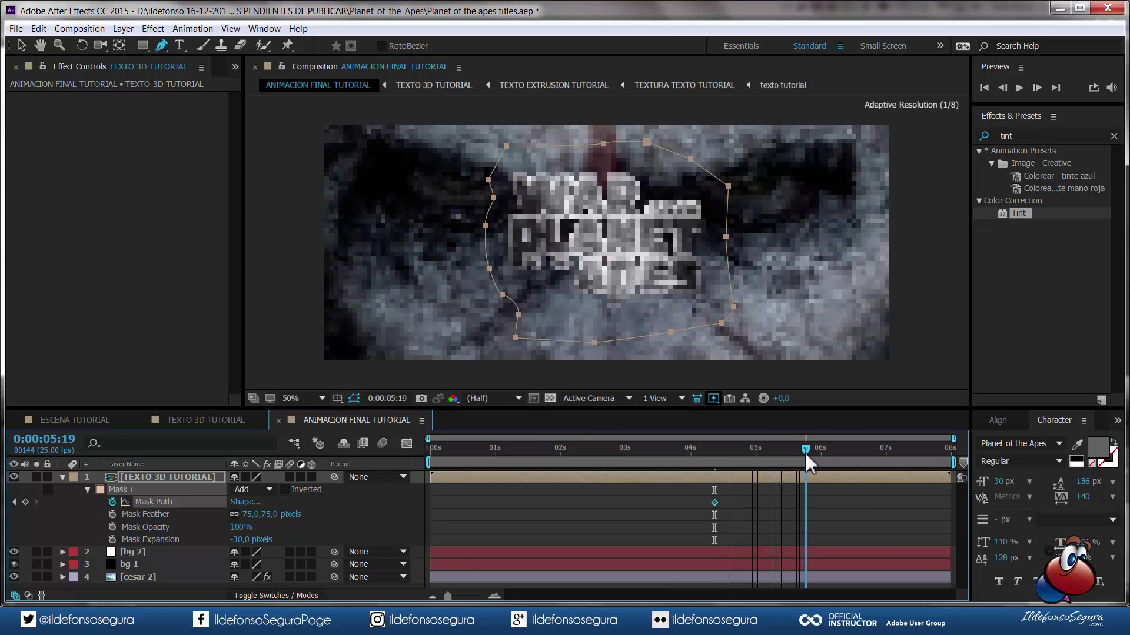
pyautogui.press('v')
pyautogui.doubleClick(493, 282)
pyautogui.moveTo(665, 254); pyautogui.dragTo(897, 247)
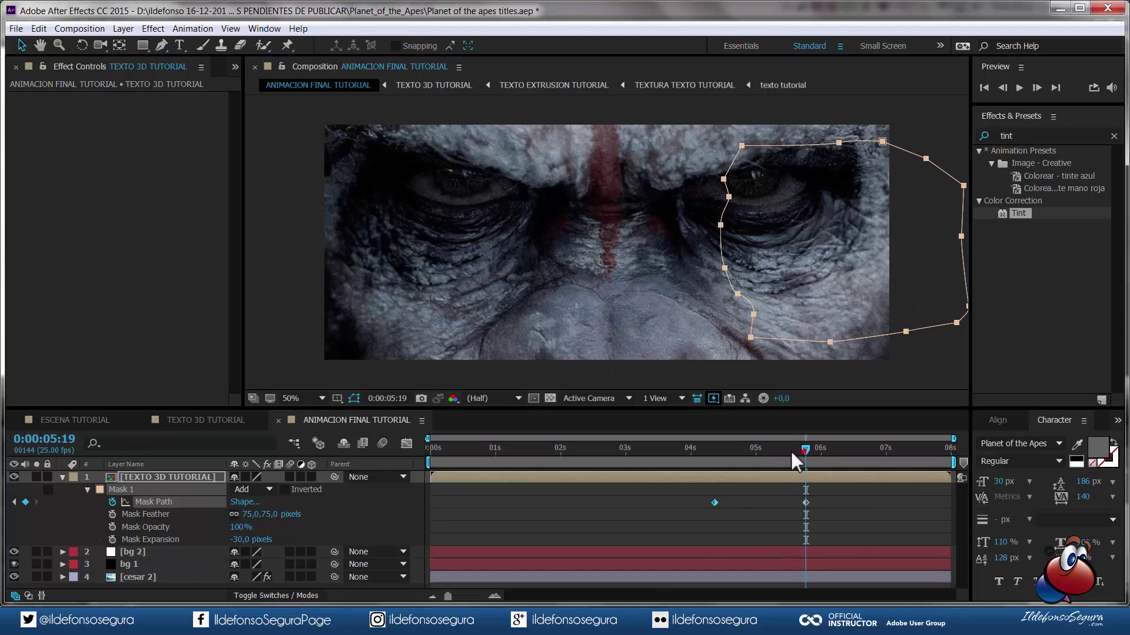
# - Reshape the left side and lower-left corner of the title mask at its first Mask Path keyframe by repositioning its points
pyautogui.click(715, 453)
pyautogui.moveTo(714, 454); pyautogui.dragTo(713, 455)
pyautogui.moveTo(516, 338); pyautogui.dragTo(509, 293)
pyautogui.hotkey('ctrl', 'z')
pyautogui.moveTo(489, 269); pyautogui.dragTo(473, 265)
pyautogui.moveTo(485, 225); pyautogui.dragTo(475, 182)
pyautogui.moveTo(488, 179); pyautogui.dragTo(474, 165)
pyautogui.moveTo(474, 265); pyautogui.dragTo(482, 245)
pyautogui.moveTo(546, 309); pyautogui.dragTo(567, 343)
# - Add a Mask Path keyframe at 0:00:04:03 by slightly adjusting the whole title mask
pyautogui.moveTo(707, 450); pyautogui.dragTo(695, 456)
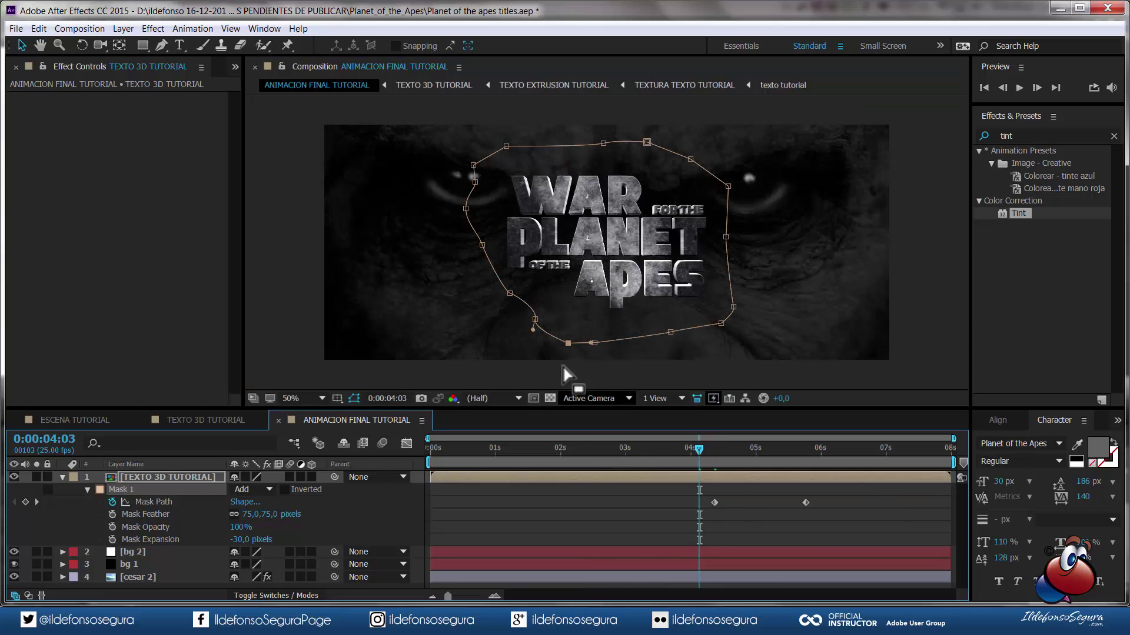
pyautogui.doubleClick(612, 341)
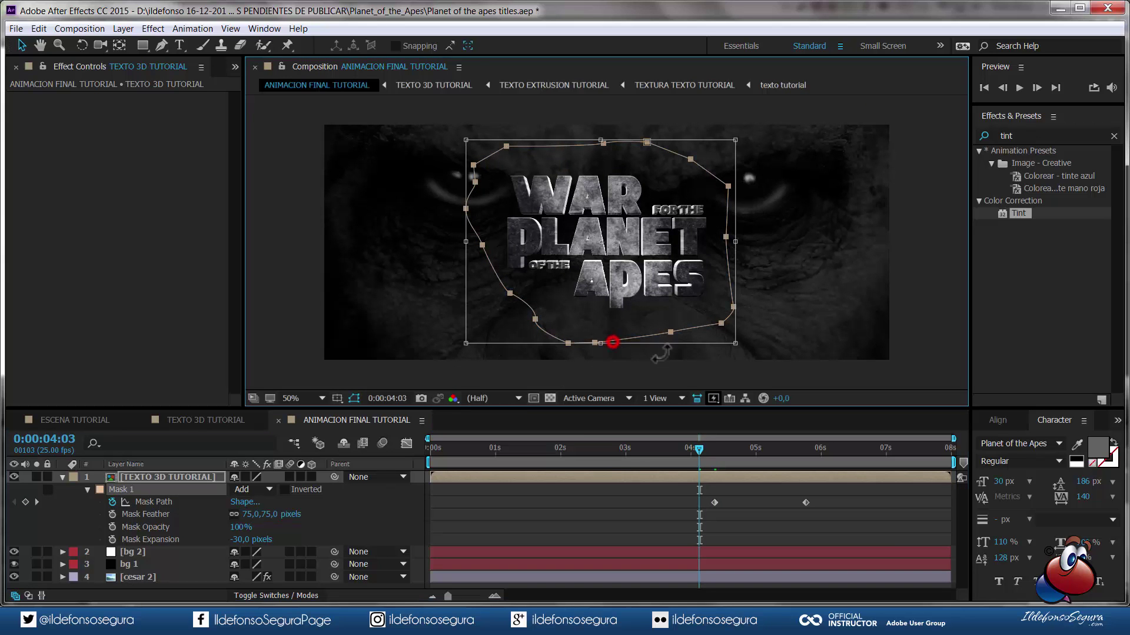
pyautogui.moveTo(735, 344); pyautogui.dragTo(734, 346)
pyautogui.moveTo(705, 451)
pyautogui.mouseDown()
pyautogui.moveTo(762, 453)
pyautogui.moveTo(716, 454)
pyautogui.mouseUp()
# - Apply Easy Ease to all of the title's Mask Path keyframes and clear the selection
pyautogui.moveTo(678, 499); pyautogui.dragTo(821, 507)
pyautogui.rightClick(821, 508)
pyautogui.moveTo(876, 496)
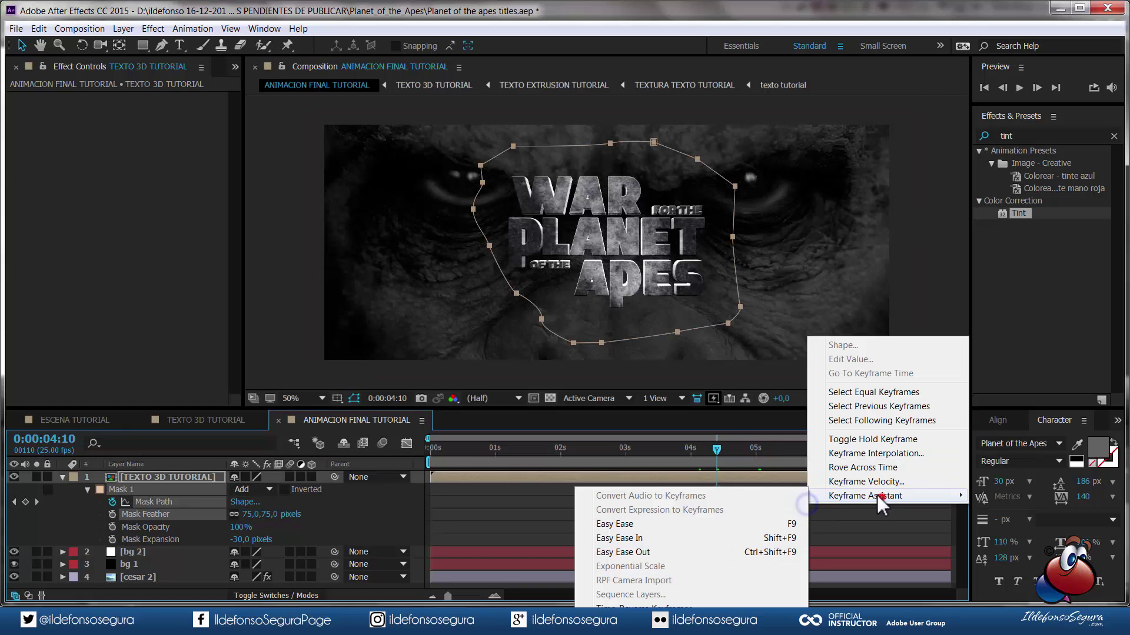
pyautogui.click(677, 516)
pyautogui.hotkey('ctrl', 'shift', 'a')
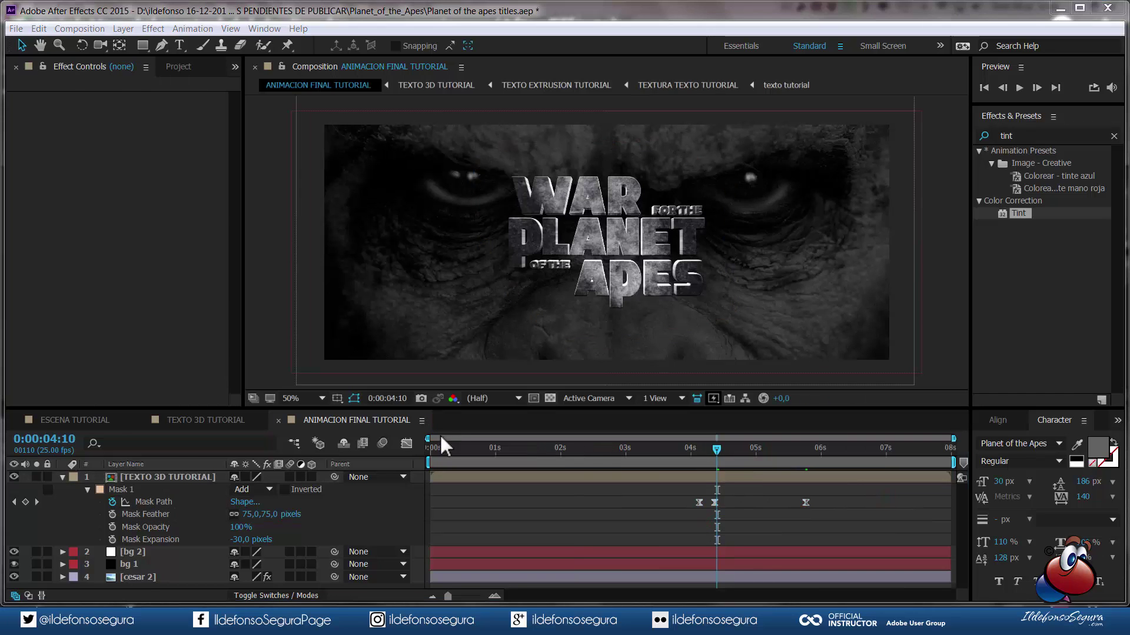
# - Duplicate the TEXTO 3D TUTORIAL layer and rename the copy PERFIL TEXTO
pyautogui.click(179, 476)
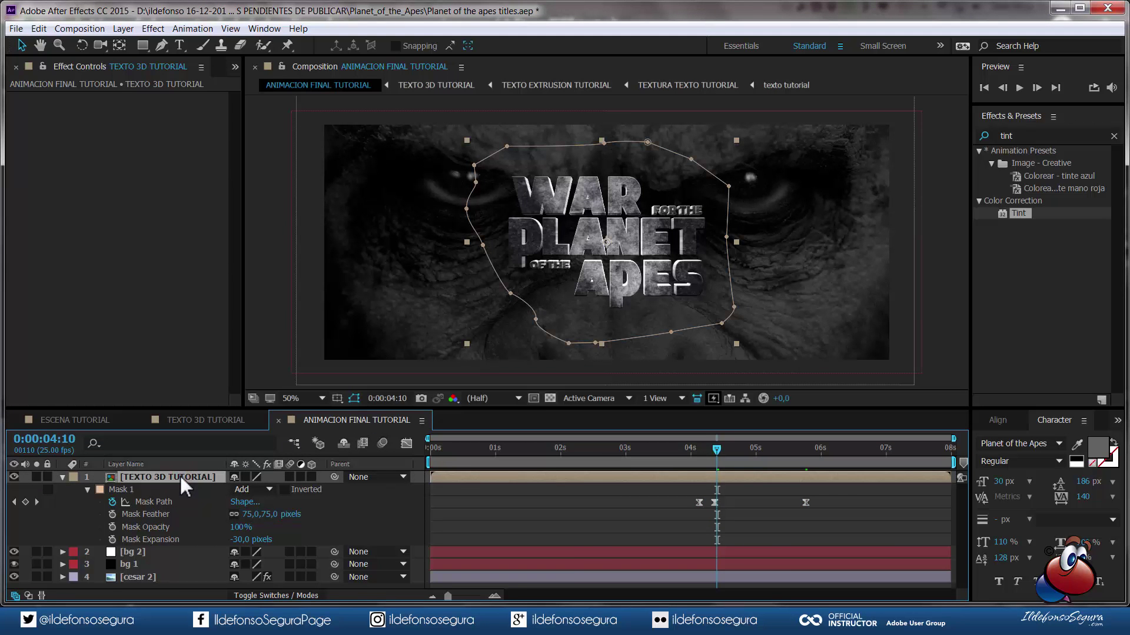
pyautogui.hotkey('ctrl', 'd')
pyautogui.press('Return')
pyautogui.write('PERFIL')
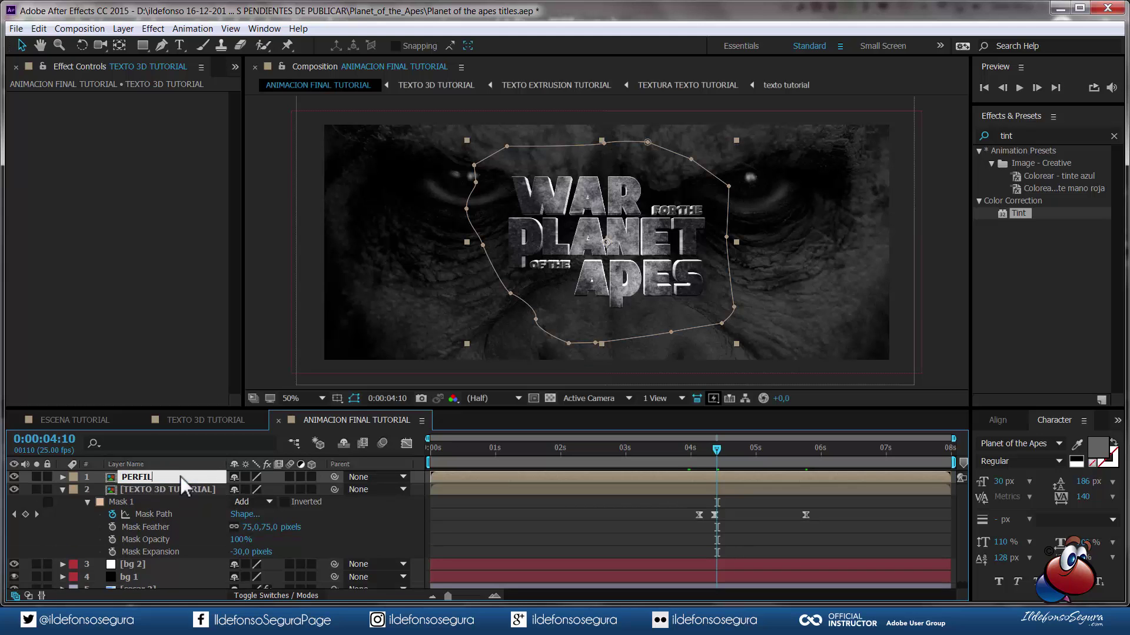
pyautogui.write(' TEXTO')
pyautogui.press('Return')
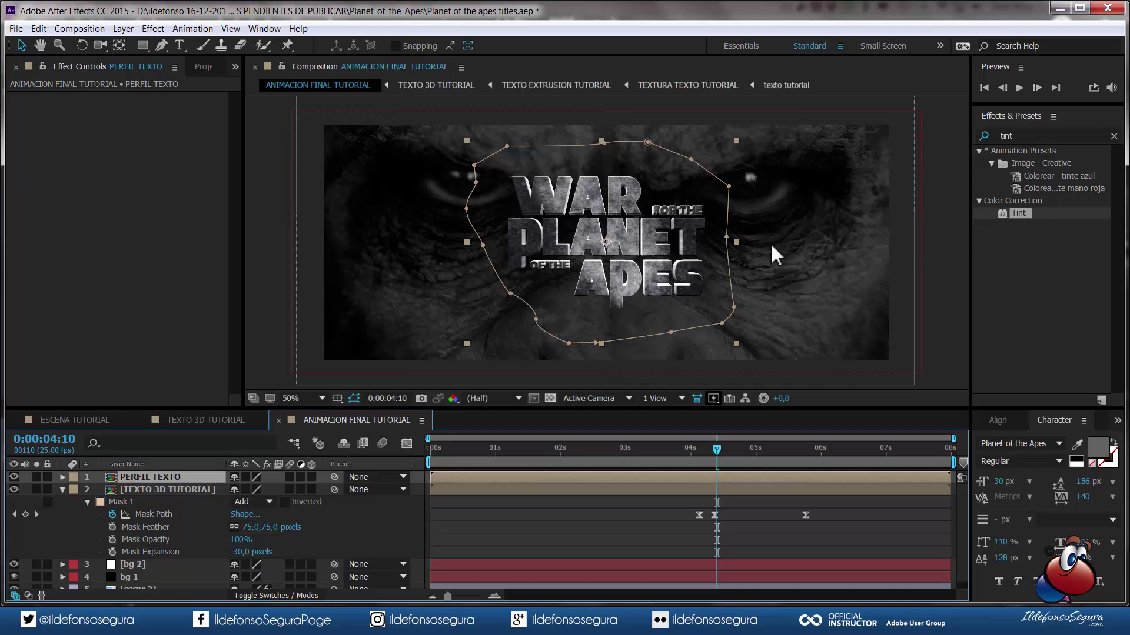
# - Apply the Tint effect to PERFIL TEXTO and set Map White To to black
pyautogui.moveTo(1014, 213); pyautogui.dragTo(149, 478)
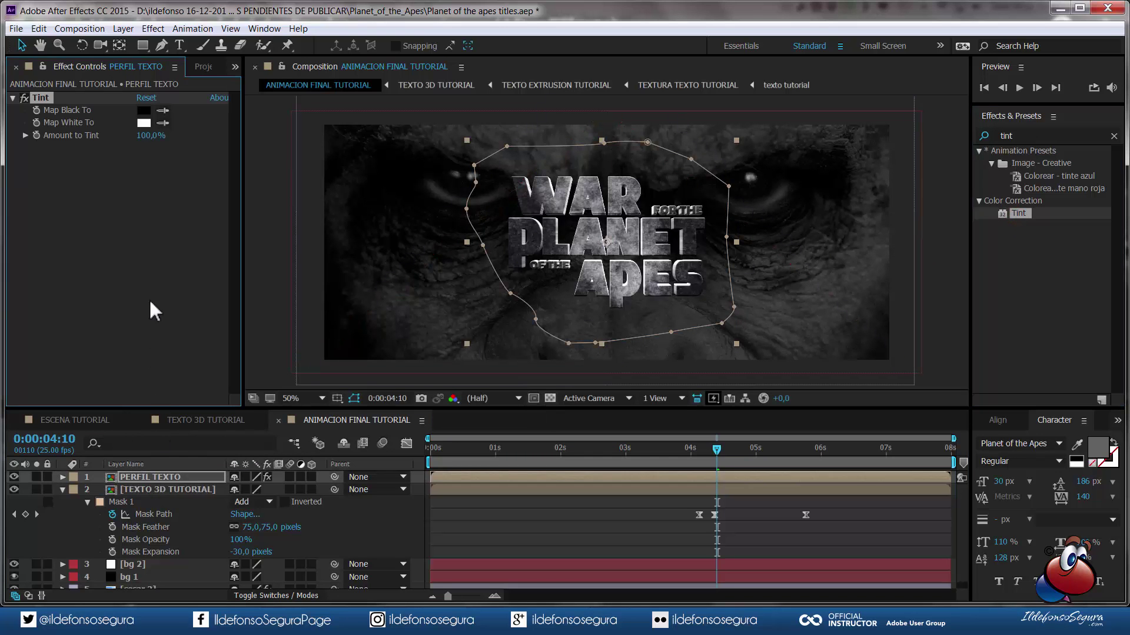
pyautogui.click(144, 122)
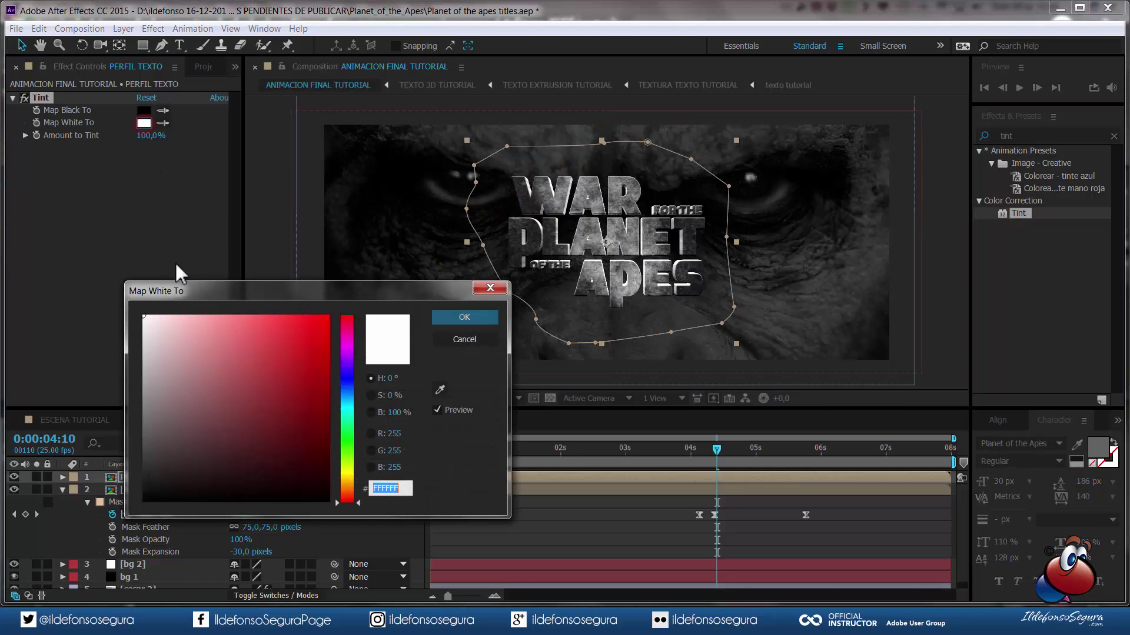
pyautogui.click(442, 317)
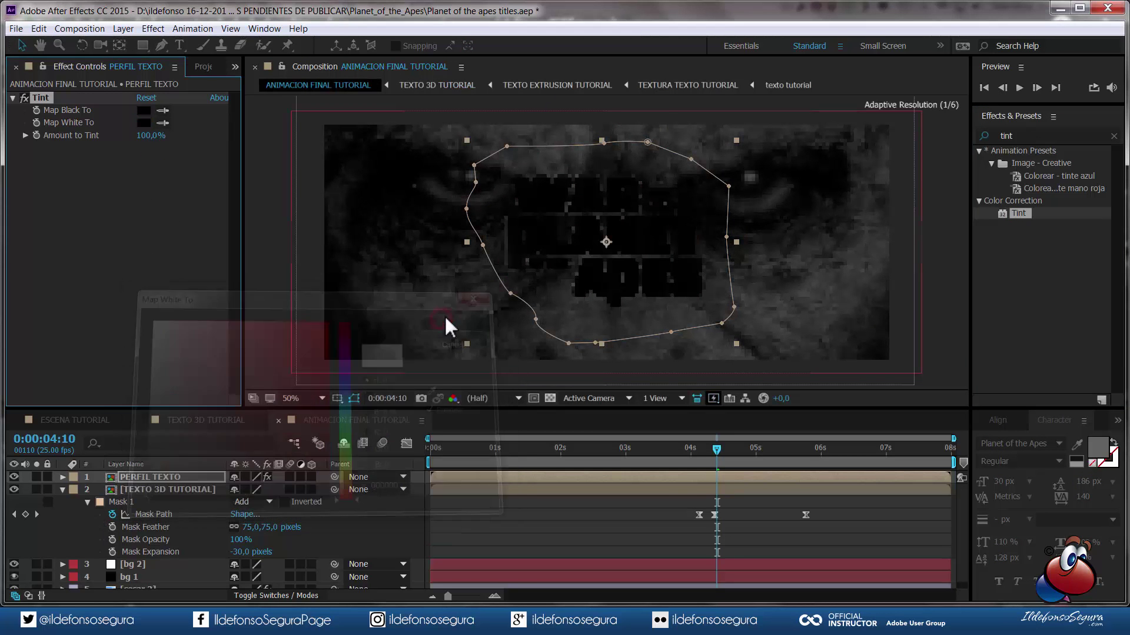
# - Apply CC Light Sweep to PERFIL TEXTO and move its Center to the middle of the title at about 958, 404
pyautogui.click(145, 229)
pyautogui.rightClick(143, 224)
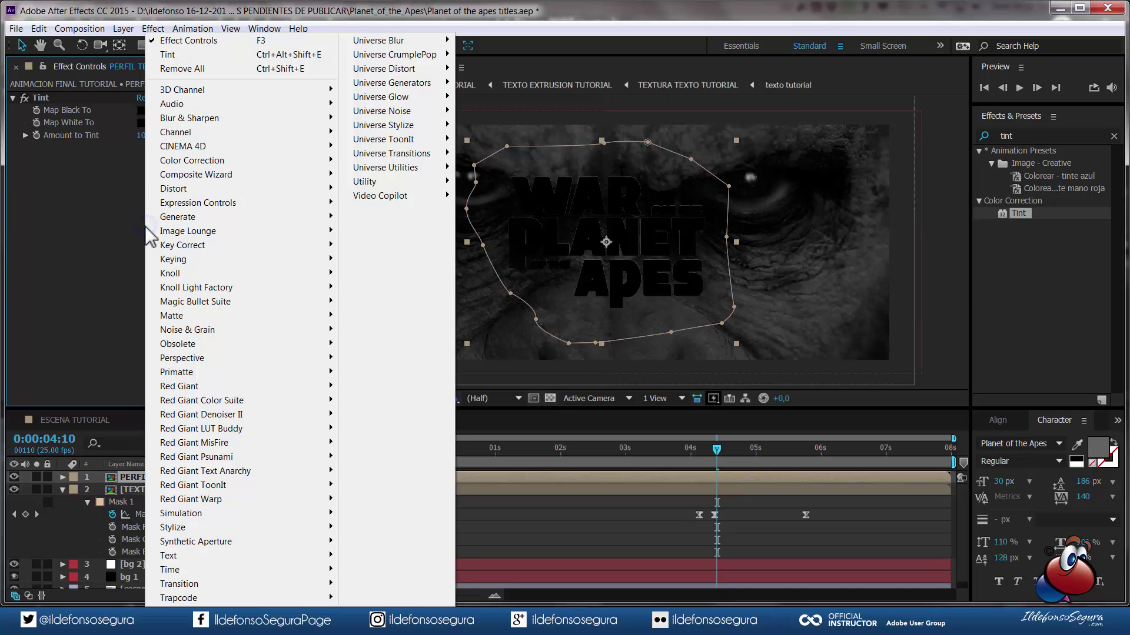
pyautogui.click(179, 217)
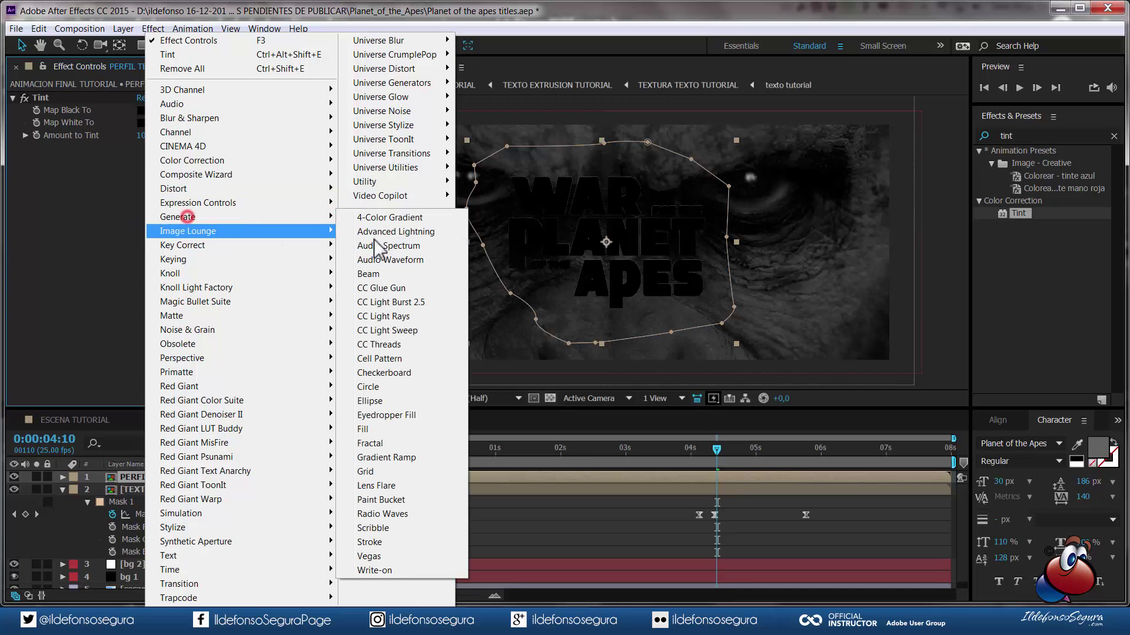
pyautogui.click(387, 330)
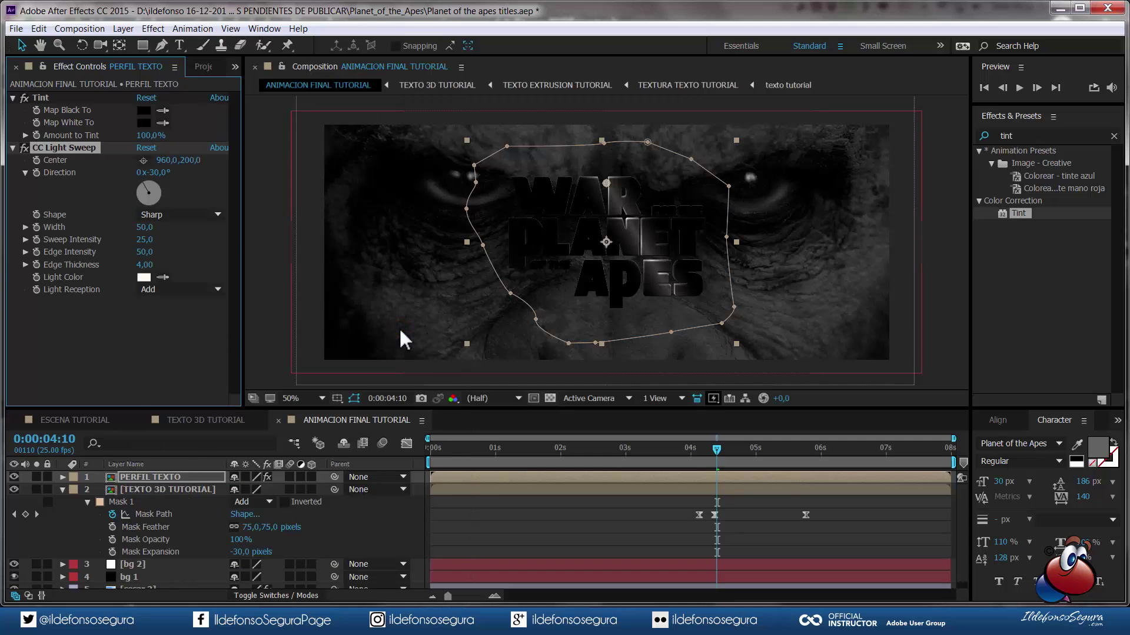
pyautogui.moveTo(609, 184); pyautogui.dragTo(608, 245)
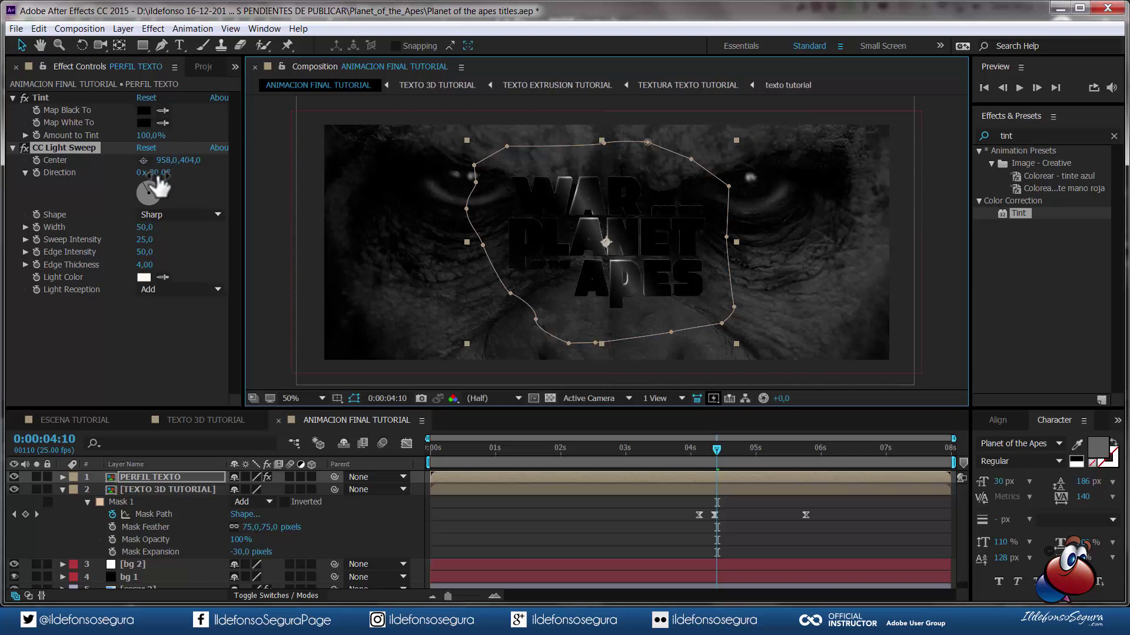
# - Set the CC Light Sweep Width to 1040, Sweep Intensity to 0 and Edge Intensity to 60
pyautogui.click(144, 227)
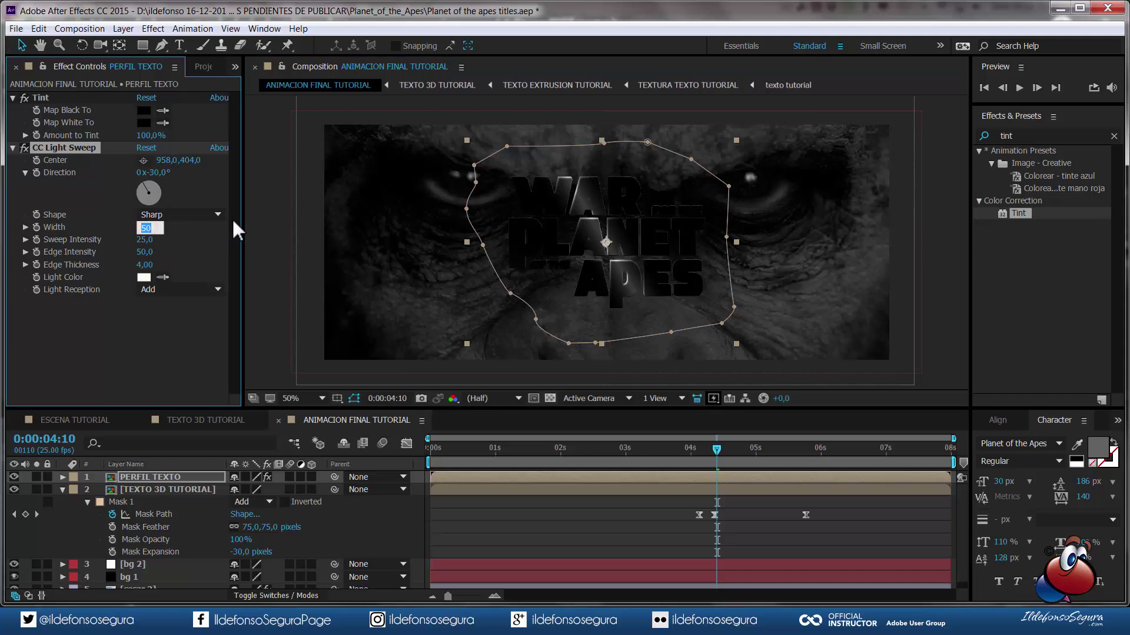
pyautogui.write('1040')
pyautogui.press('Return')
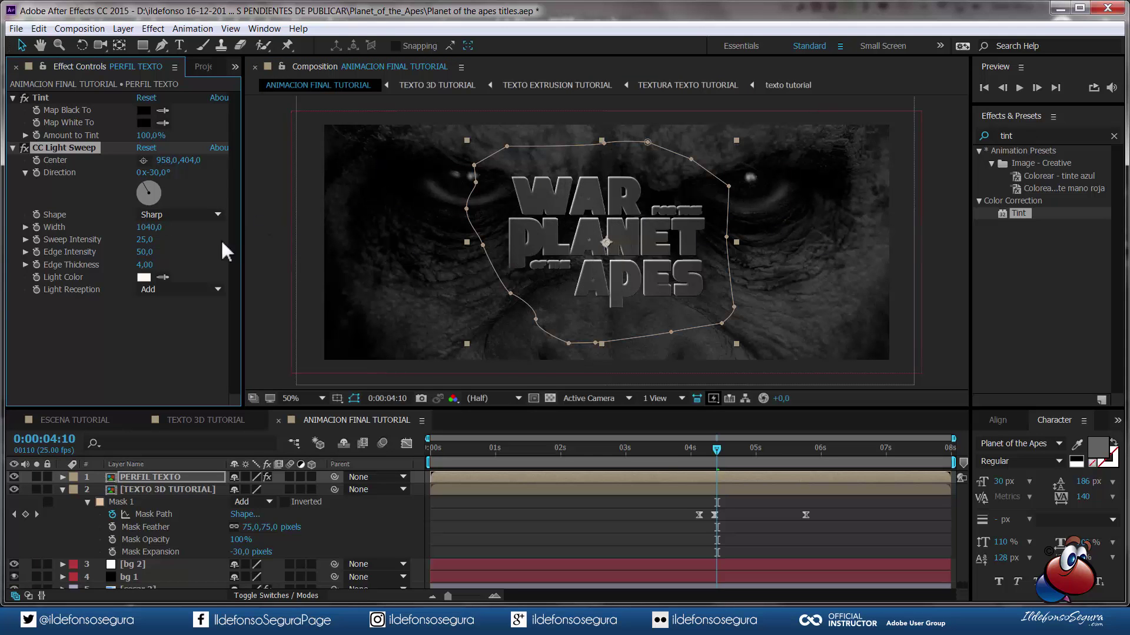
pyautogui.click(141, 240)
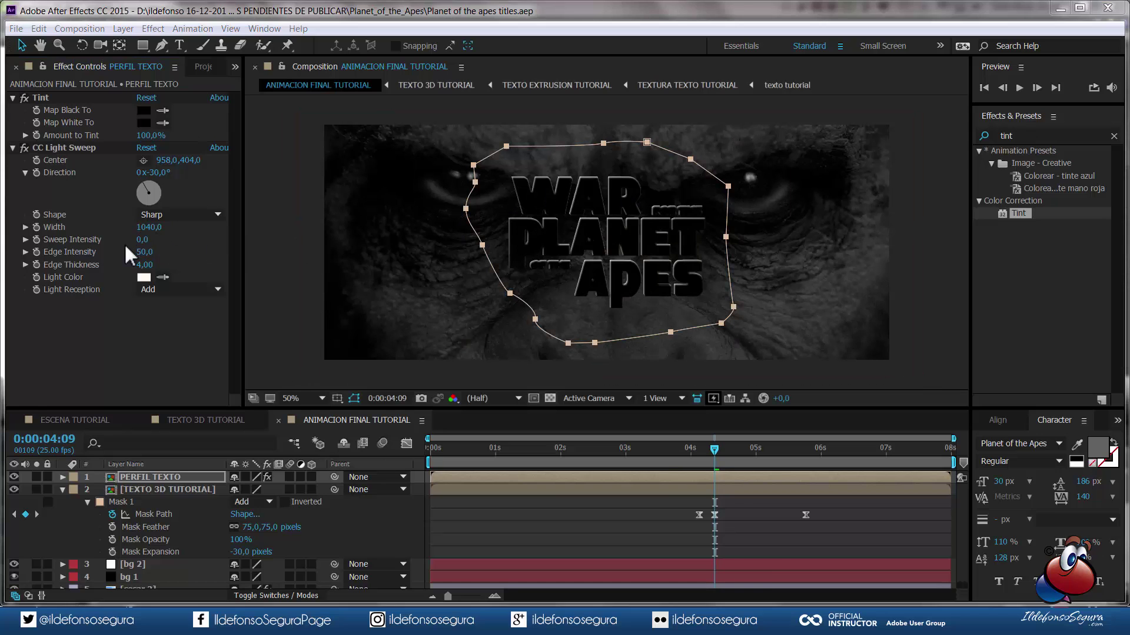
pyautogui.click(142, 253)
pyautogui.write('60')
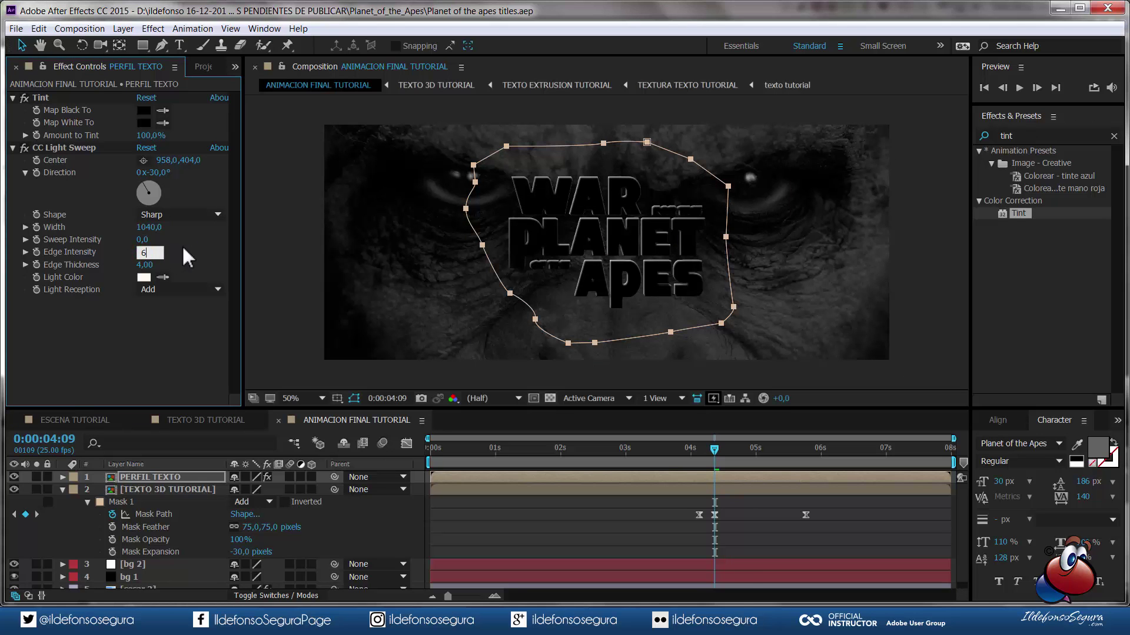
pyautogui.press('Return')
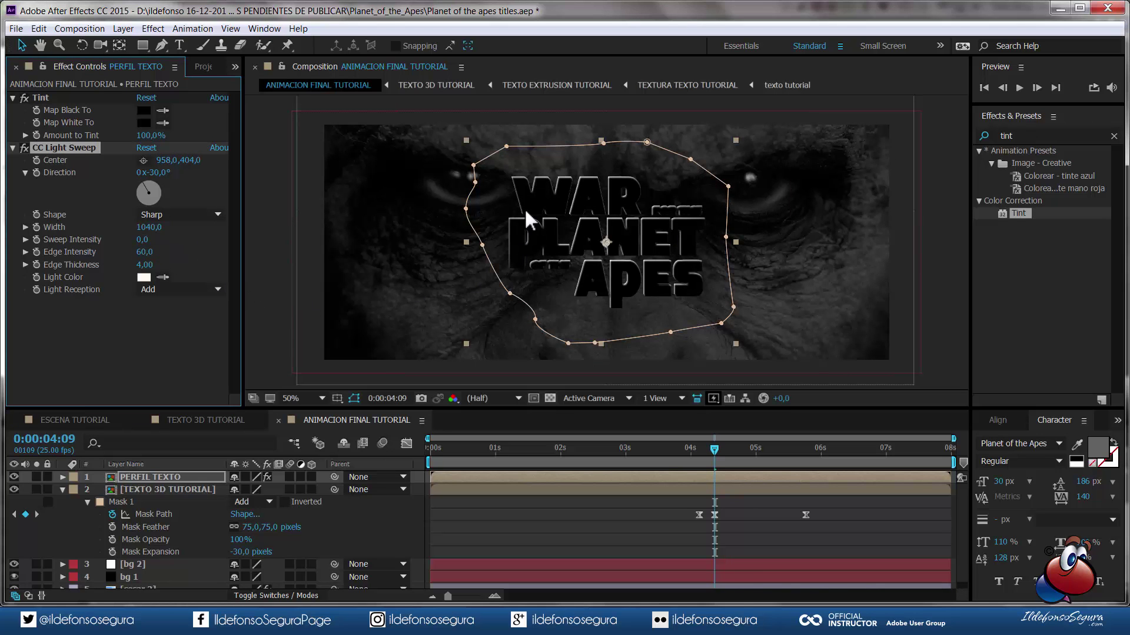
# - Expand PERFIL TEXTO's mask properties and set its blending mode to Screen, comparing the title with the layer hidden and shown
pyautogui.click(174, 475)
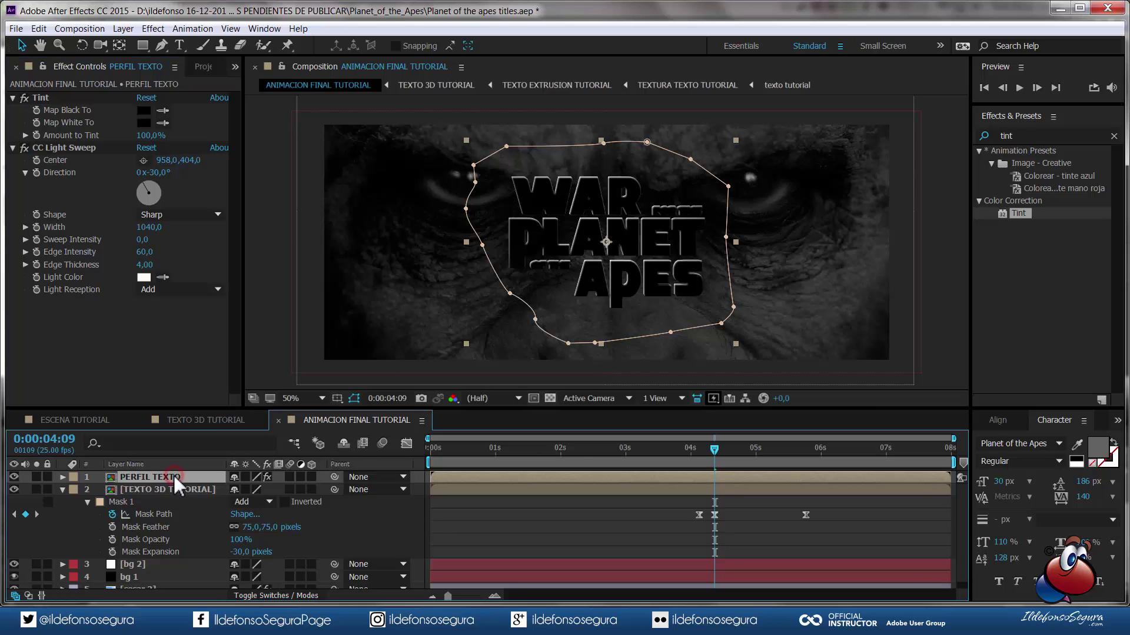
pyautogui.press('m')
pyautogui.press('m')
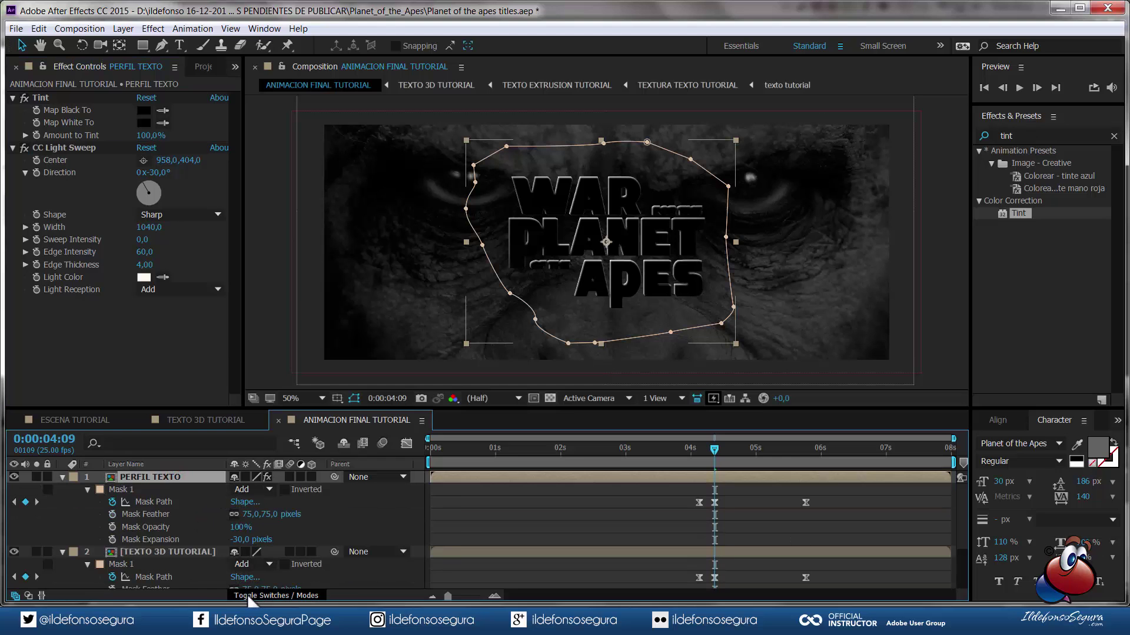
pyautogui.click(247, 594)
pyautogui.click(259, 477)
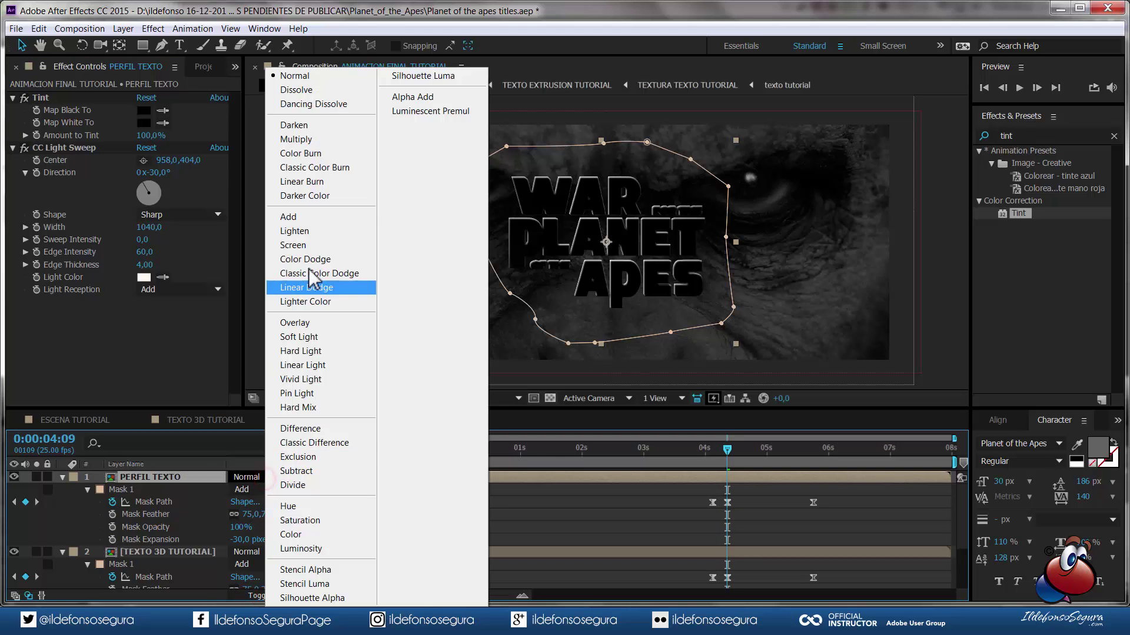
pyautogui.click(306, 244)
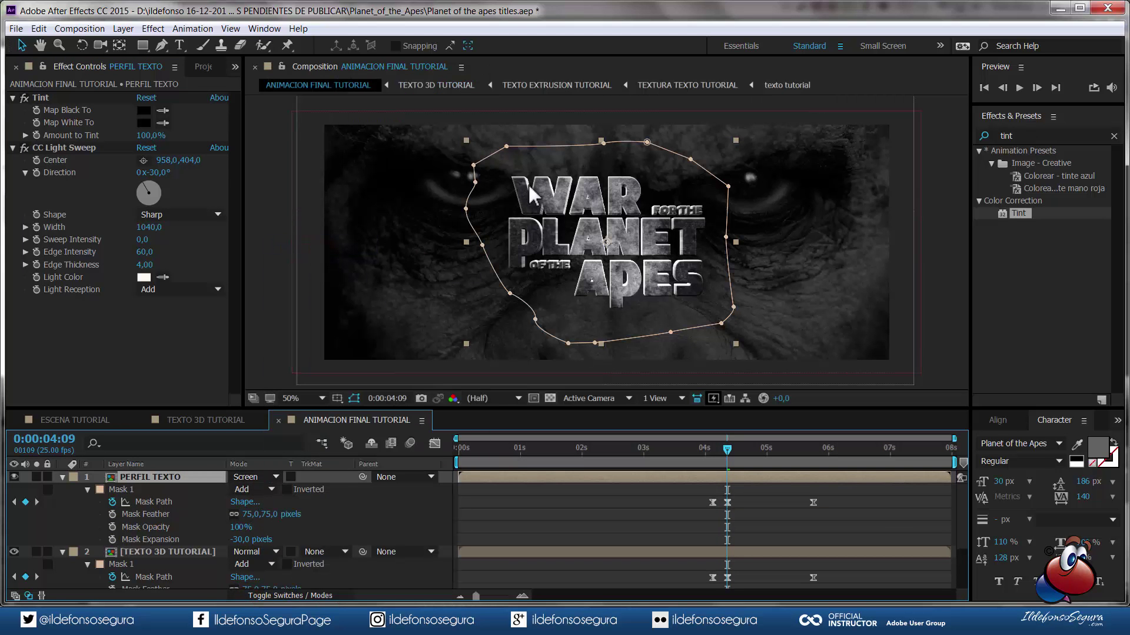
pyautogui.click(14, 476)
pyautogui.click(14, 477)
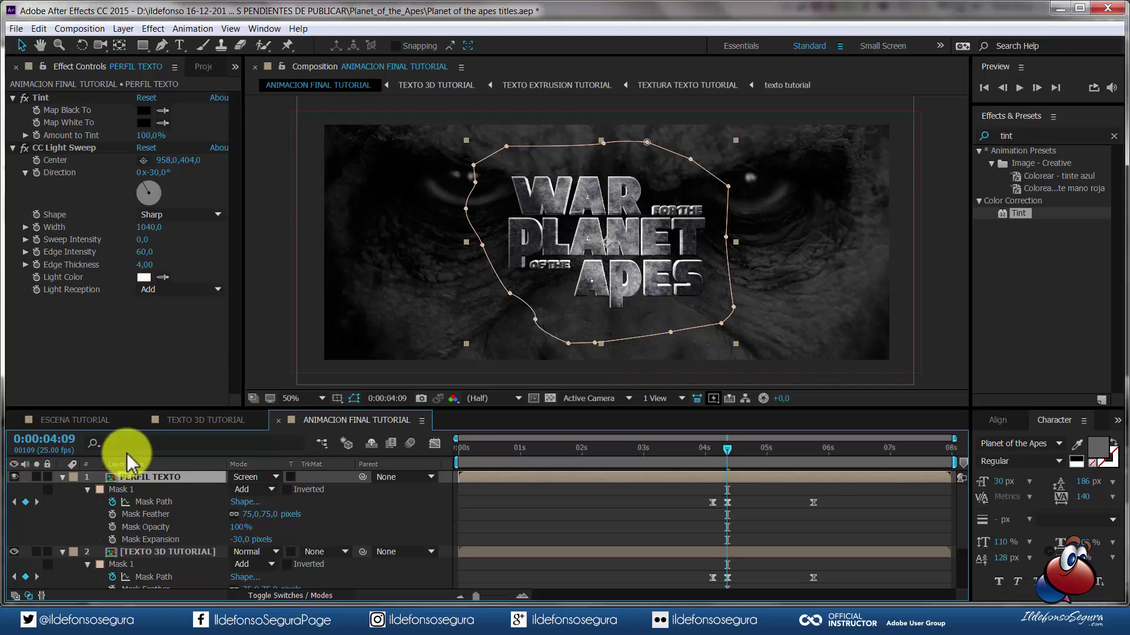
# - Invert Mask 1 on the PERFIL TEXTO layer and save the project after previewing the reveal
pyautogui.click(288, 490)
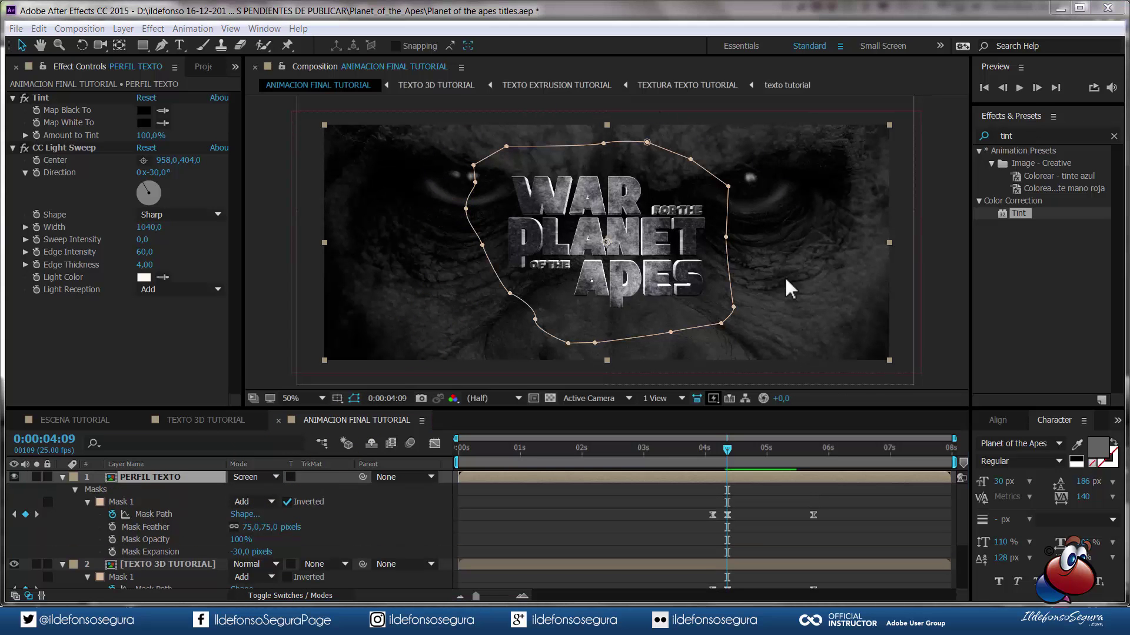
pyautogui.click(1019, 88)
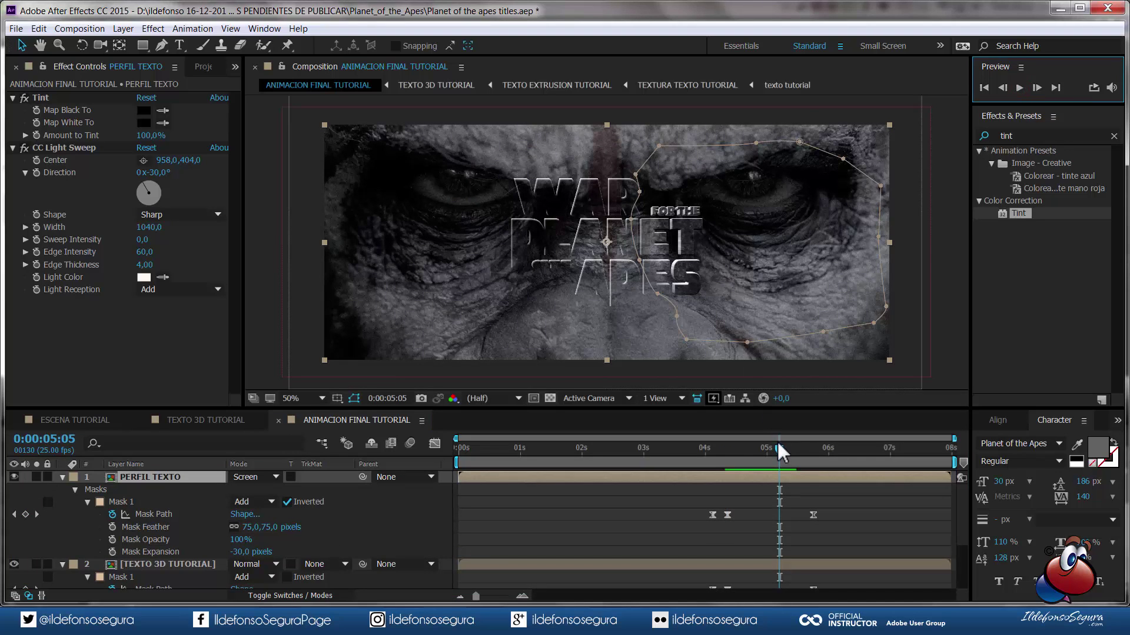
pyautogui.moveTo(776, 455)
pyautogui.mouseDown()
pyautogui.moveTo(745, 455)
pyautogui.moveTo(768, 456)
pyautogui.mouseUp()
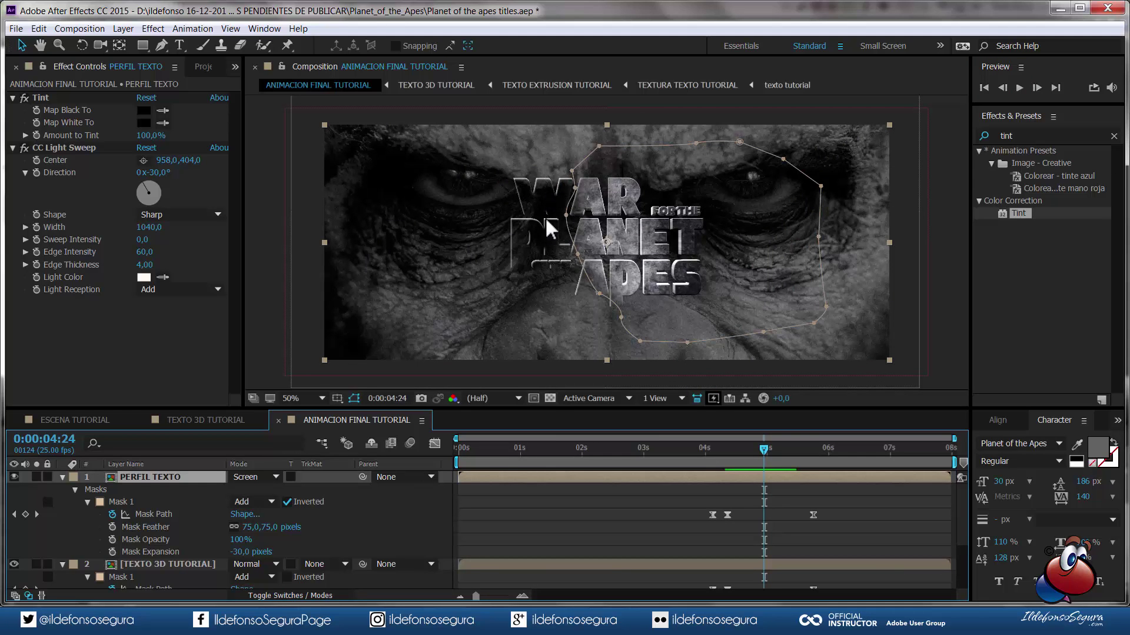
pyautogui.hotkey('ctrl', 's')
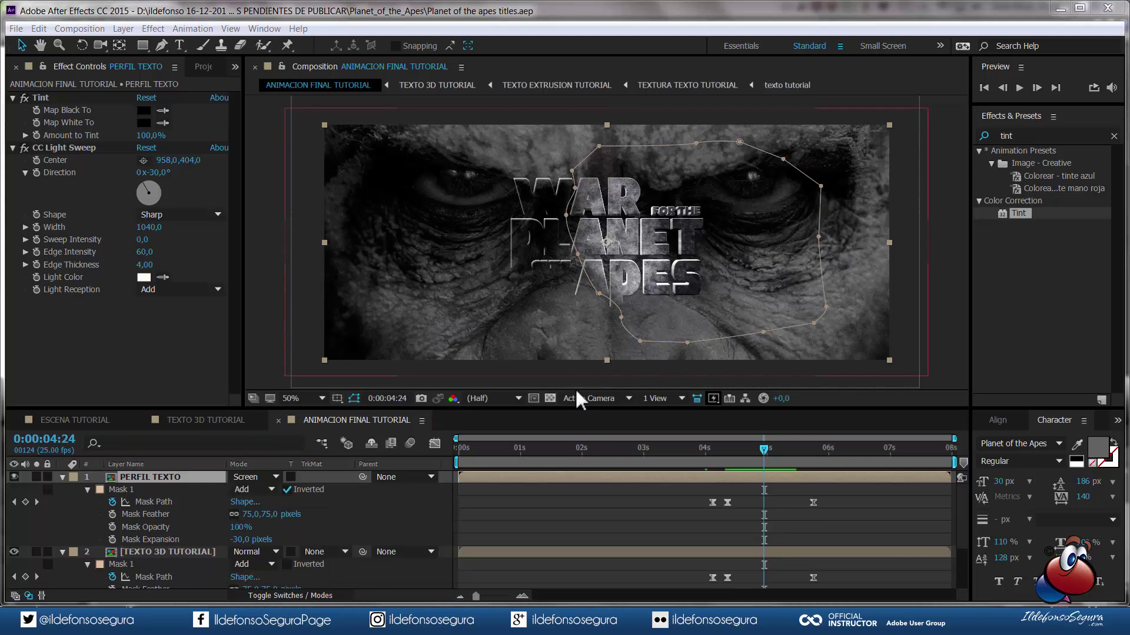
# - Duplicate Mask 1 on PERFIL TEXTO, expand the copy's properties and turn off Inverted for Mask 2
pyautogui.click(122, 489)
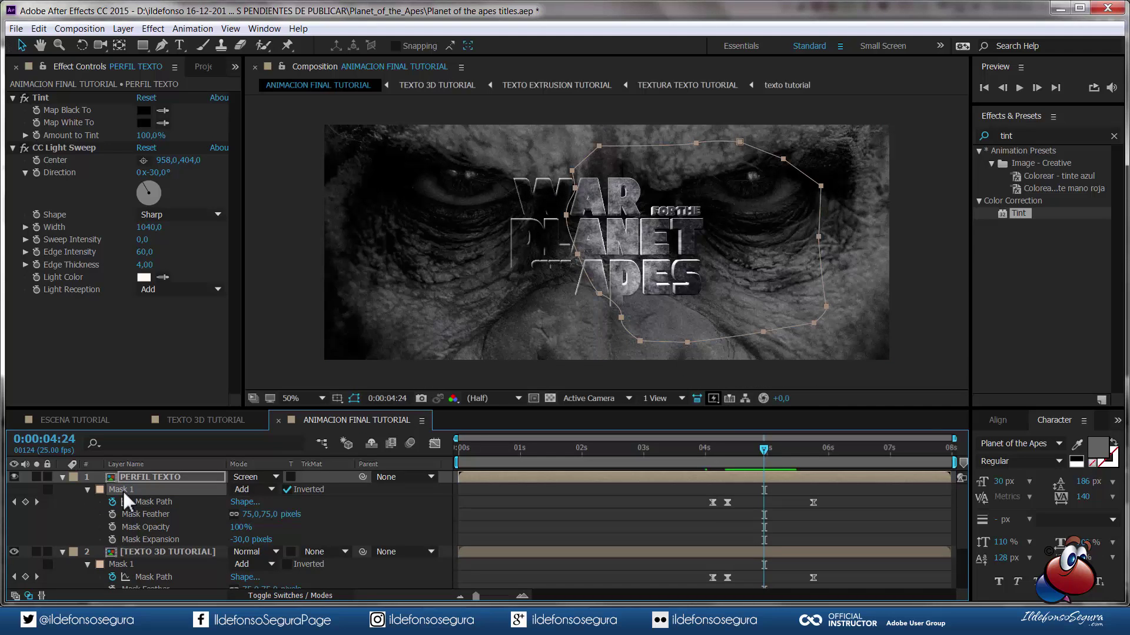
pyautogui.hotkey('ctrl', 'd')
pyautogui.click(93, 569)
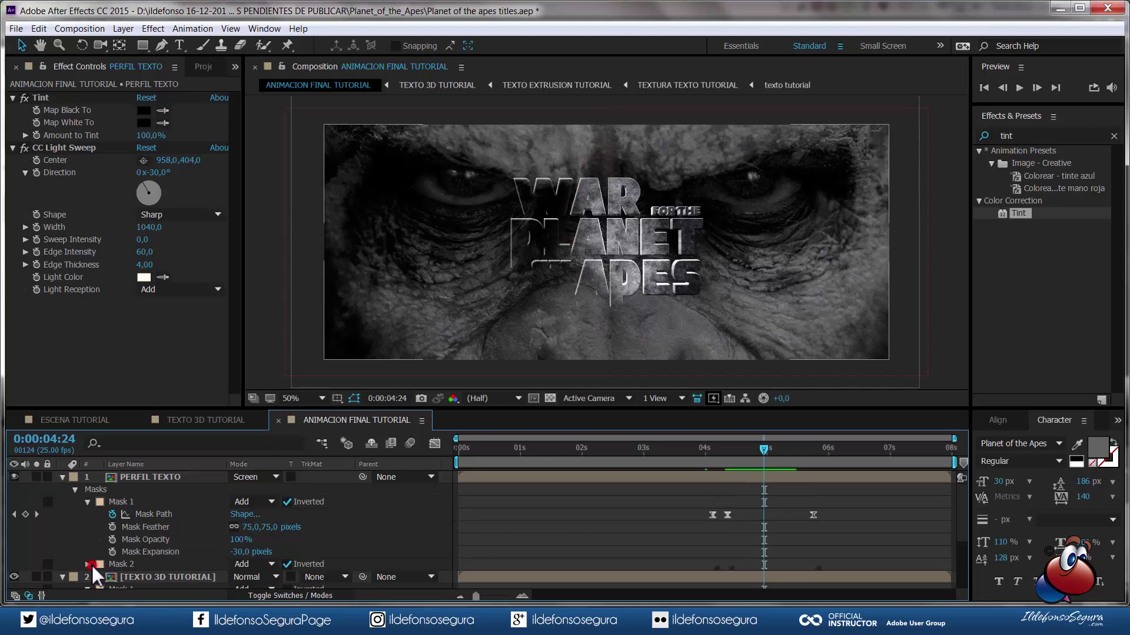
pyautogui.click(88, 565)
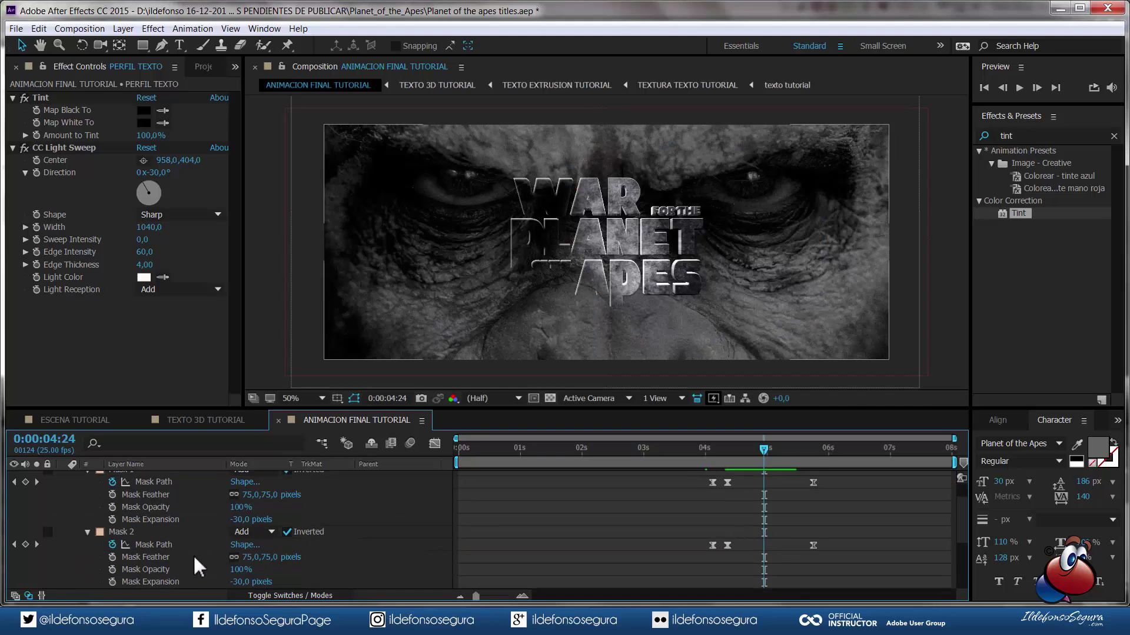
pyautogui.click(288, 532)
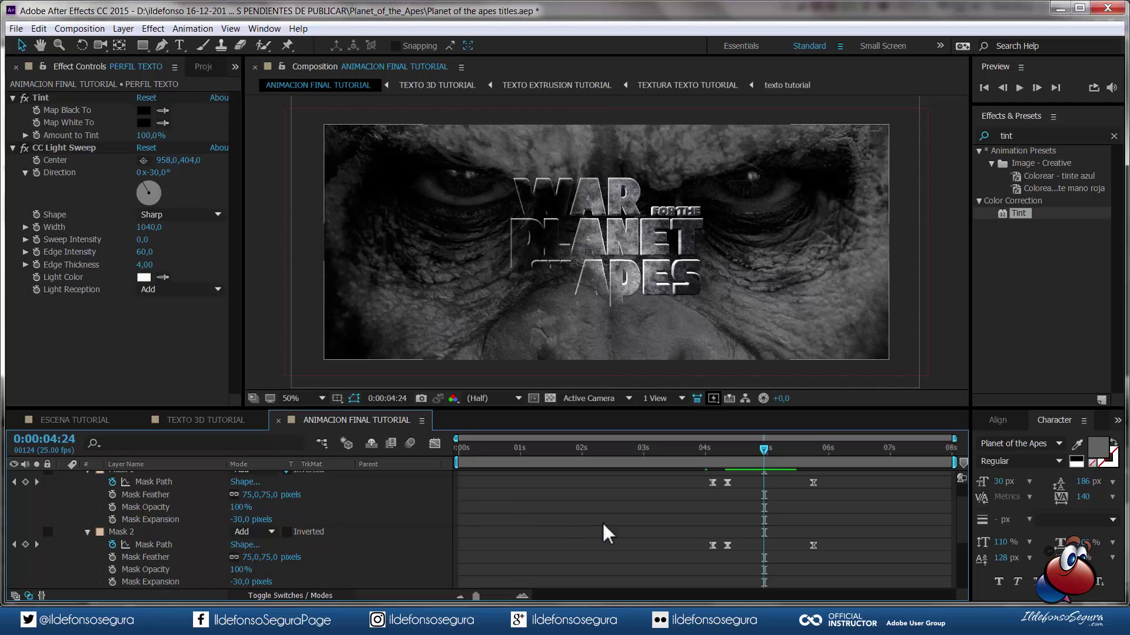
# - Shift all of Mask 2's Mask Path keyframes slightly later and move the middle one to 0:00:04:19
pyautogui.moveTo(700, 543); pyautogui.dragTo(825, 550)
pyautogui.click(747, 520)
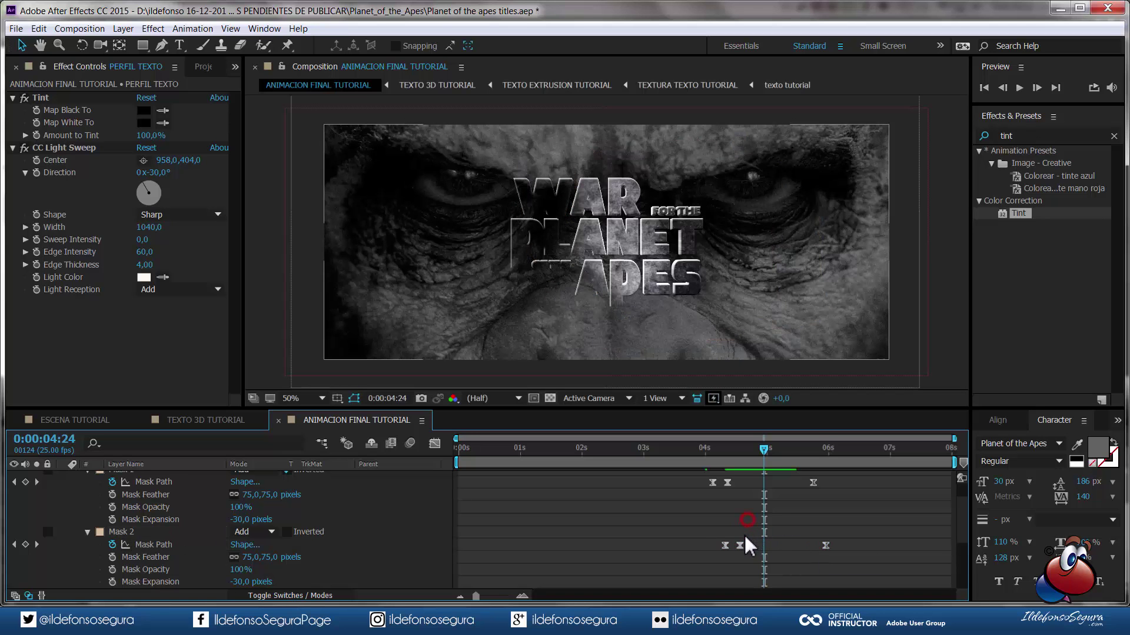
pyautogui.moveTo(739, 545); pyautogui.dragTo(752, 547)
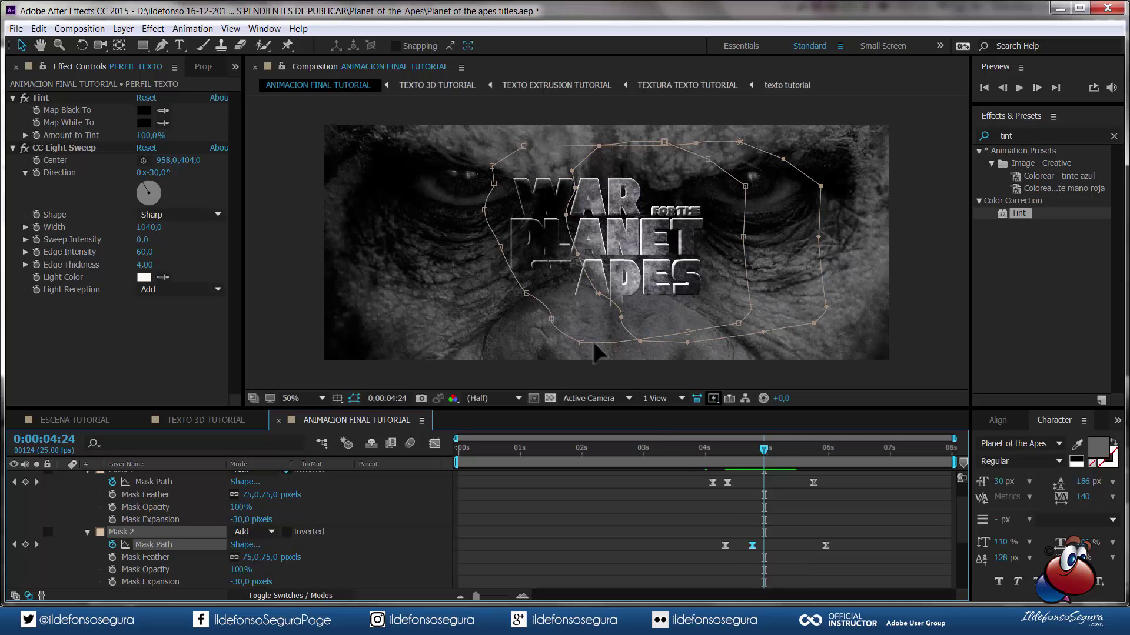
# - At 0:00:04:19, reposition Mask 2's path, enlarge it and rotate it slightly clockwise so it differs from Mask 1
pyautogui.moveTo(763, 458); pyautogui.dragTo(752, 454)
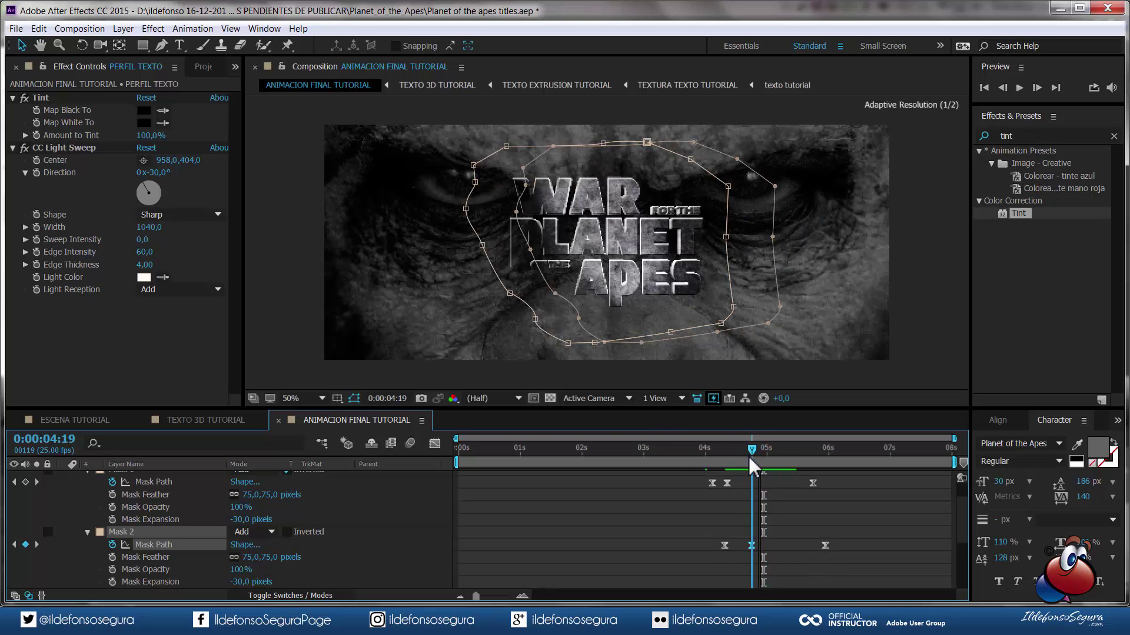
pyautogui.doubleClick(544, 335)
pyautogui.moveTo(544, 335); pyautogui.dragTo(569, 341)
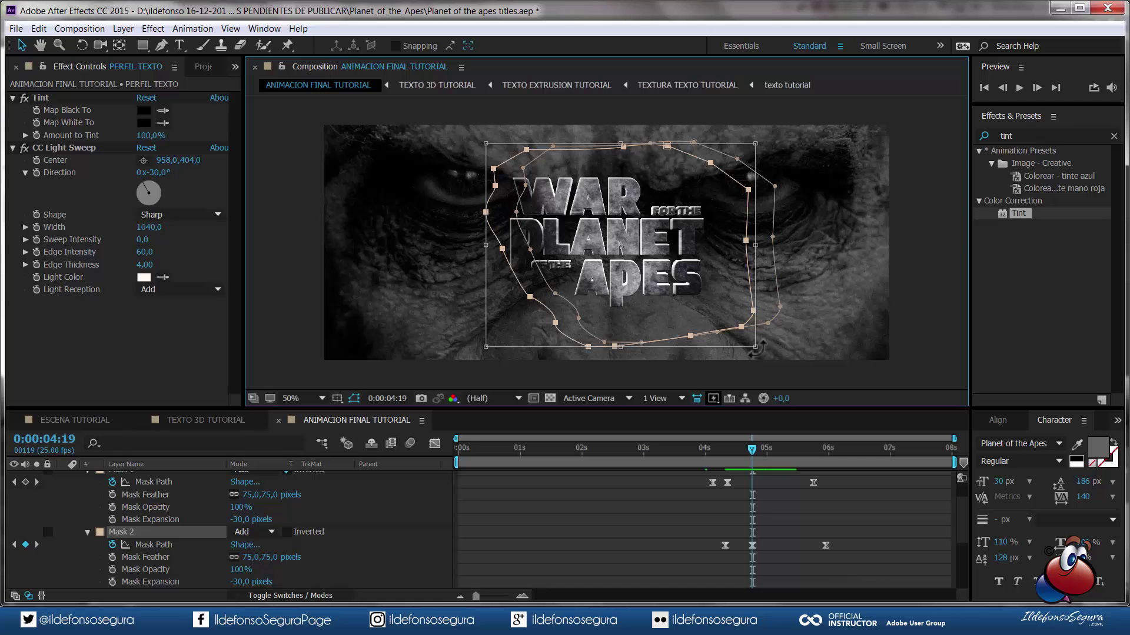
pyautogui.moveTo(755, 347); pyautogui.dragTo(785, 369)
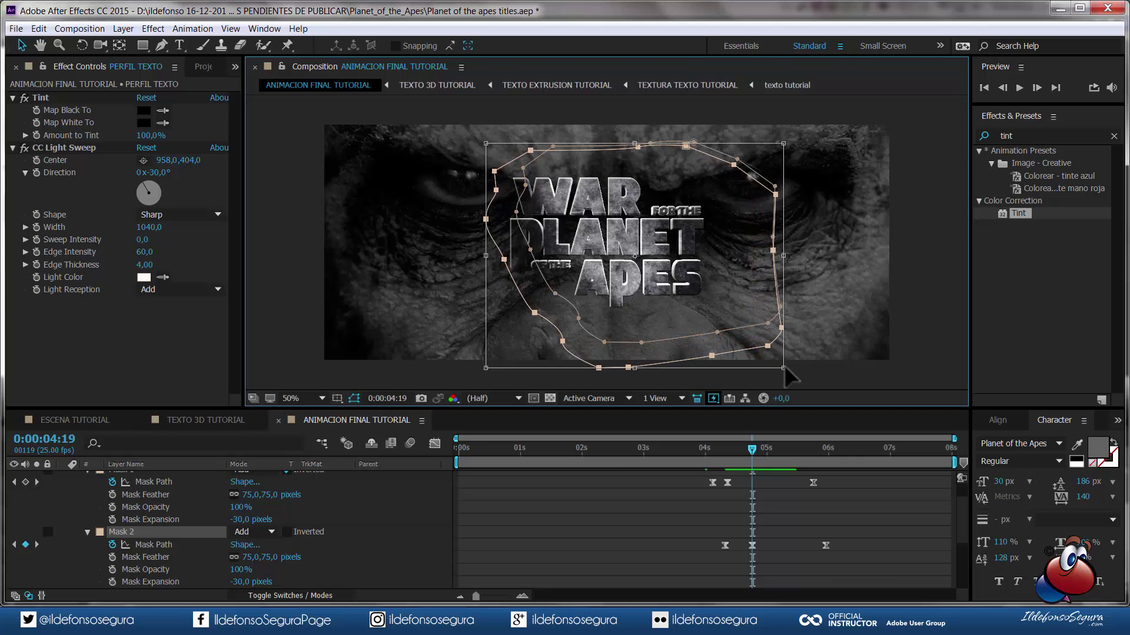
pyautogui.moveTo(746, 332); pyautogui.dragTo(746, 323)
pyautogui.moveTo(821, 248); pyautogui.dragTo(758, 272)
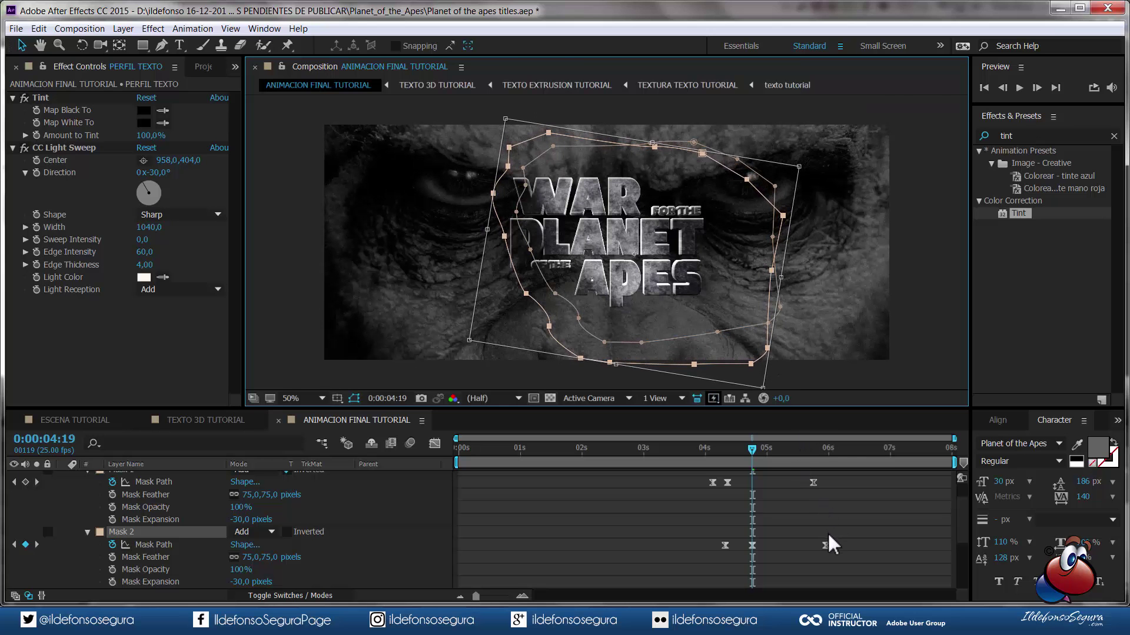
# - Move Mask 2's last Mask Path keyframe earlier and set the Mask 2 mode to Intersect
pyautogui.moveTo(824, 547); pyautogui.dragTo(805, 546)
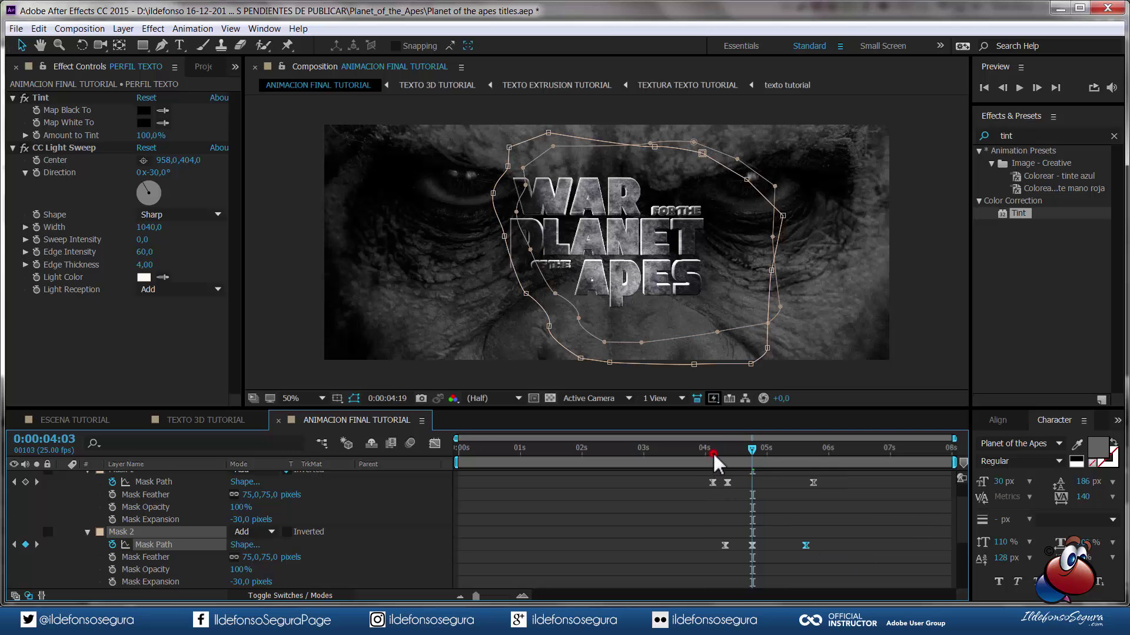
pyautogui.click(713, 450)
pyautogui.moveTo(715, 451); pyautogui.dragTo(730, 450)
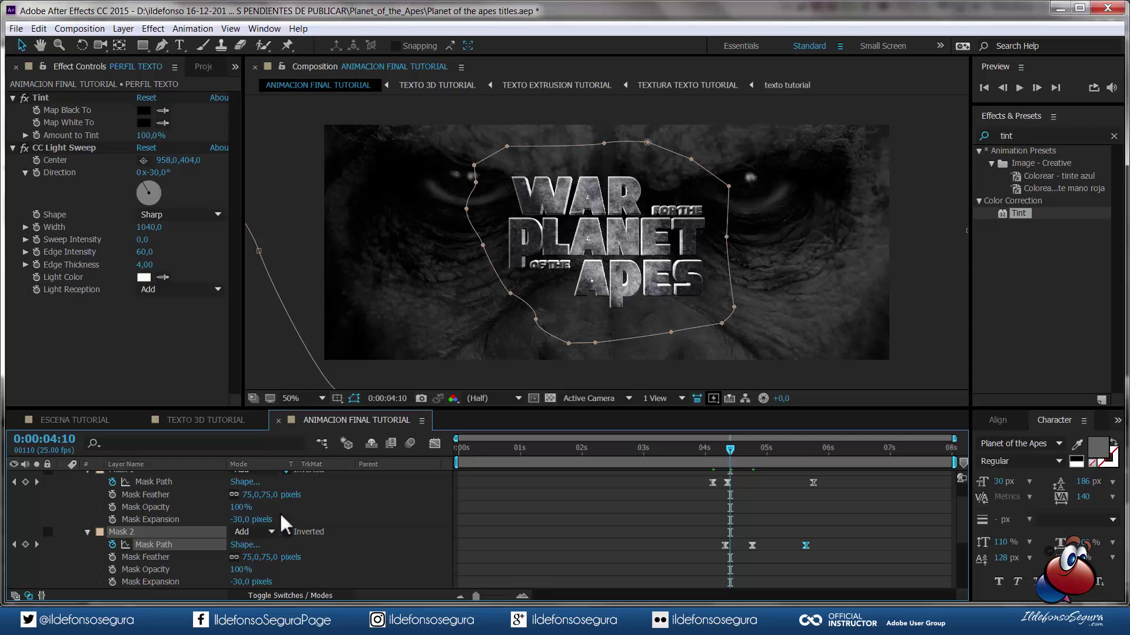
pyautogui.click(269, 533)
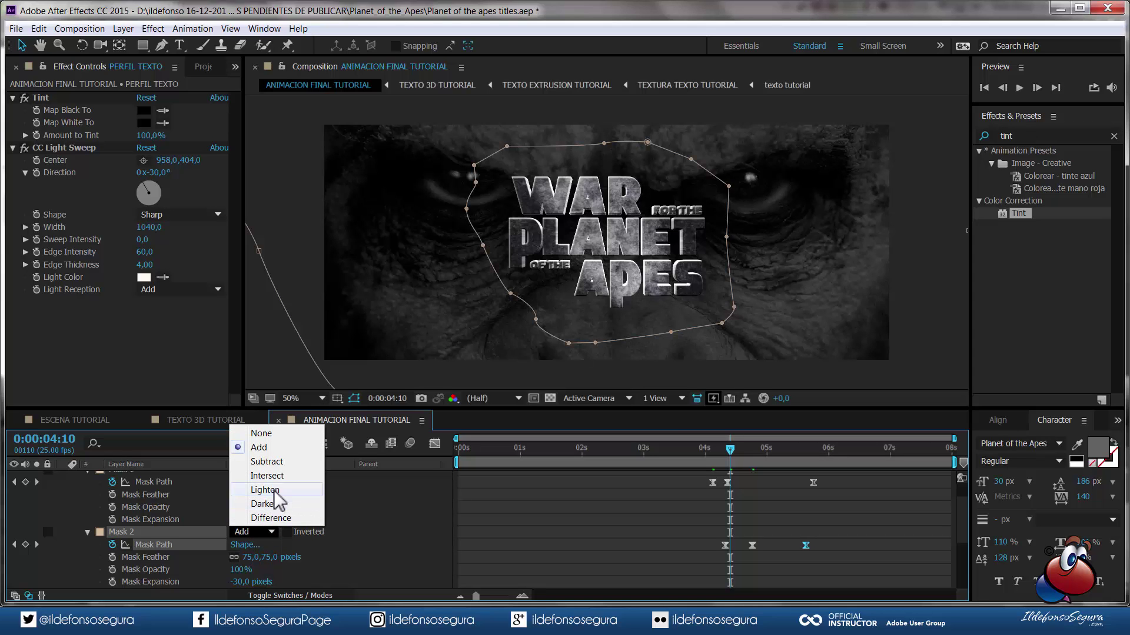
pyautogui.click(274, 476)
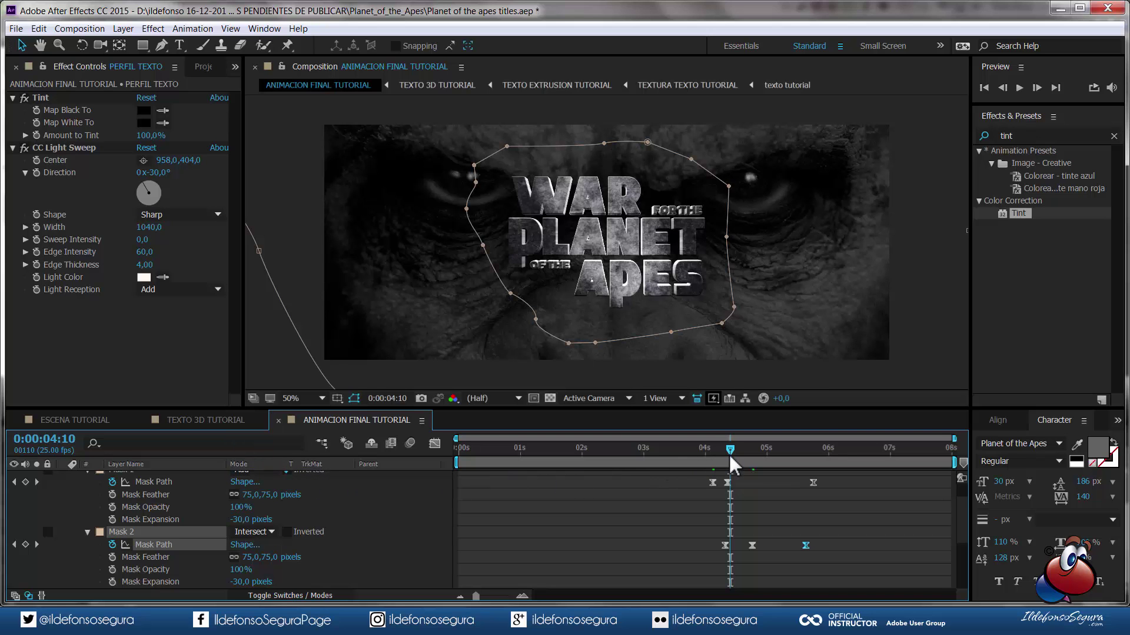
# - Preview the outline animation from 0:00:04:19 and return to 0:00:04:05 to check the title's transition
pyautogui.moveTo(735, 462); pyautogui.dragTo(759, 465)
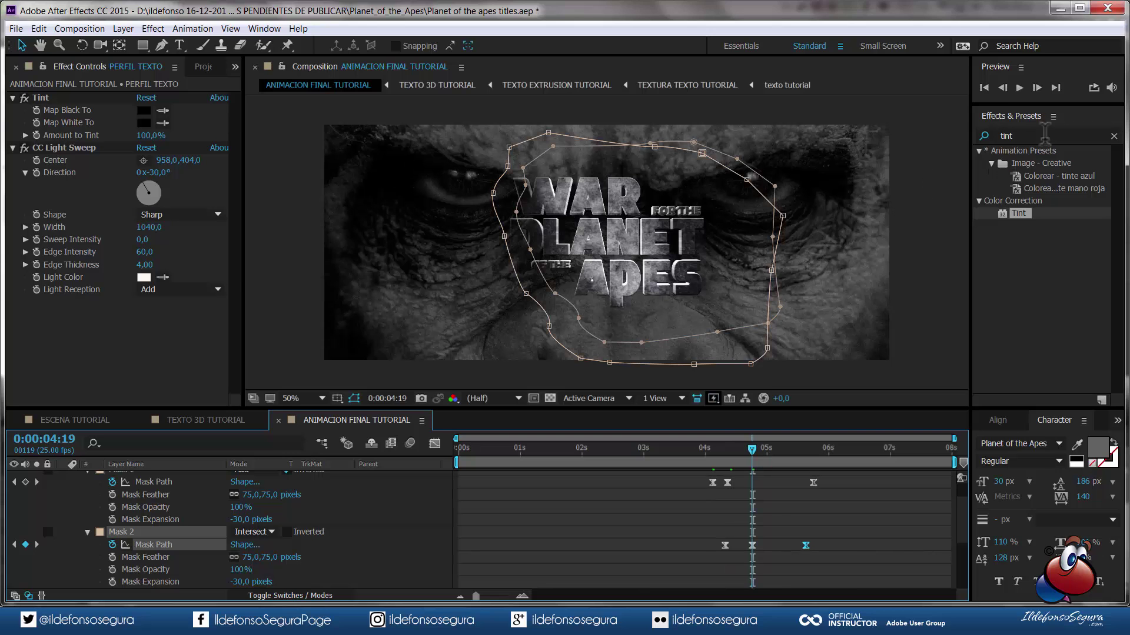
pyautogui.click(1019, 89)
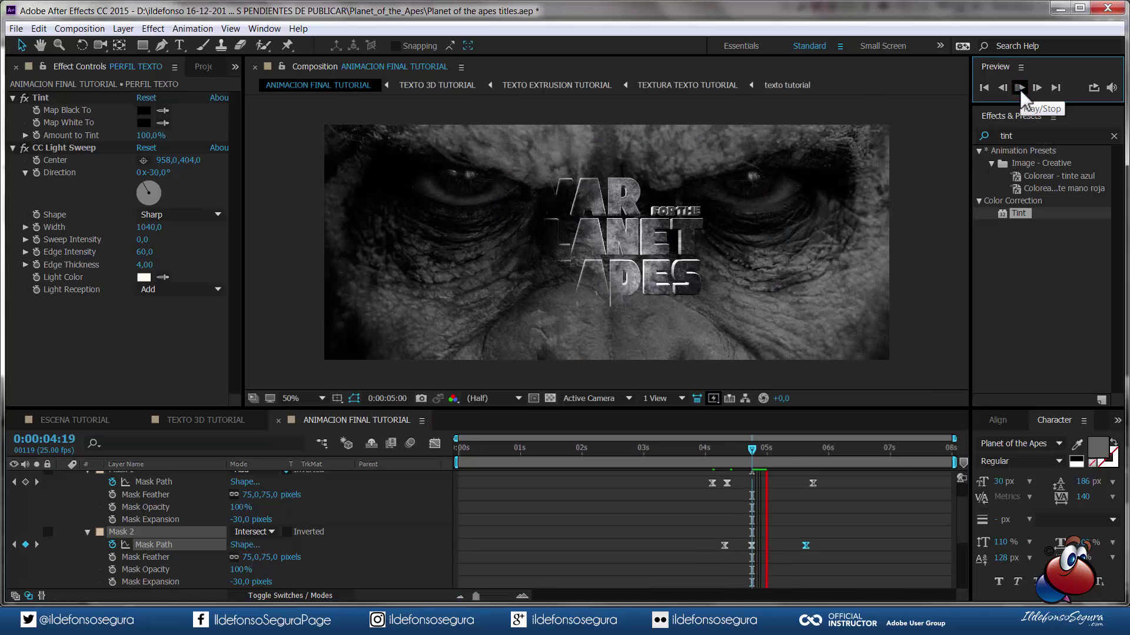
pyautogui.click(1020, 88)
pyautogui.click(719, 461)
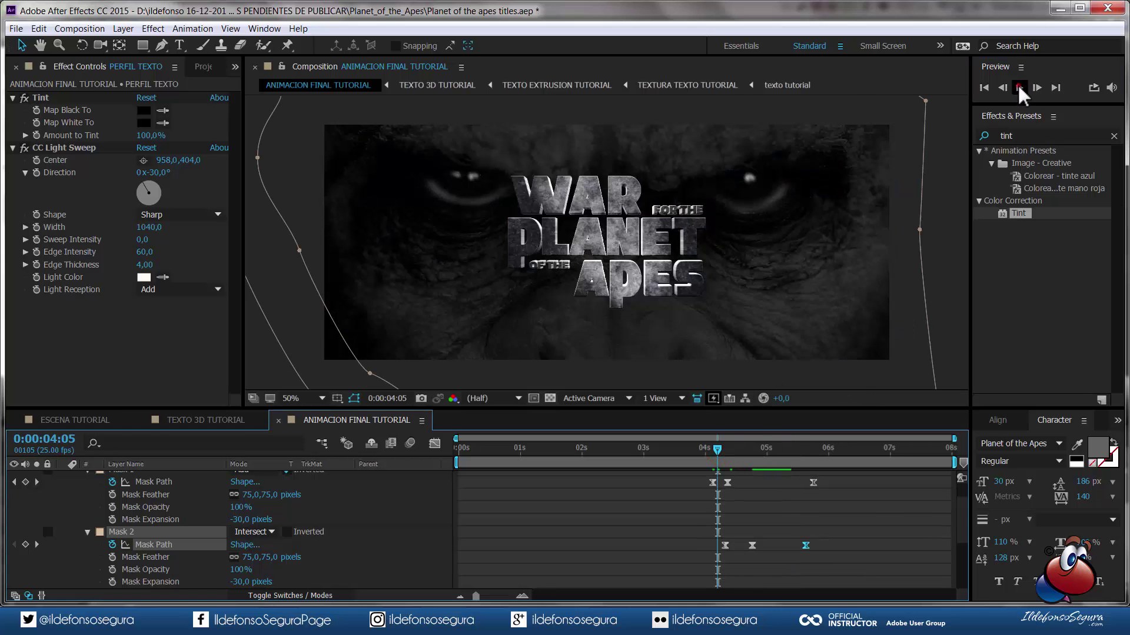
# - Preview the outline animation from 0:00:04:05 and move Mask 2's middle Mask Path keyframe slightly later
pyautogui.click(1020, 89)
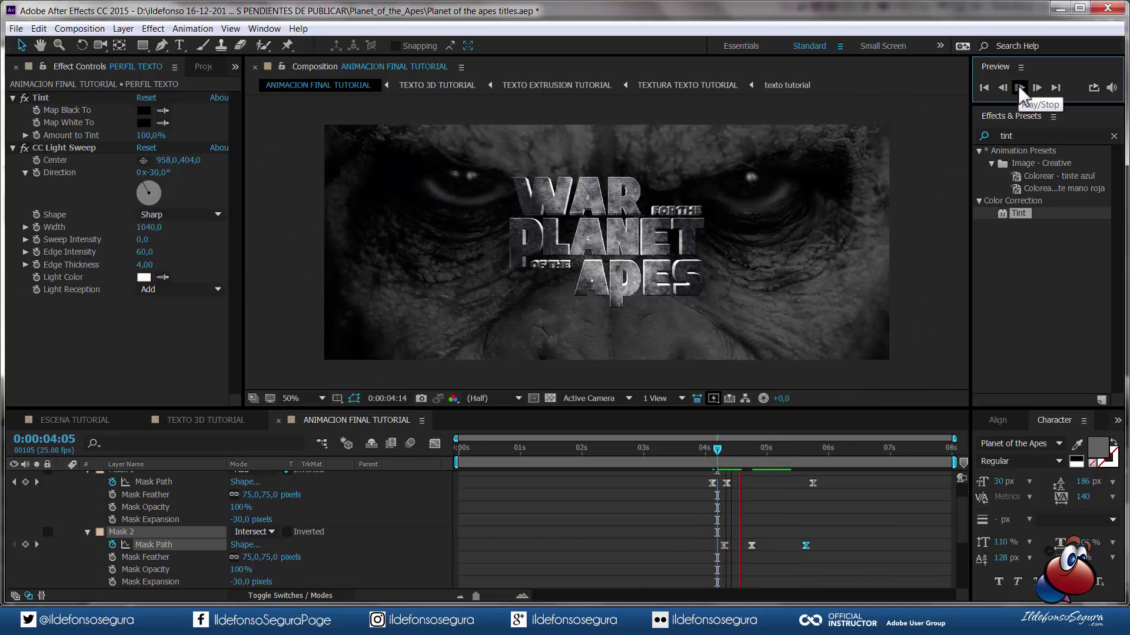
pyautogui.click(1020, 88)
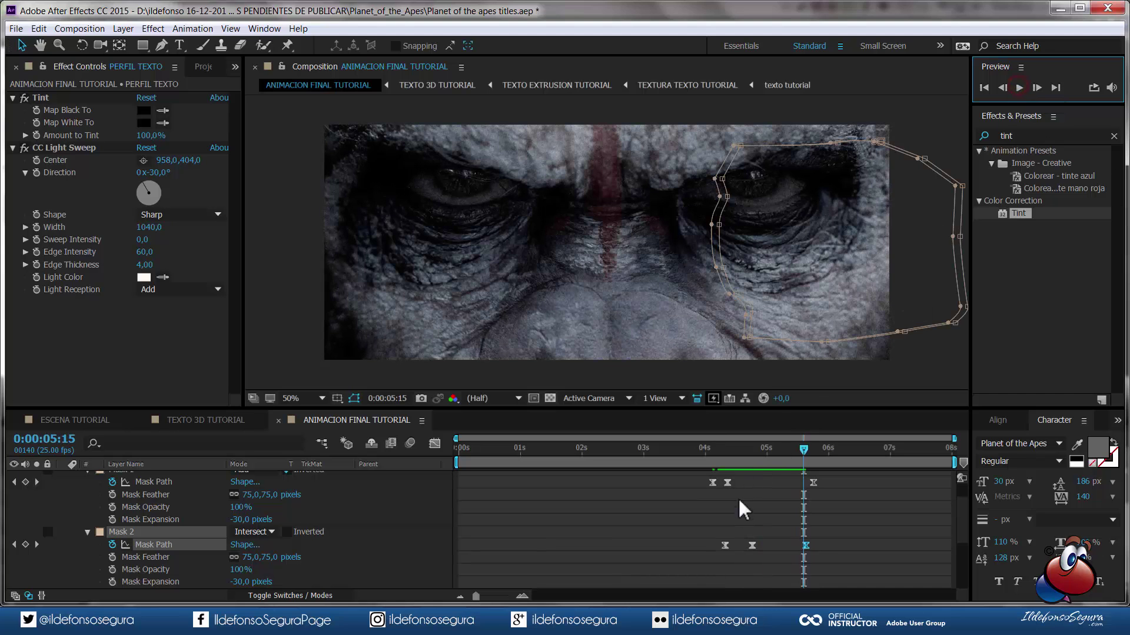
pyautogui.moveTo(753, 548); pyautogui.dragTo(762, 547)
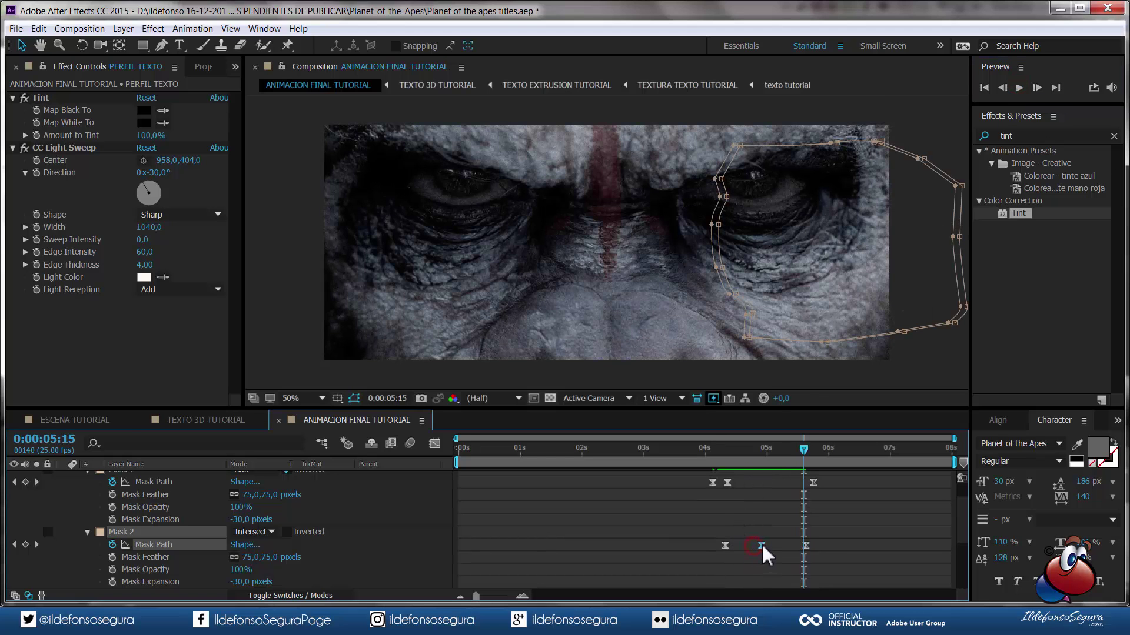
# - Play the outline transition from 0:00:04:07 and scrub through its end to check the retimed masks
pyautogui.click(724, 459)
pyautogui.click(1020, 89)
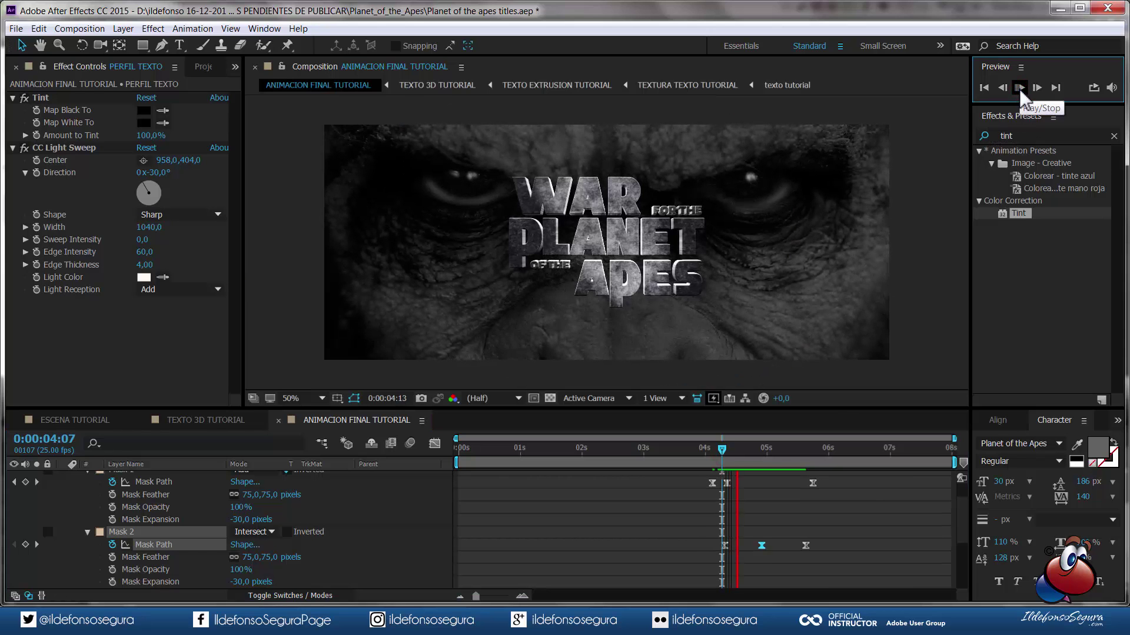
pyautogui.click(1022, 92)
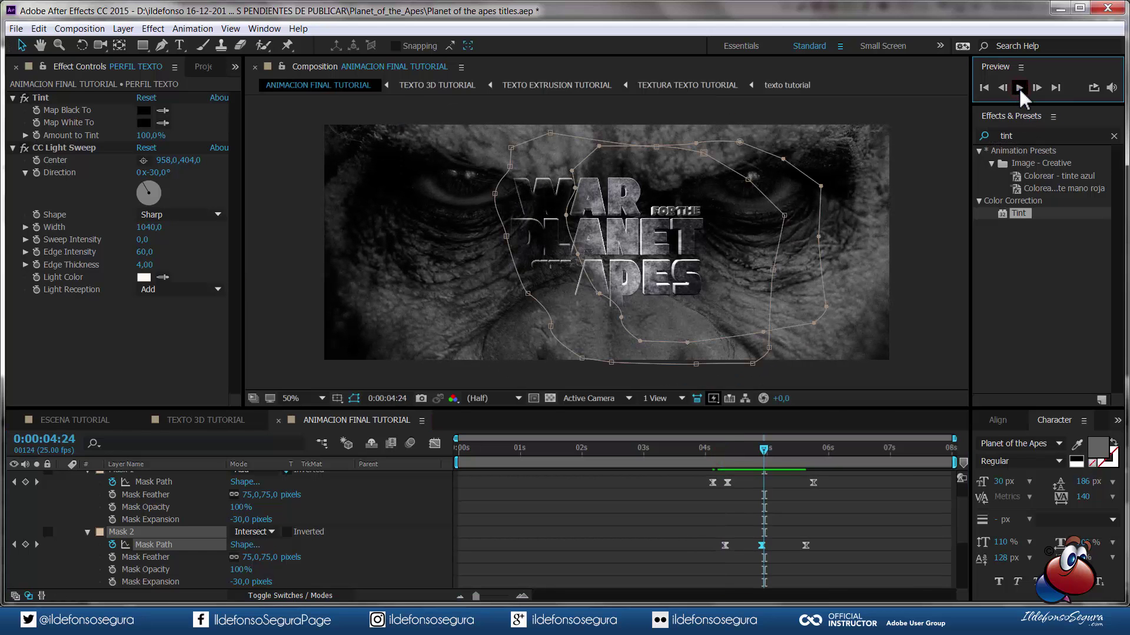
pyautogui.click(1020, 88)
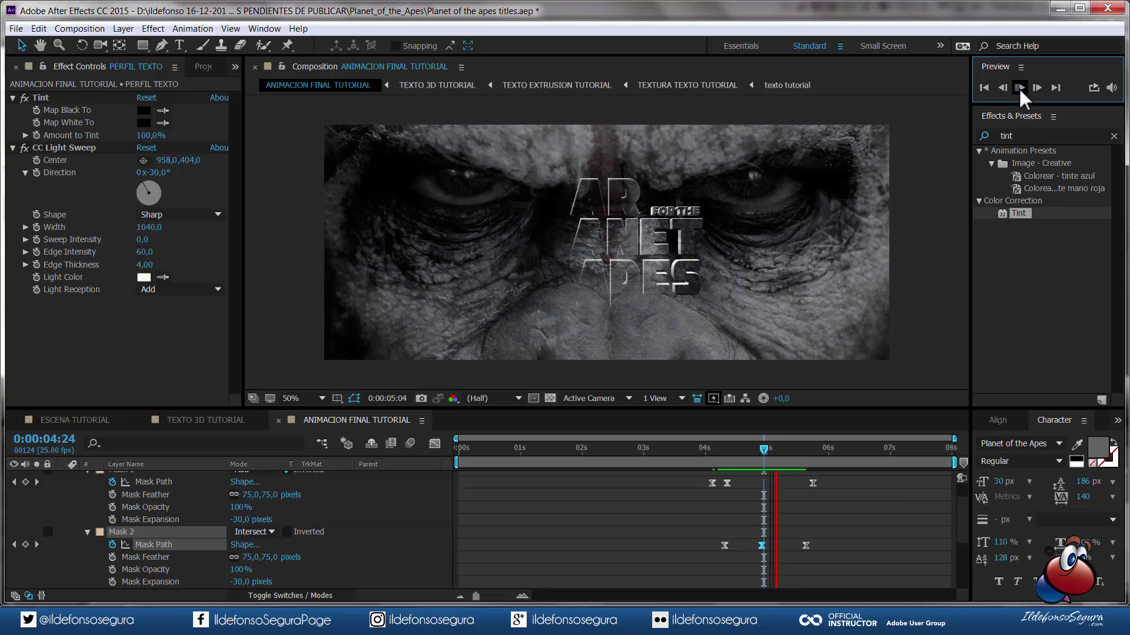
pyautogui.click(1020, 91)
pyautogui.moveTo(786, 451); pyautogui.dragTo(818, 451)
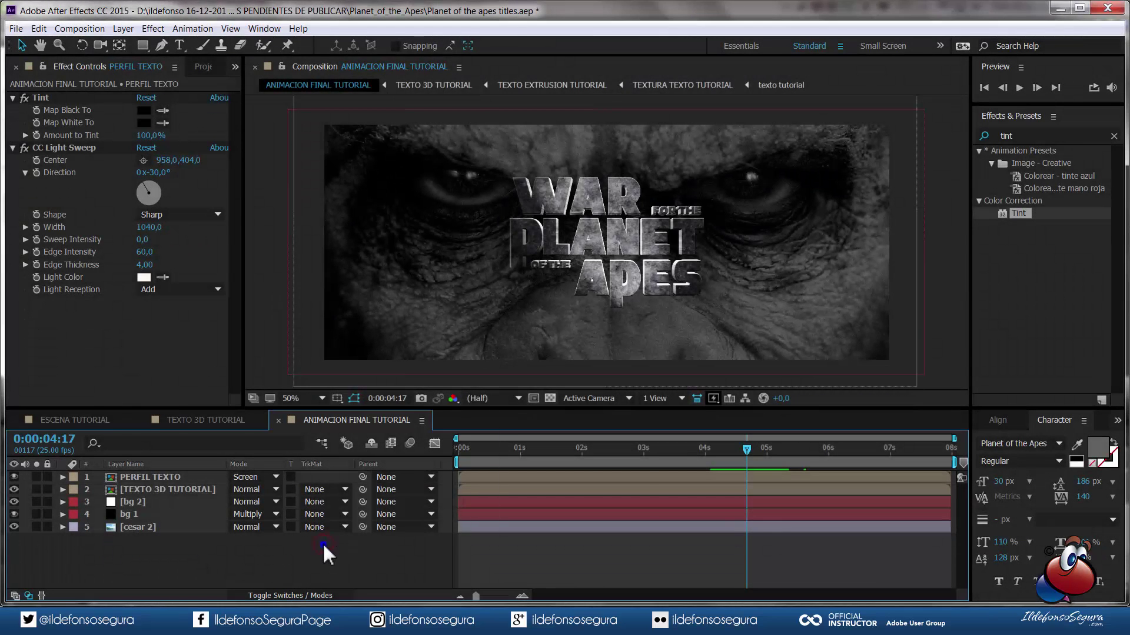
# - Create an adjustment layer above all layers of the final animation composition and apply the Curves effect to it
pyautogui.rightClick(322, 542)
pyautogui.click(382, 427)
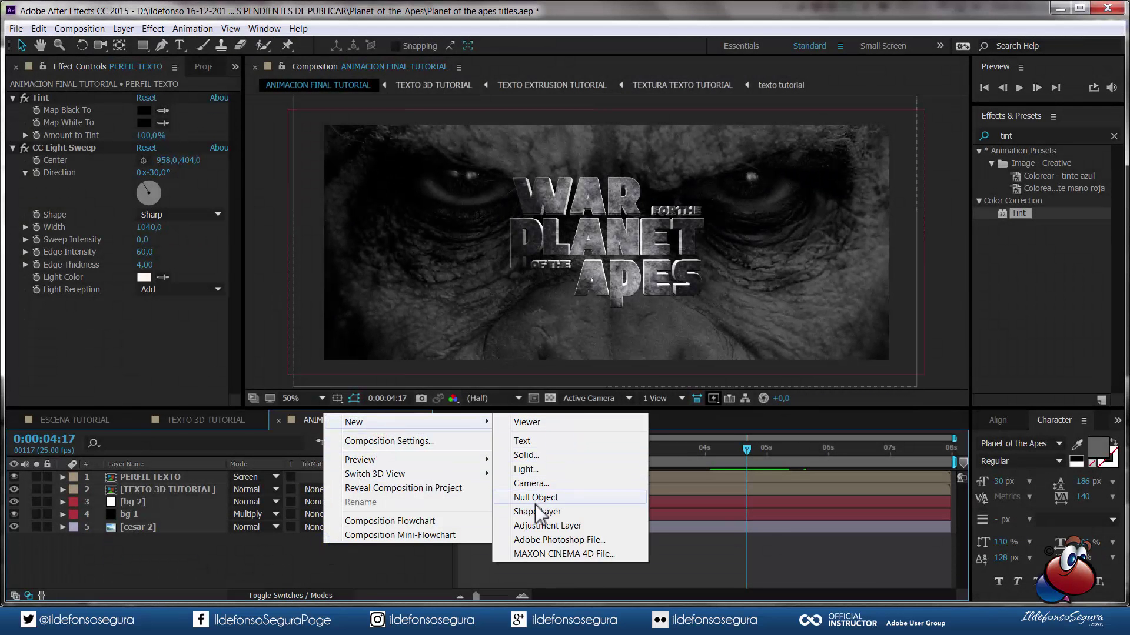
pyautogui.click(540, 526)
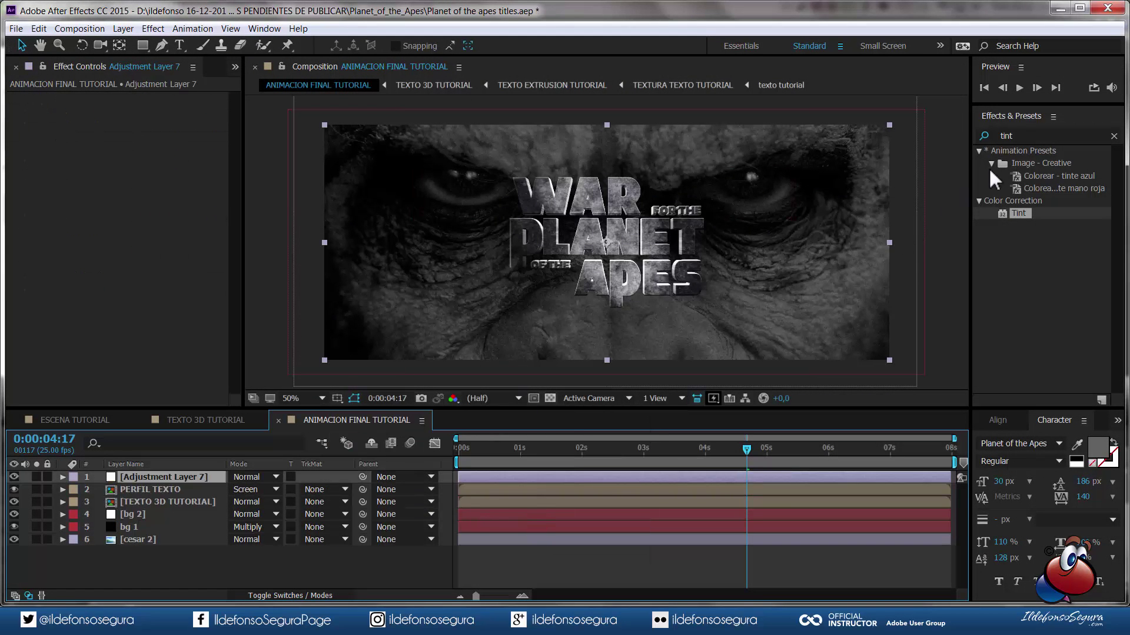
pyautogui.click(1006, 135)
pyautogui.write('curv')
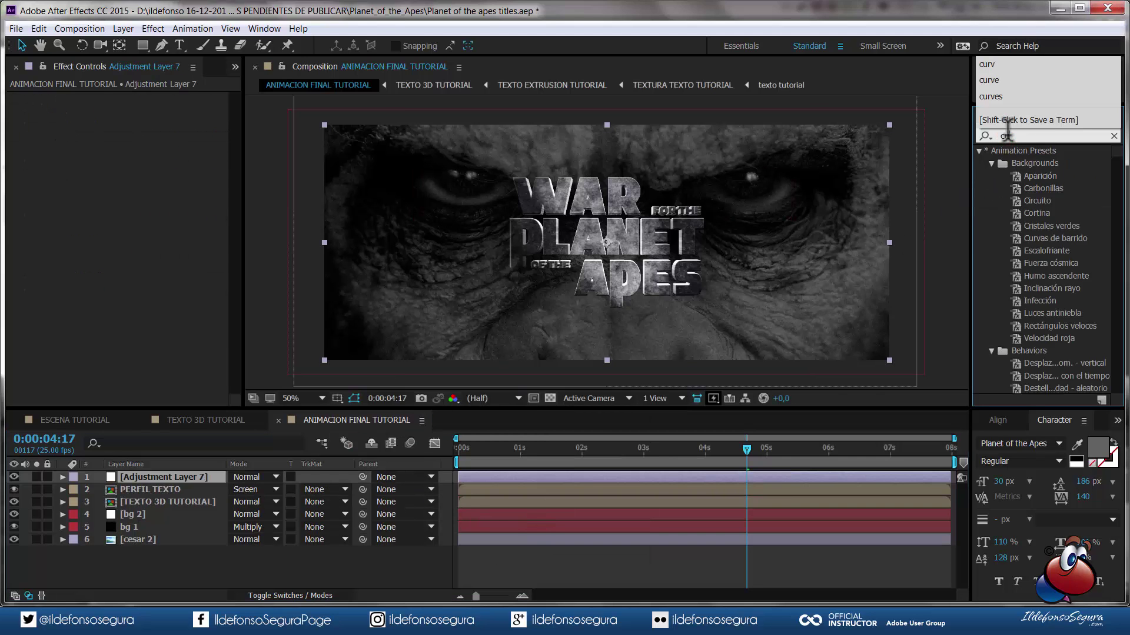
pyautogui.moveTo(1026, 203); pyautogui.dragTo(137, 221)
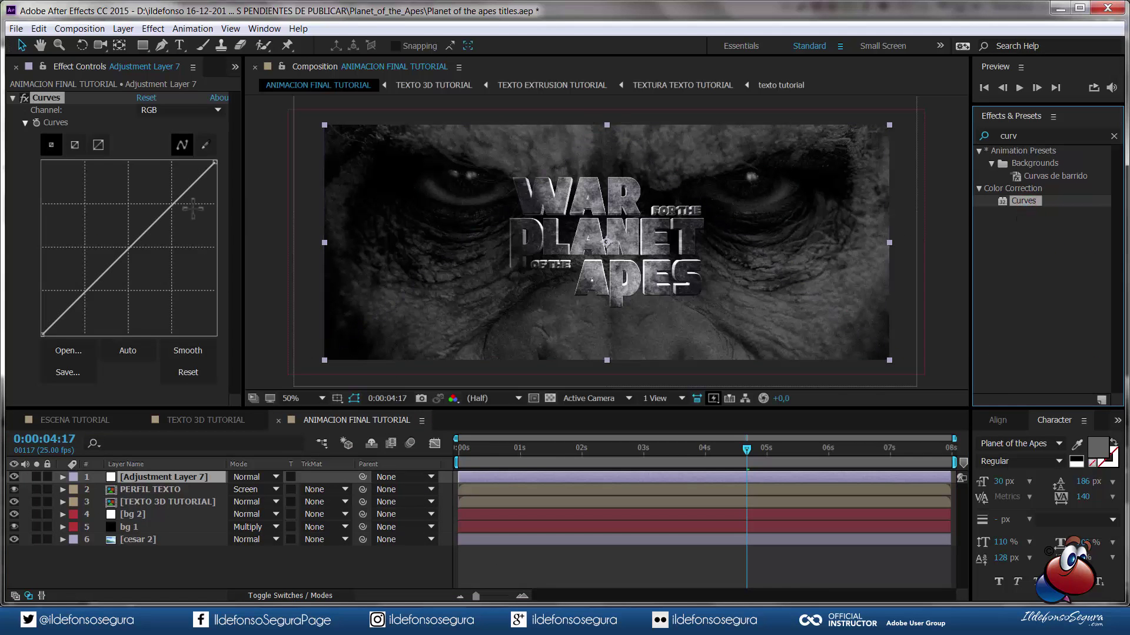
# - In the adjustment layer's Curves, lower the Red channel's midtones slightly and raise the Green channel's shadows slightly
pyautogui.click(192, 108)
pyautogui.click(177, 137)
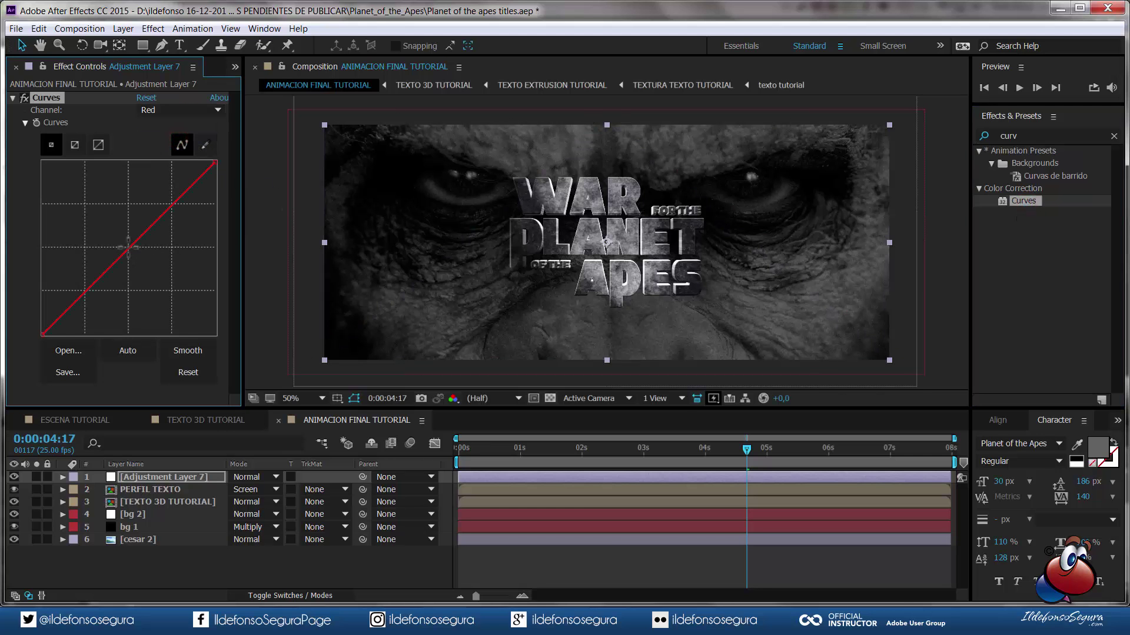
pyautogui.moveTo(131, 245); pyautogui.dragTo(131, 253)
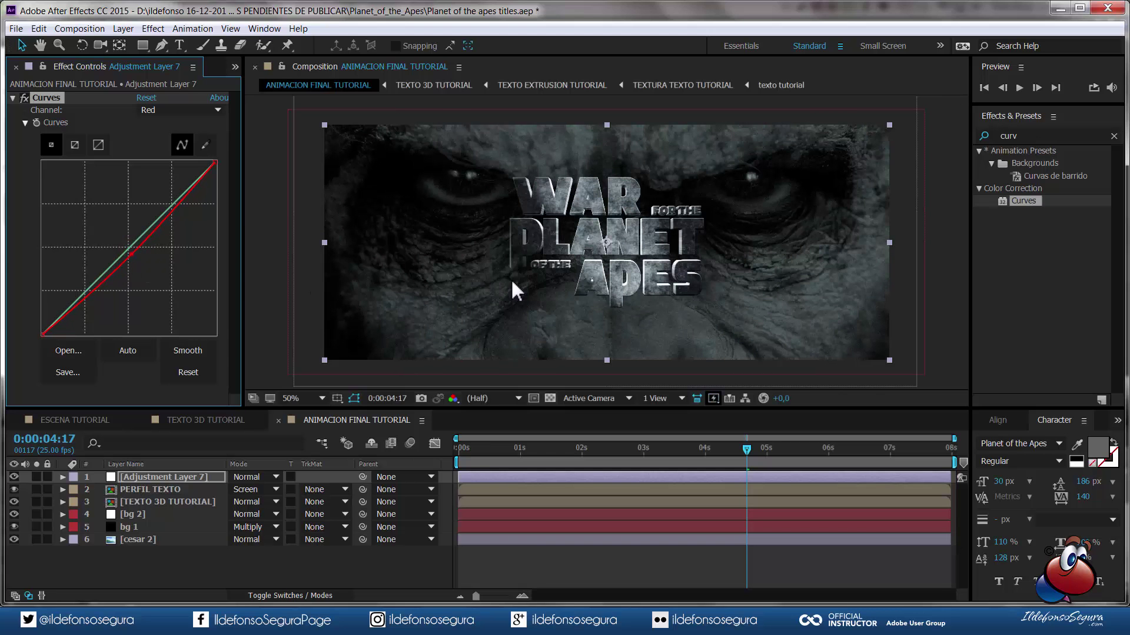
pyautogui.click(167, 113)
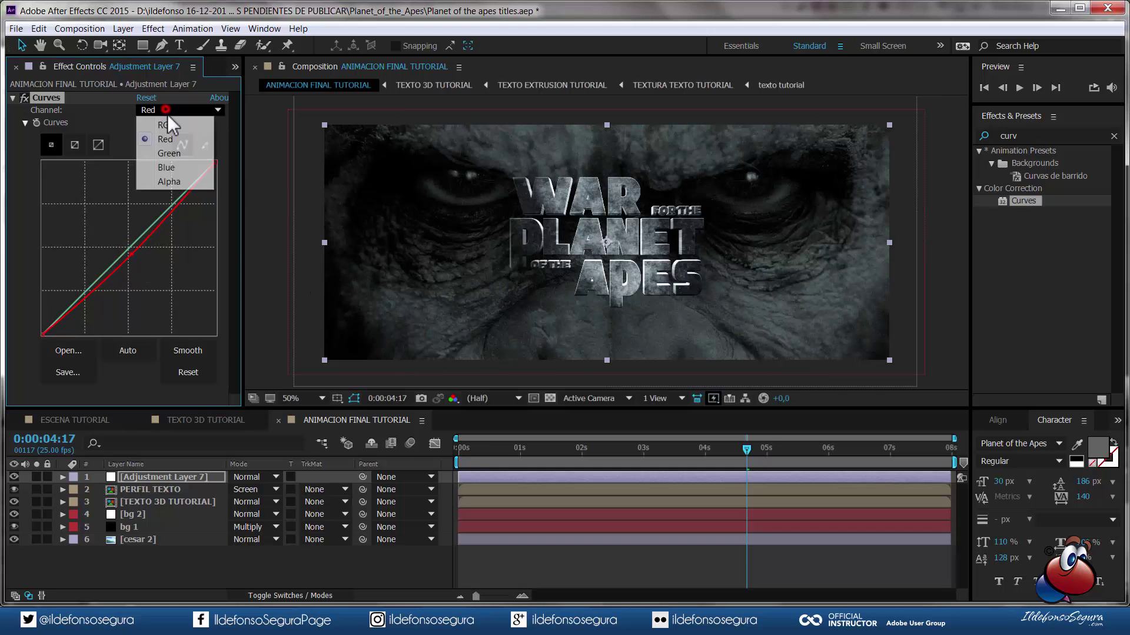
pyautogui.click(169, 153)
pyautogui.moveTo(87, 290); pyautogui.dragTo(82, 289)
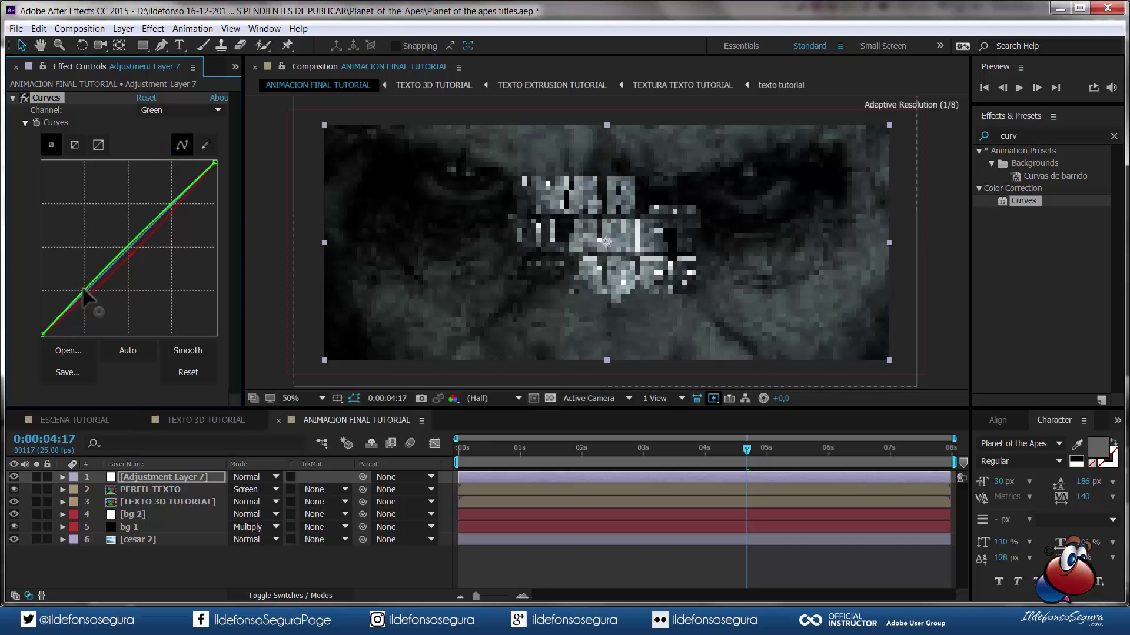
# - Shape the Blue channel's curve into a slight S by lowering its shadows and raising its highlights
pyautogui.click(198, 109)
pyautogui.click(184, 168)
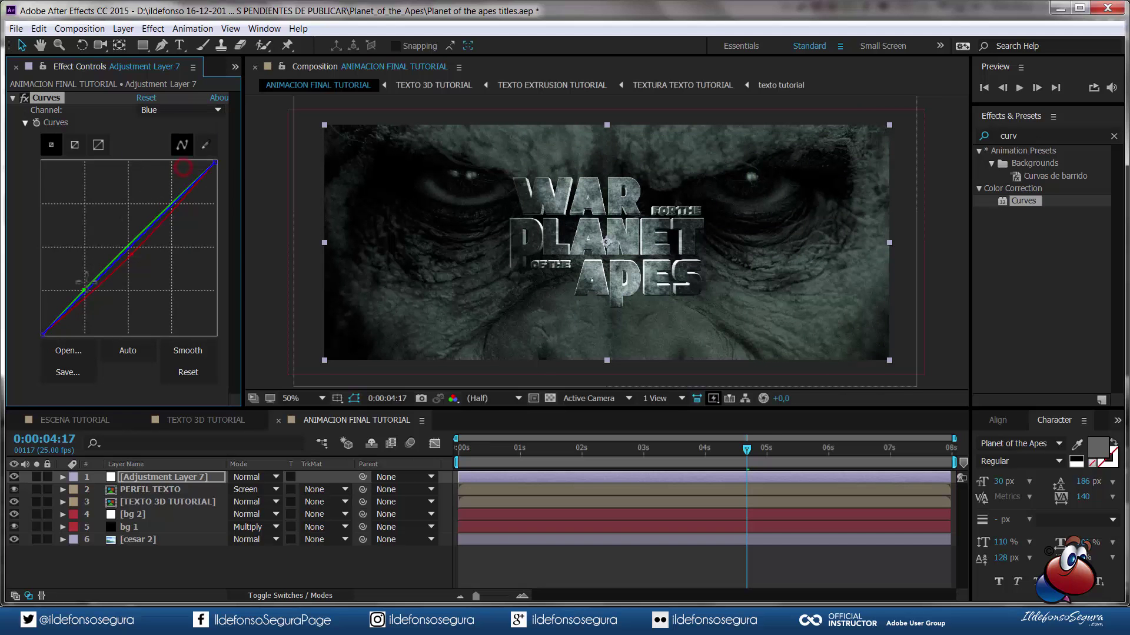
pyautogui.moveTo(88, 290); pyautogui.dragTo(86, 290)
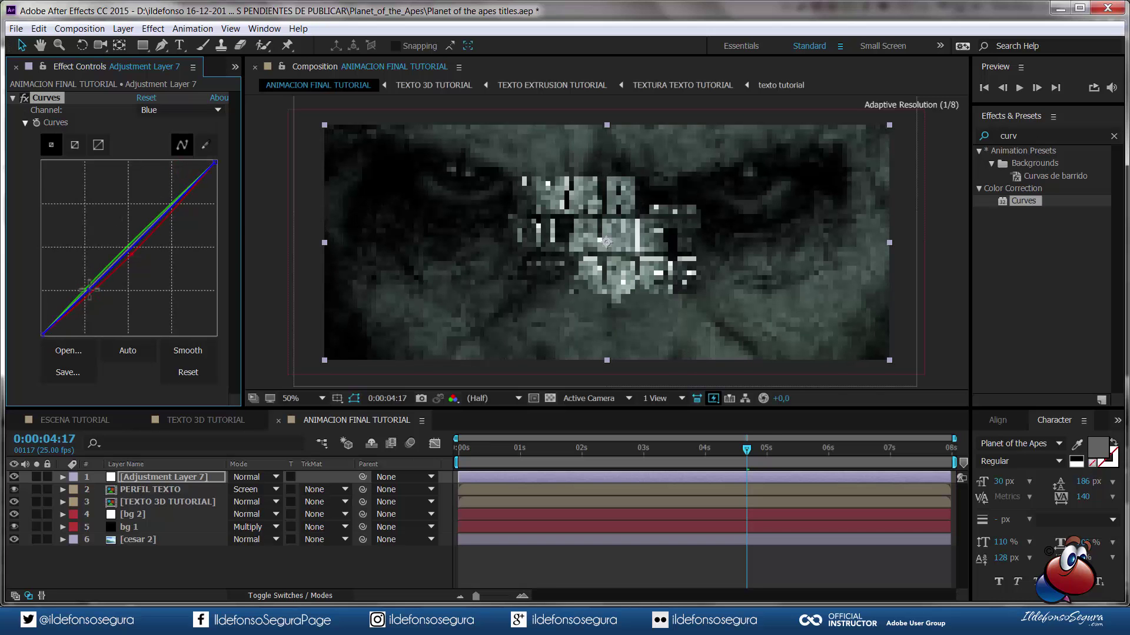
pyautogui.click(172, 193)
pyautogui.moveTo(172, 192); pyautogui.dragTo(163, 200)
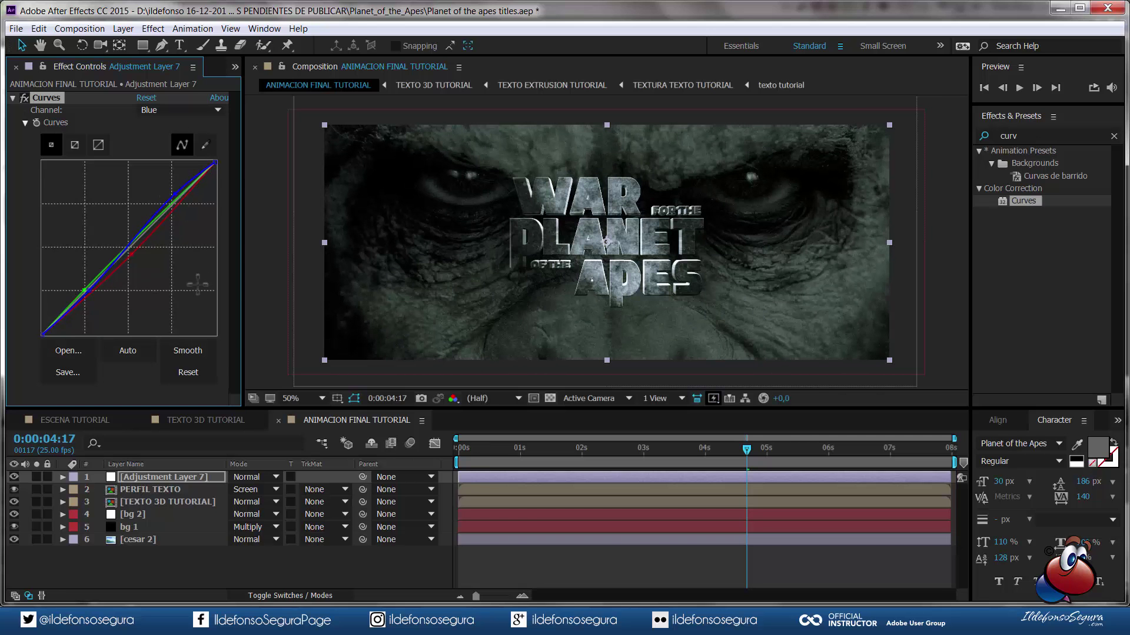
# - Scrub through the title transition and preview the composition to check the color grade
pyautogui.moveTo(773, 443); pyautogui.dragTo(821, 446)
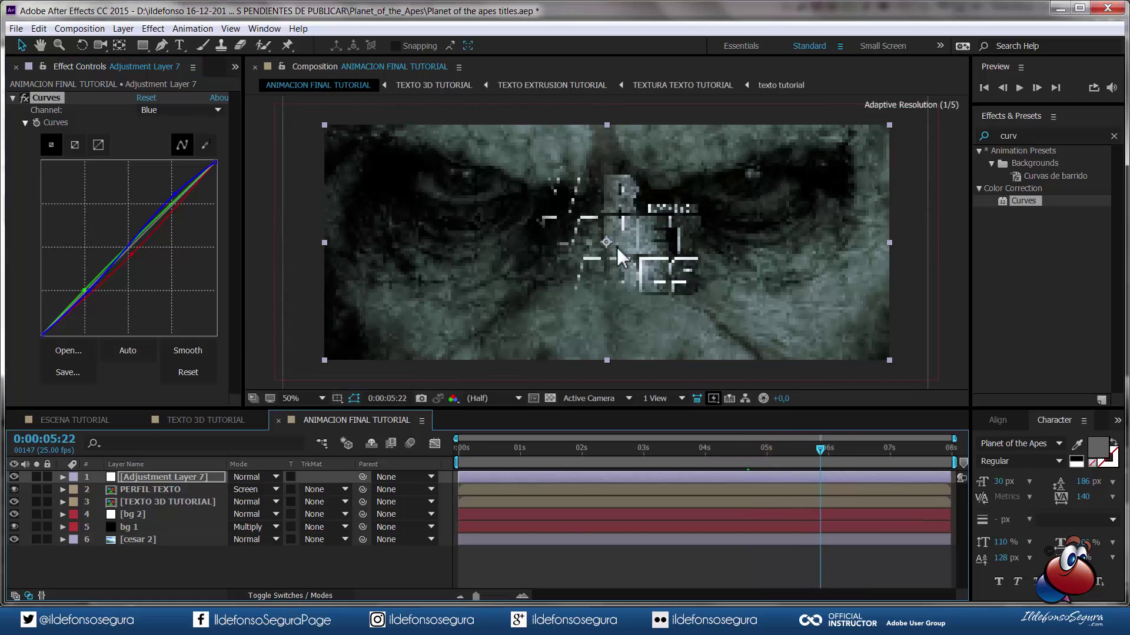
pyautogui.moveTo(817, 439); pyautogui.dragTo(725, 447)
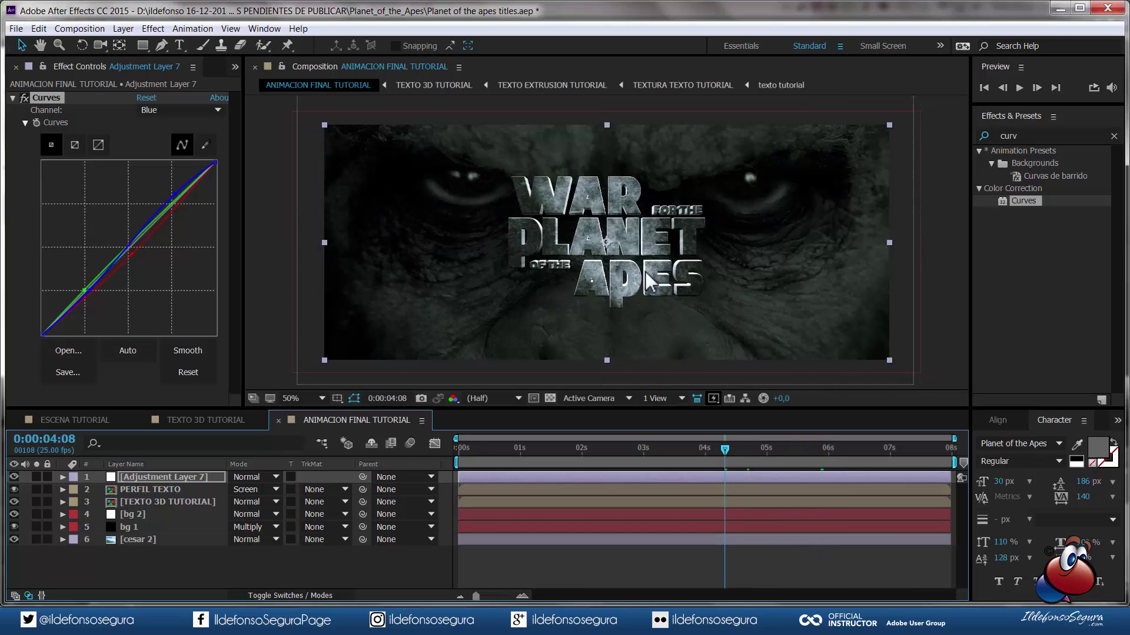
pyautogui.click(1019, 87)
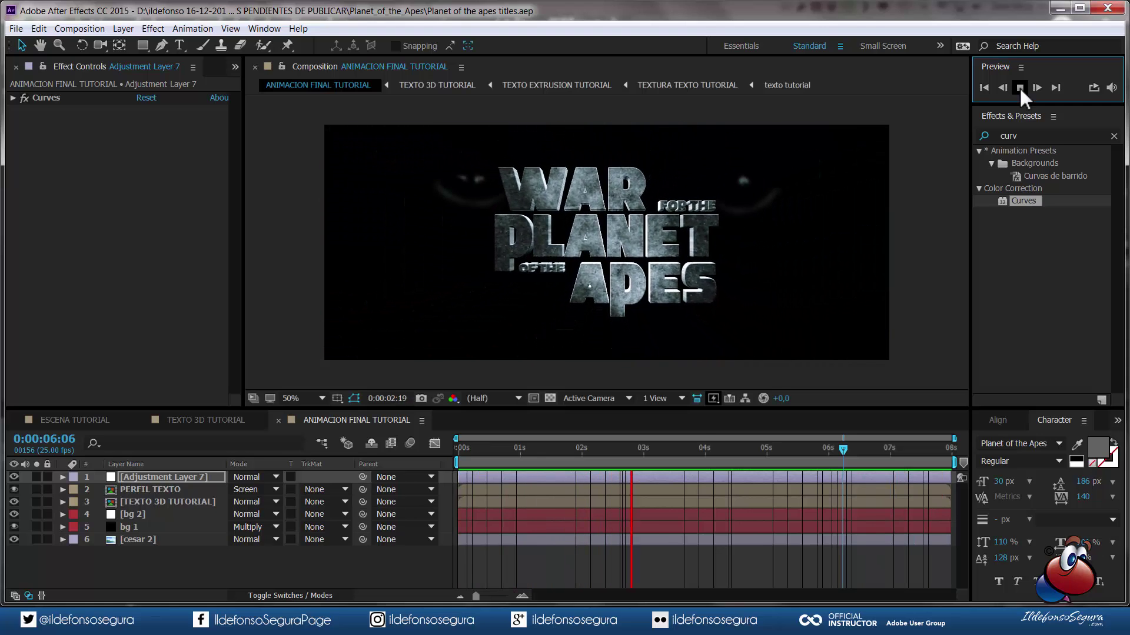
pyautogui.click(1019, 87)
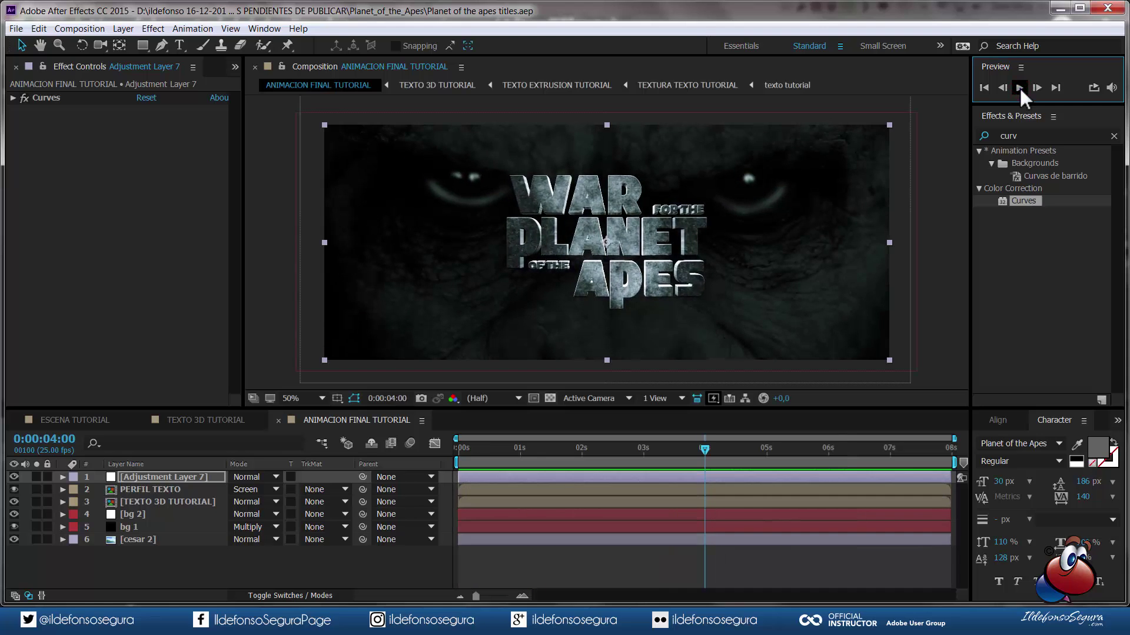